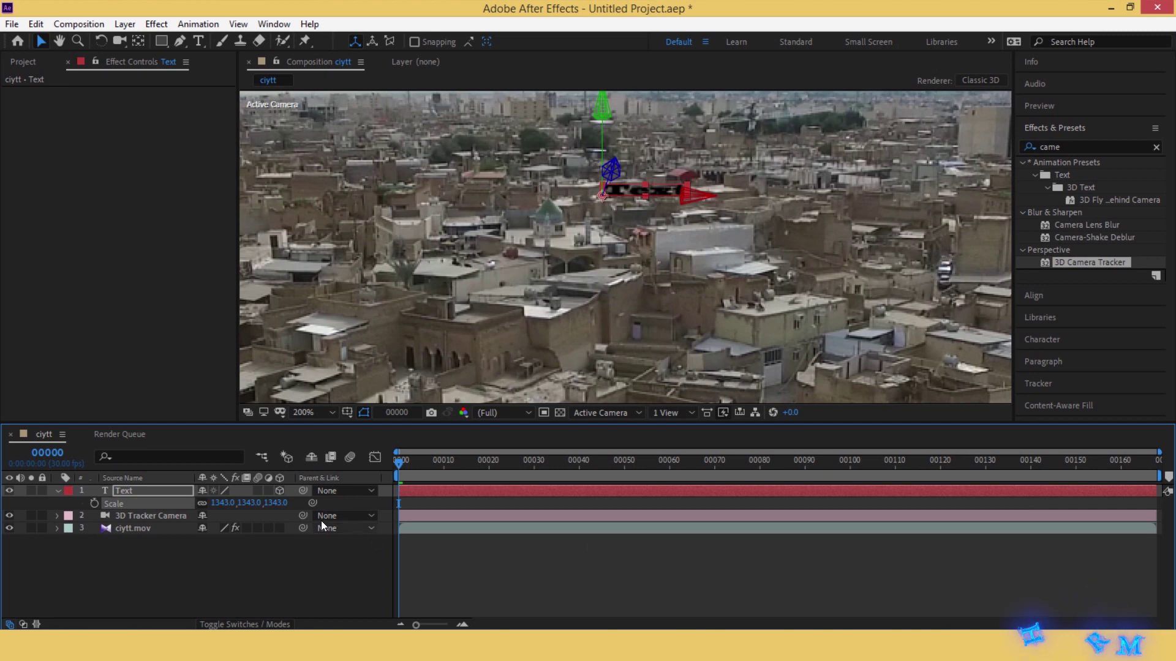
Scale the Text layer up to 3870% and play back the composition to check how it tracks.
left_click_drag(280, 502, 1108, 440)
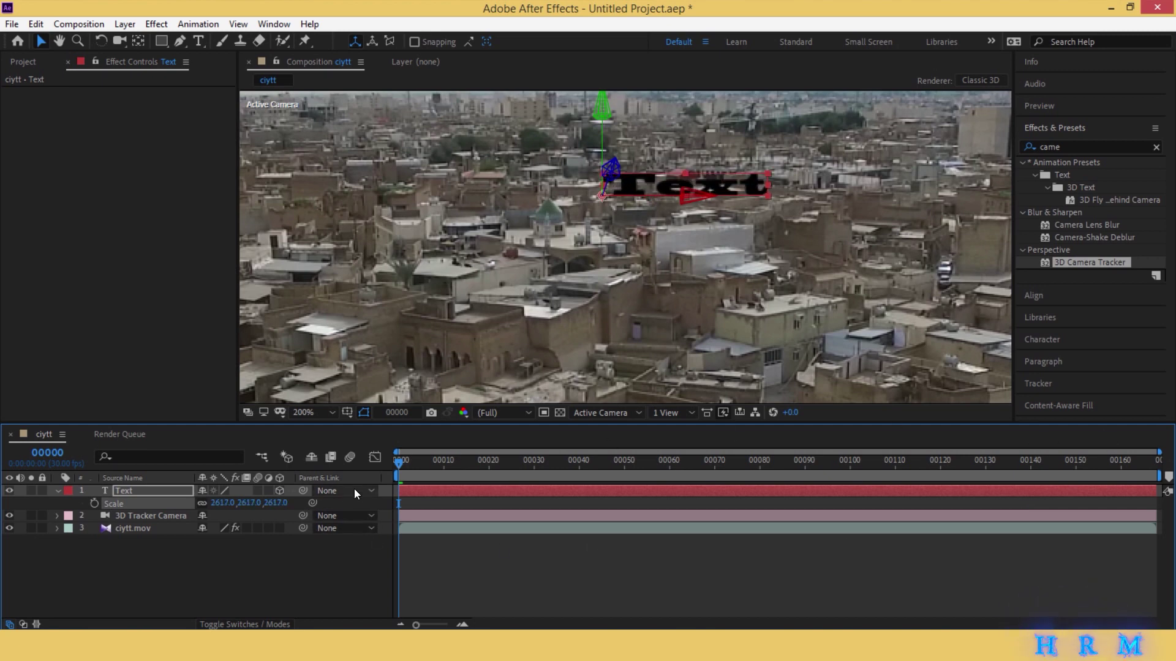
left_click_drag(268, 509, 825, 355)
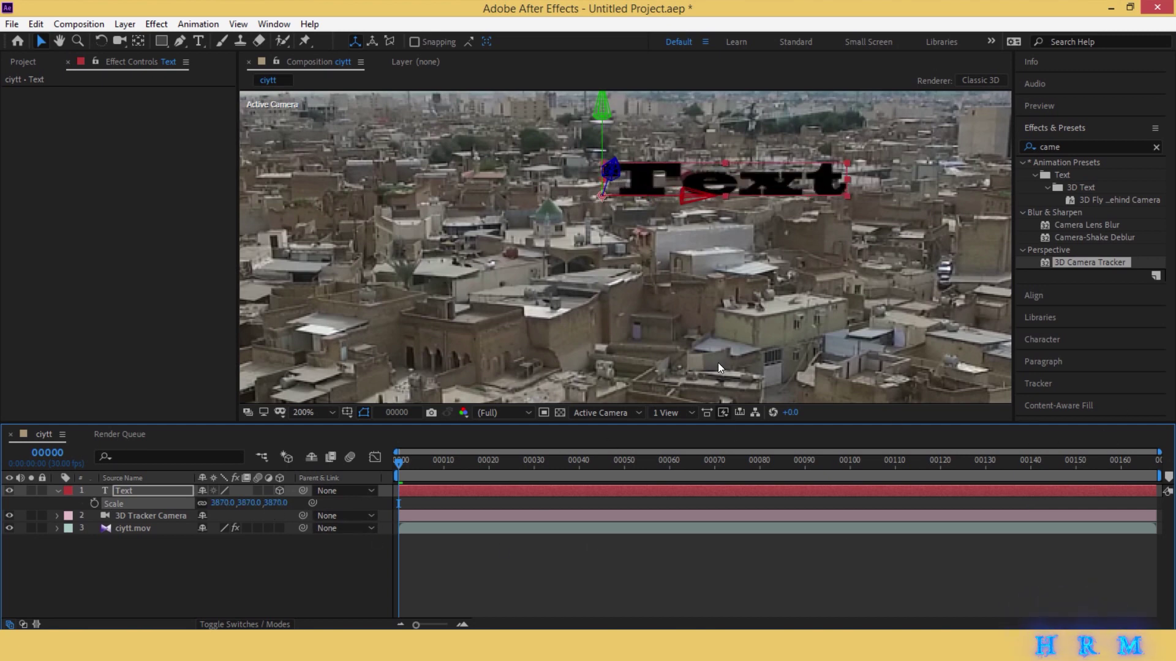
left_click(711, 563)
scroll(703, 355, "down", 1)
key("space")
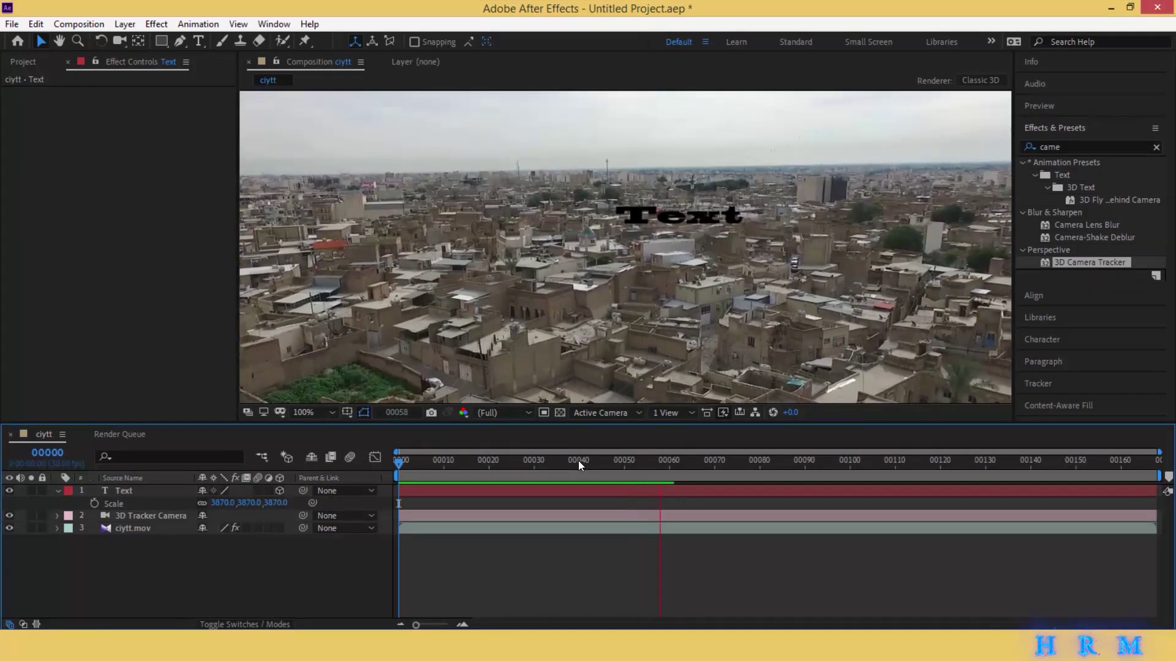
key("space")
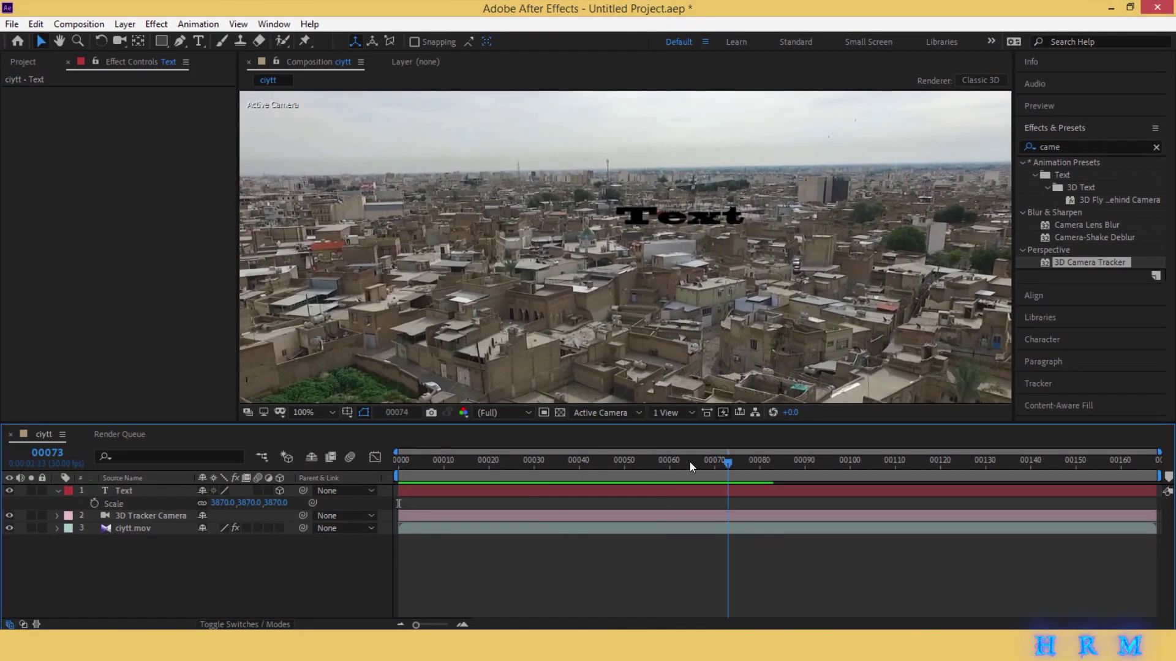
Return to the first frame and delete the Text layer.
left_click_drag(689, 462, 309, 458)
left_click(422, 489)
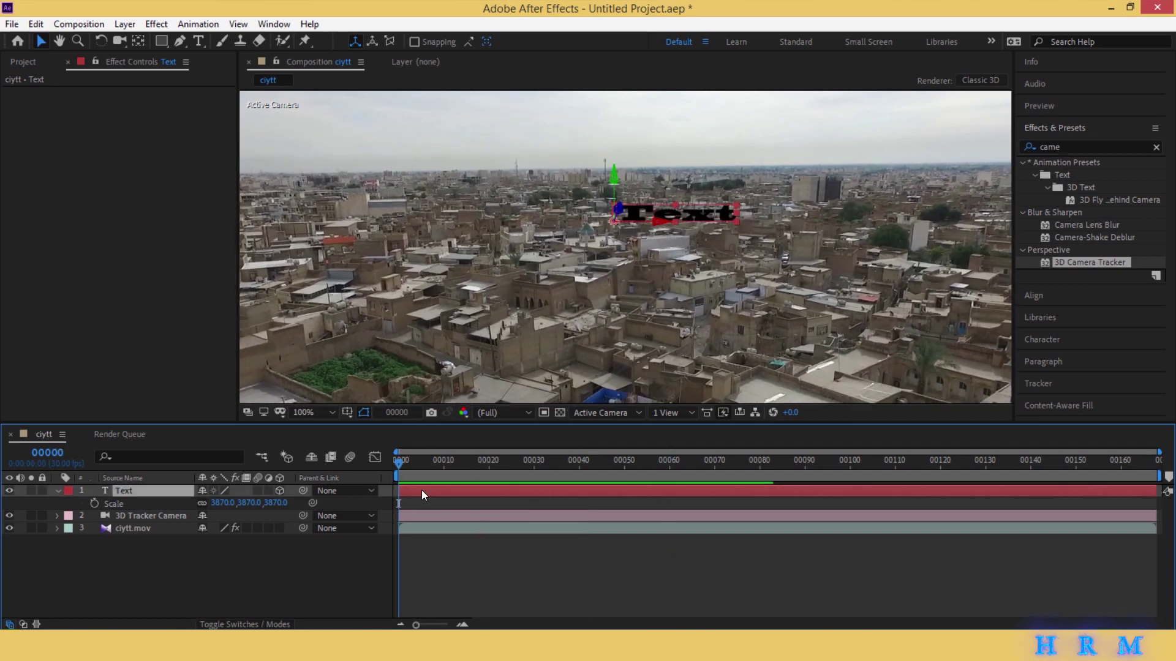
key("Delete")
Create a solid from the 3D Camera Tracker points beside the parked cars and large tree in the foreground.
scroll(624, 275, "down", 1)
middle_click_drag(624, 276, 642, 210)
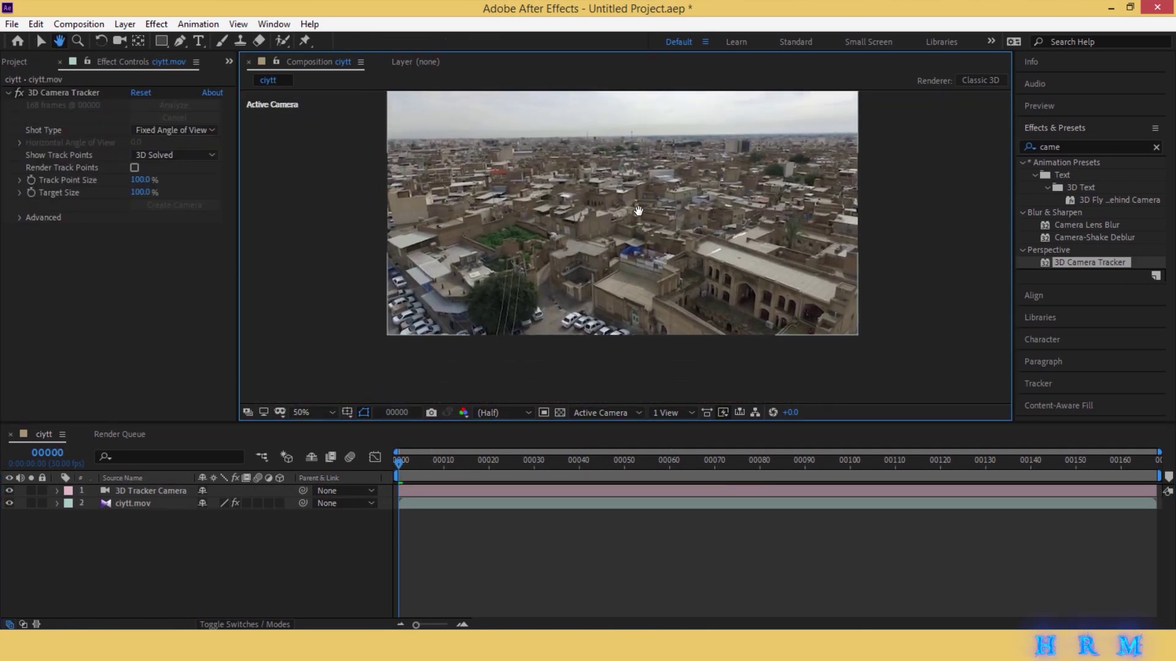
left_click(91, 92)
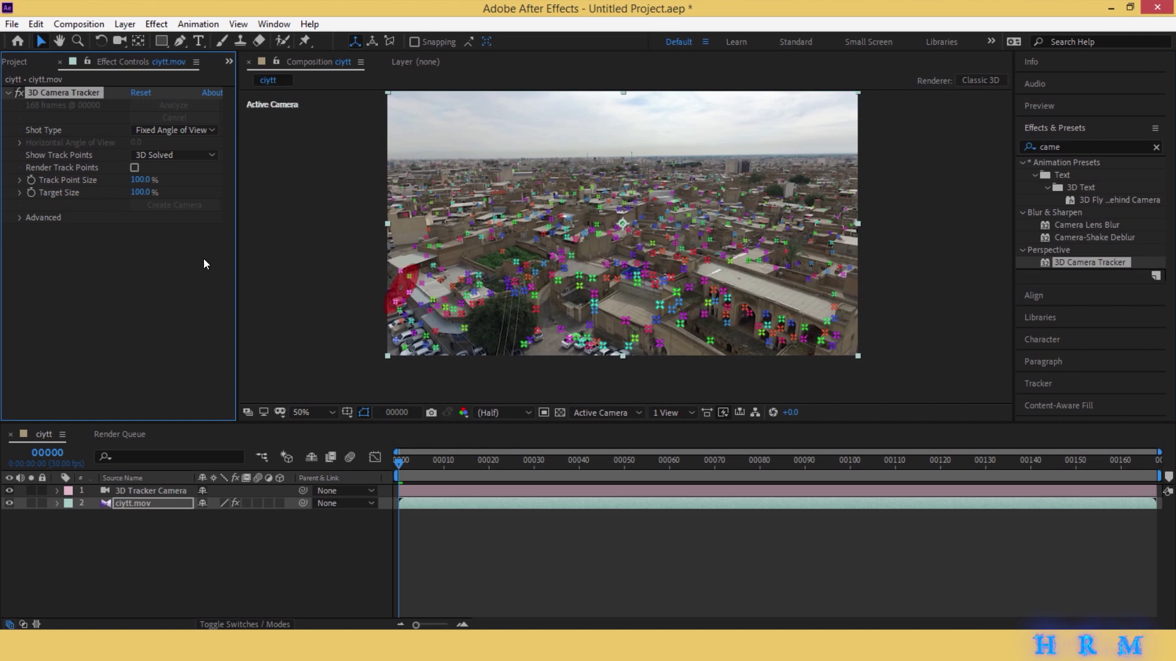
middle_click_drag(545, 331, 527, 344)
right_click(529, 337)
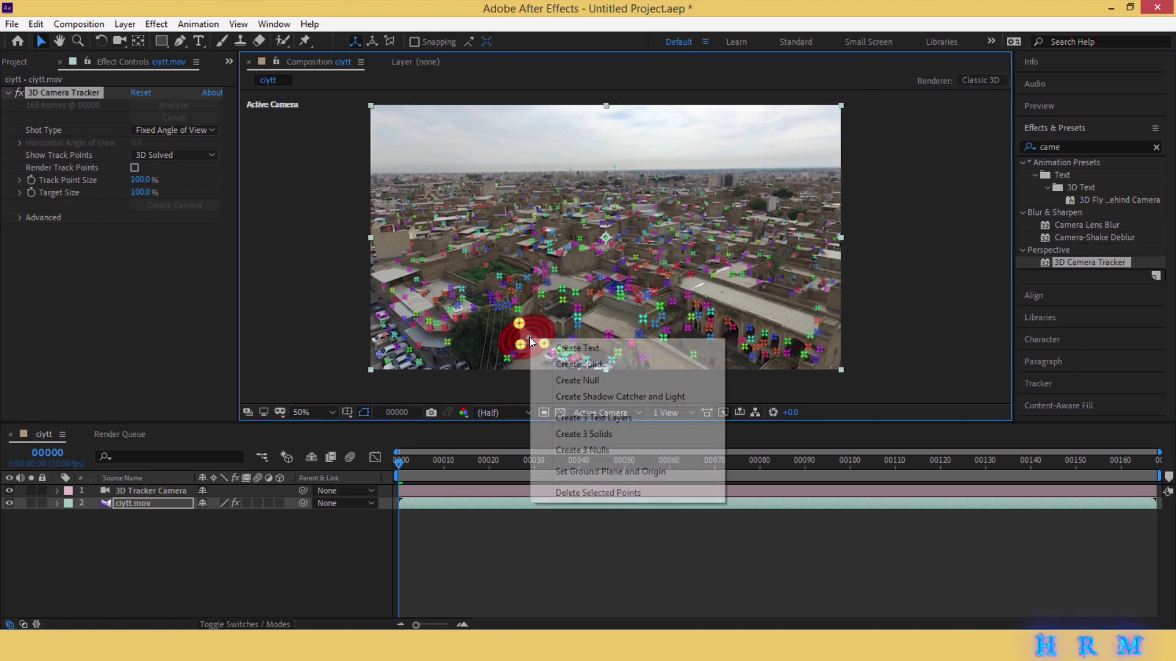
left_click(626, 363)
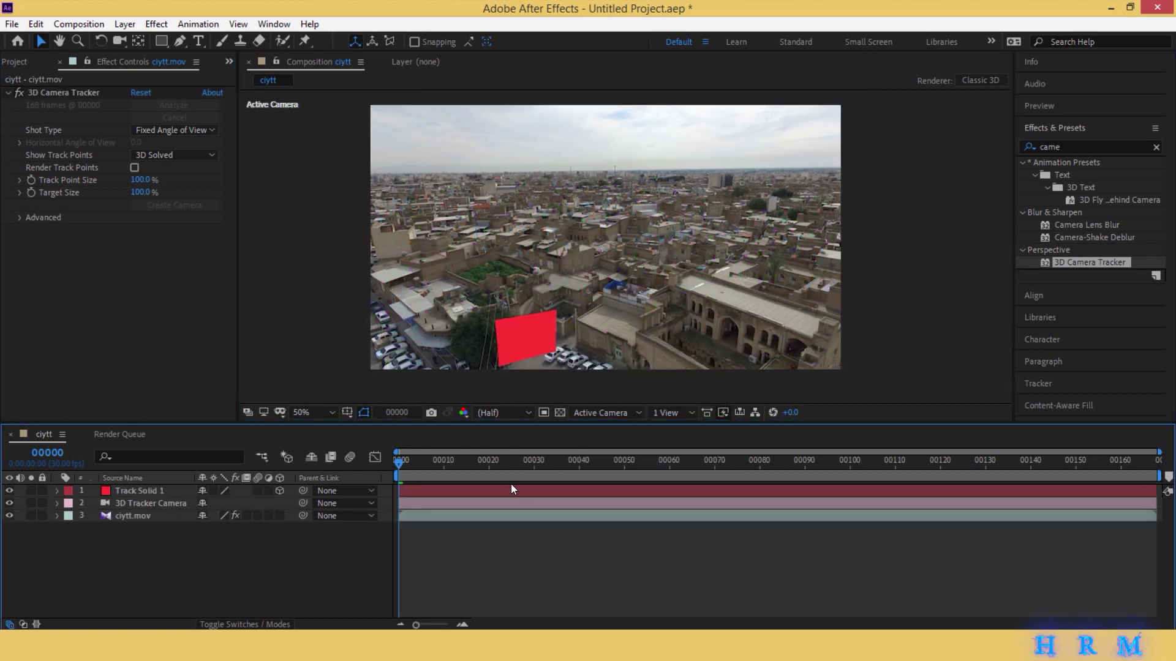
Create a second solid from the 3D Camera Tracker points on the distant rooftops right of the footage's centre.
left_click(507, 507)
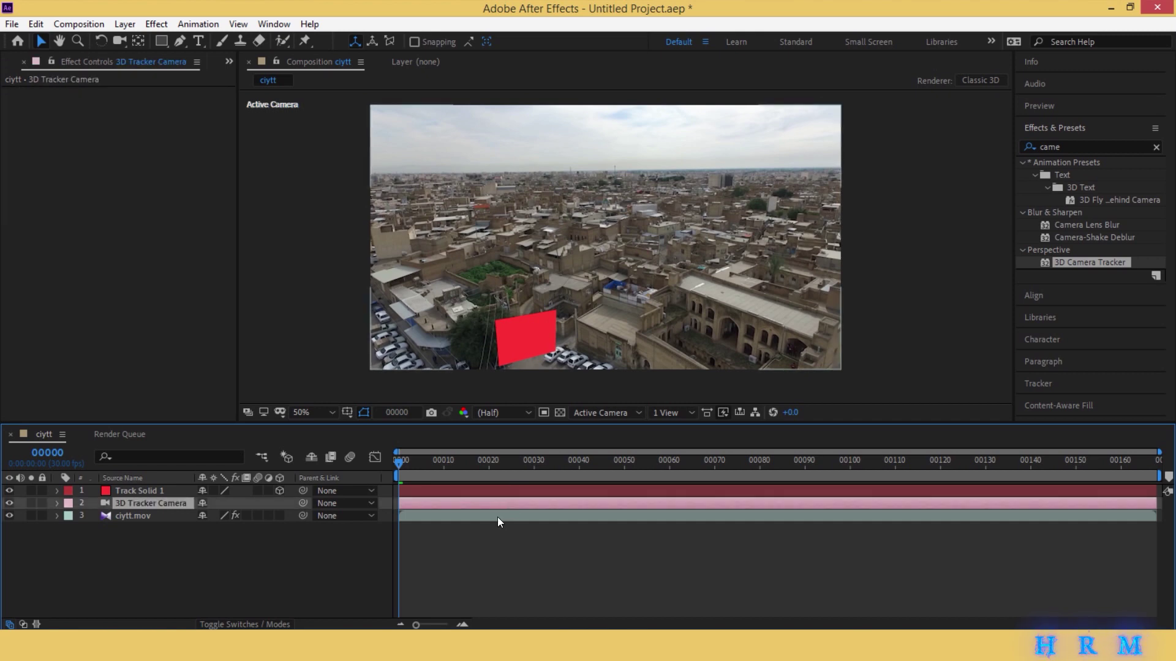
left_click(498, 517)
left_click(71, 93)
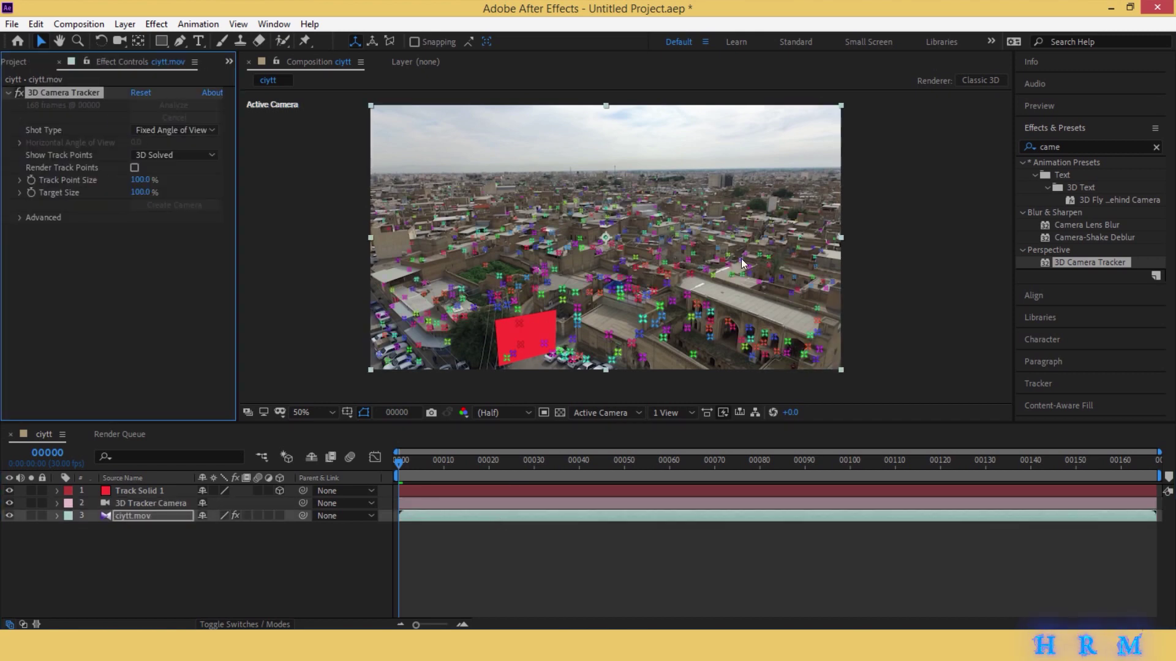
right_click(695, 226)
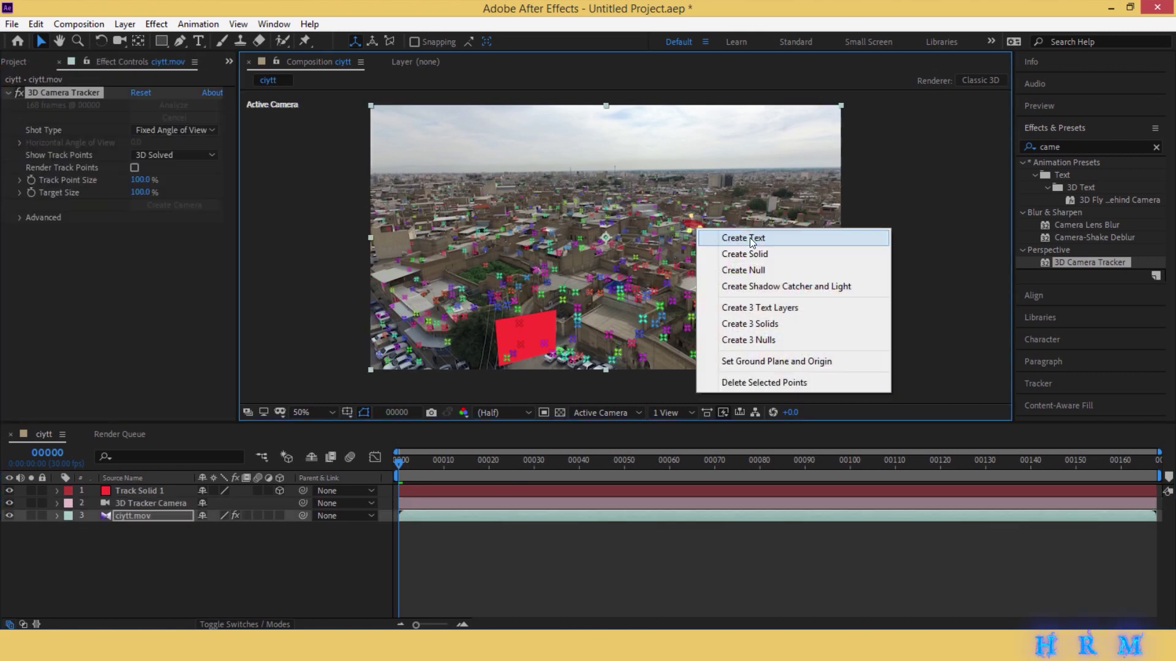
left_click(762, 251)
Scale the blue track solid to 226%.
left_click(144, 491)
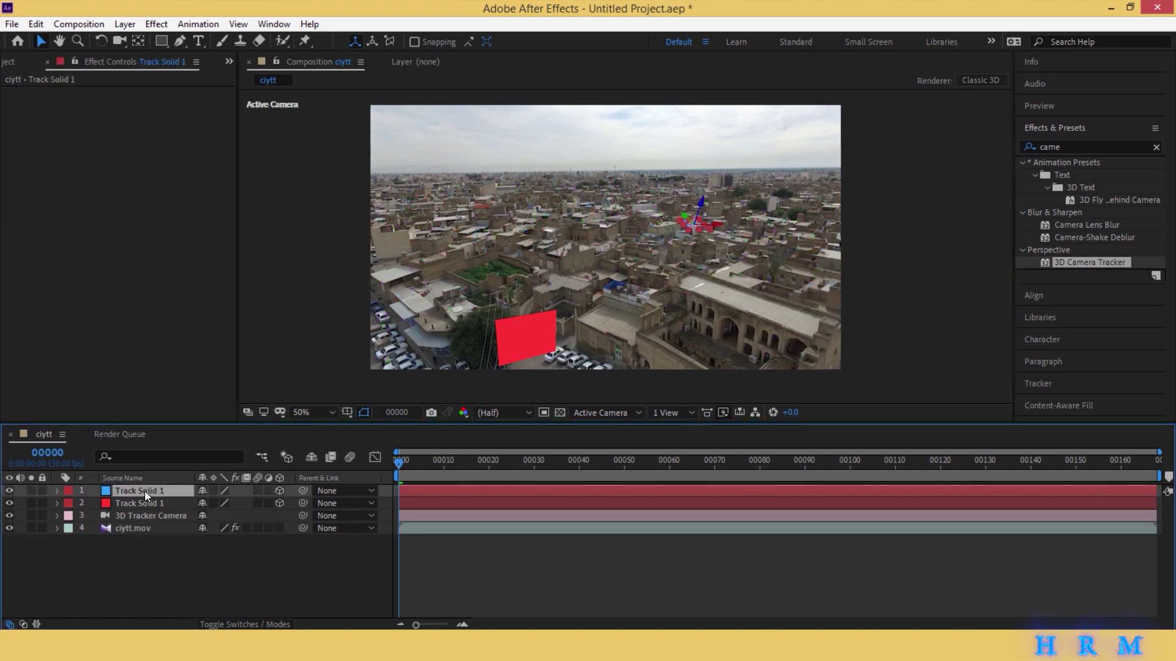
key("s")
left_click_drag(265, 501, 391, 507)
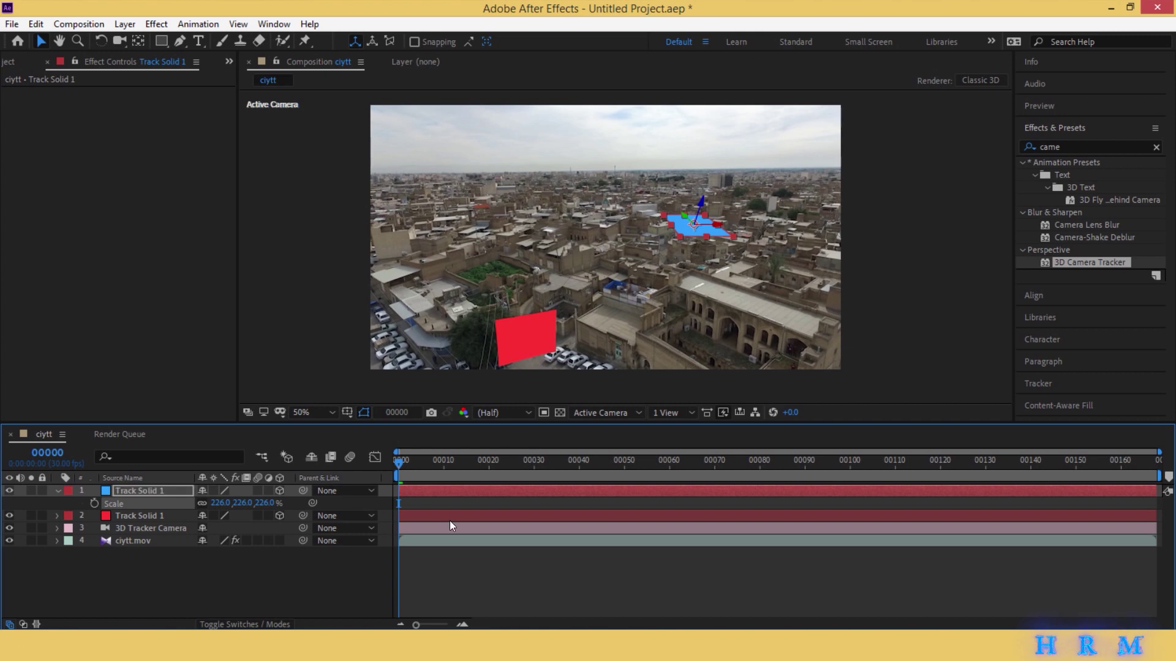
Rotate the red track solid to lie flat, with orientation 3.0°, 298.7°, 5.2° and X Rotation -91°.
left_click(425, 516)
key("r")
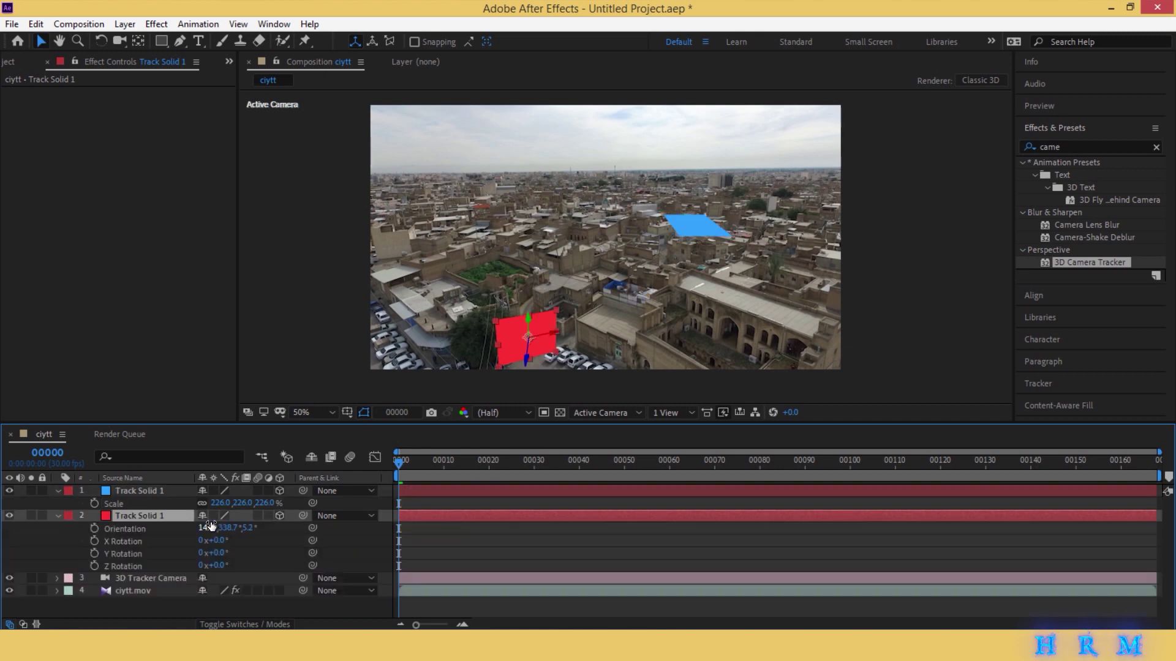
left_click_drag(227, 527, 148, 528)
left_click(443, 527)
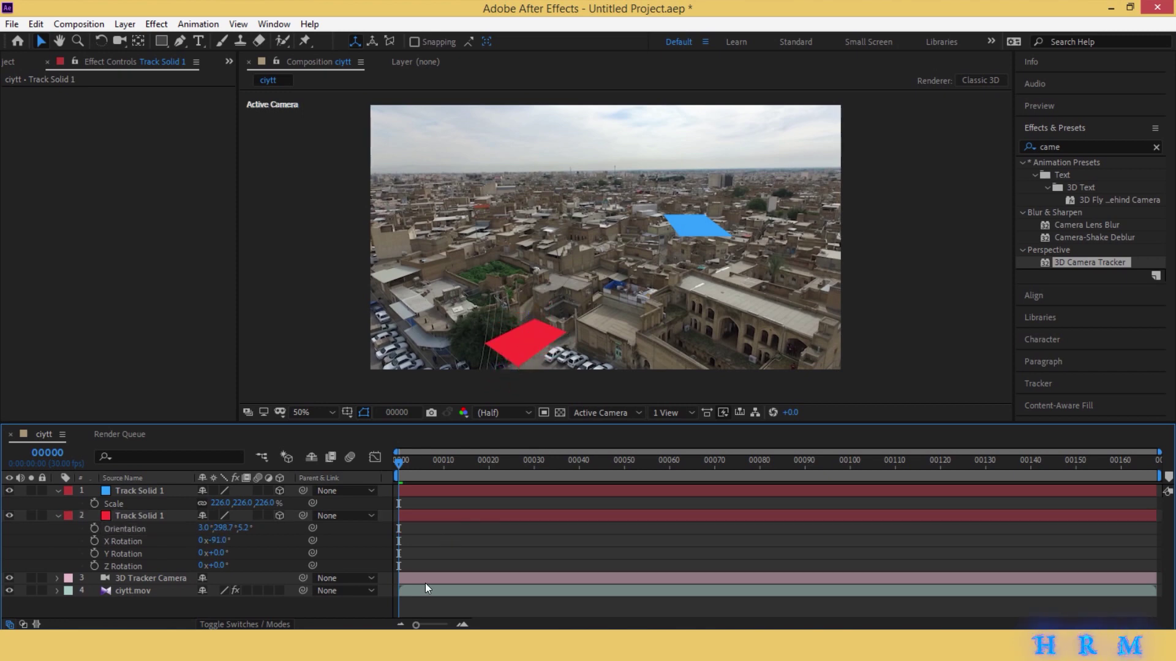
Create a third solid from the tracker points on the rooftops beyond the green garden and preview the composition.
left_click(423, 591)
left_click(83, 94)
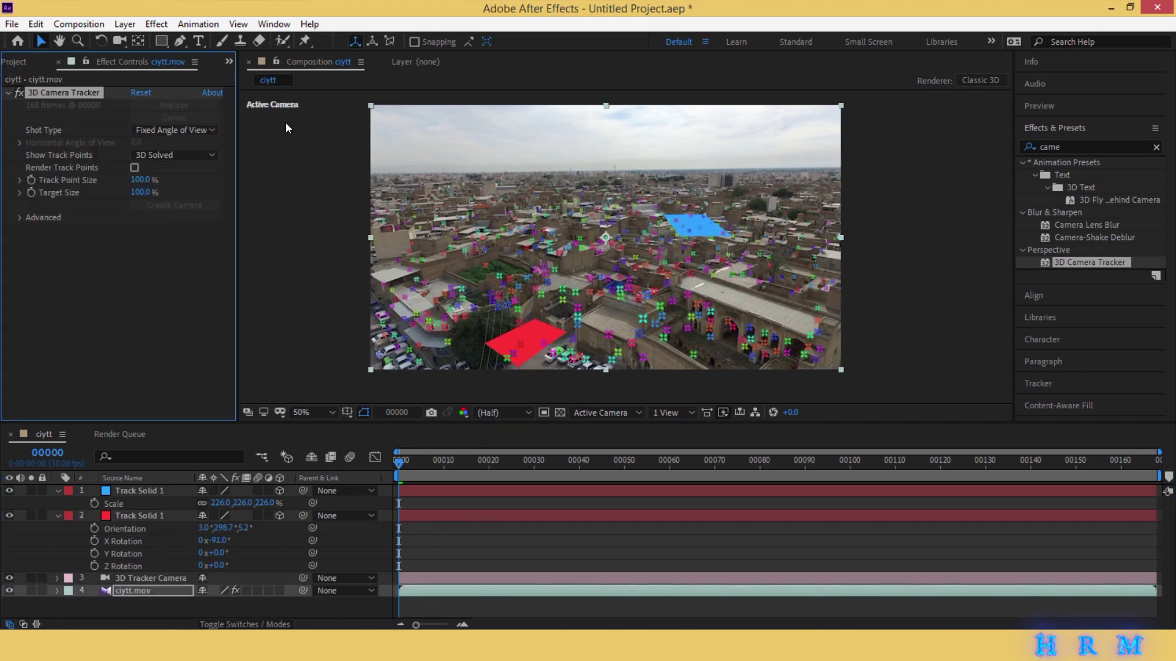
right_click(456, 248)
left_click(526, 269)
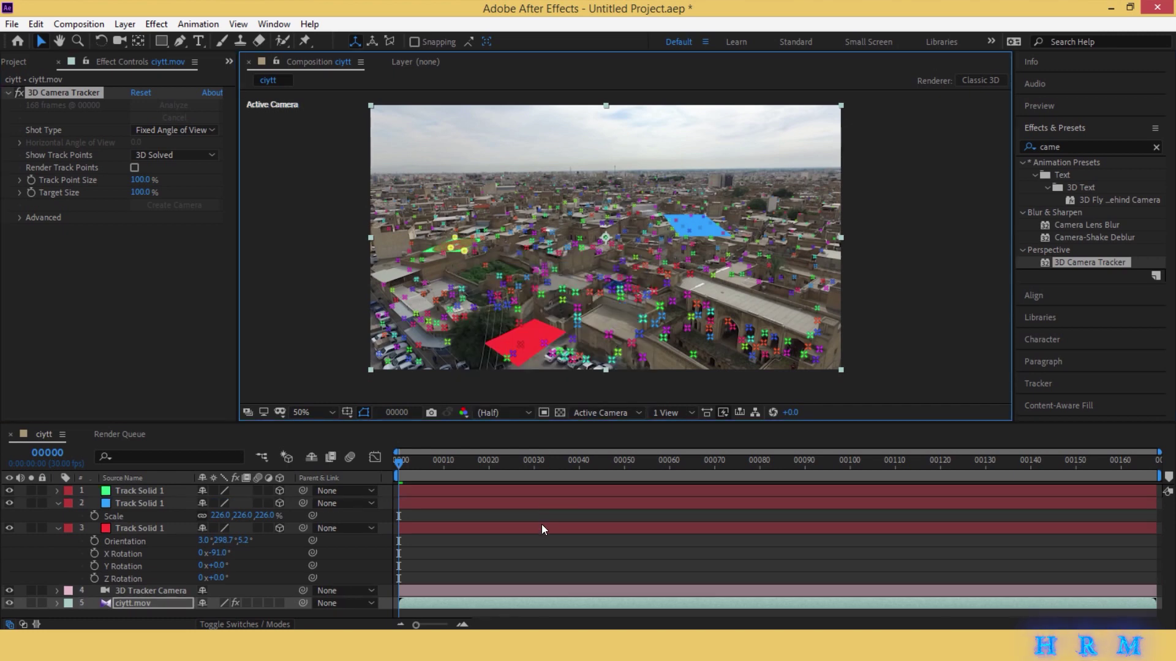
left_click(531, 542)
key("space")
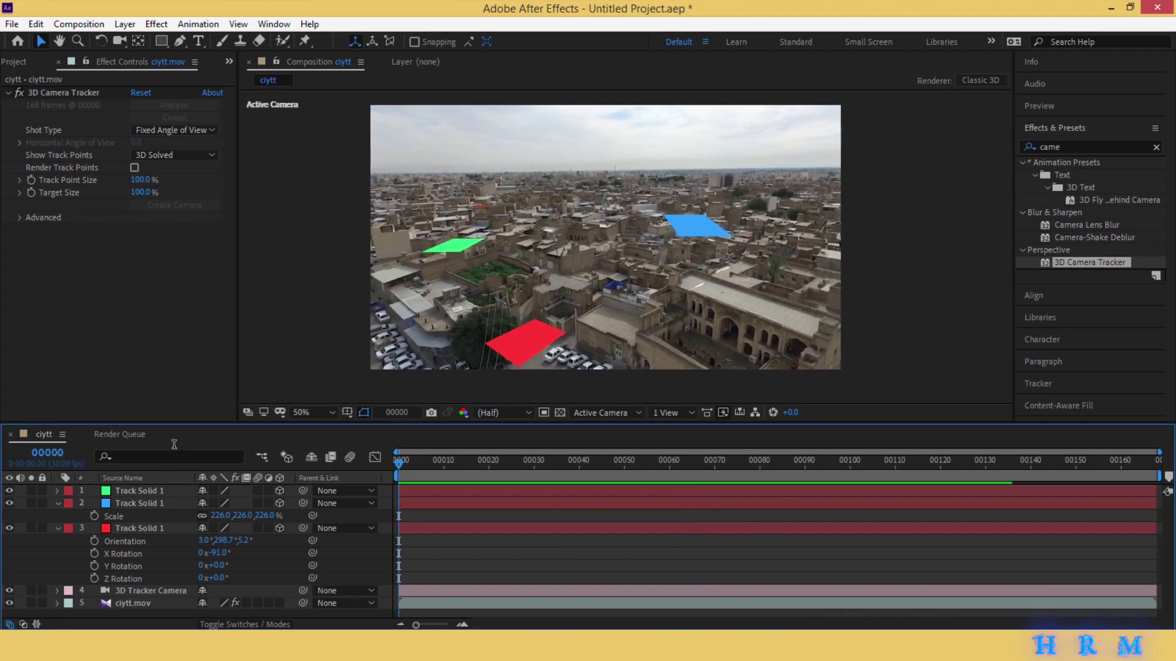
Save the project as dez tut2, replacing the existing file.
key("ctrl+s")
double_click(436, 395)
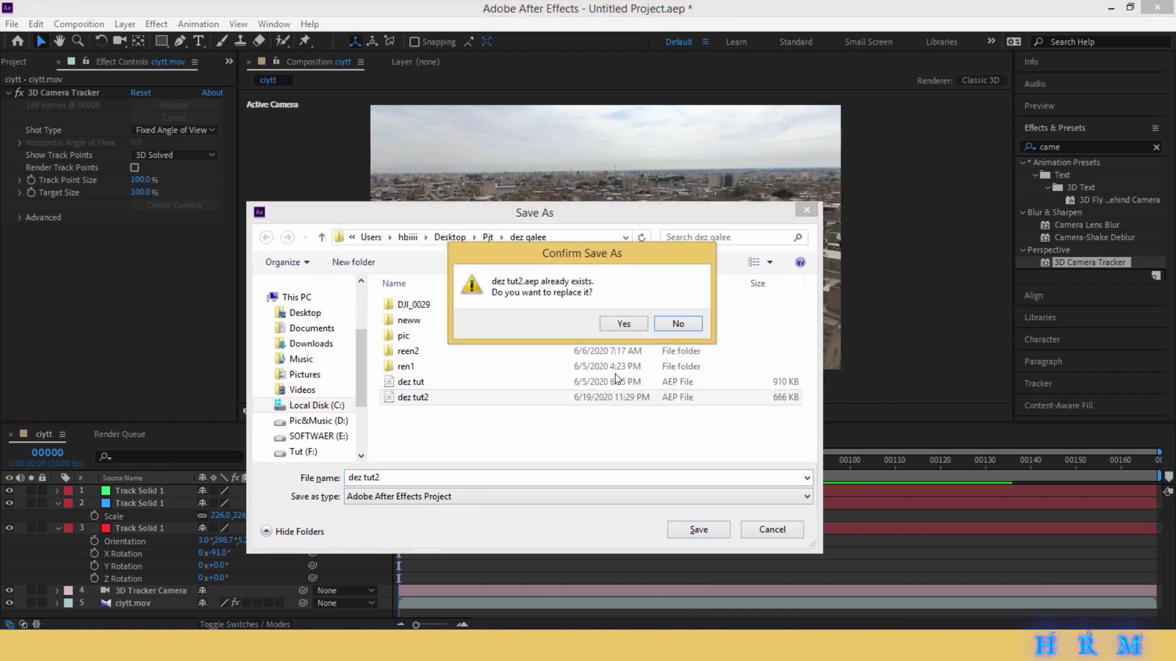
left_click(623, 324)
Export the composition with the MAXON Cinema 4D Exporter as ciytt in the dez qalee folder.
left_click(11, 24)
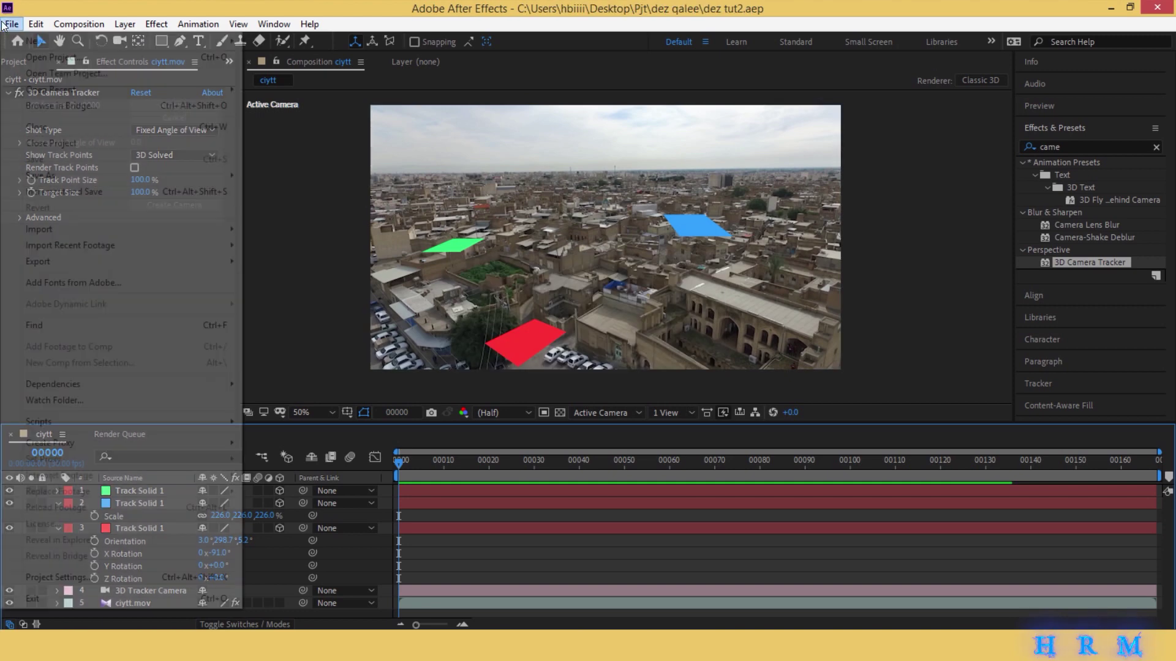
mouse_move(113, 260)
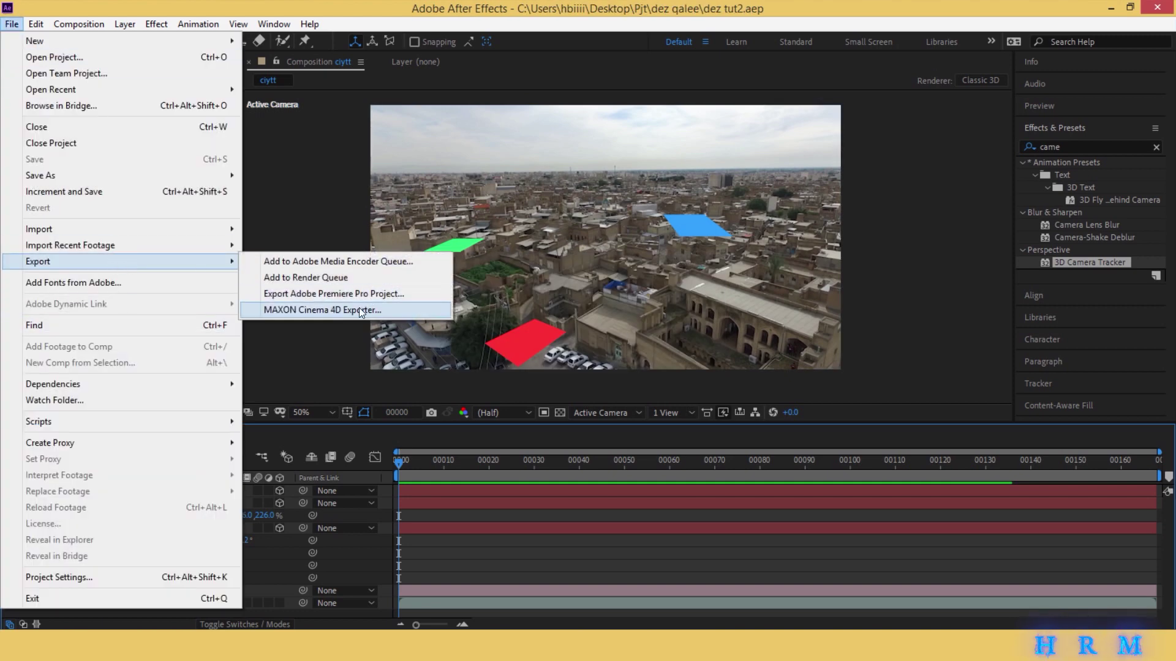
left_click(409, 310)
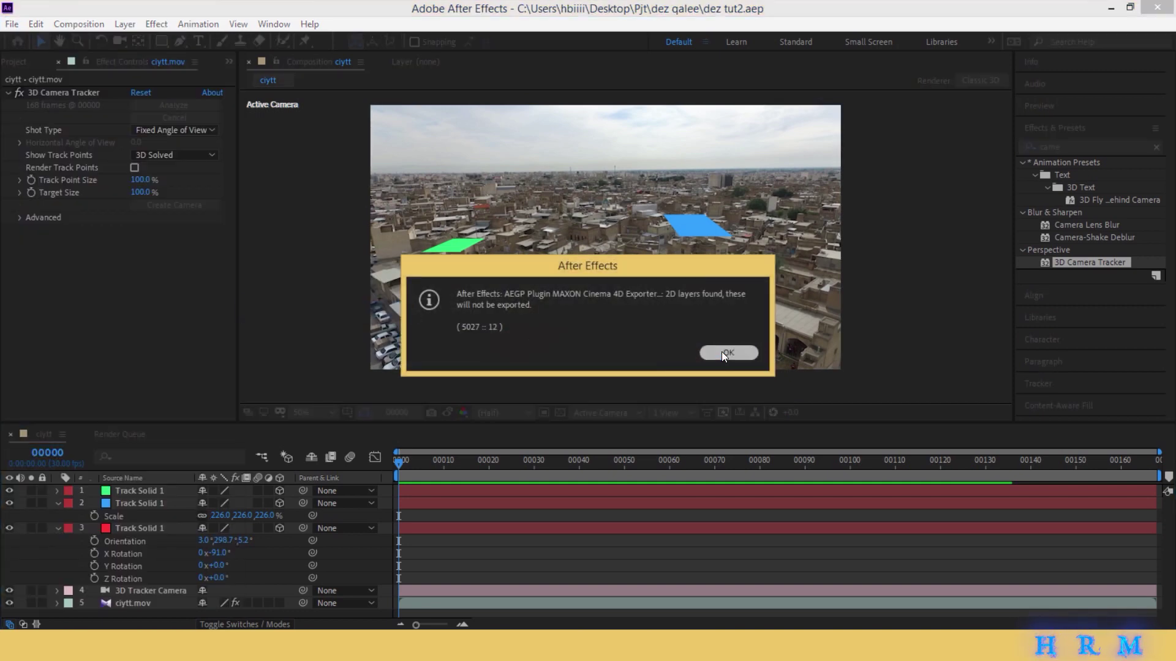
left_click(722, 351)
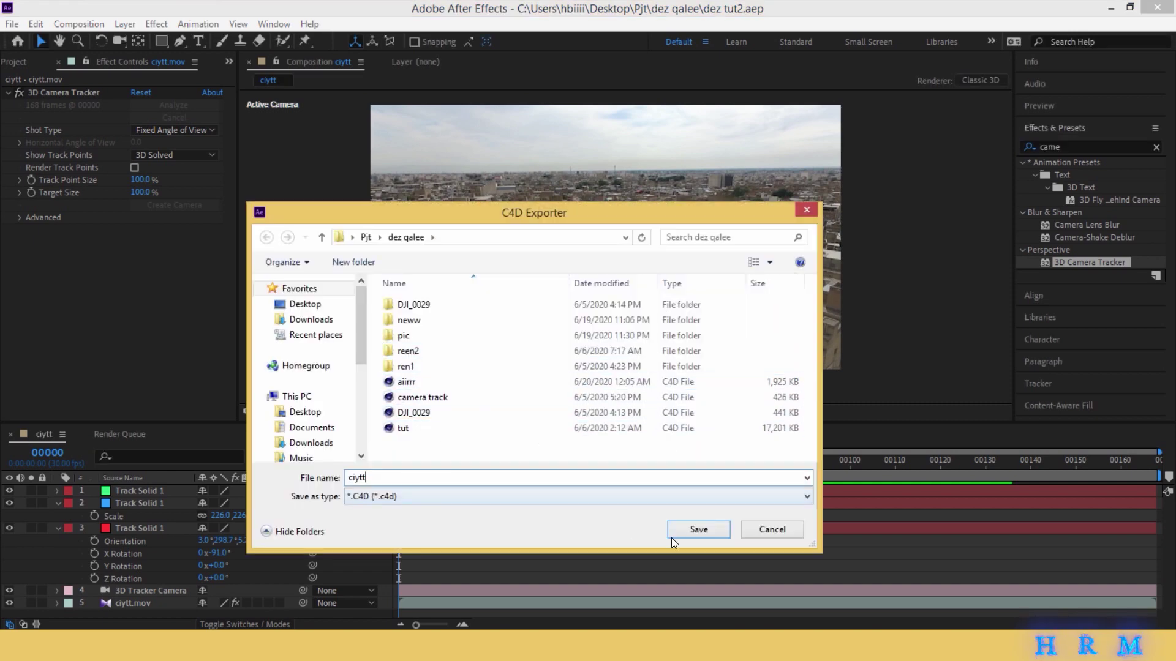
left_click(714, 528)
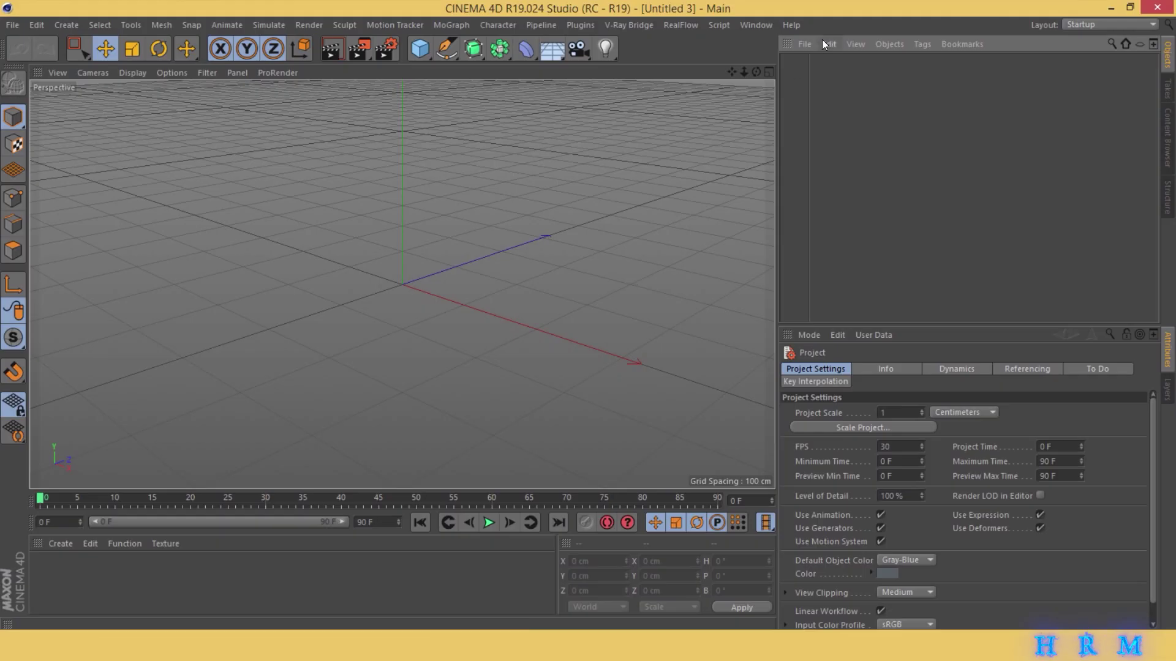
Switch to Cinema 4D and merge the exported ciytt C4D file into the empty scene.
left_click(806, 44)
left_click(816, 65)
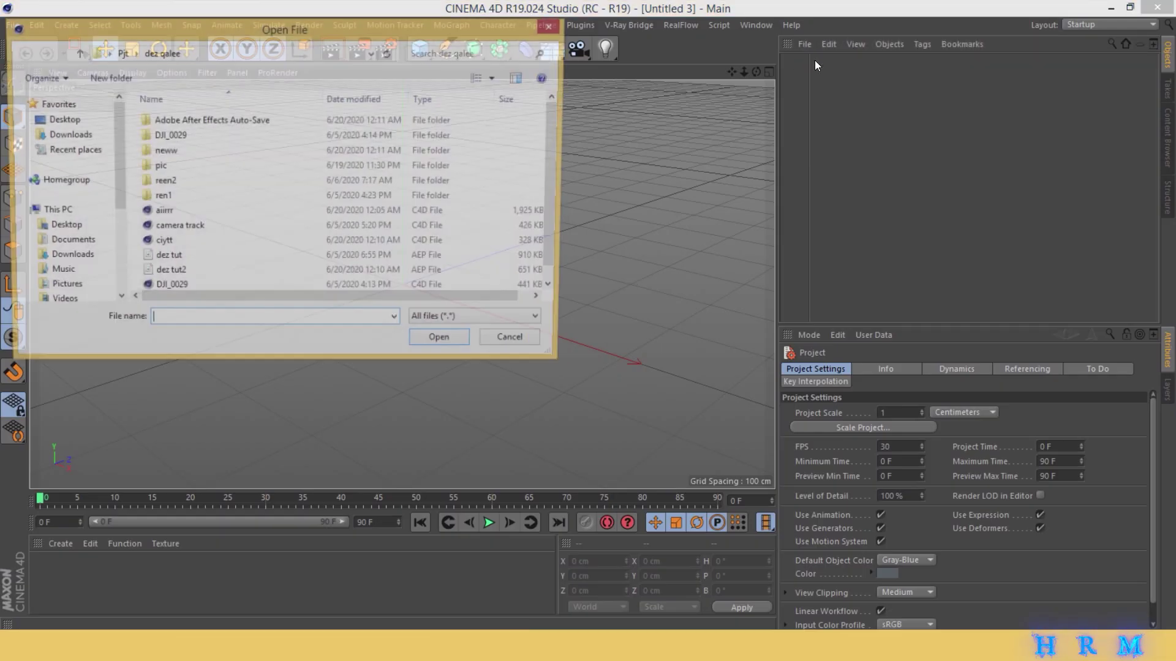
double_click(247, 249)
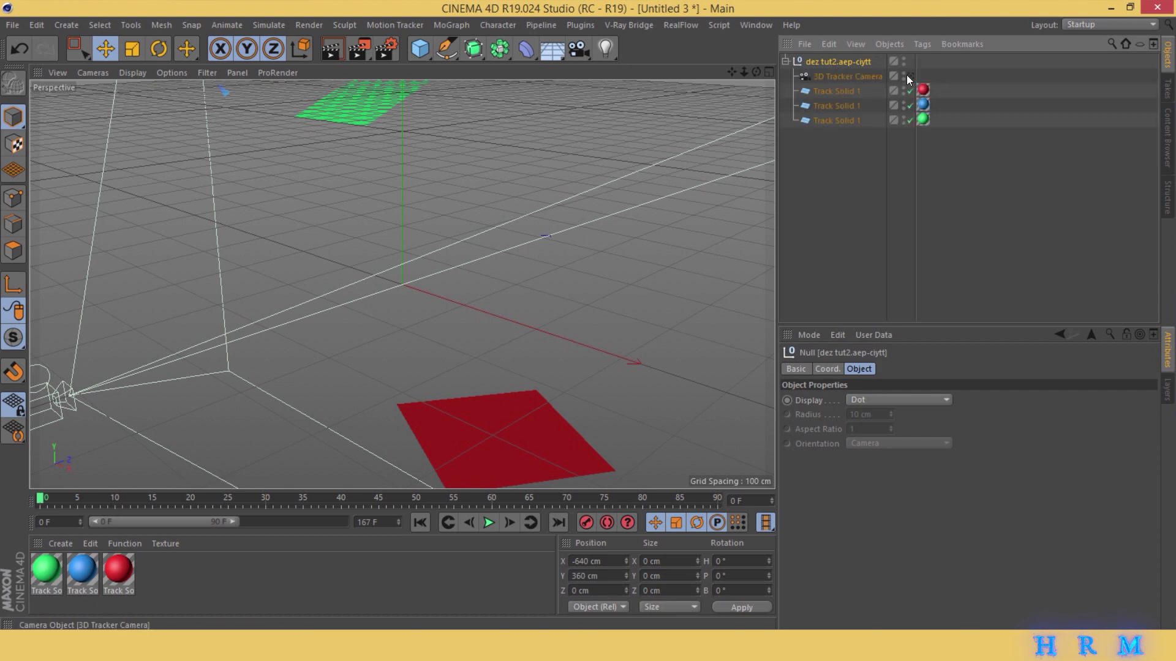
View the scene through the 3D Tracker Camera and extend the preview range to frame 167.
left_click(908, 76)
left_click_drag(237, 524, 473, 522)
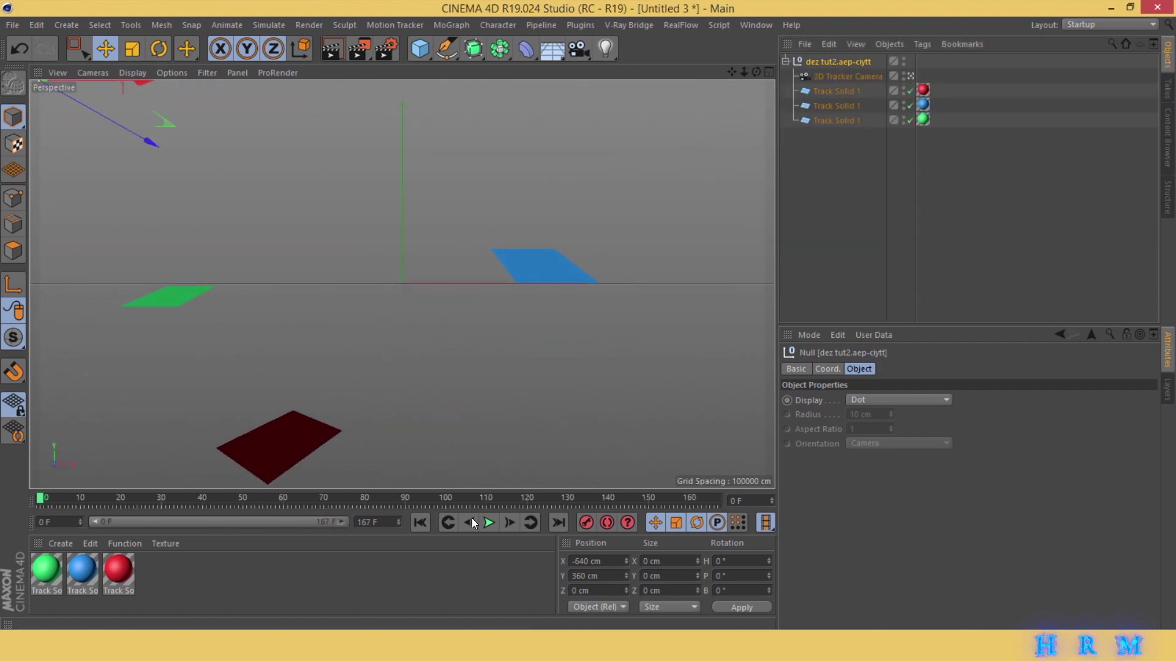
left_click_drag(42, 499, 2, 524)
Create a new material and load ciytt_00000 from the ciytt image sequence as its color texture.
double_click(294, 599)
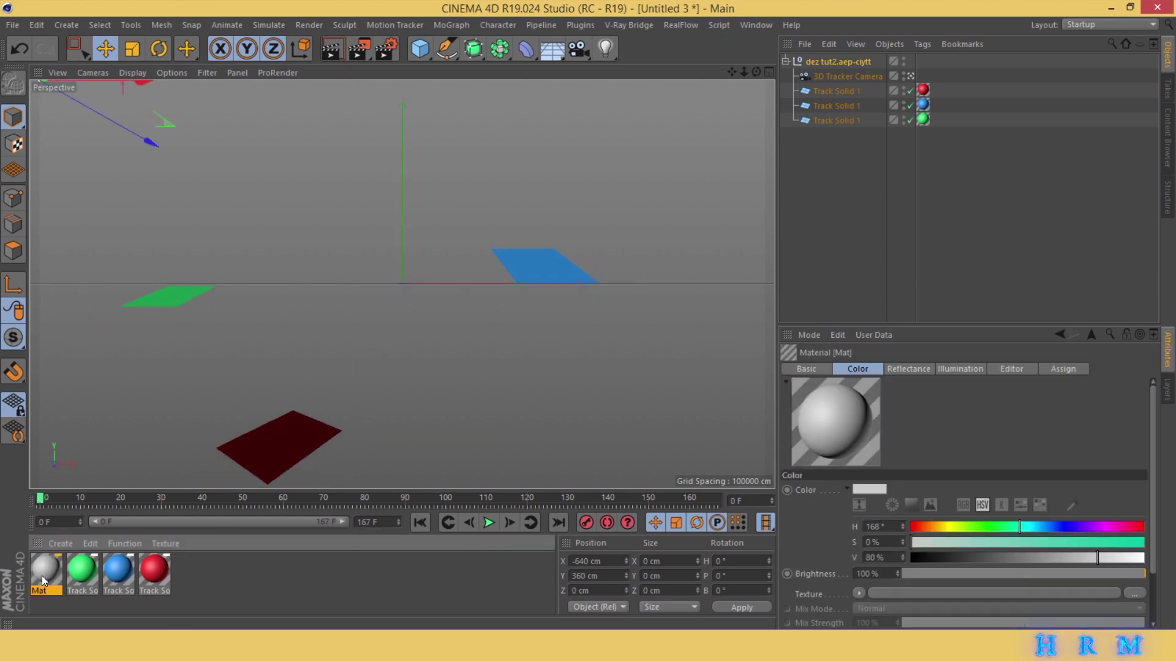
double_click(42, 578)
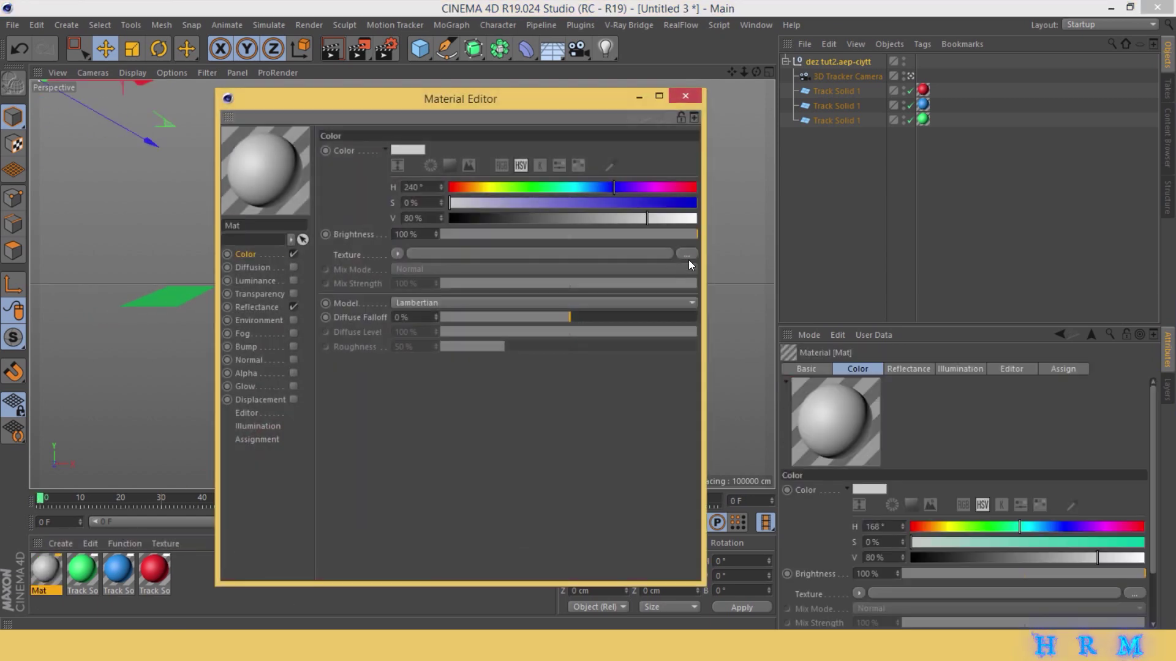
left_click(687, 253)
left_click(391, 231)
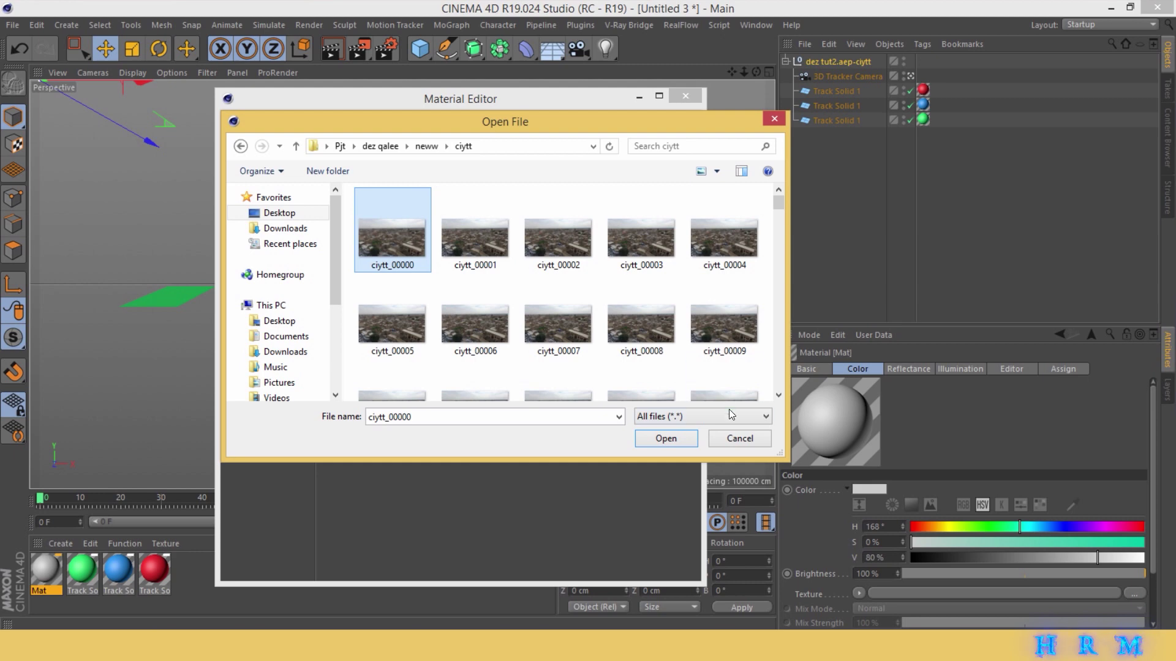
left_click(666, 438)
left_click(594, 377)
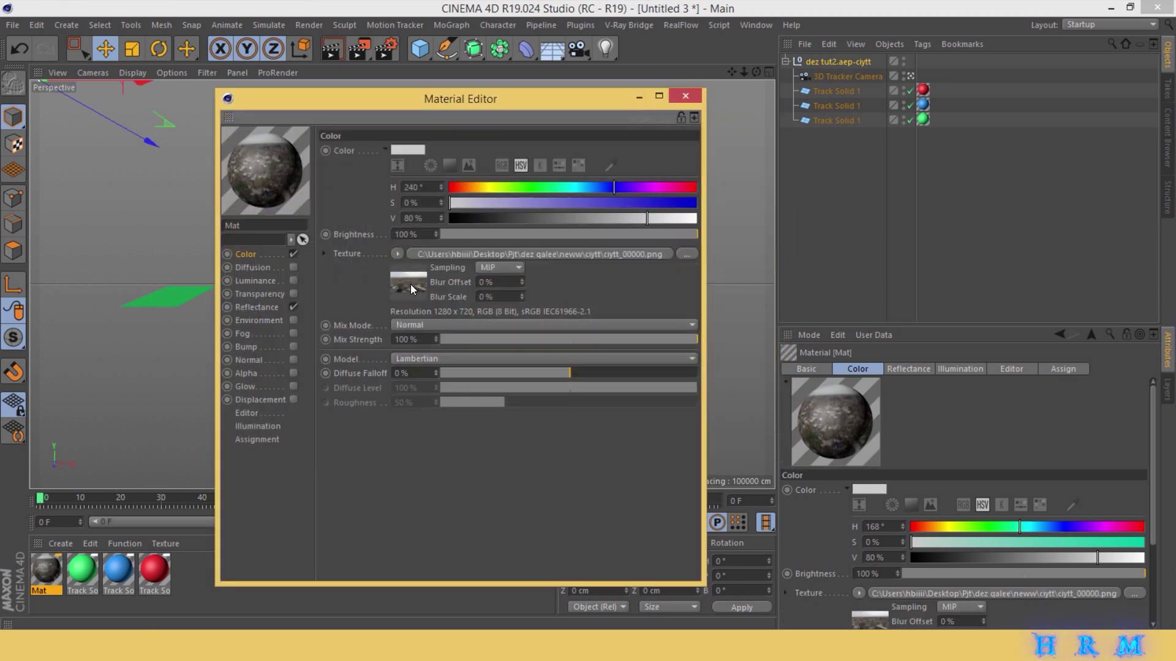
Calculate the texture's movie frame range from the image sequence and enable Animate Preview for the material.
left_click(421, 132)
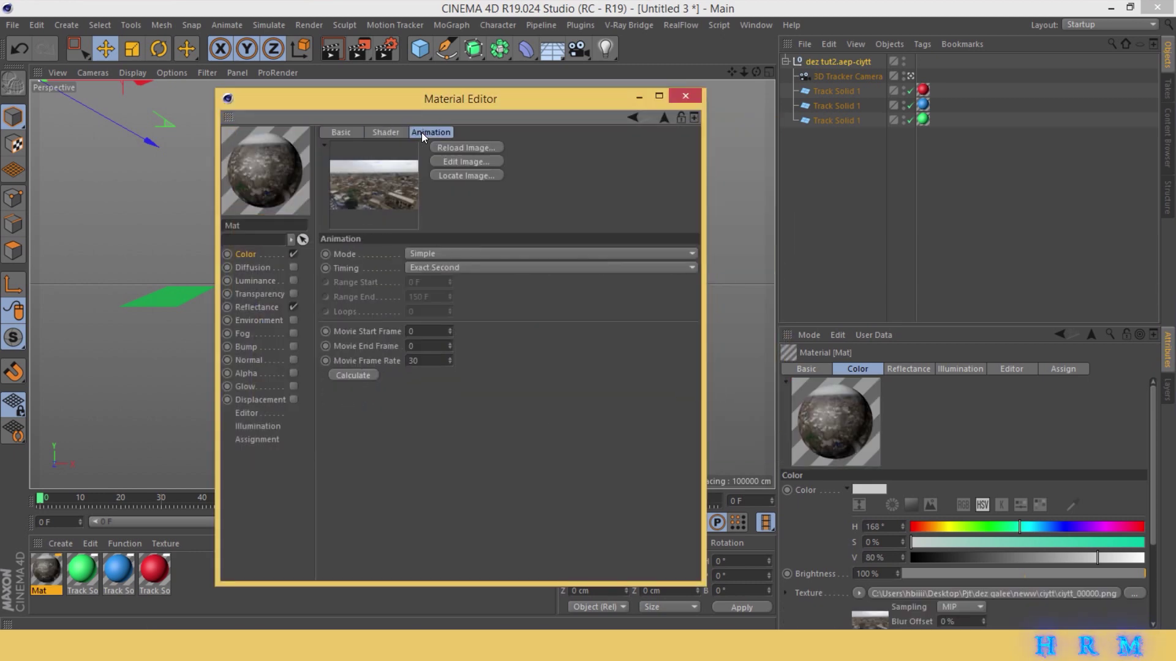
left_click(347, 376)
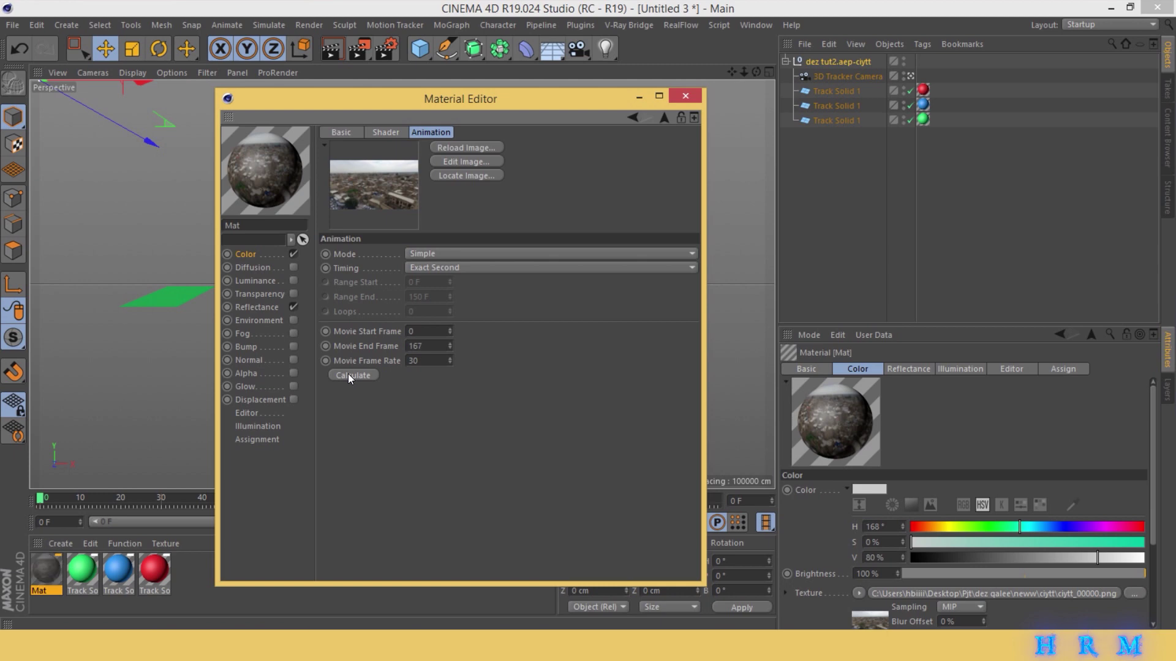
left_click(246, 414)
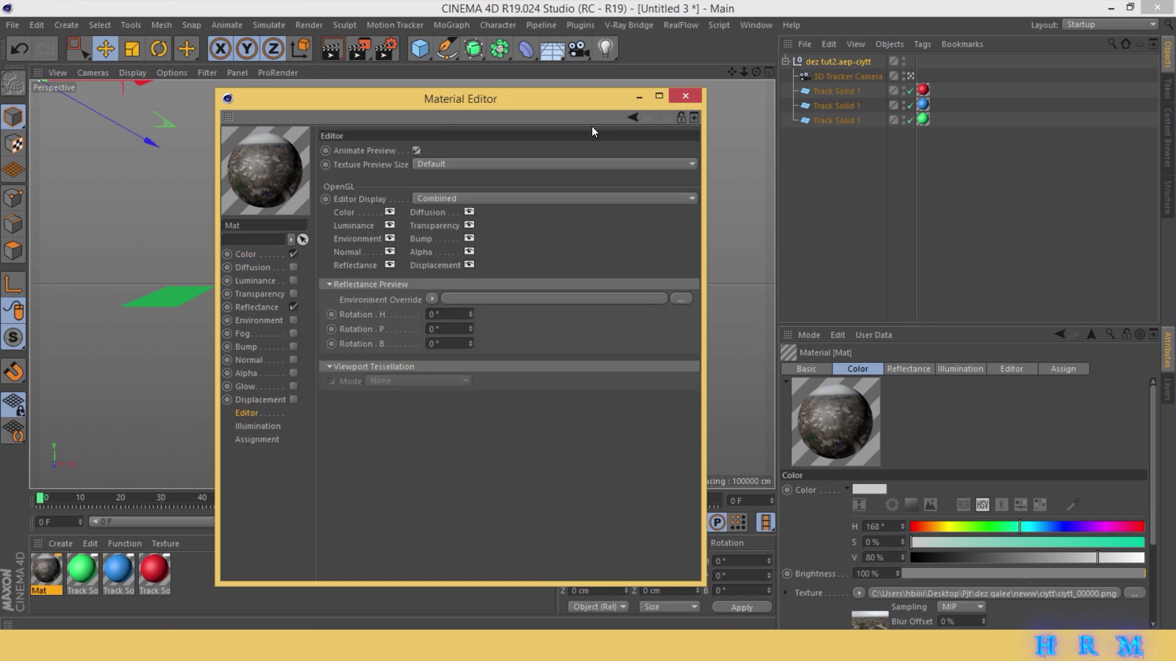
Close the material editor, add a Background object, and apply the Mat footage material to it.
left_click(681, 96)
left_click(560, 52)
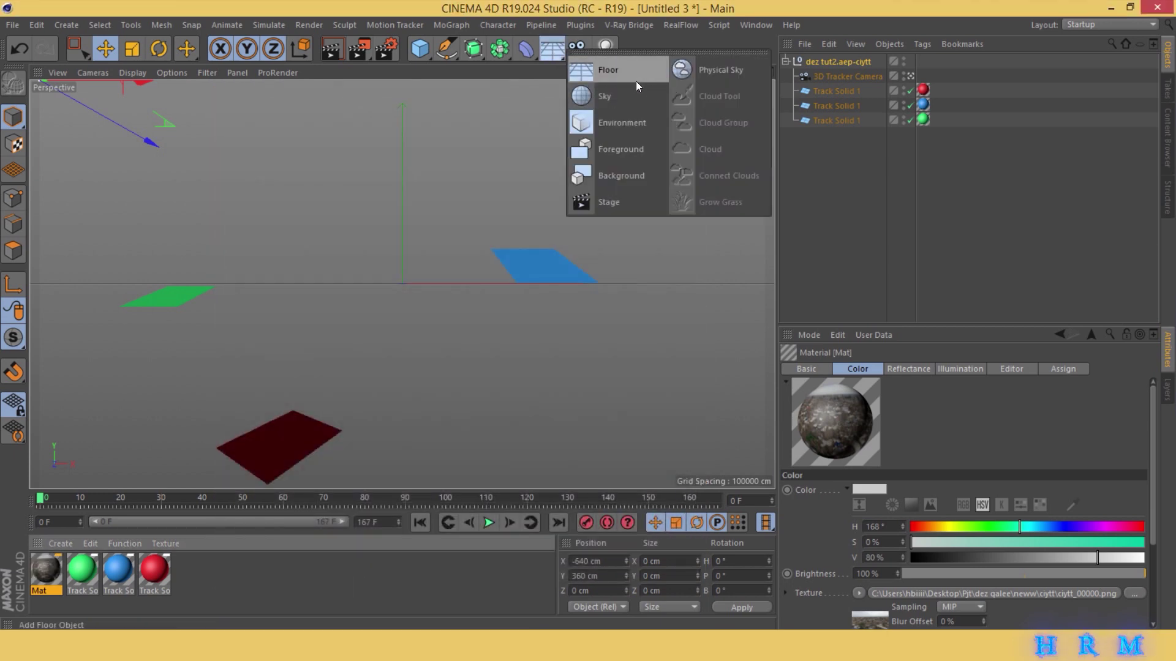
left_click(639, 174)
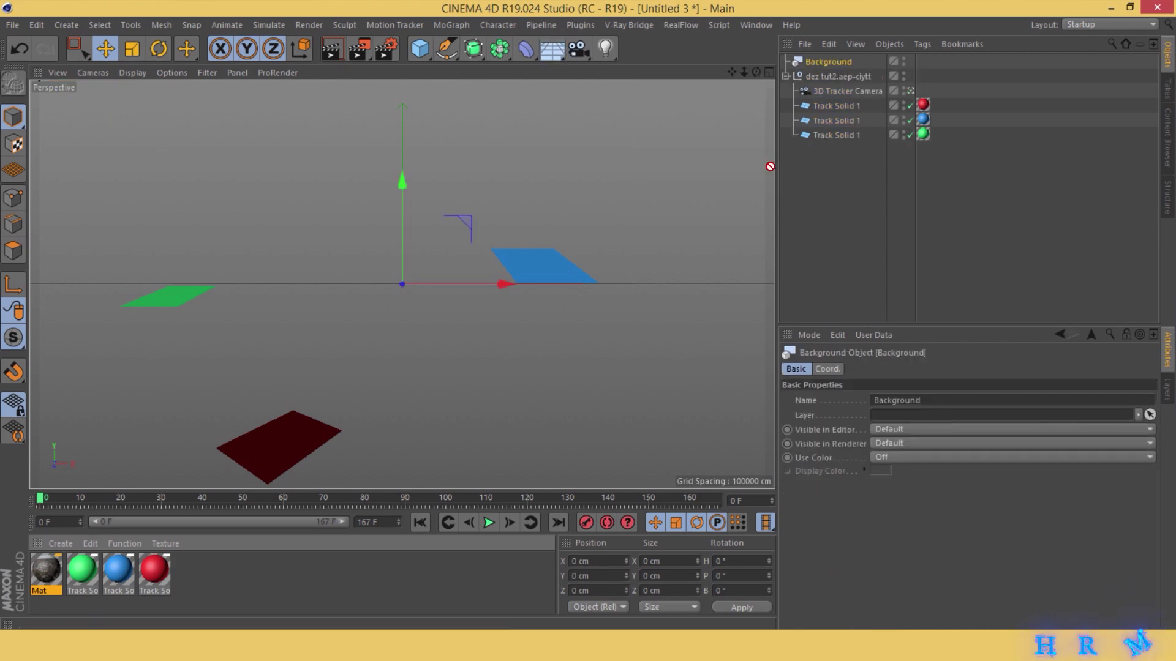
left_click_drag(828, 66, 829, 63)
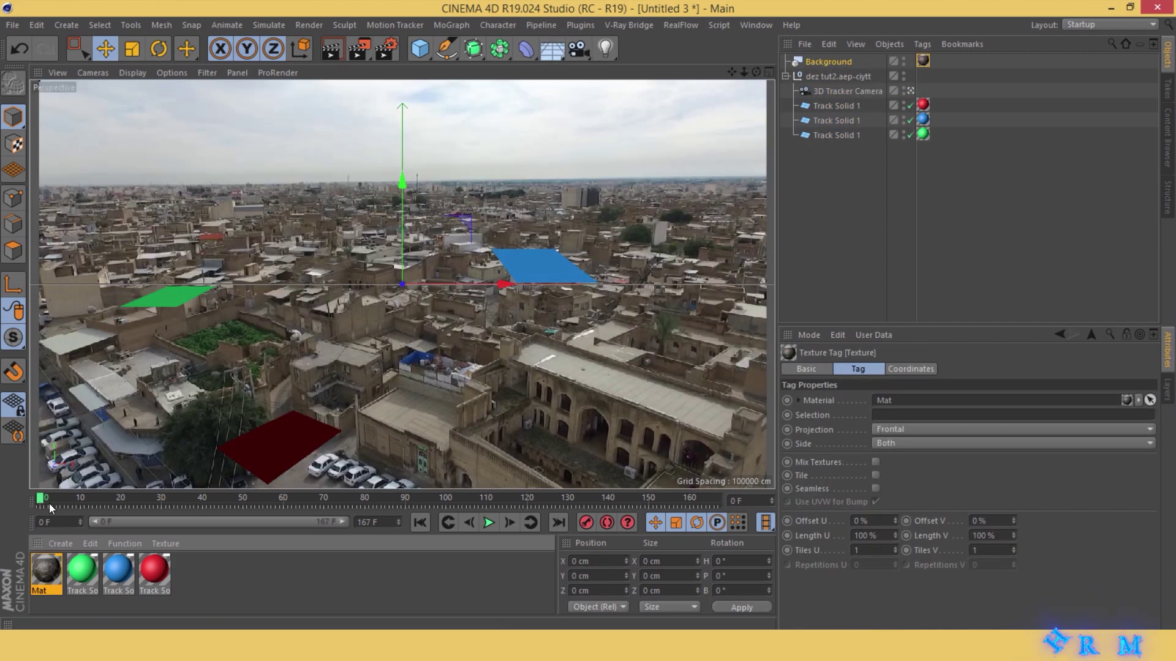
left_click_drag(50, 508, 16, 523)
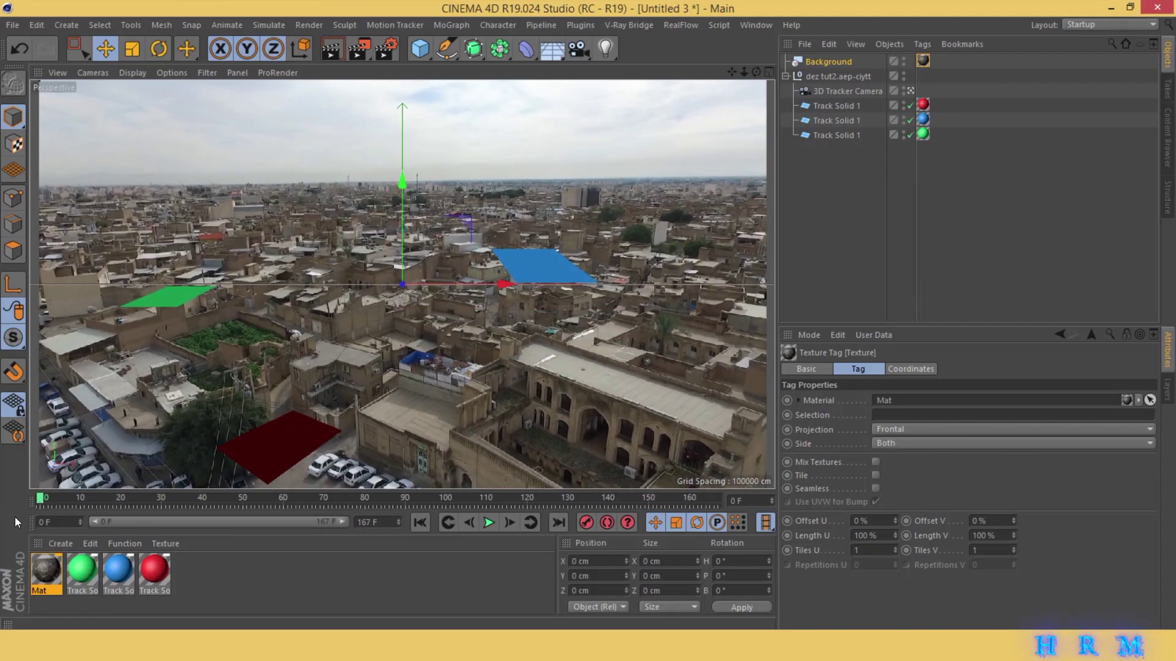
left_click(282, 572)
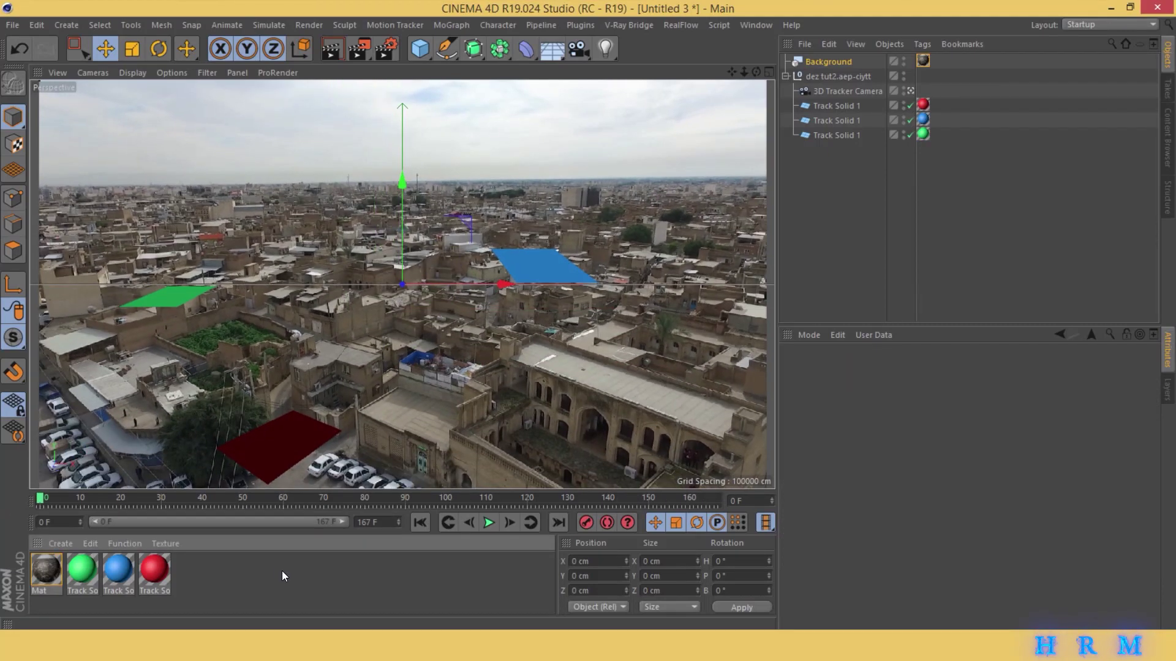
Copy the airplane's Null group from the aiirrr.c4d document and paste it into the Untitled 3 scene.
left_click(754, 26)
left_click(786, 385)
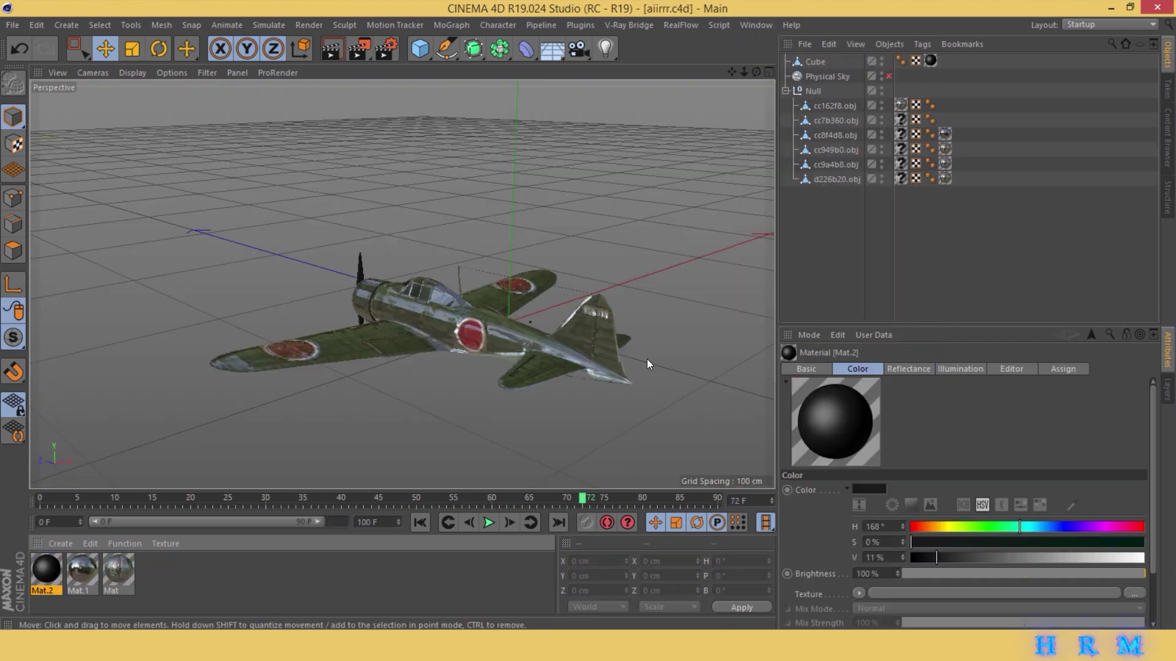
left_click_drag(732, 73, 756, 66)
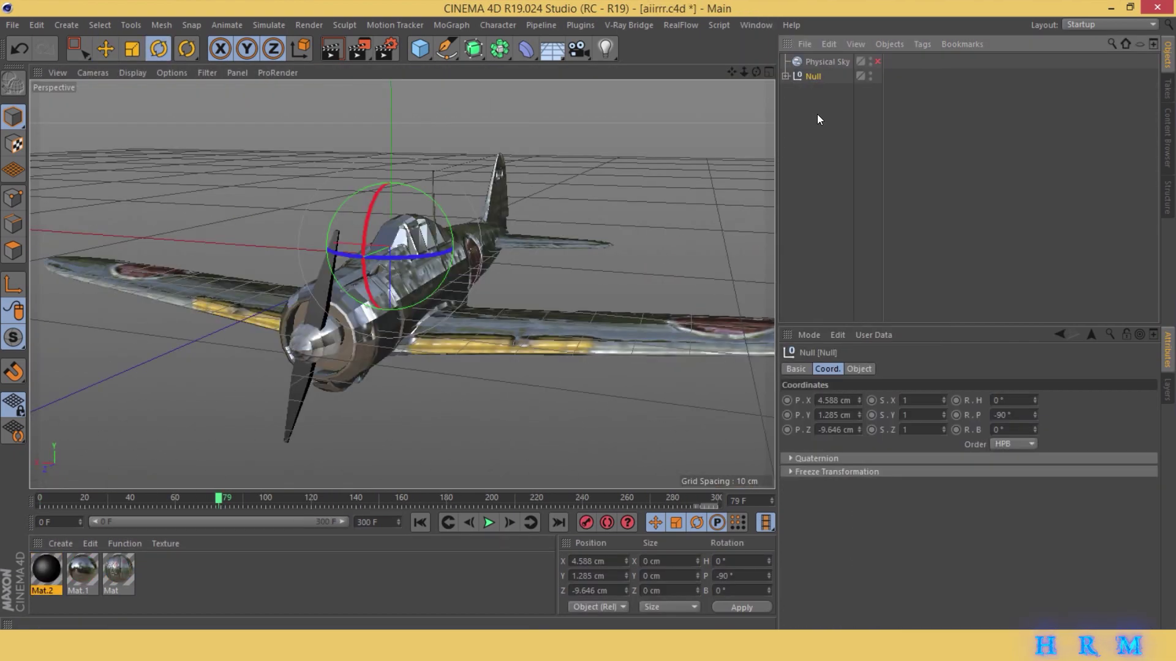
left_click(746, 24)
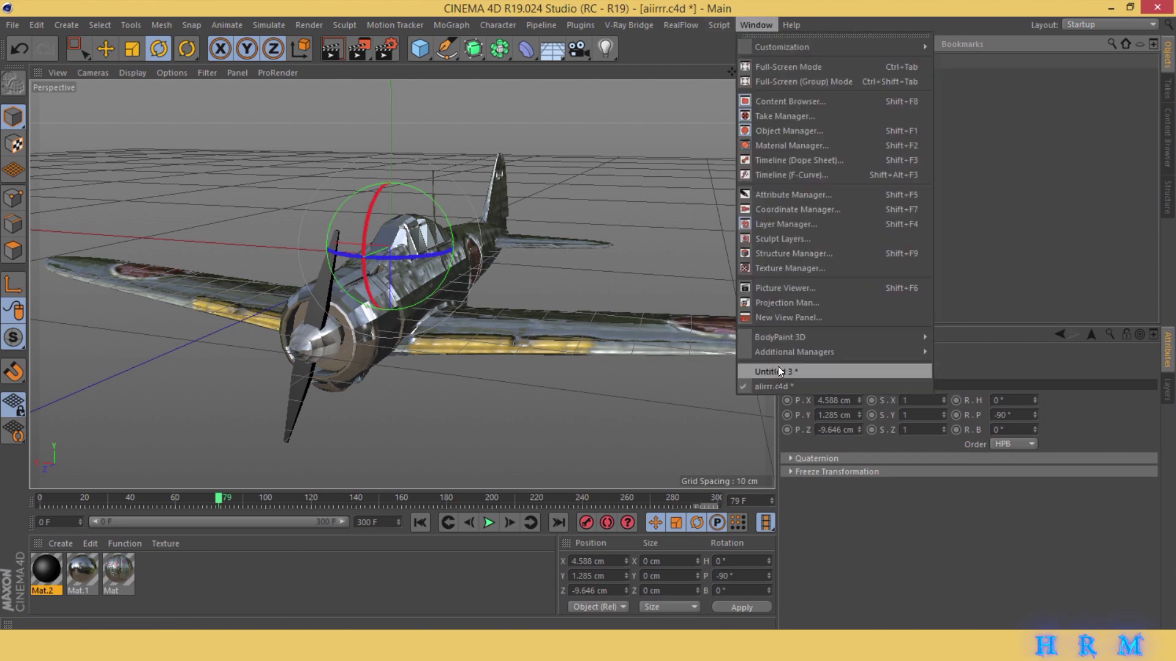
left_click(778, 366)
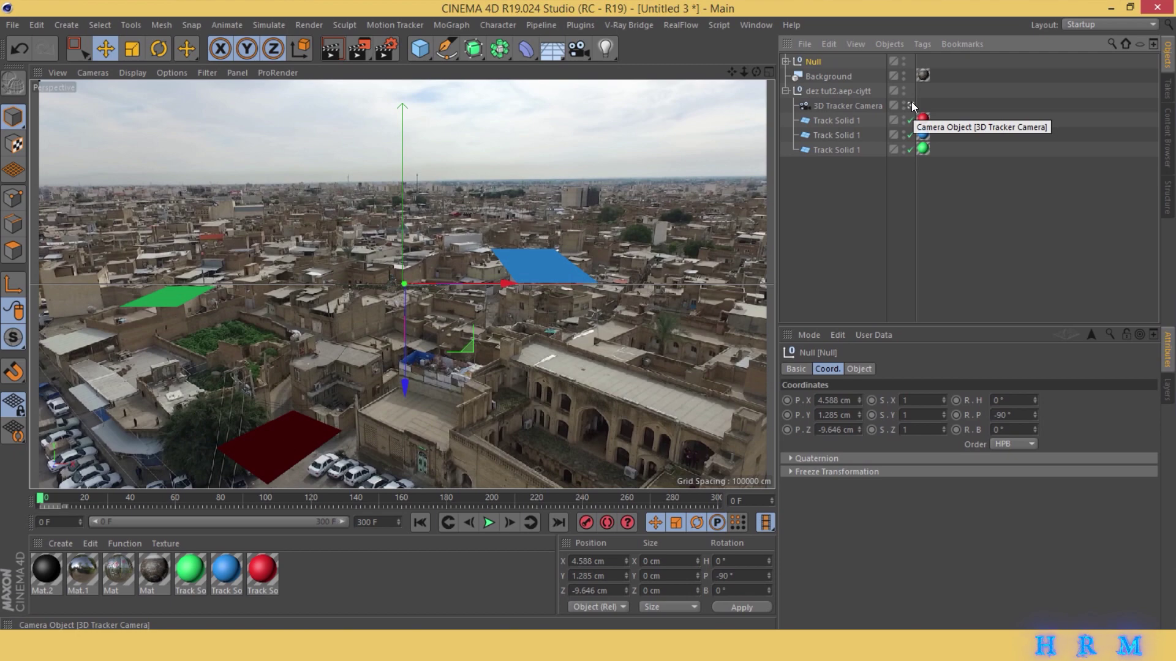
Hide the Background in the viewport, leave the 3D Tracker Camera view, and move the airplane Null onto the red track solid.
left_click(903, 74)
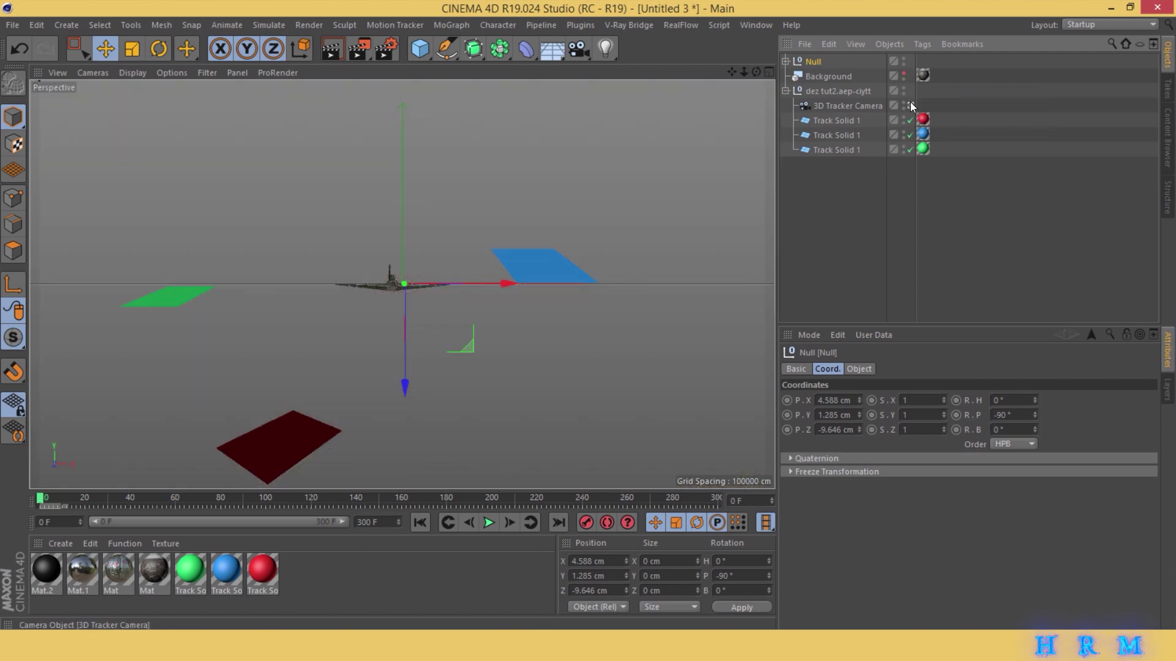
left_click(911, 106)
left_click_drag(741, 72, 662, 22)
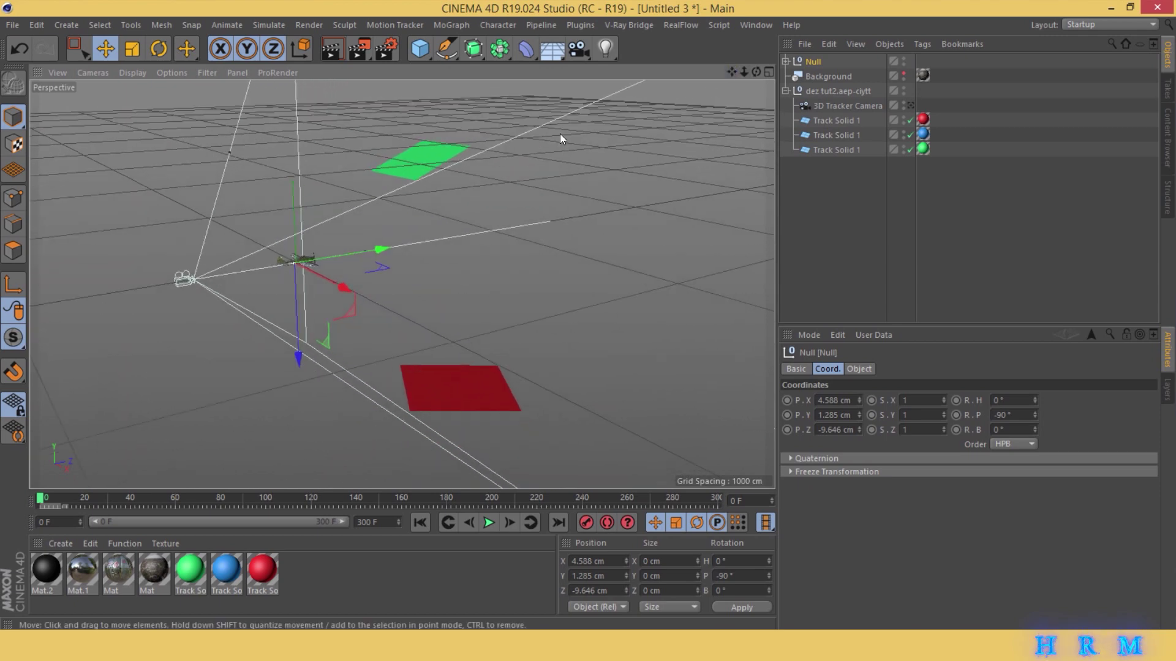
left_click_drag(366, 251, 508, 227)
left_click_drag(440, 263, 463, 419)
scroll(463, 419, "up", 3)
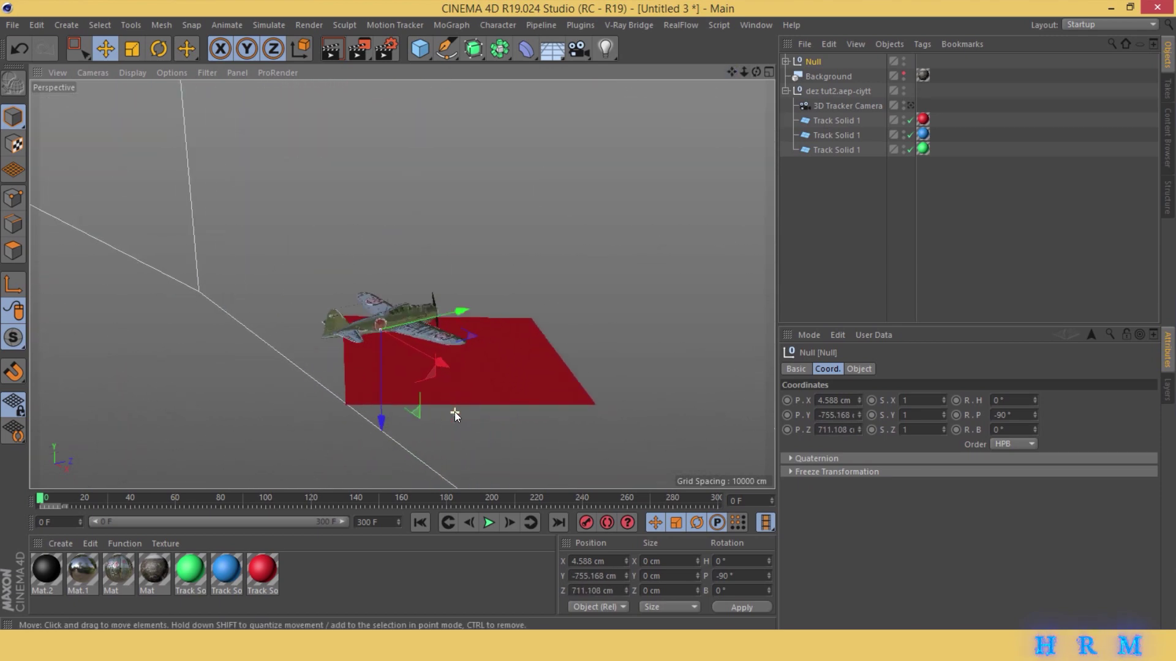
left_click_drag(431, 322, 490, 310)
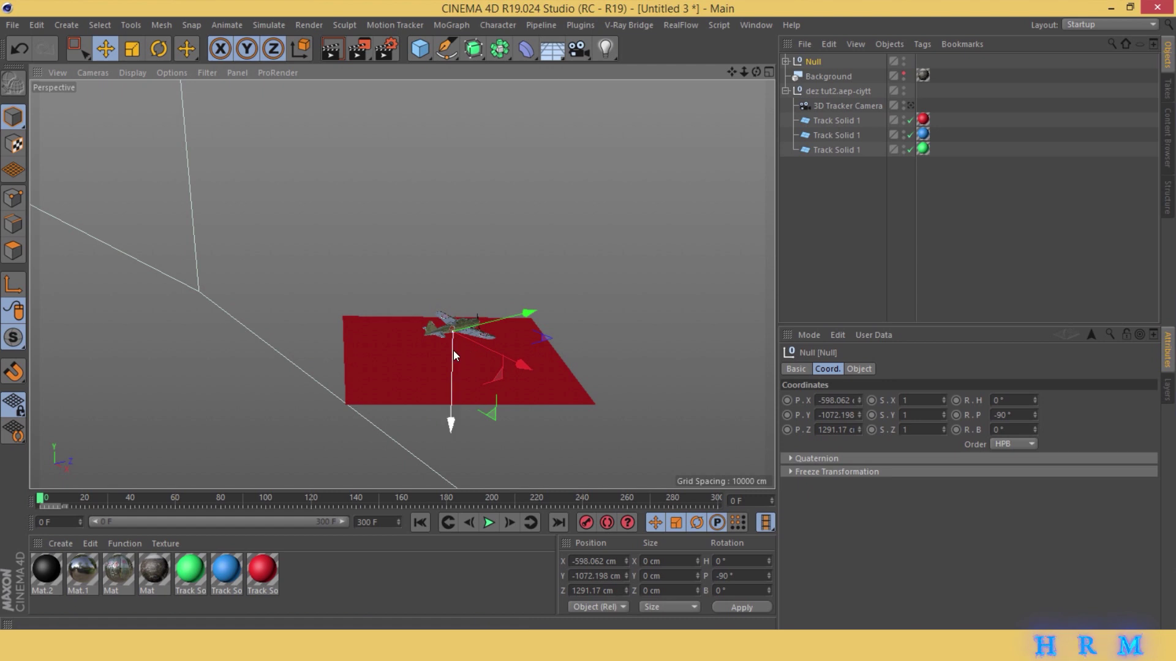
left_click_drag(453, 350, 391, 382)
Restore the 3D Tracker Camera view and Background, and raise the airplane Null into the sky to about Y 1435 cm.
left_click(910, 107)
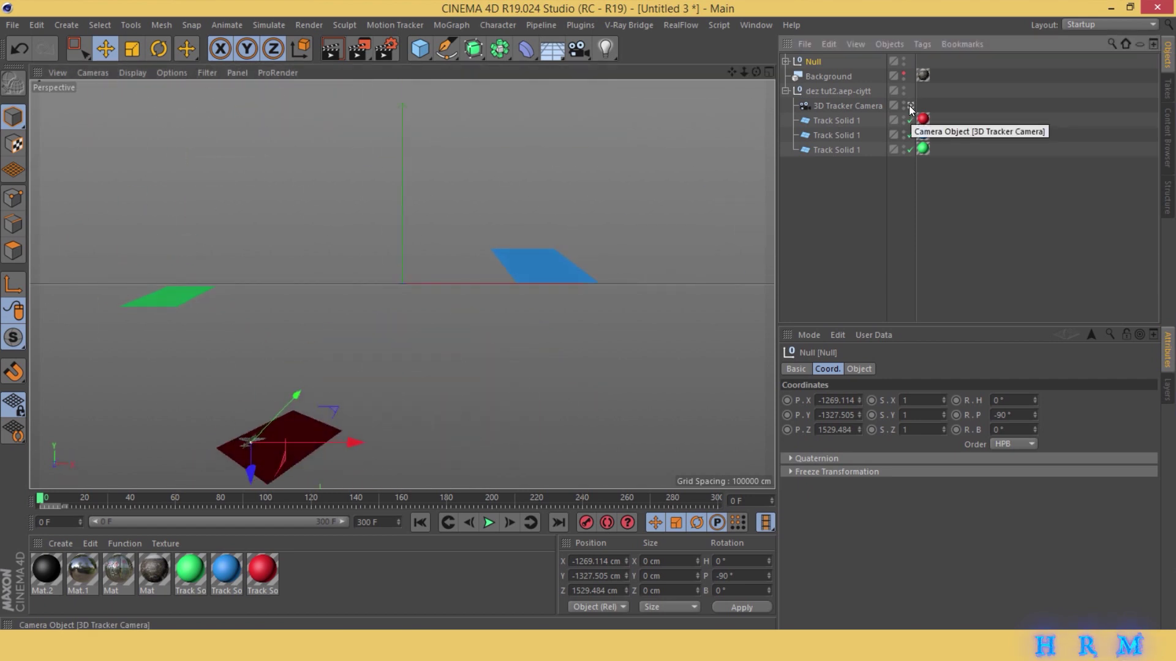
left_click(903, 73)
left_click_drag(250, 474, 325, 121)
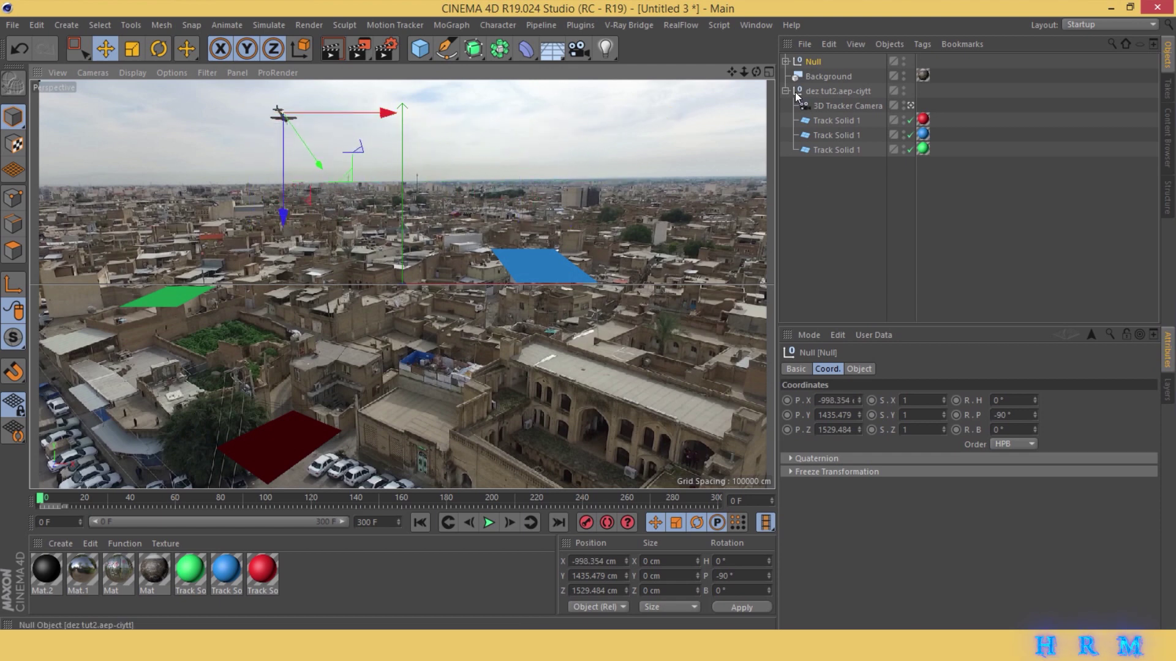
Expand the airplane's Null group and scale the whole airplane up uniformly to several times its size.
left_click(785, 62)
left_click(131, 50)
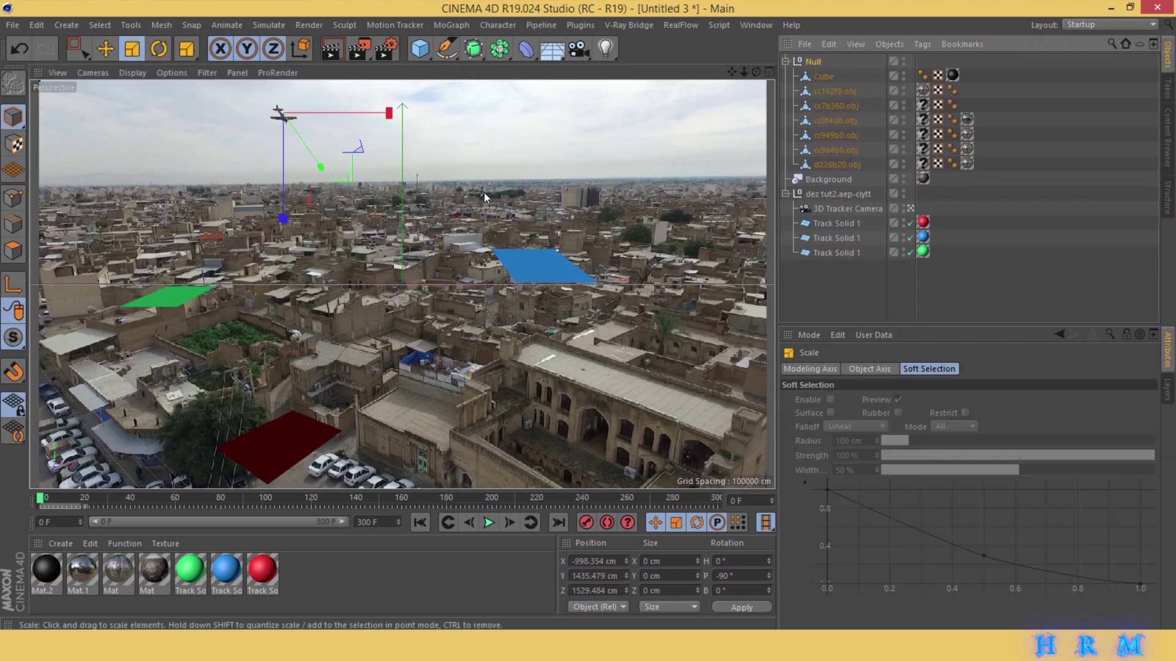
left_click_drag(265, 228, 313, 227)
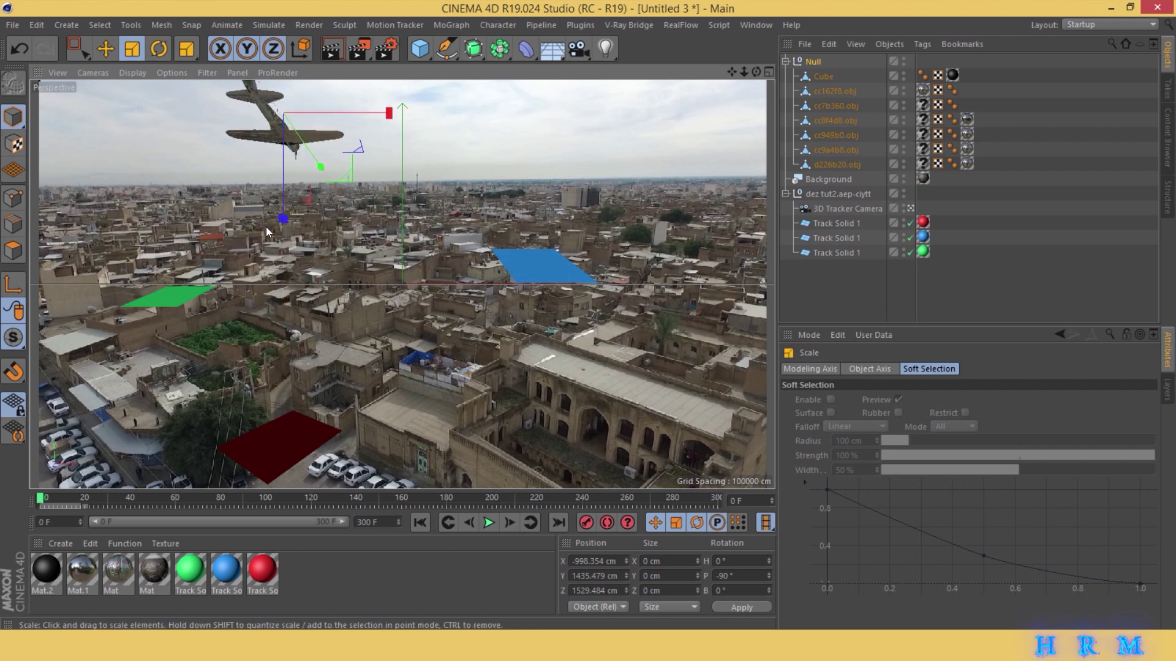
Rotate the airplane Null to a pitch of about -52.6° and move it sideways to about X -1879 cm.
left_click(159, 50)
left_click_drag(248, 111, 254, 252)
left_click(106, 50)
left_click_drag(335, 136, 234, 127)
Play and scrub the animation to check the airplane against the footage and find the tracker camera's last keyframe.
left_click(482, 527)
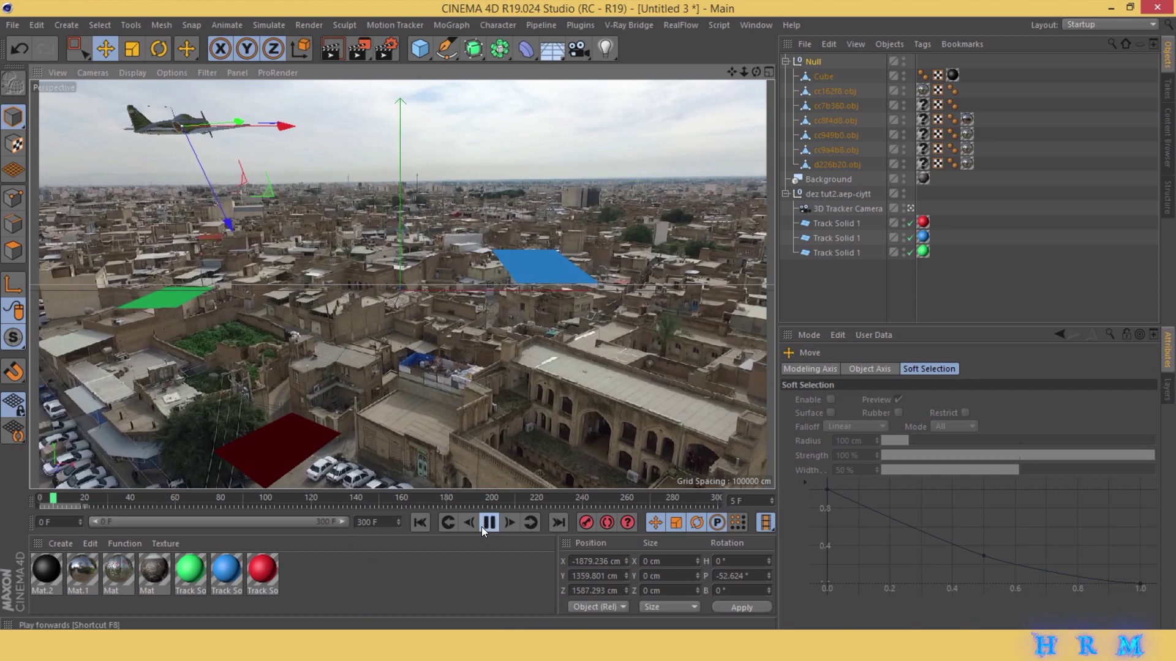
left_click(481, 527)
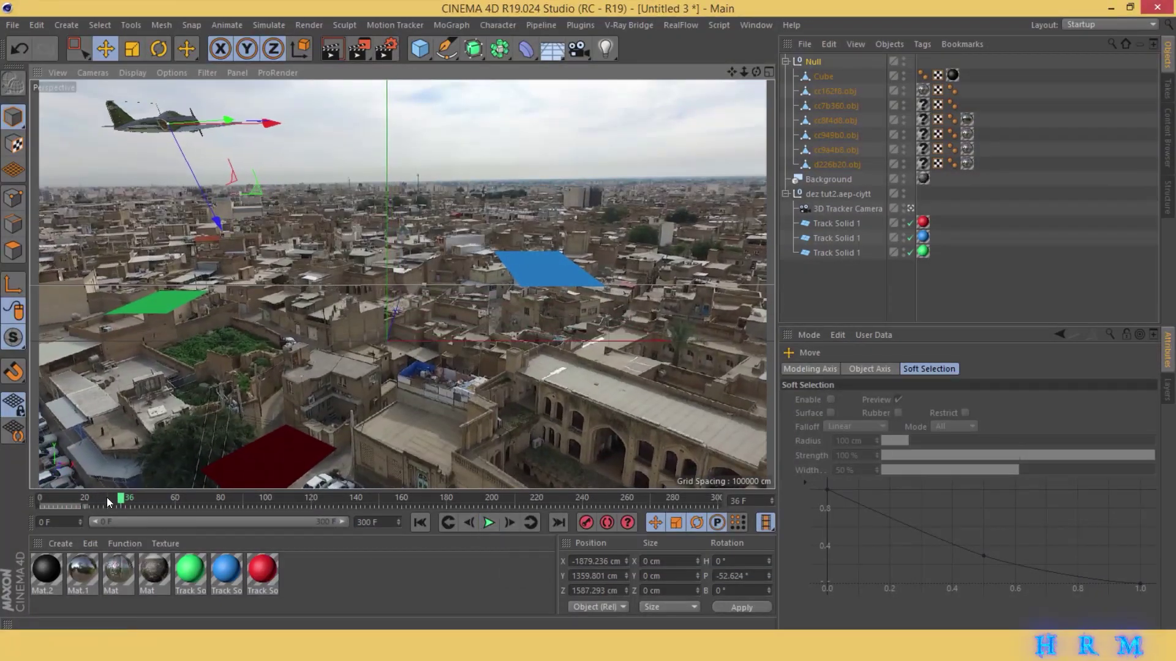
left_click_drag(120, 498, 573, 497)
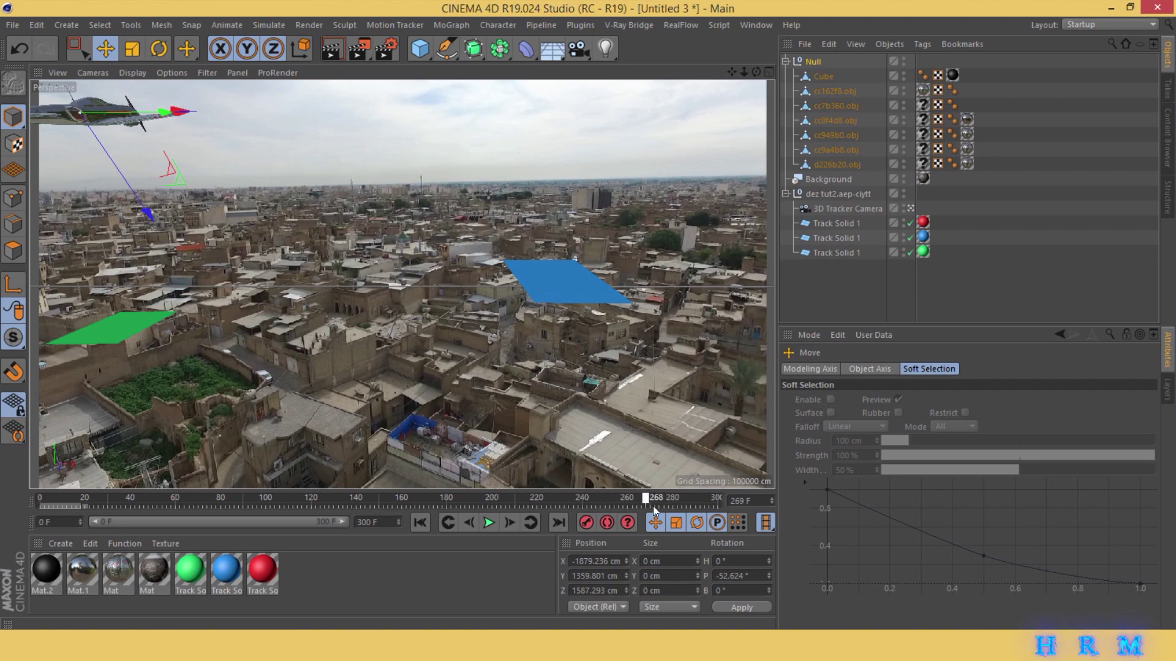
left_click_drag(694, 503, 420, 500)
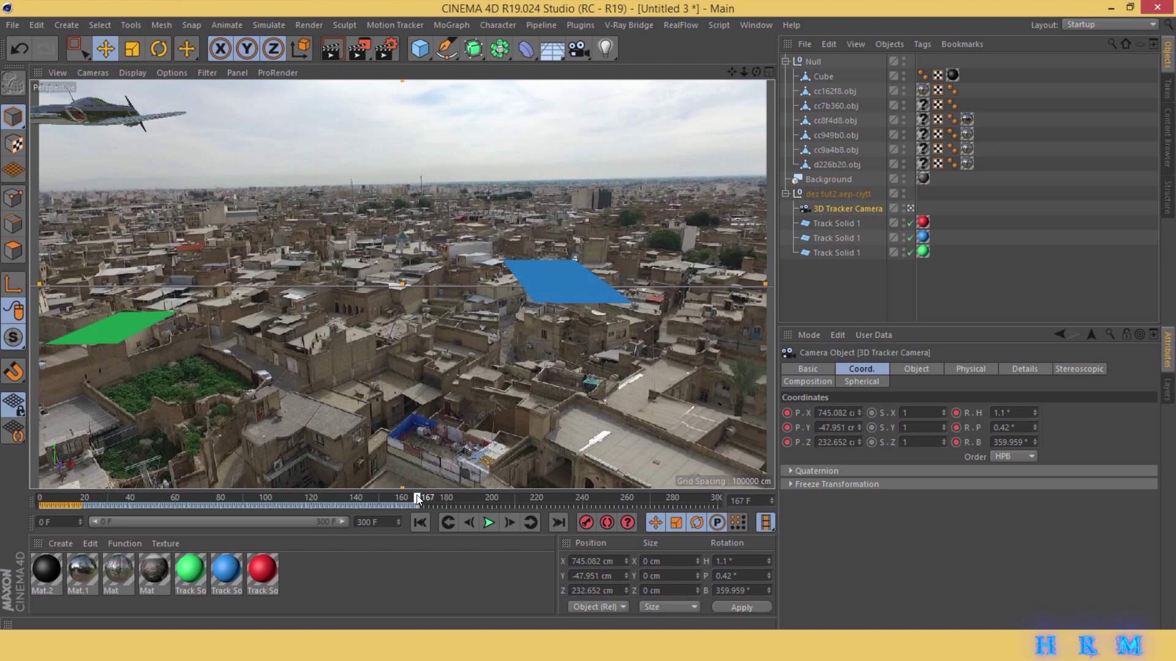
Set the timeline's end frame to 168 and return to frame 0.
left_click_drag(368, 522, 333, 517)
type("16")
key("Return")
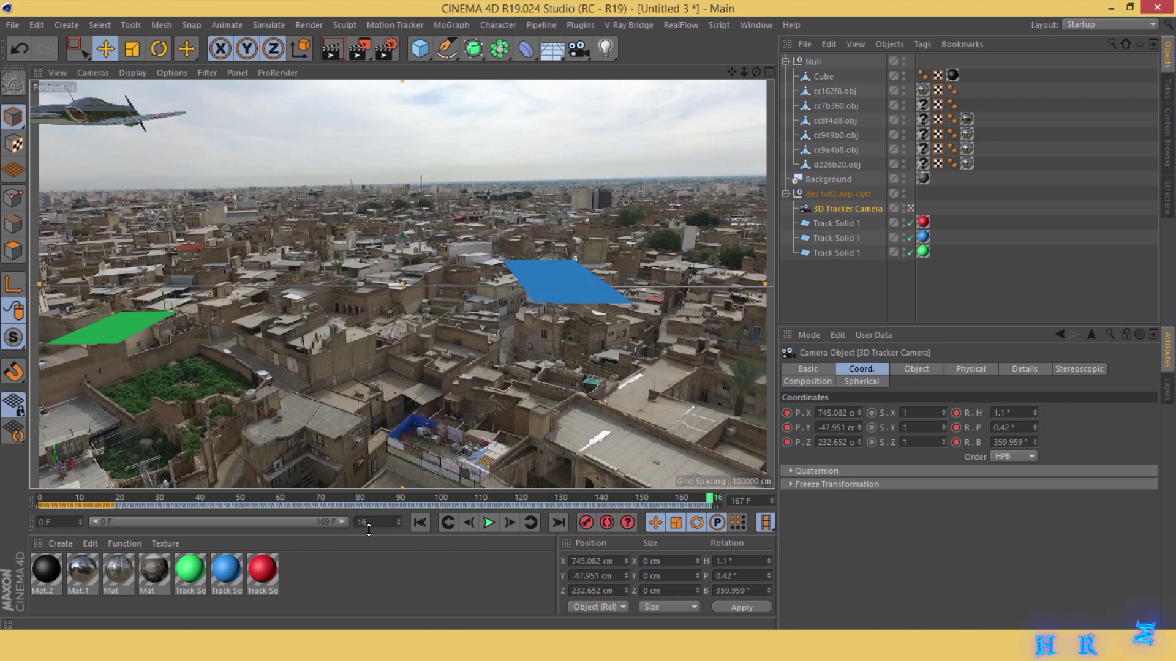
key("Return")
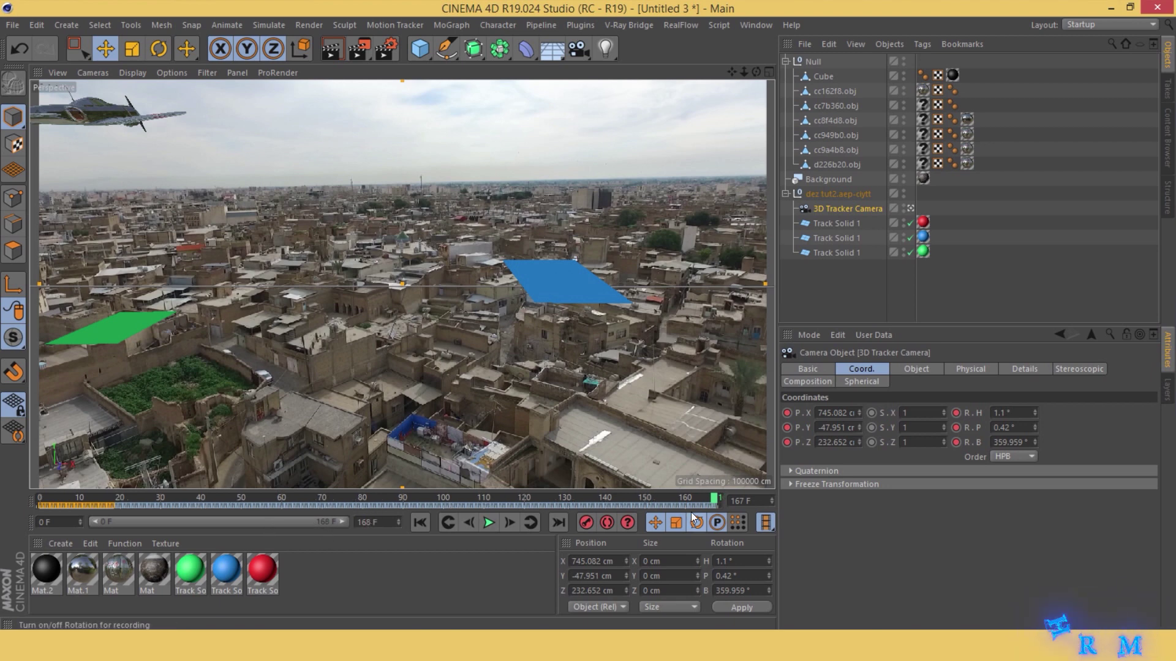
left_click_drag(709, 499, 28, 480)
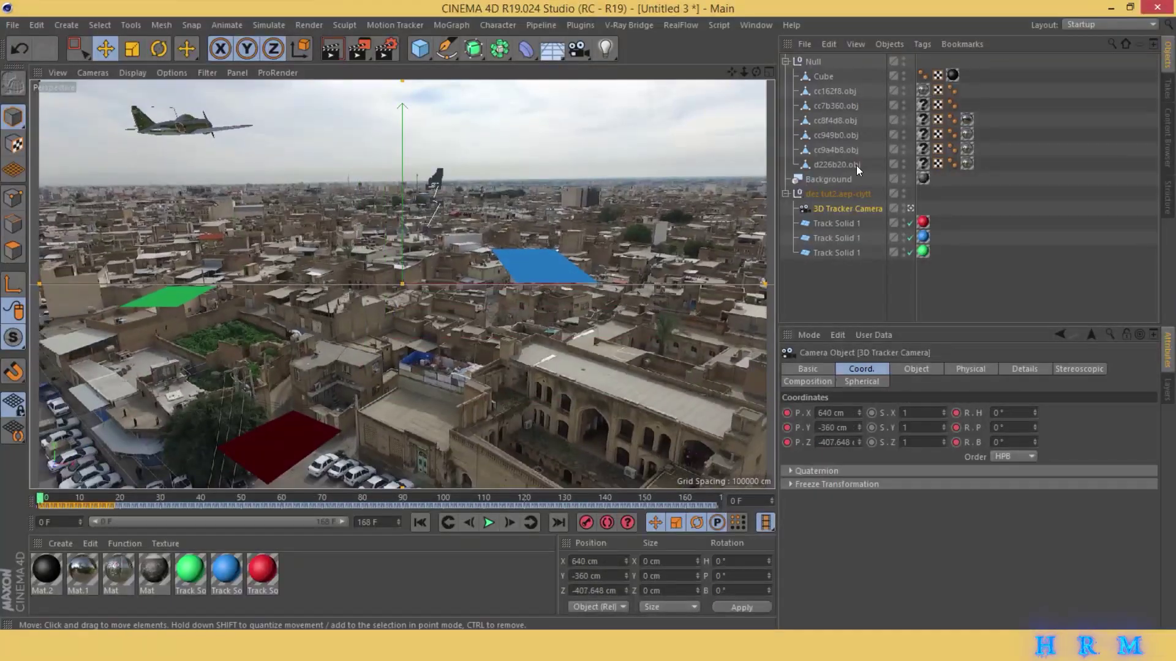
Hide the Background, leave the 3D Tracker Camera view, and frame the airplane's propeller in a close-up free view.
left_click(837, 289)
left_click(812, 63)
left_click(143, 51)
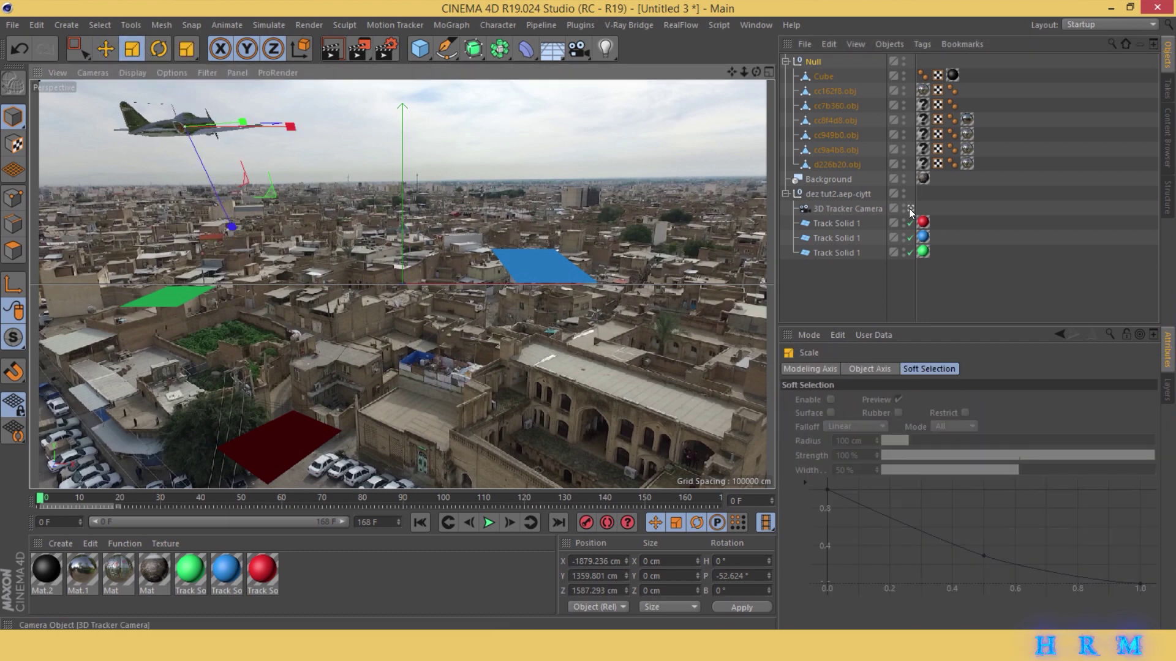
left_click(902, 176)
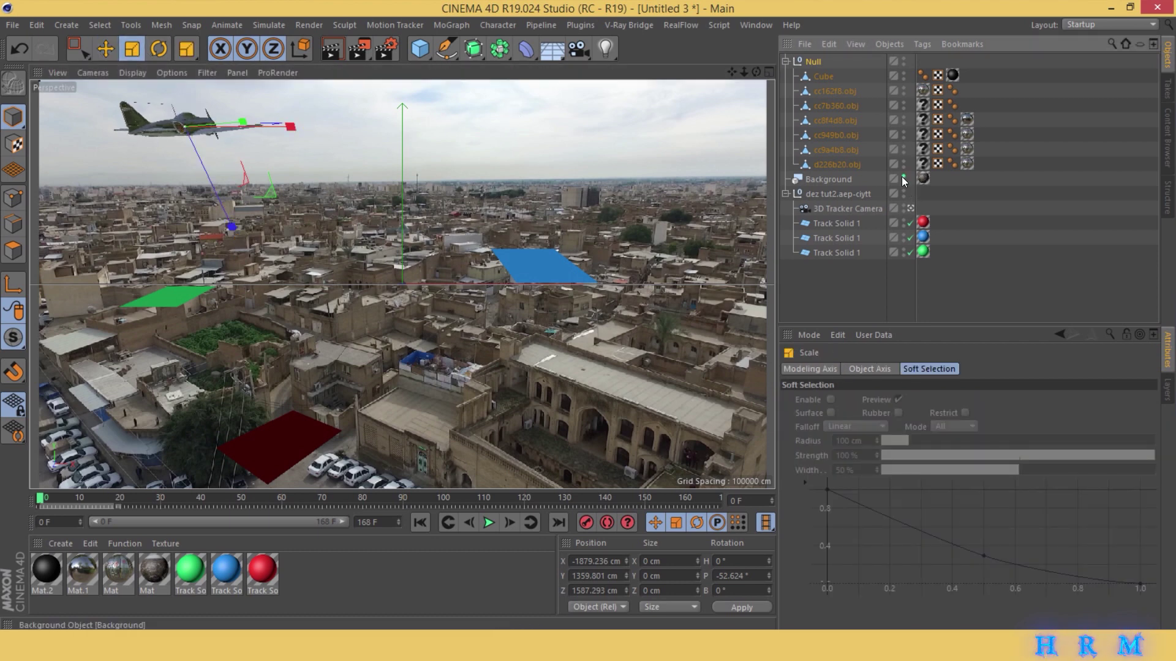
left_click(903, 176)
left_click(909, 207)
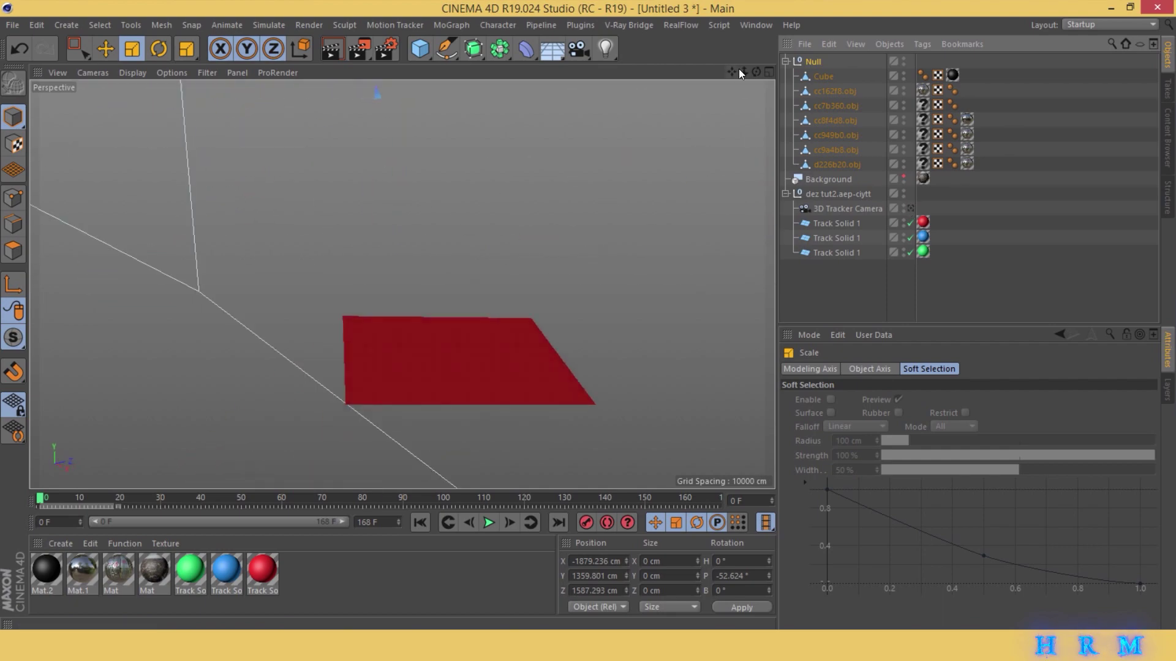
left_click_drag(730, 72, 731, 83)
left_click_drag(731, 72, 649, 114)
scroll(502, 240, "up", 4)
scroll(502, 241, "up", 1)
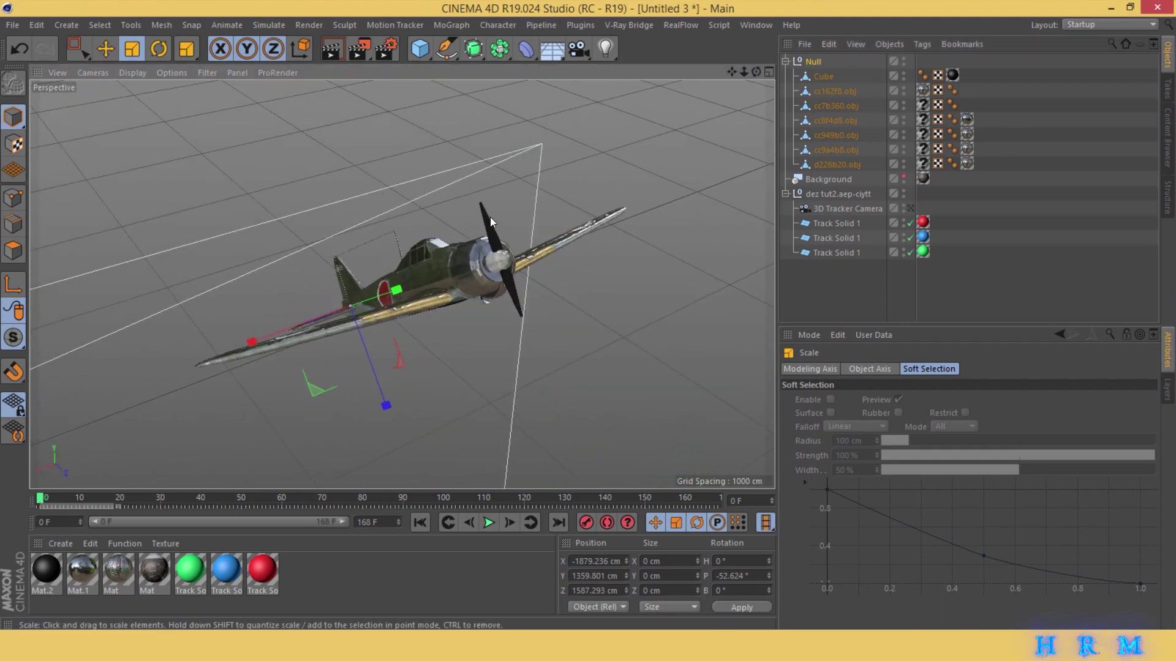
Keyframe the propeller Cube at frame 0, spin it to about -12574° bank at frame 168, and record a second keyframe.
left_click(486, 214)
left_click(590, 522)
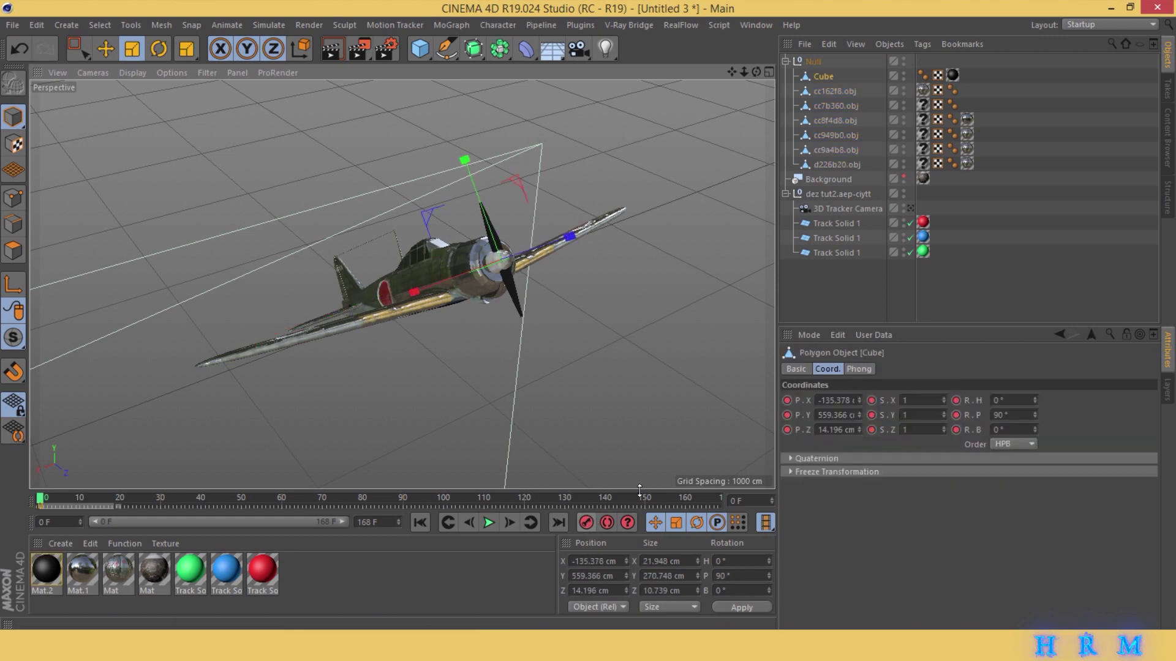
left_click_drag(641, 496, 779, 481)
left_click(158, 49)
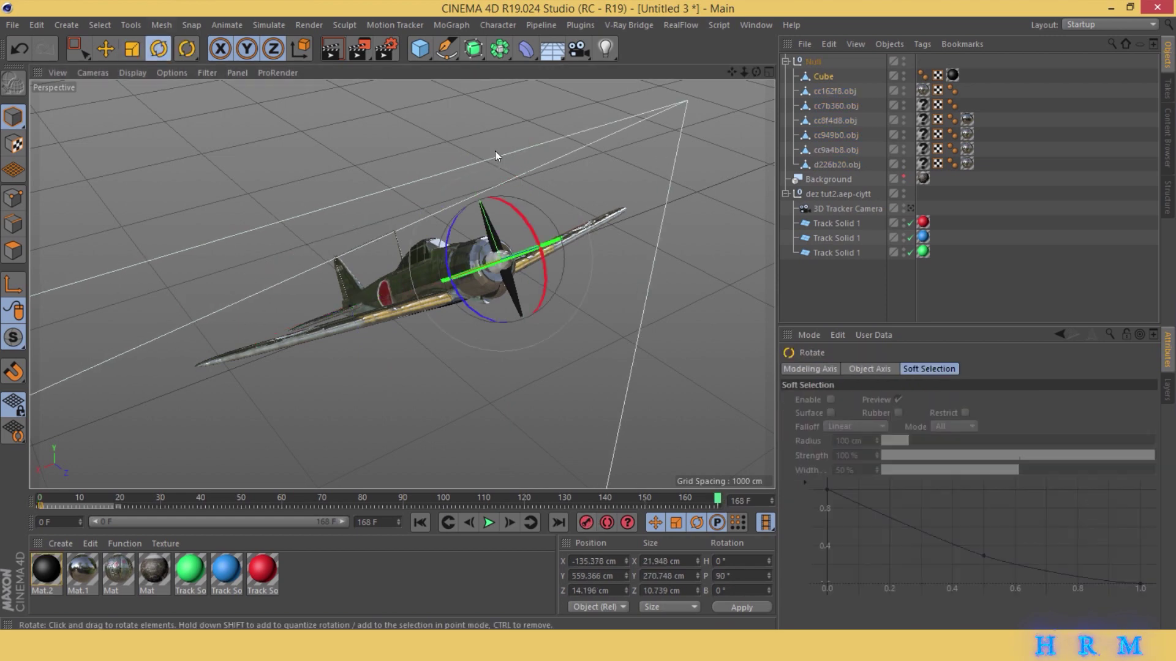
left_click_drag(462, 214, 147, 99)
left_click(583, 522)
Set the interpolation of the propeller's keyframes at frames 168 and 0 to Linear.
left_click_drag(659, 506, 777, 507)
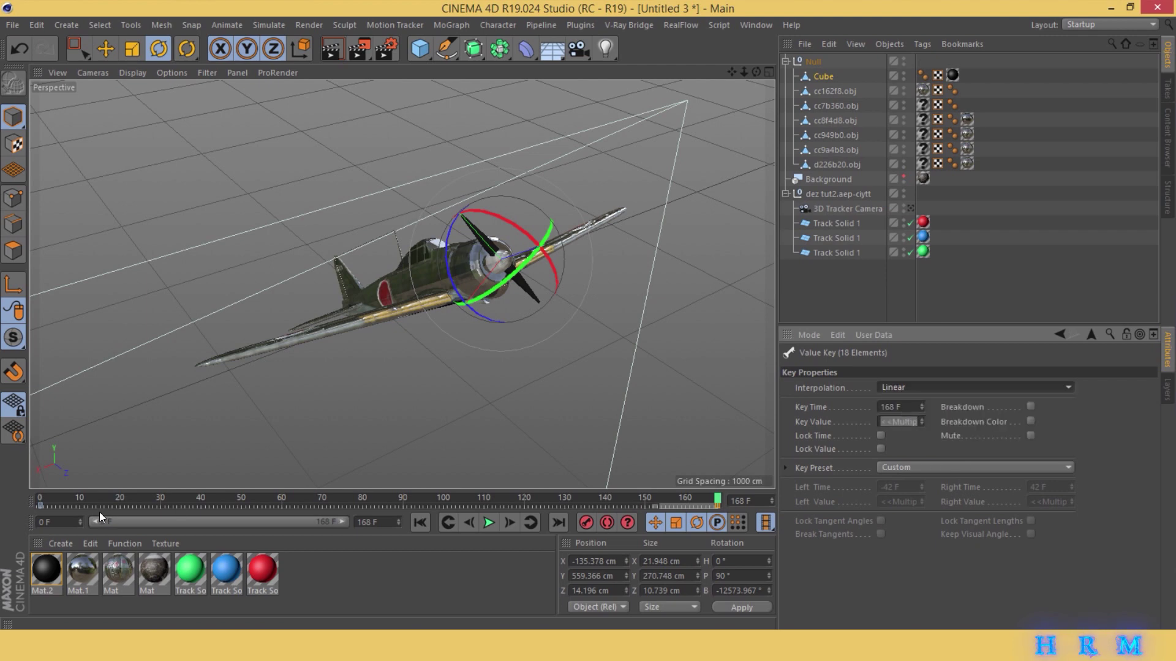
left_click_drag(95, 507, 34, 507)
left_click(931, 390)
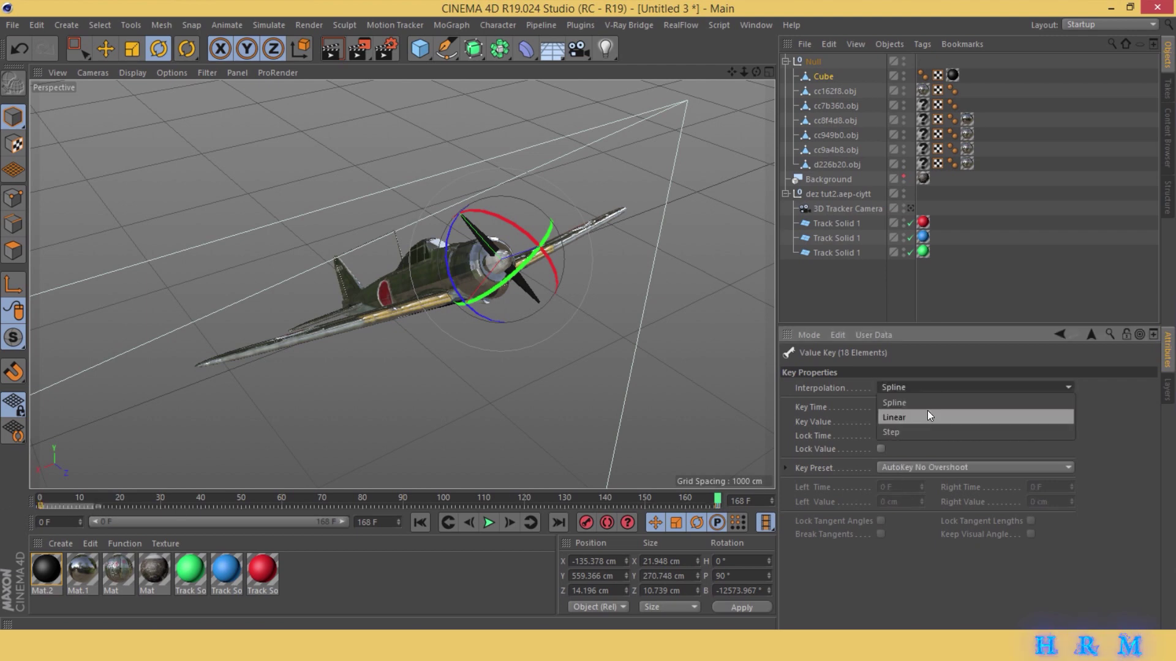
left_click(928, 411)
Through the 3D Tracker Camera, move the airplane Null out of frame to about Y 75 and Z 165 cm, and keyframe it at frame 0.
left_click(909, 208)
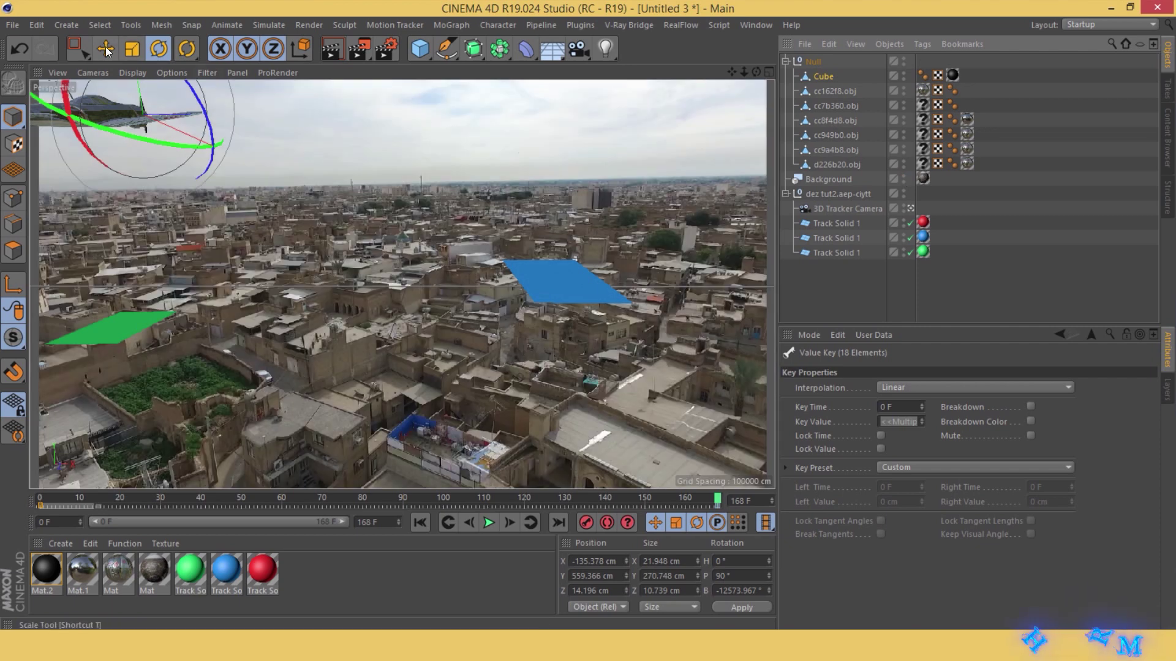
left_click(105, 51)
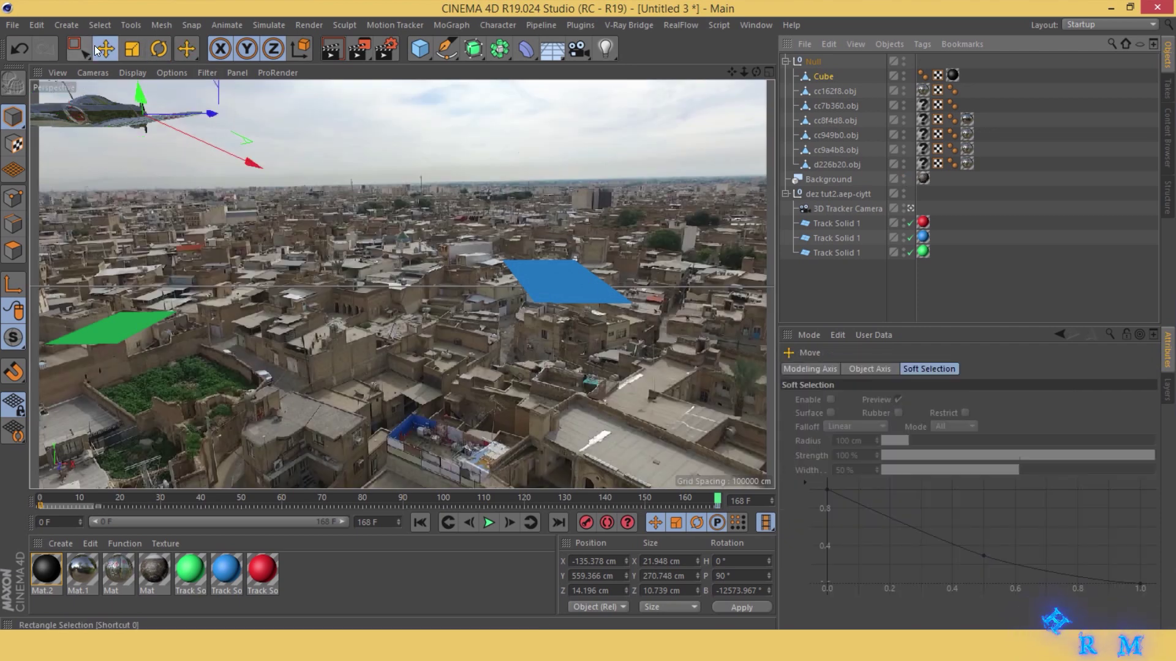
left_click(150, 127)
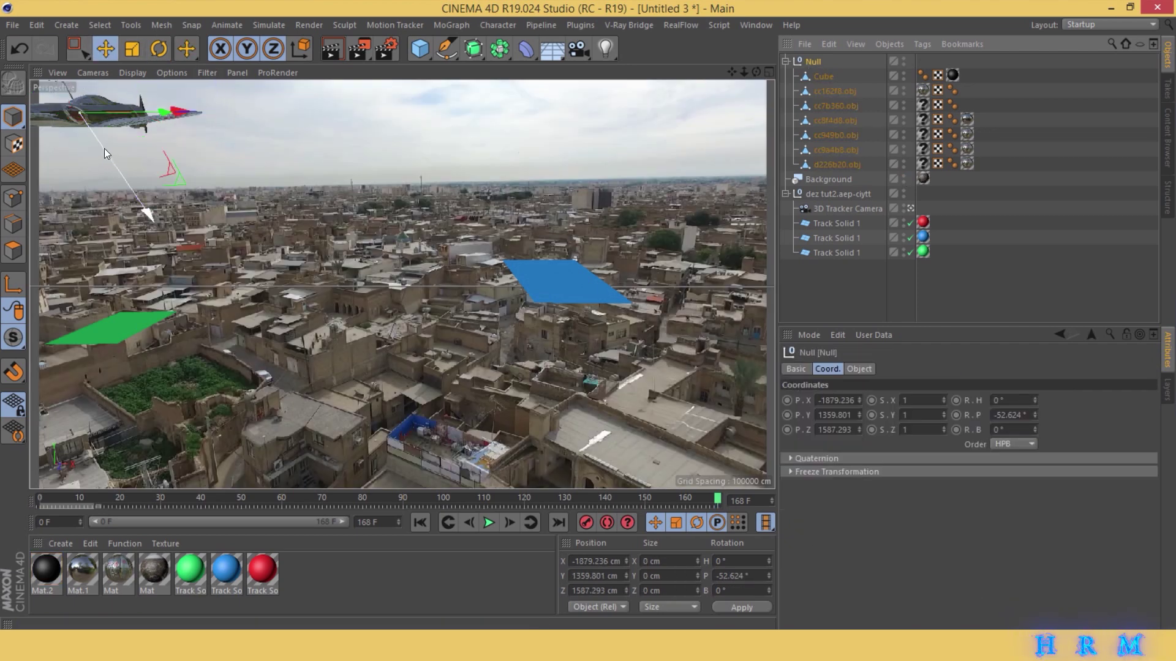
left_click_drag(105, 148, 136, 170)
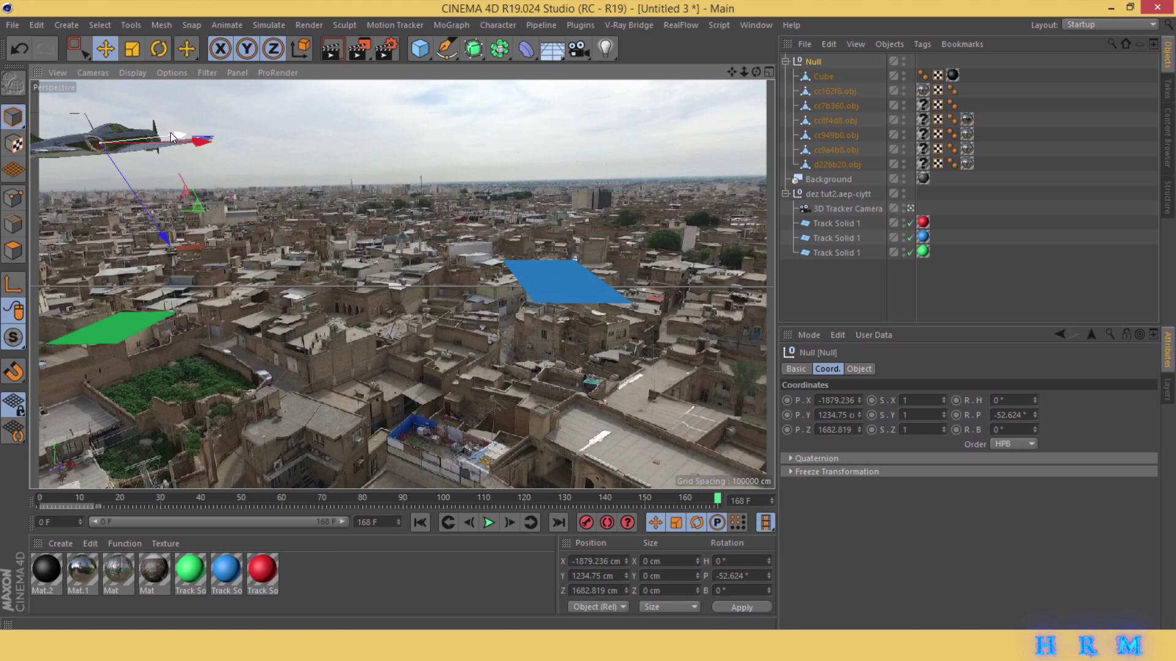
left_click_drag(170, 132, 47, 164)
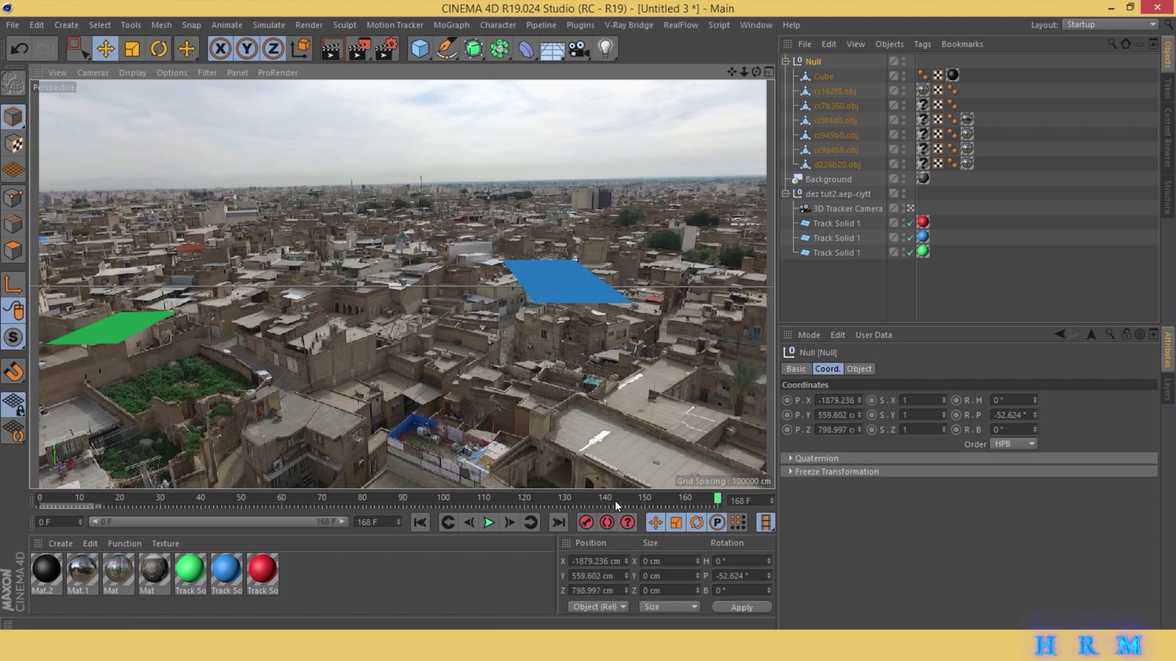
left_click_drag(615, 501, 1, 492)
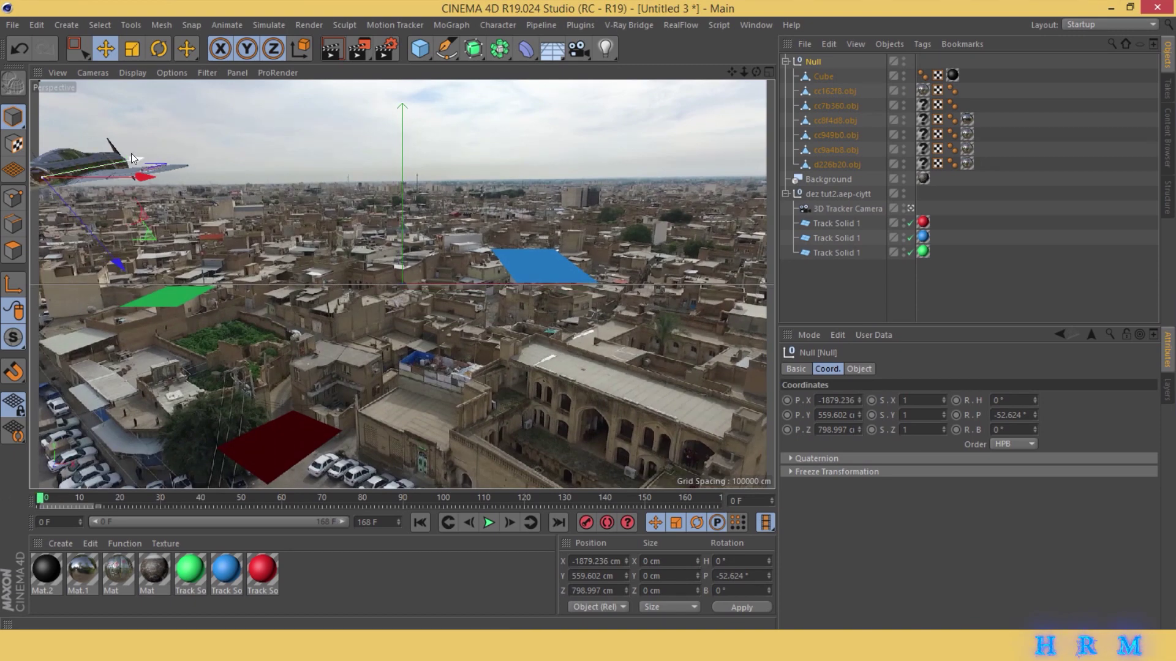
left_click_drag(131, 156, 16, 182)
left_click(591, 524)
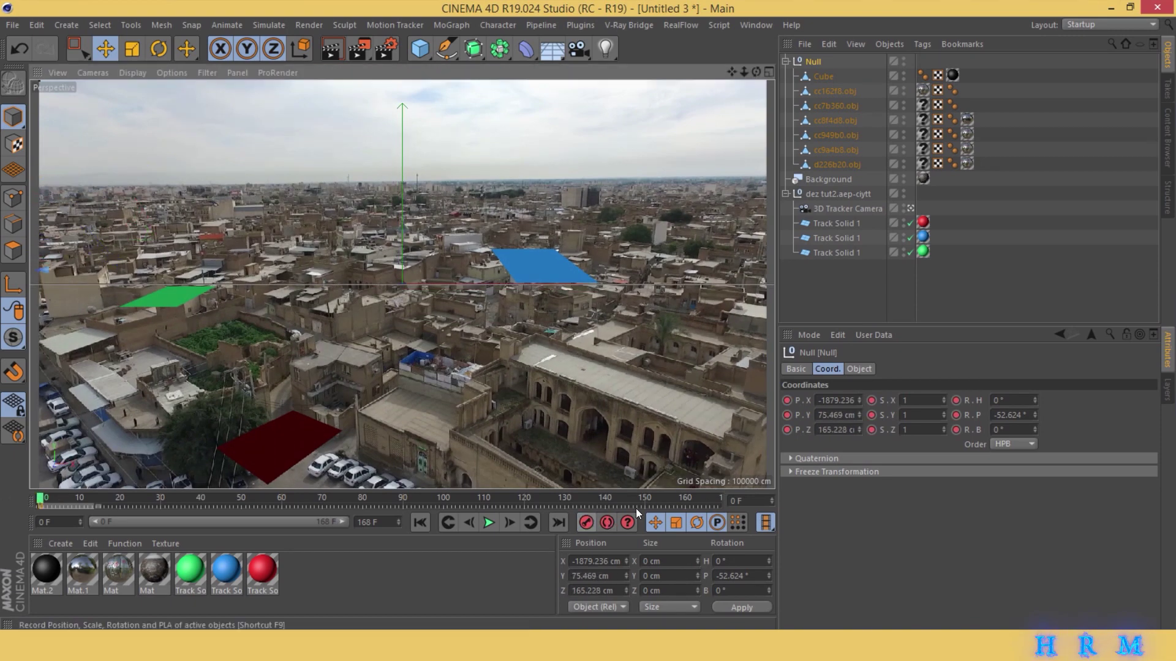
At frame 168, move the airplane Null forward to about Y 2891 and Z 3851 cm in the free view, keyframe it, and return to the tracker camera.
left_click_drag(657, 494, 728, 495)
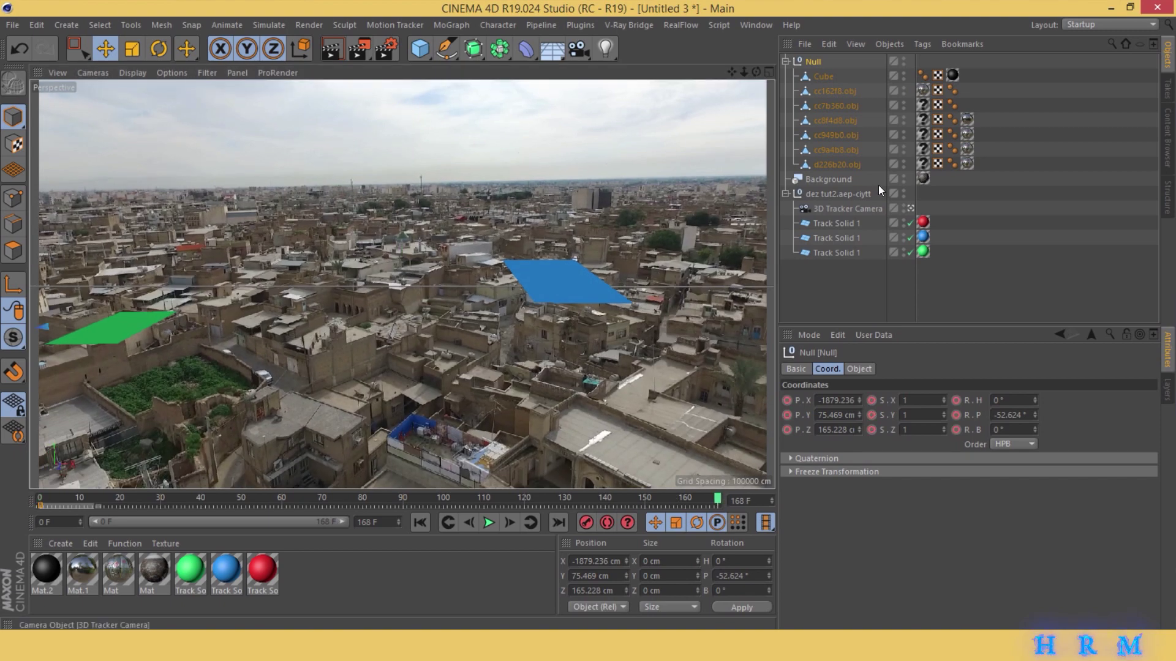
left_click(910, 208)
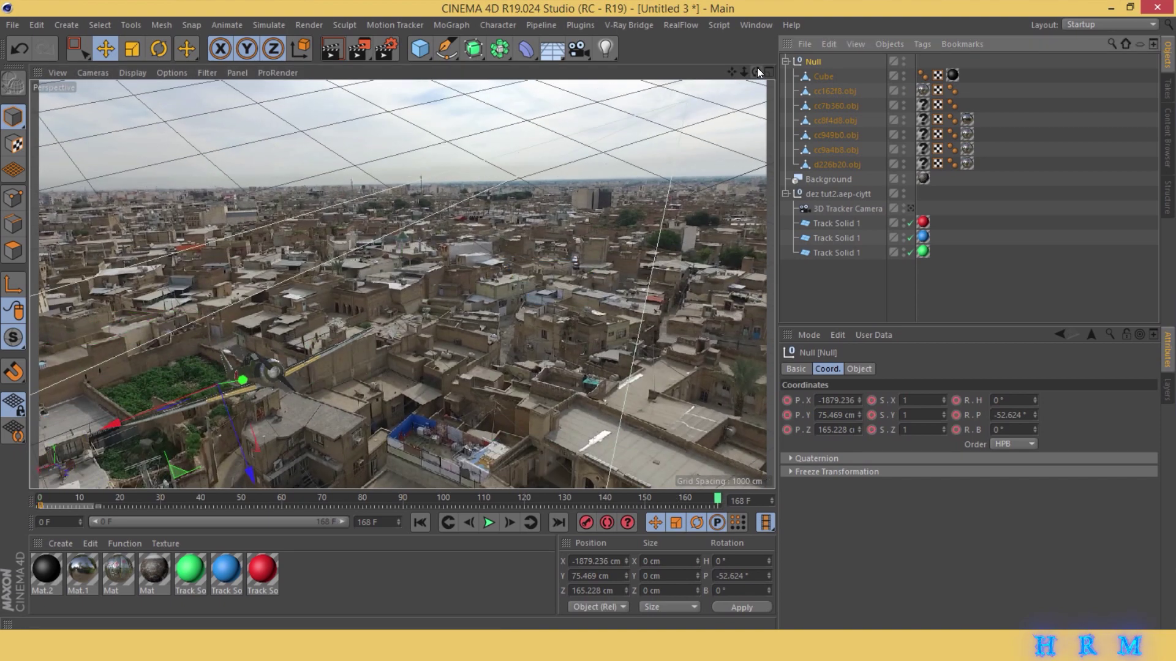
left_click_drag(757, 68, 744, 72)
left_click_drag(321, 373, 675, 198)
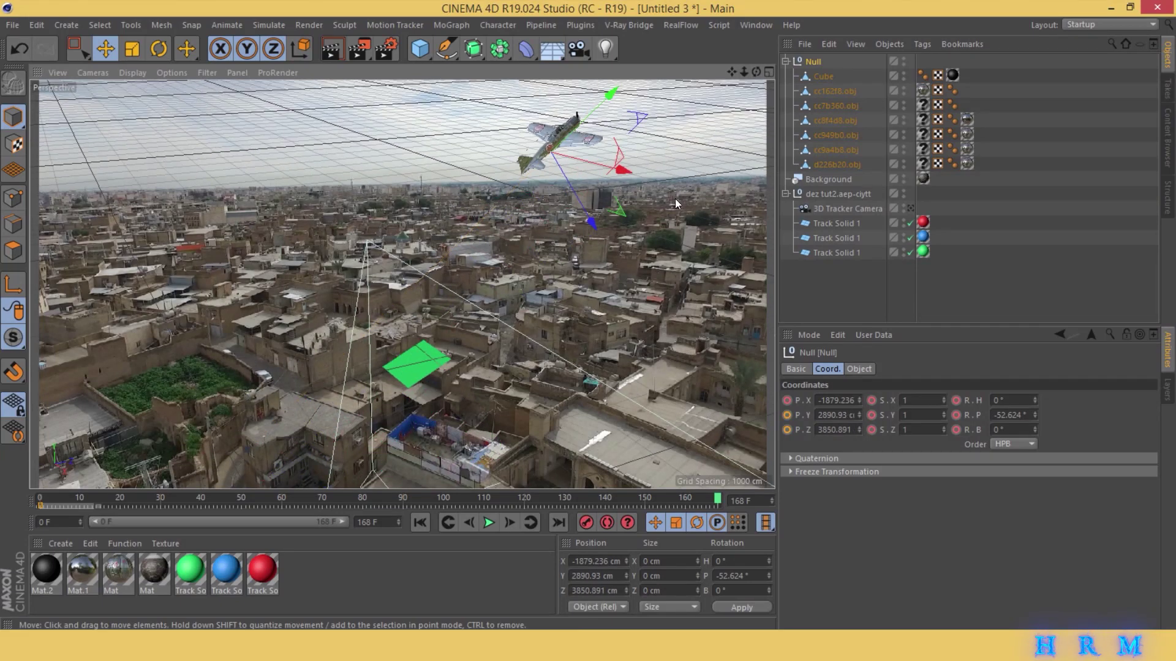
left_click(911, 209)
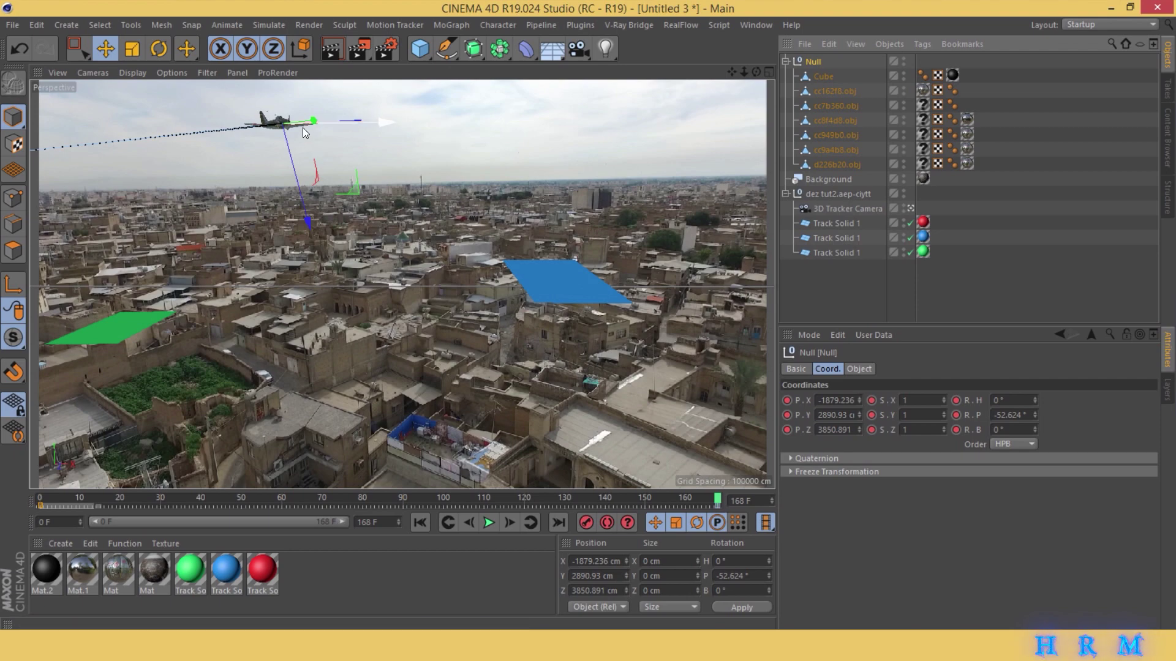
Advance the airplane Null to about Y 3838 and Z 5091 cm, re-record its frame 168 keyframe, and return to the 3D Tracker Camera view.
left_click(911, 208)
left_click_drag(599, 116, 681, 37)
left_click(586, 523)
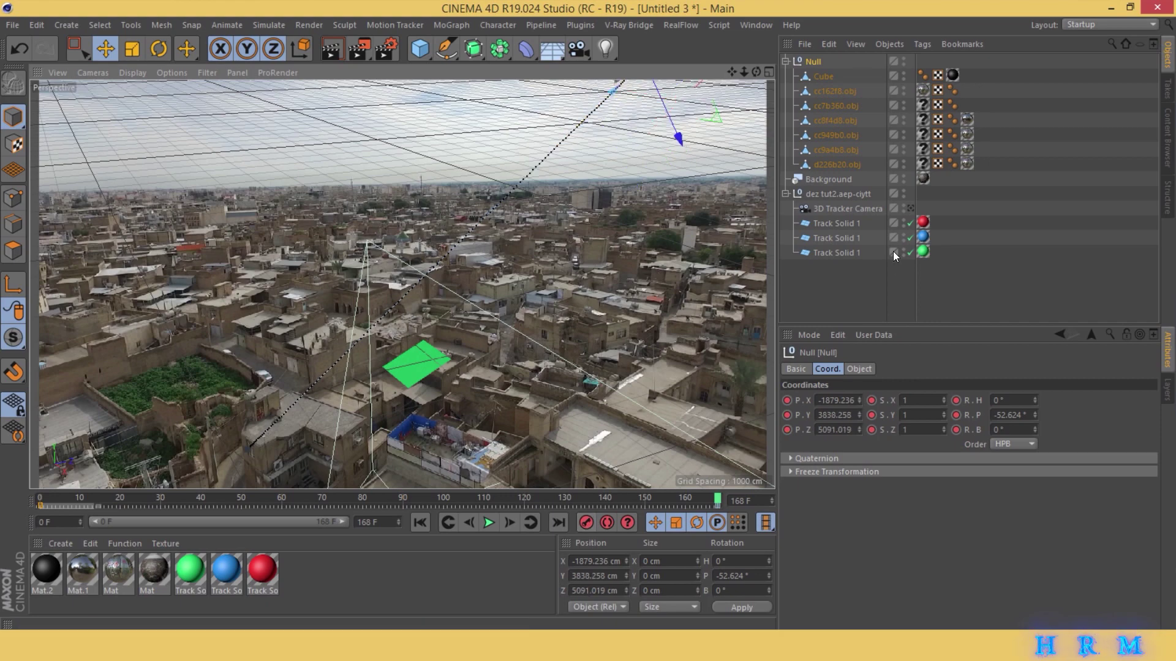
left_click(911, 208)
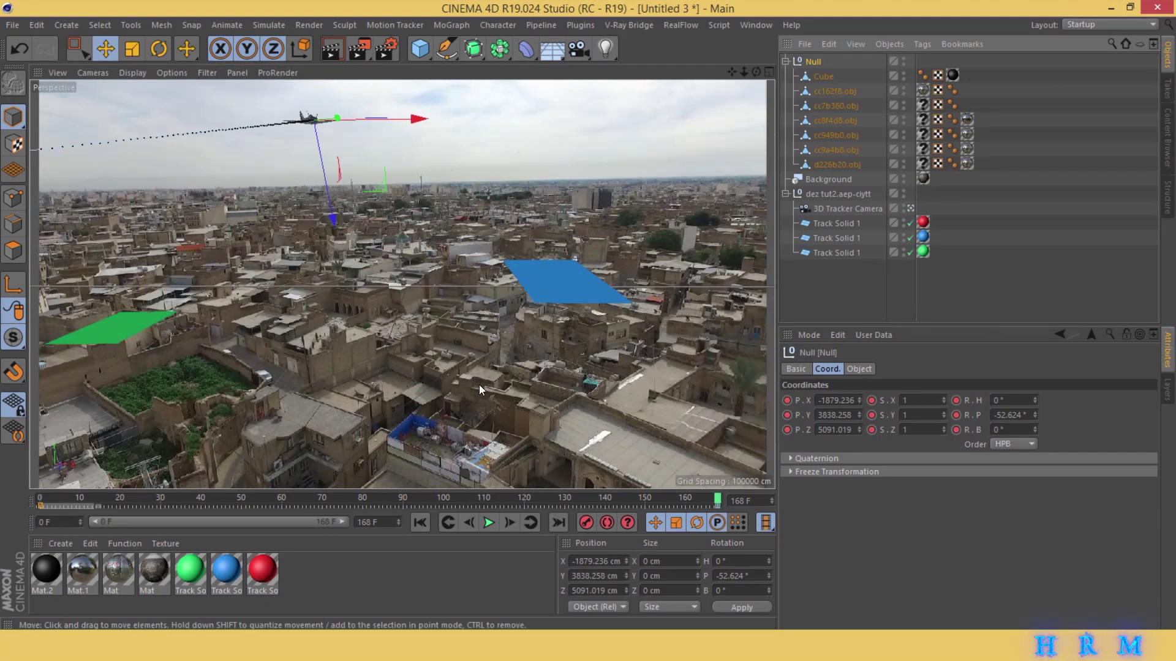
Set the interpolation of the airplane Null's keyframes at frames 0 and 168 to Linear, and deselect it.
left_click_drag(113, 506, 119, 507)
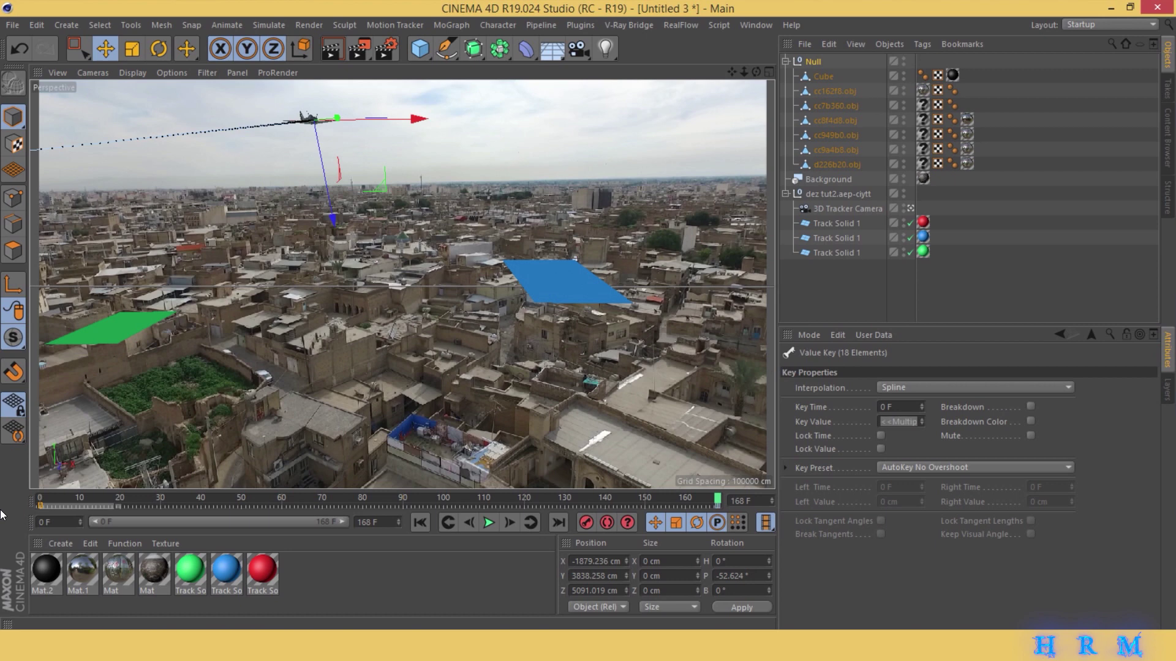
left_click(928, 389)
left_click(920, 414)
left_click_drag(671, 506, 722, 508)
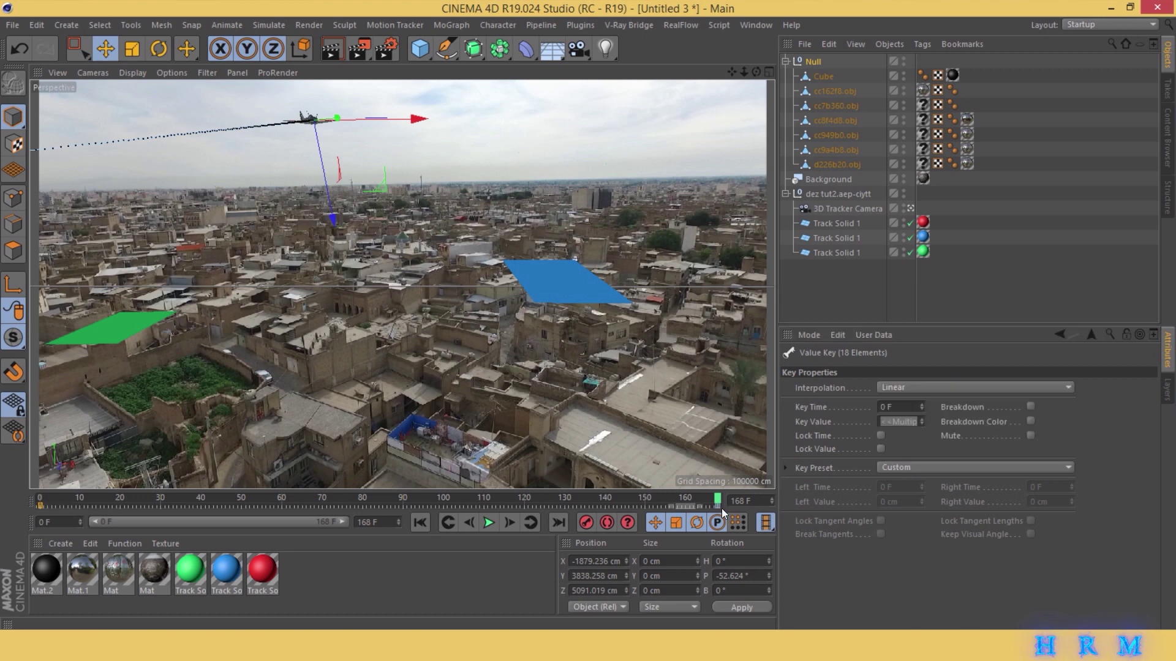
left_click(909, 387)
left_click(900, 417)
left_click(597, 422)
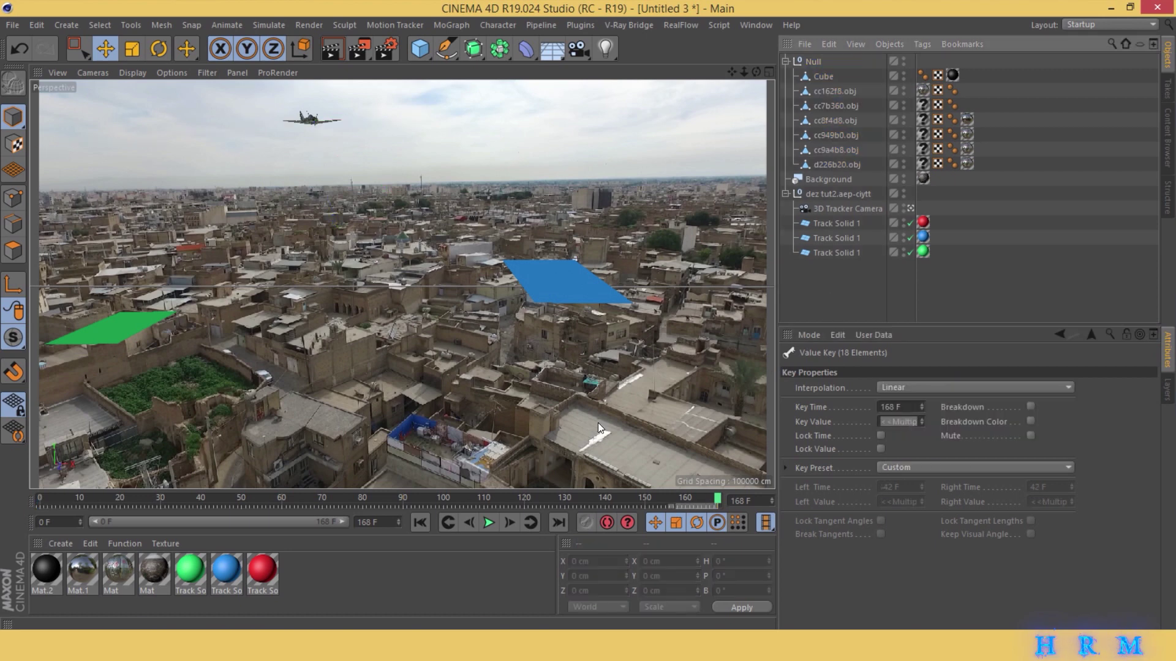
Play the animation from the start to check the airplane's flight across the city.
left_click(428, 521)
left_click(490, 523)
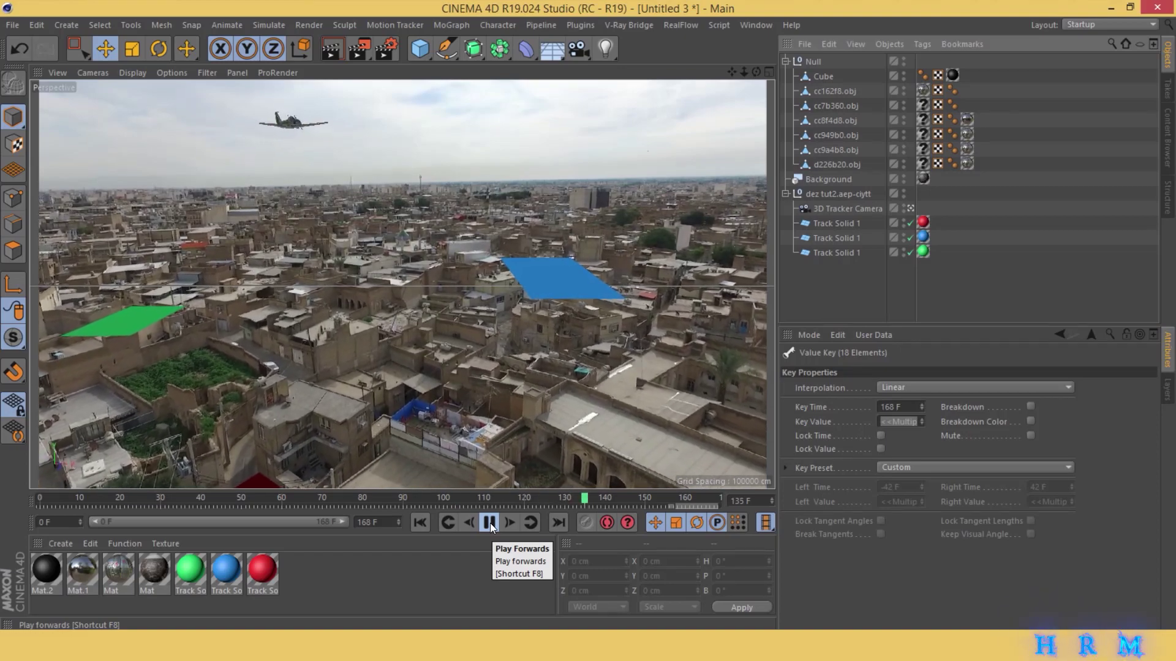
left_click(490, 522)
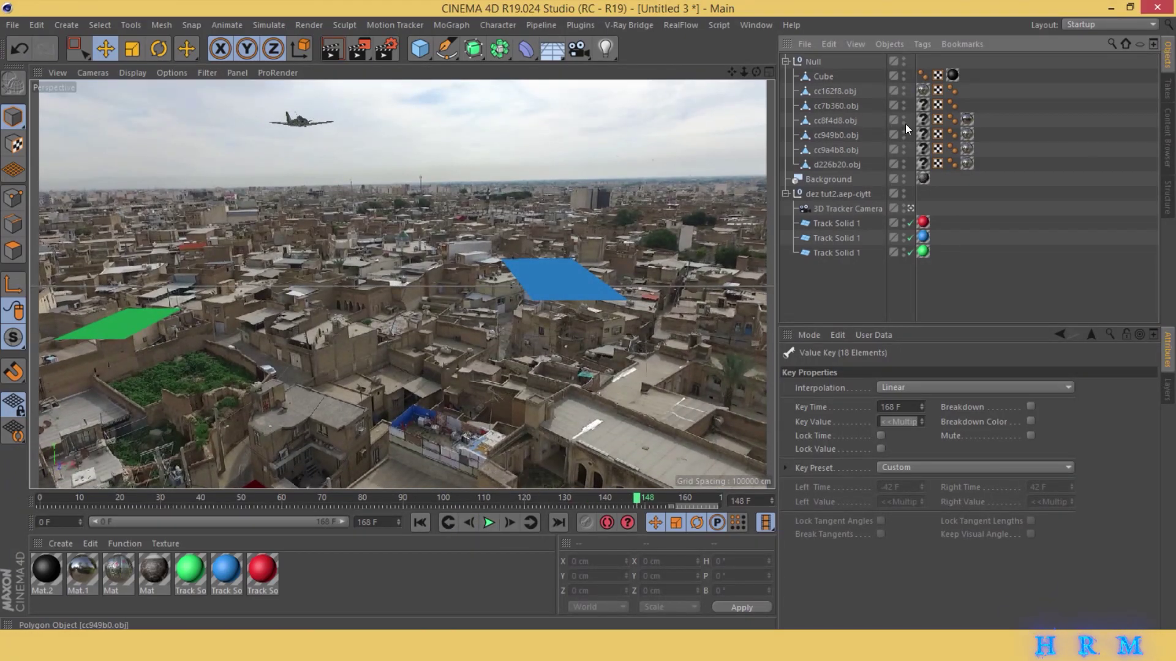
At frame 168, move the airplane Null farther along its flight path to about Y 5073 and Z 6707 cm, and re-record the keyframe.
left_click(812, 65)
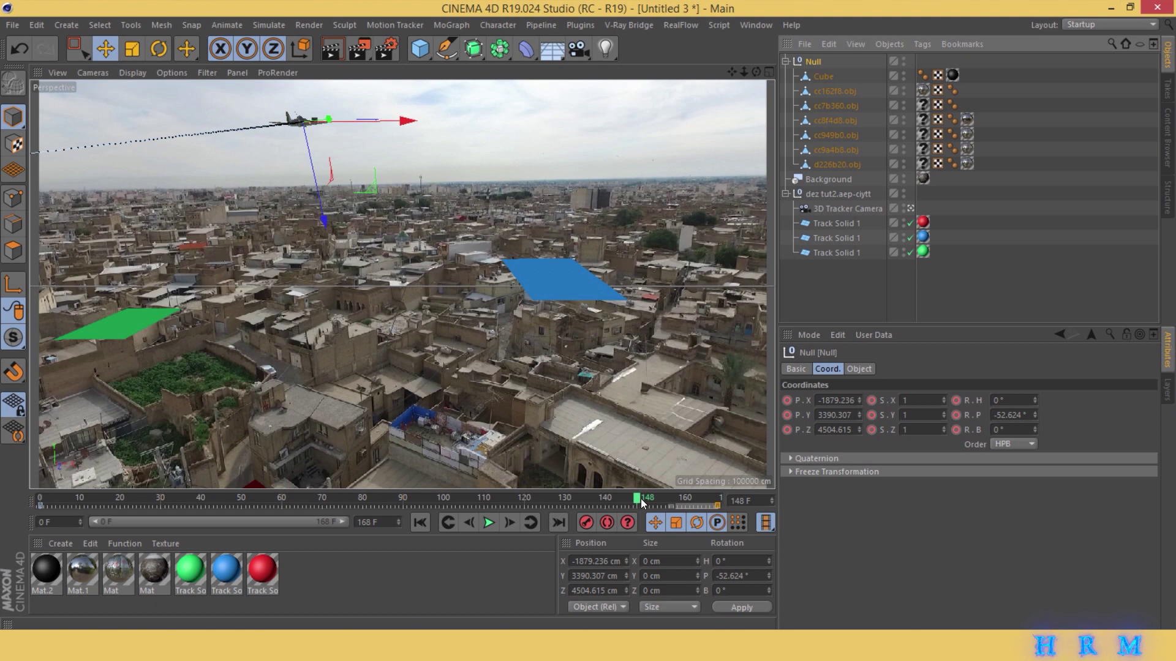
left_click_drag(638, 498, 718, 499)
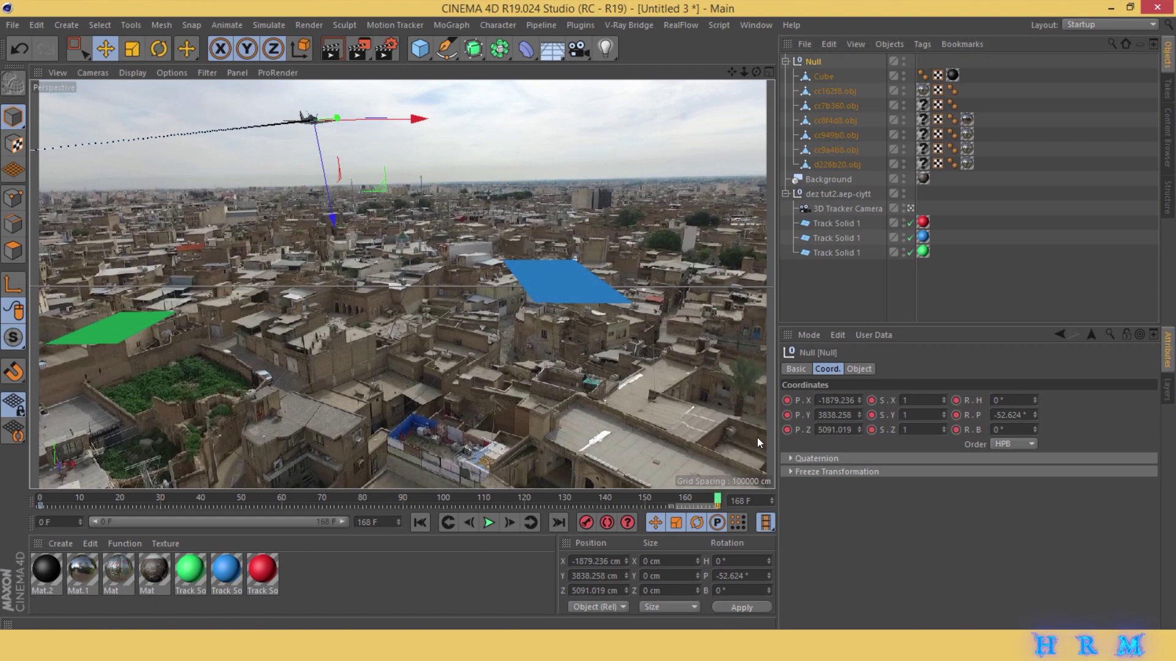
left_click(910, 208)
left_click_drag(730, 72, 723, 76)
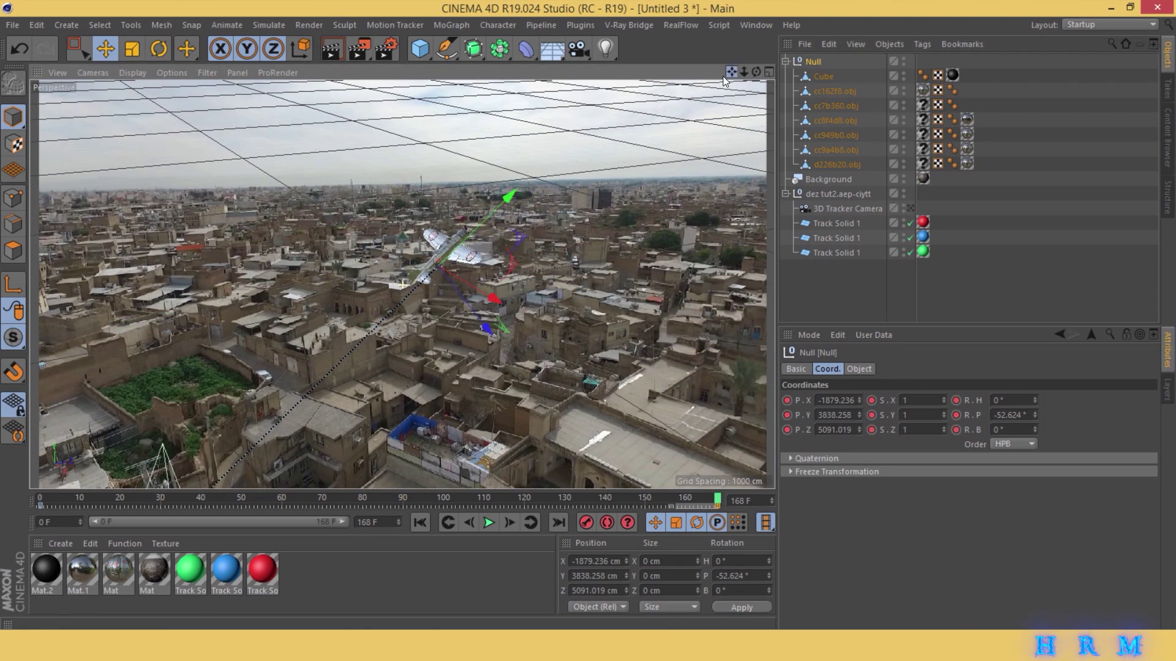
left_click_drag(520, 189, 660, 108)
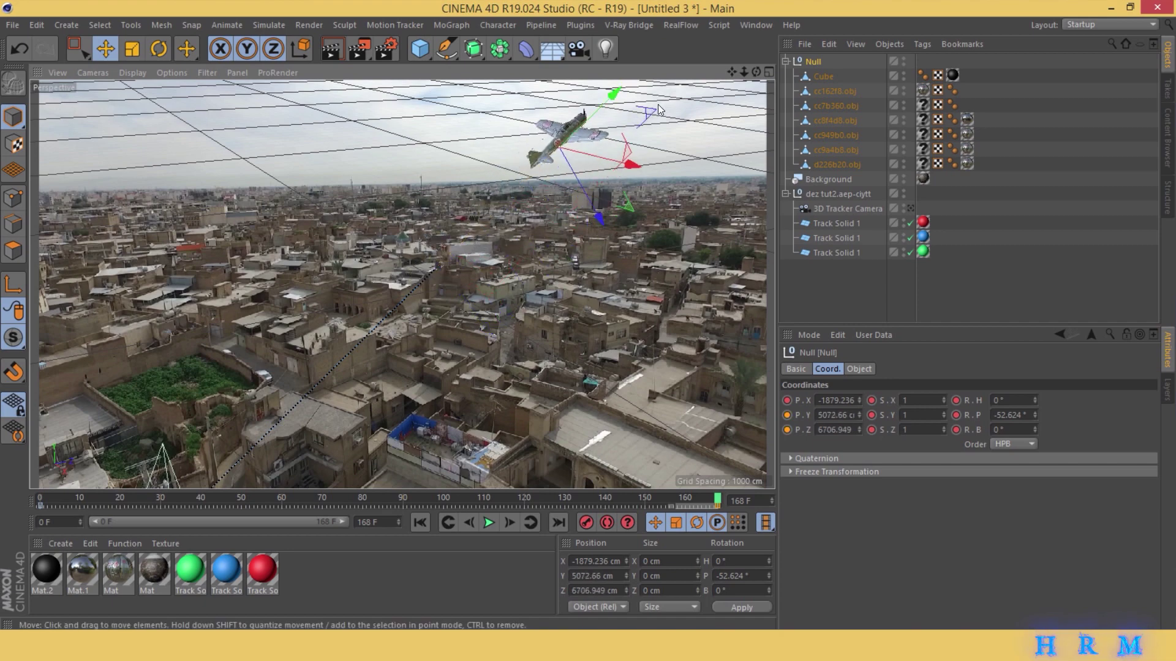
left_click(582, 524)
Set the re-recorded frame 168 keyframe's interpolation to Linear and return to the 3D Tracker Camera view.
left_click_drag(621, 506, 789, 501)
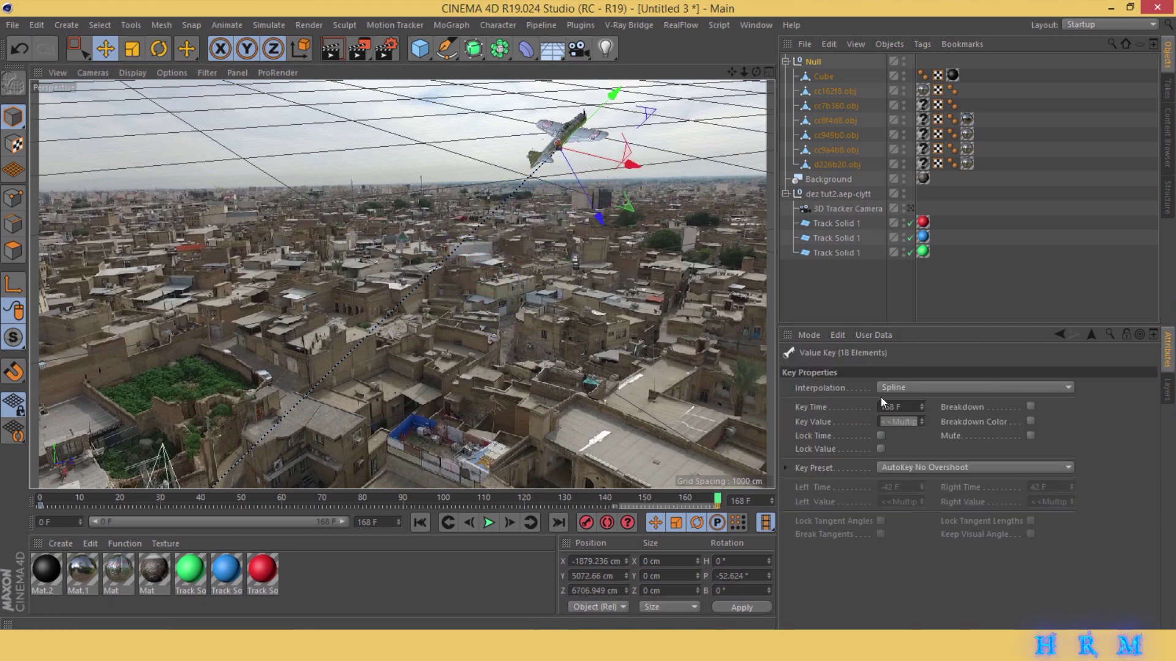
left_click(887, 388)
left_click(896, 418)
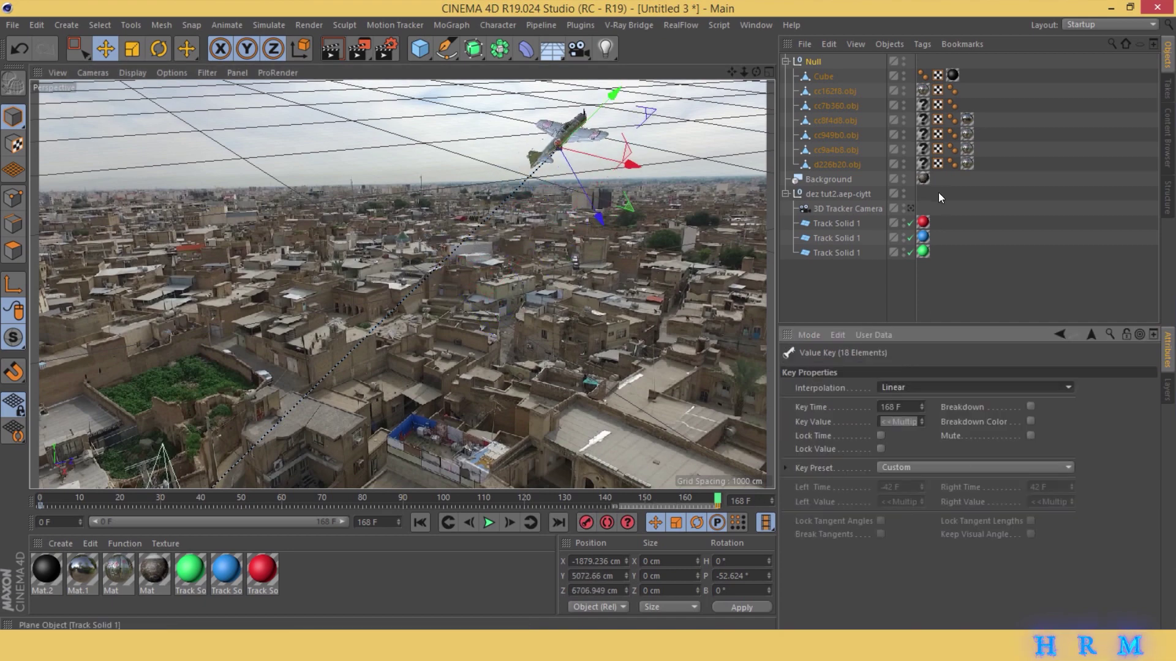
left_click(910, 209)
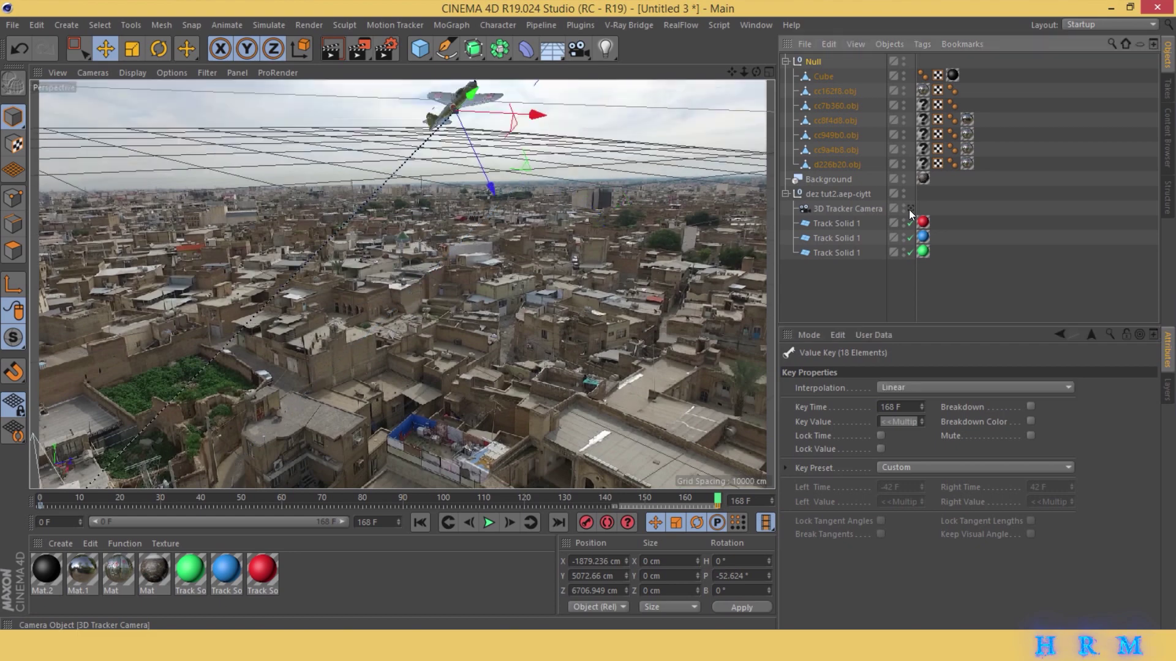
Duplicate the airplane Null, move the copy to about X 1041, Y 4434, Z 7195 cm, and keyframe it at frame 168.
left_click(785, 62)
left_click(808, 61)
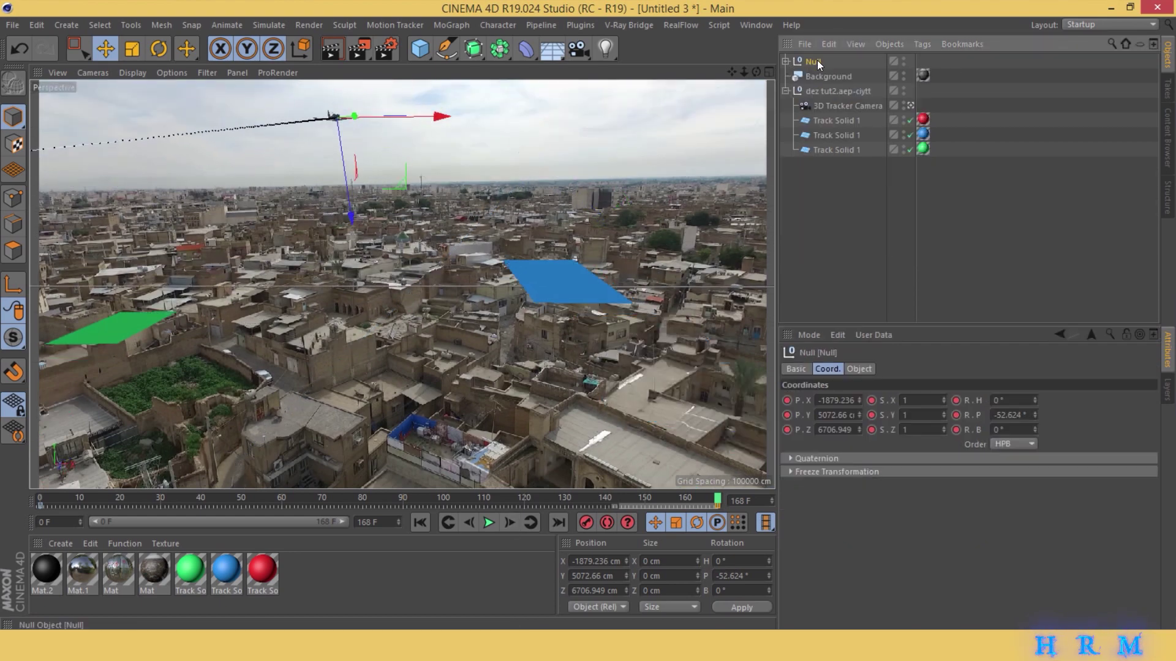
key("ctrl+c")
key("ctrl+v")
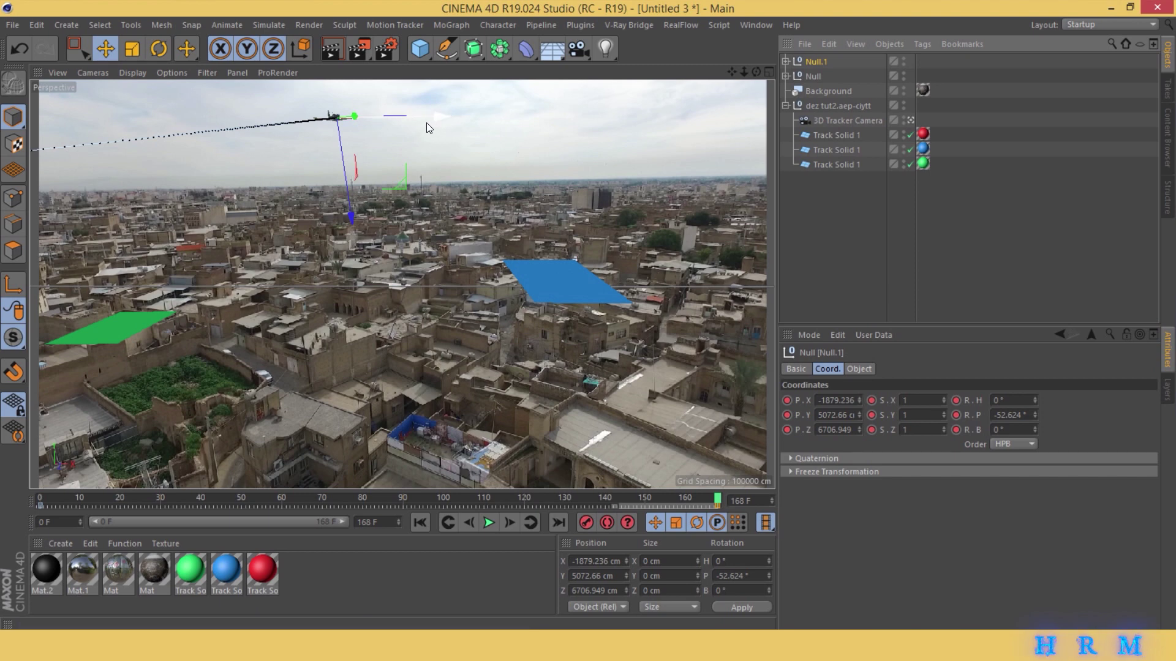
left_click_drag(426, 123, 533, 120)
left_click_drag(435, 160, 436, 207)
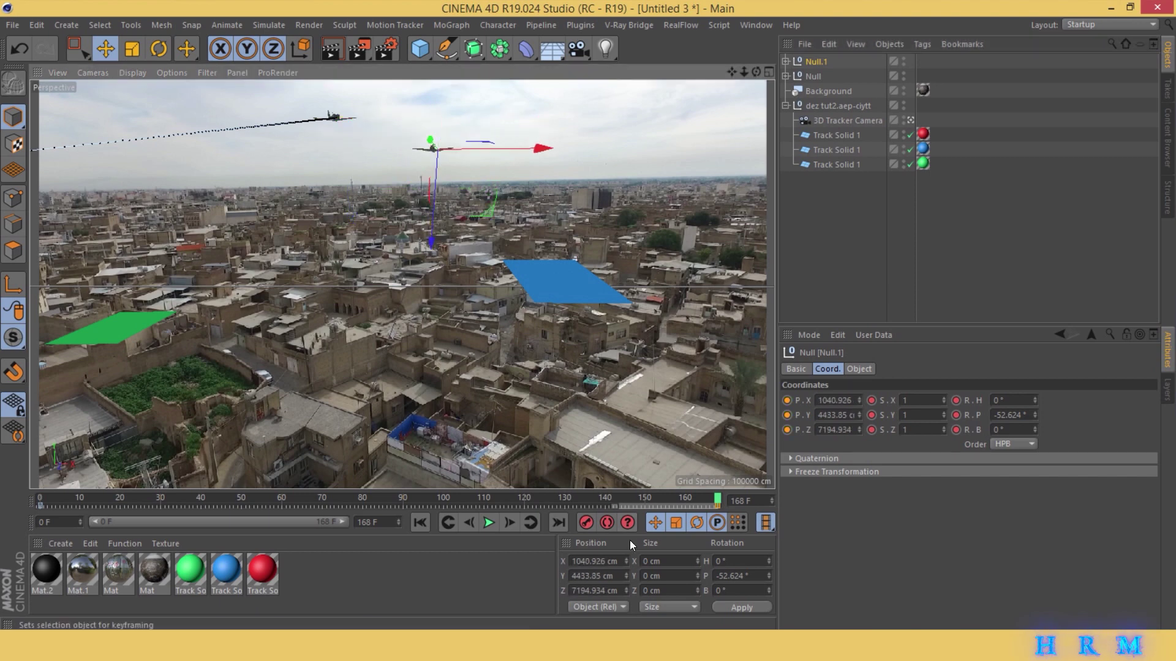
left_click(586, 522)
At frame 0, shift the duplicate airplane sideways to about X 1422 cm in the Top view and record its keyframe.
left_click_drag(451, 500, 1, 495)
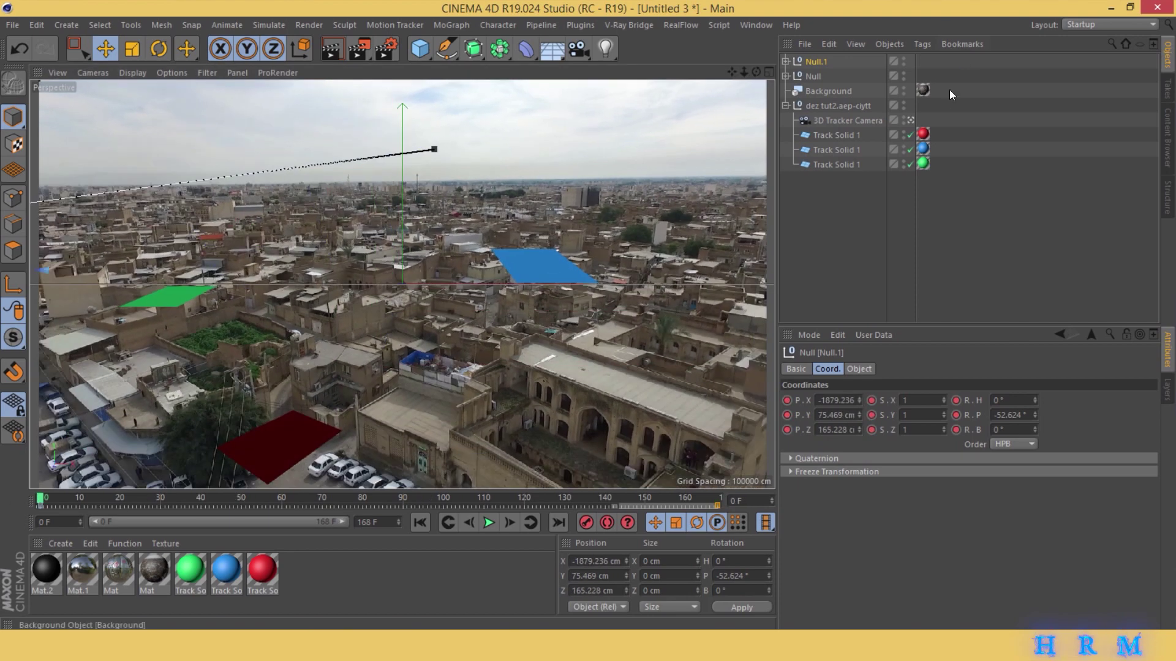
left_click(910, 120)
left_click(770, 72)
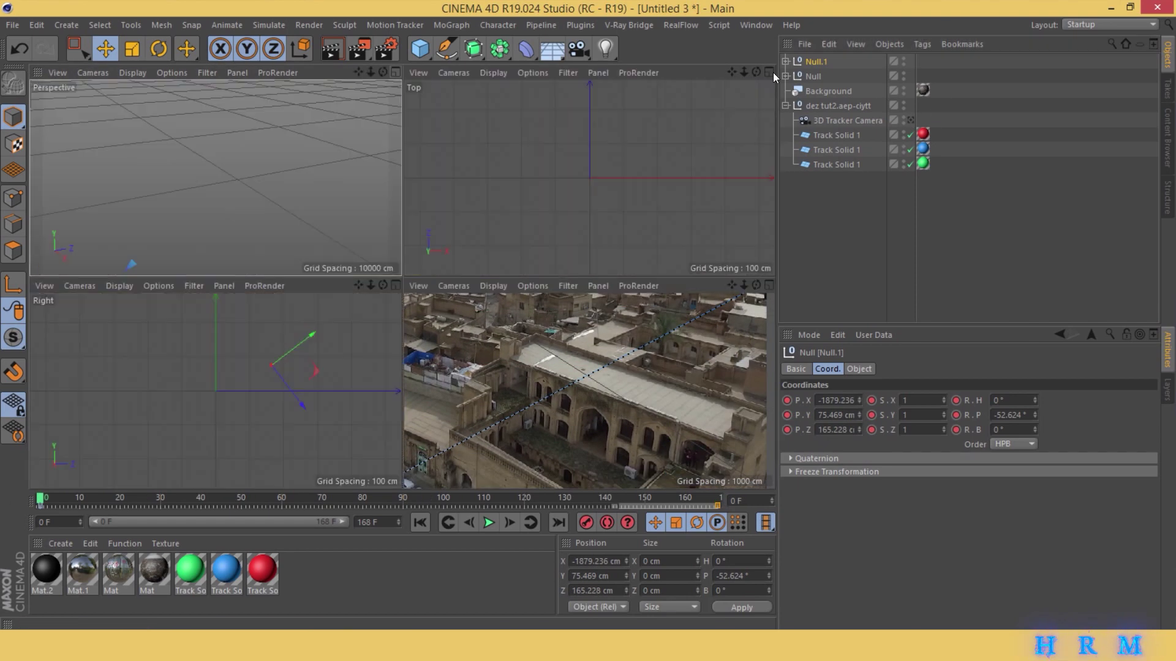
left_click(769, 73)
left_click_drag(744, 73, 523, 212)
left_click_drag(470, 281, 534, 281)
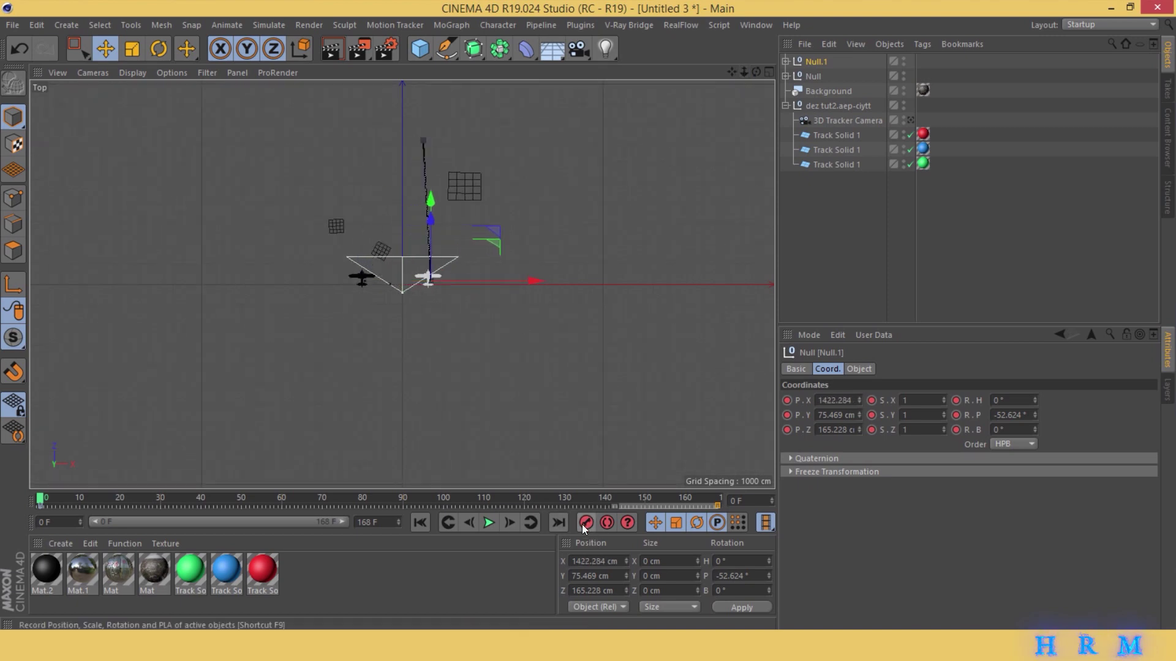
Set the interpolation of the duplicate airplane's keyframes at frames 0 and 168 to Linear, and return to the 3D Tracker Camera view.
left_click_drag(113, 506, 38, 506)
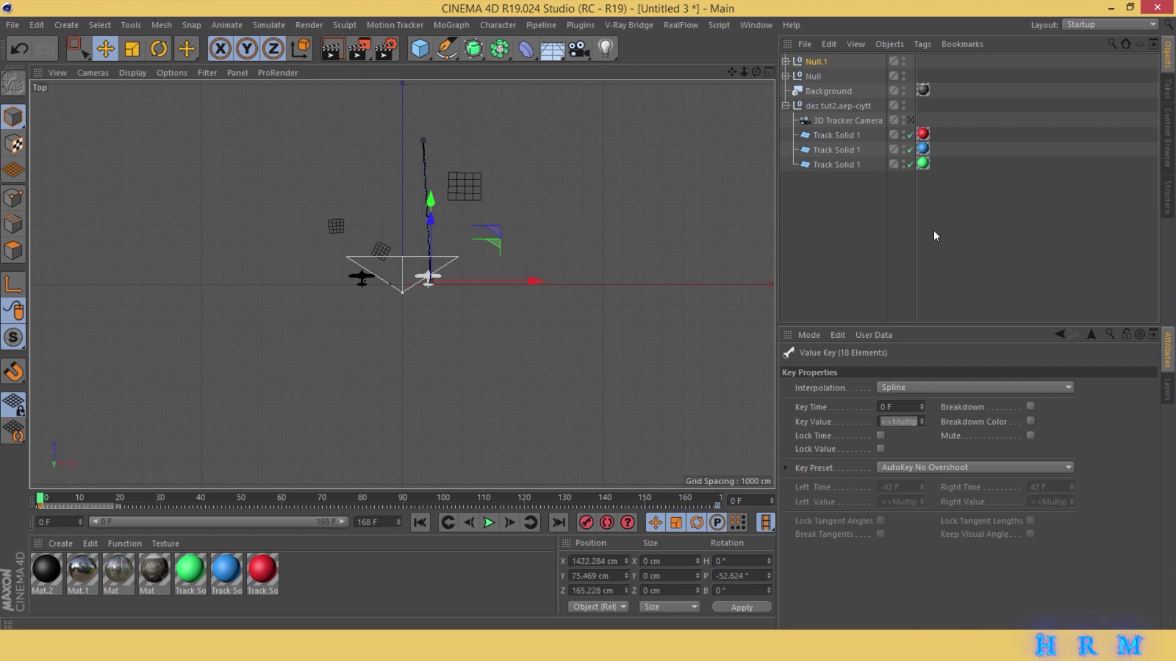
left_click(882, 387)
left_click(896, 401)
left_click_drag(720, 506, 675, 506)
left_click(910, 390)
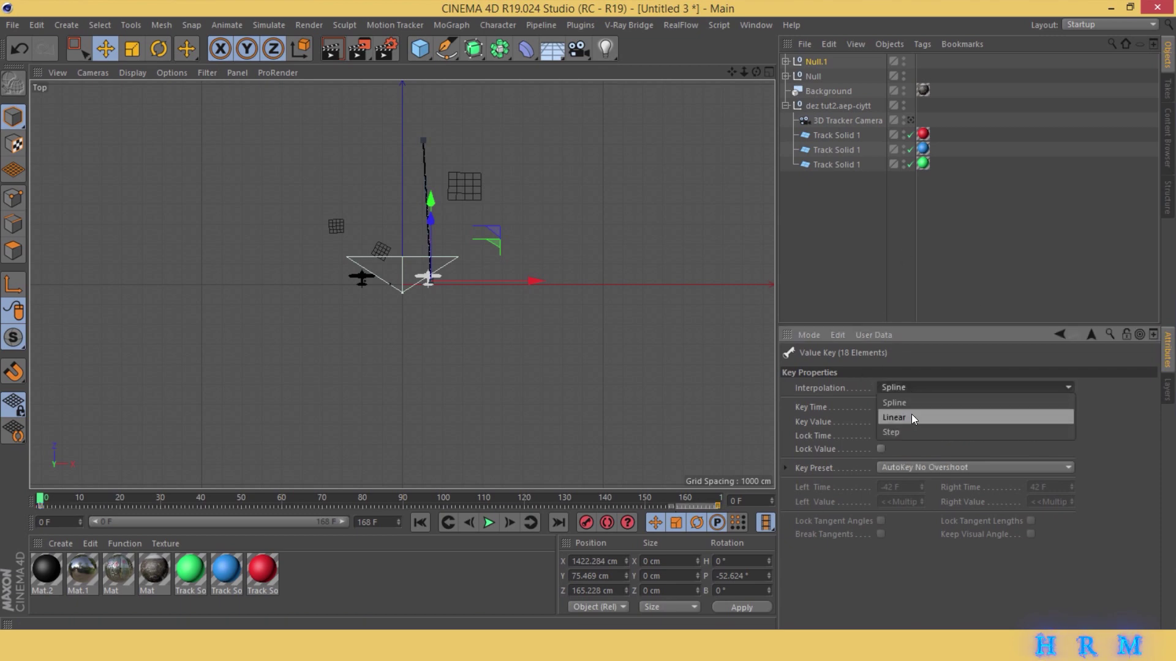
left_click(911, 414)
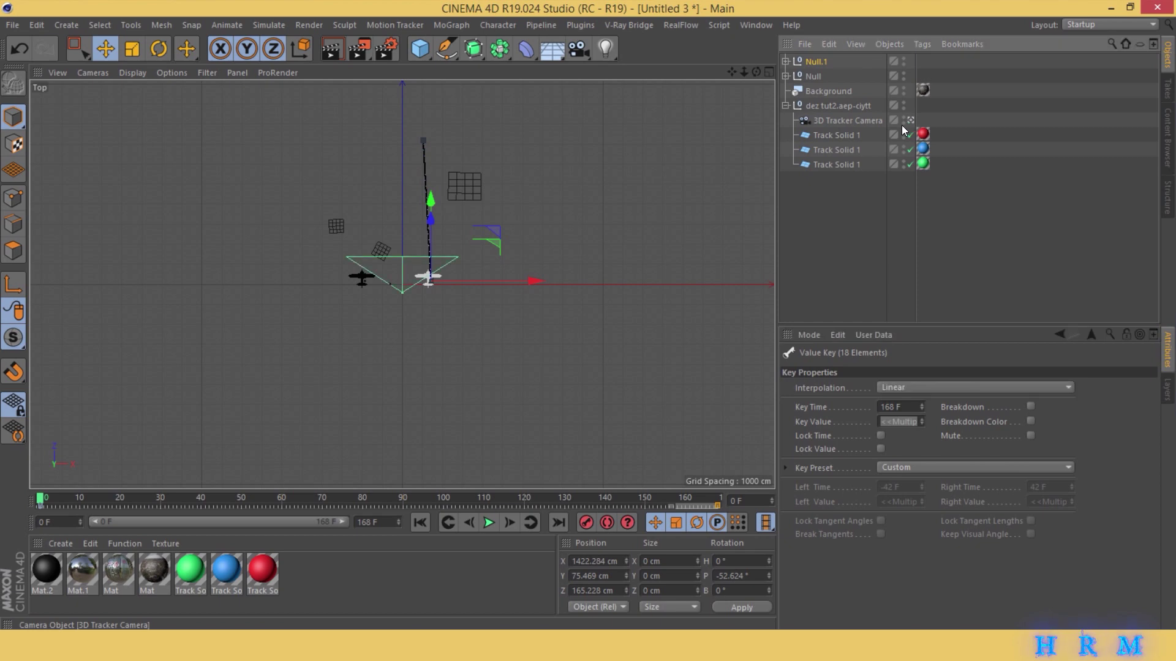
left_click(769, 70)
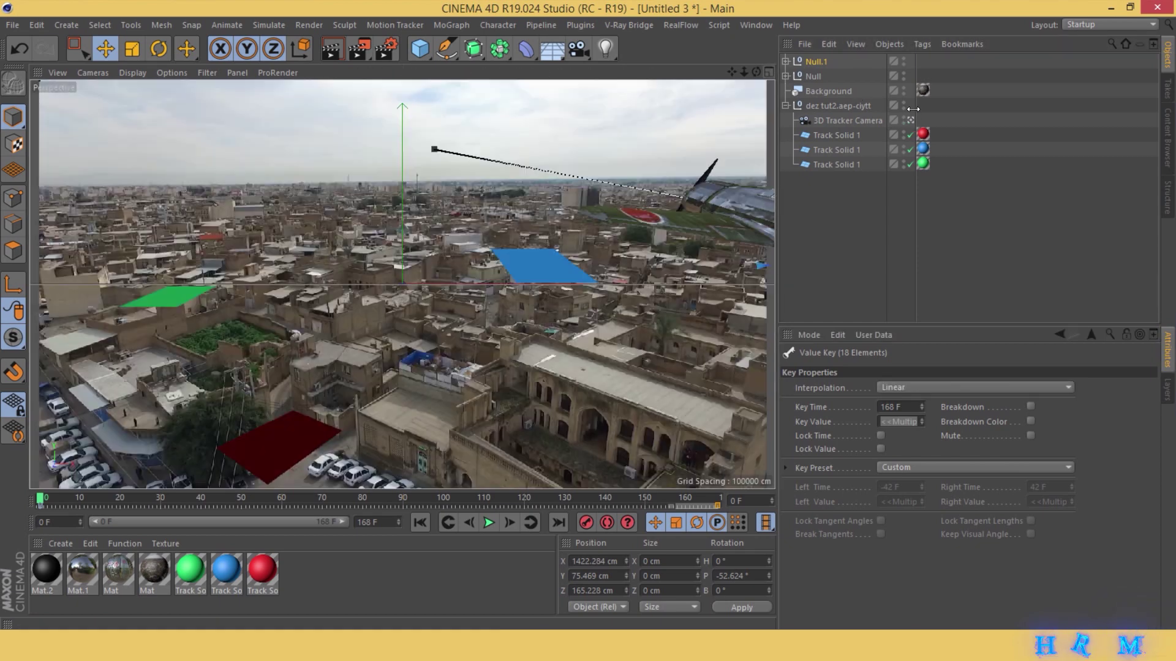
Play the animation through the 3D Tracker Camera to check the flight of both airplanes.
left_click(393, 72)
left_click(888, 197)
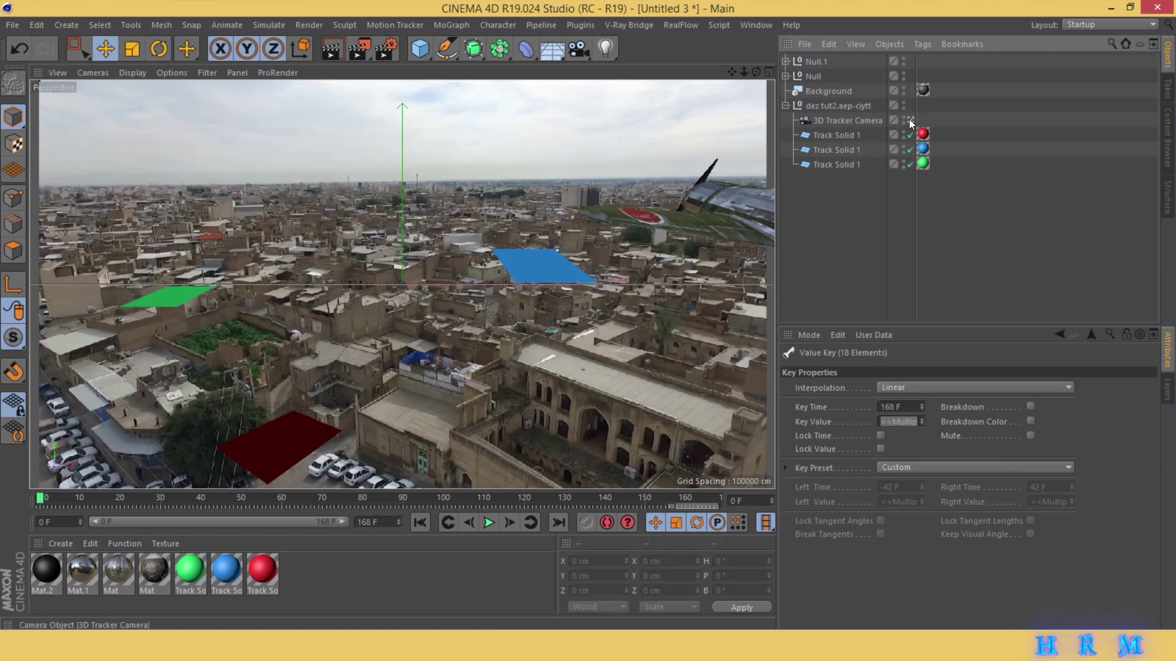
left_click(910, 120)
left_click(910, 120)
left_click(486, 524)
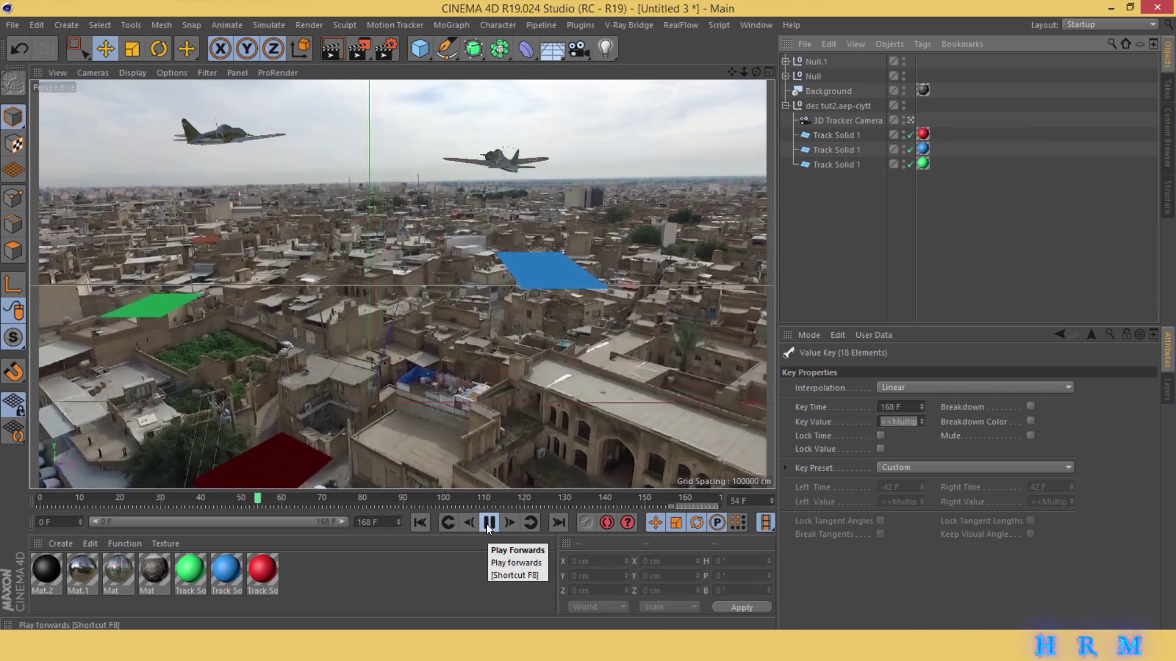
left_click(488, 524)
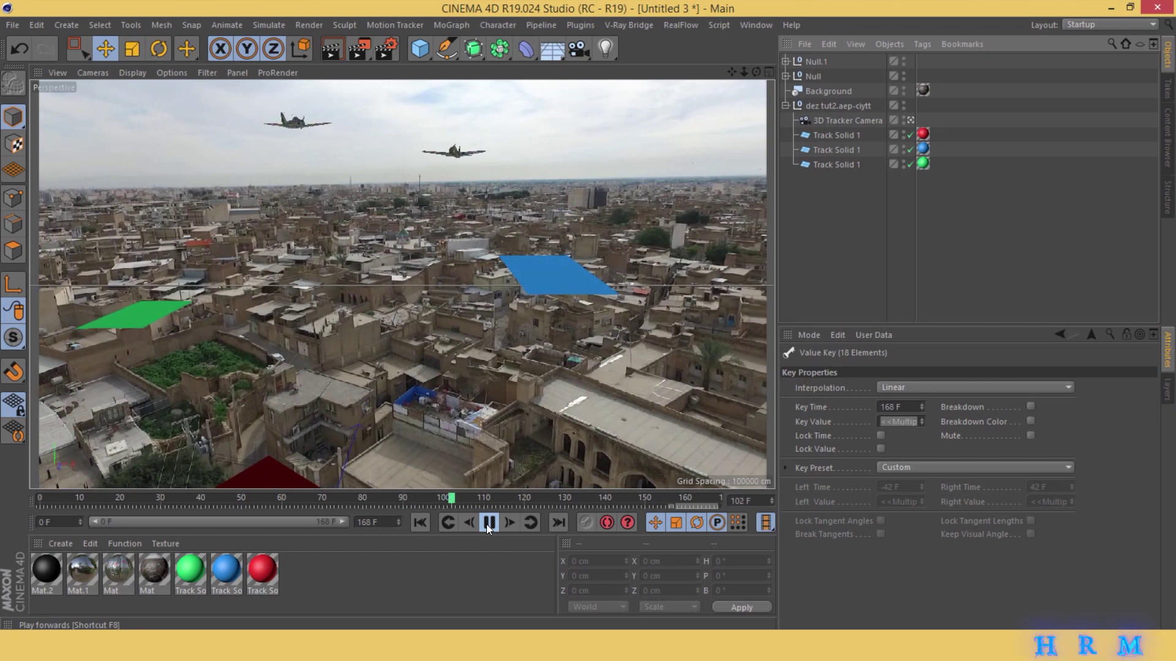
At frame 0, move the duplicate airplane backward in the Top view to about Y -1364, Z -1719 cm and record its keyframe.
left_click_drag(457, 497, 40, 499)
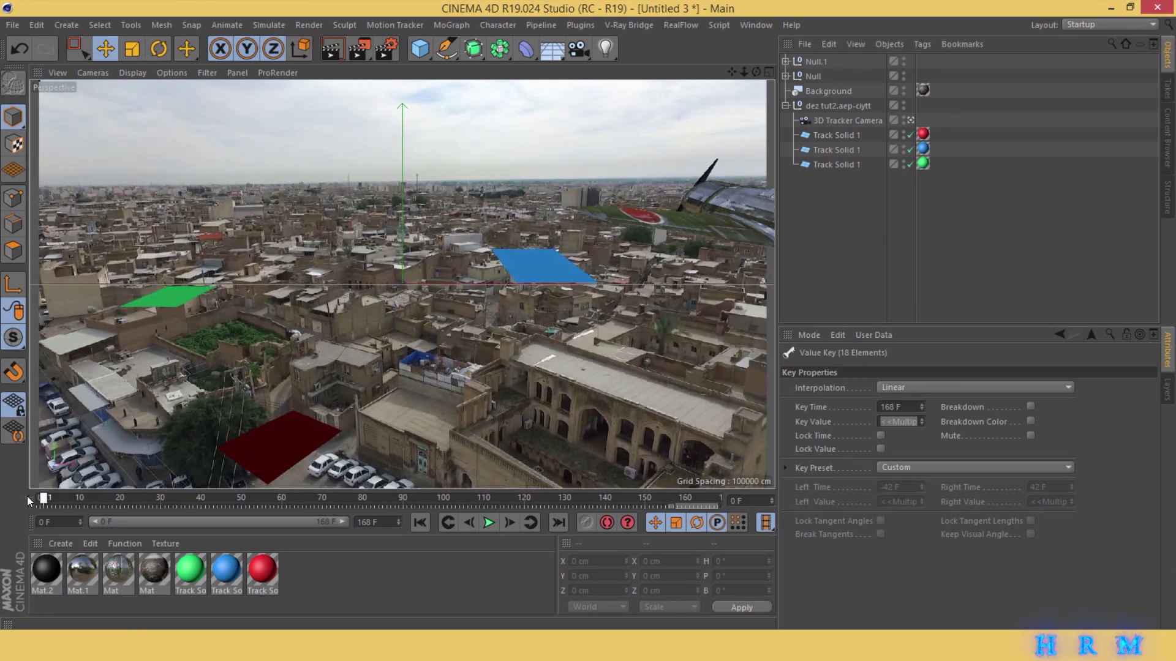
left_click(807, 61)
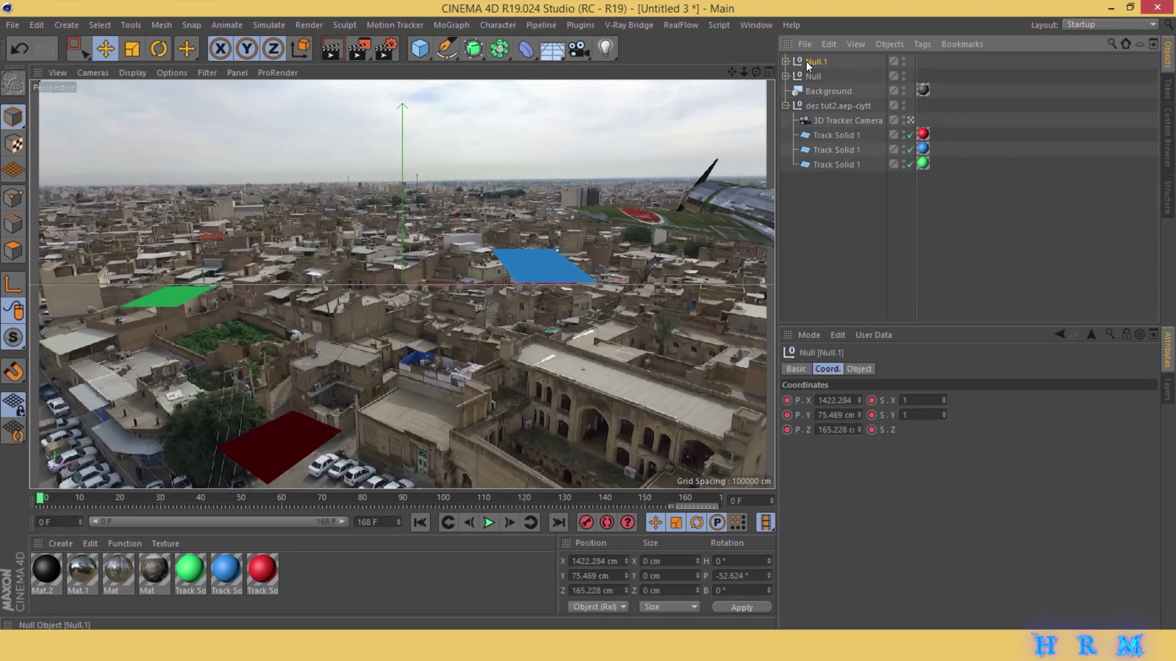
left_click(766, 72)
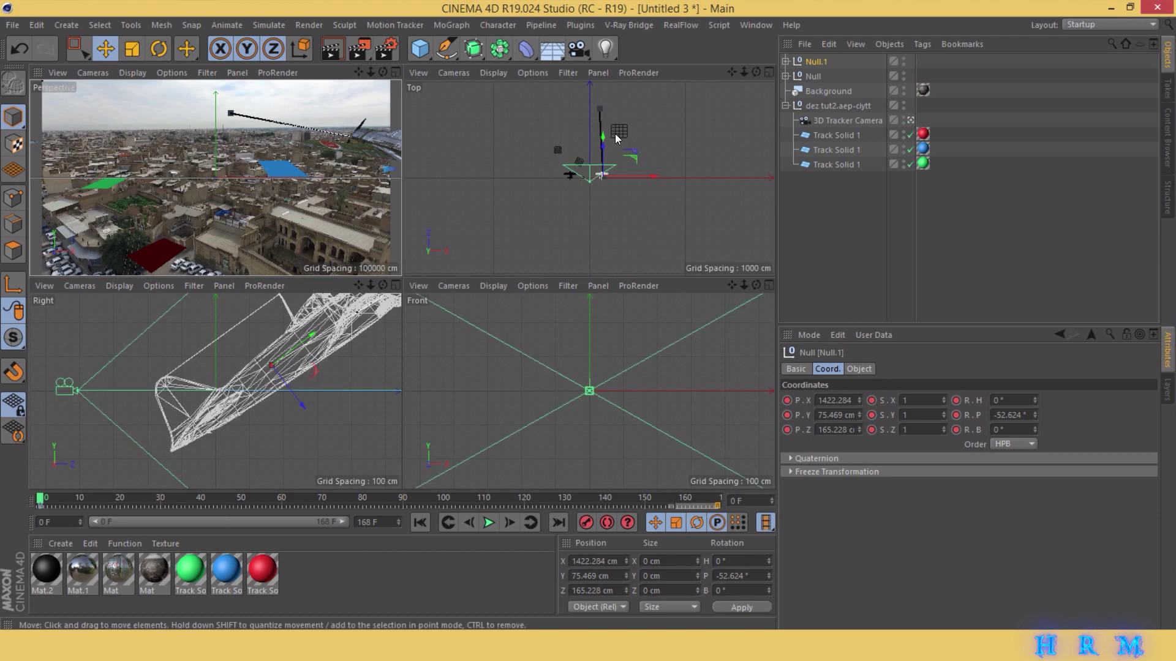
left_click_drag(744, 72, 808, 71)
left_click_drag(672, 127, 673, 240)
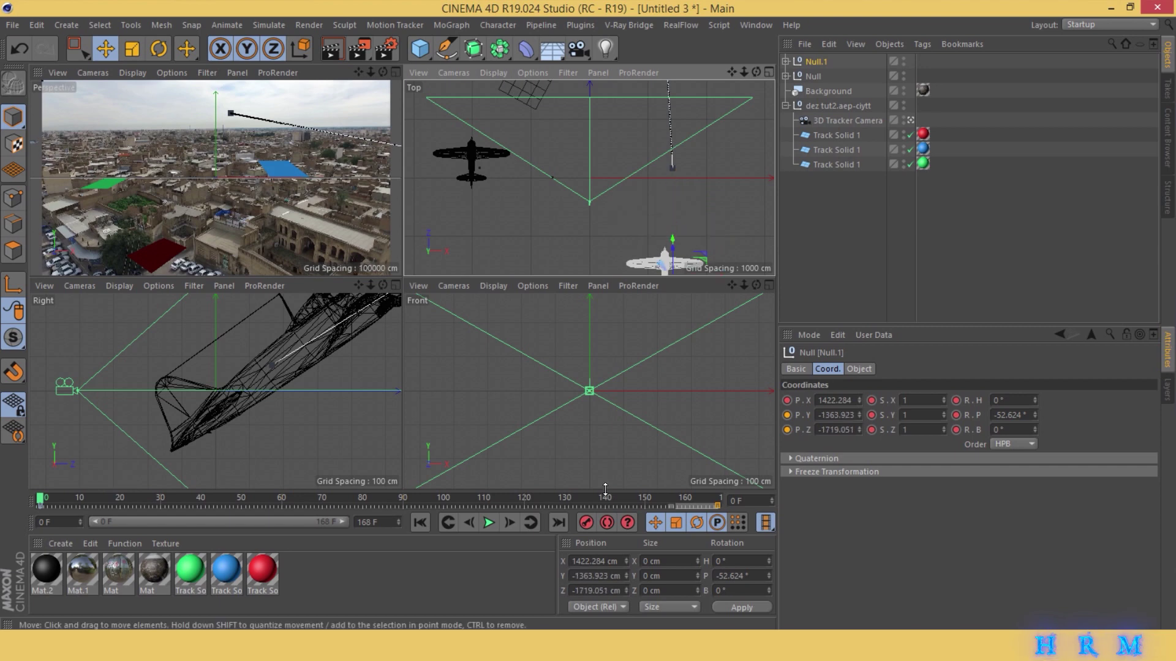
left_click(586, 523)
Set the interpolation of the duplicate airplane's frame 0 keyframe to Linear and preview the animation in the maximized camera view.
left_click_drag(101, 508, 38, 509)
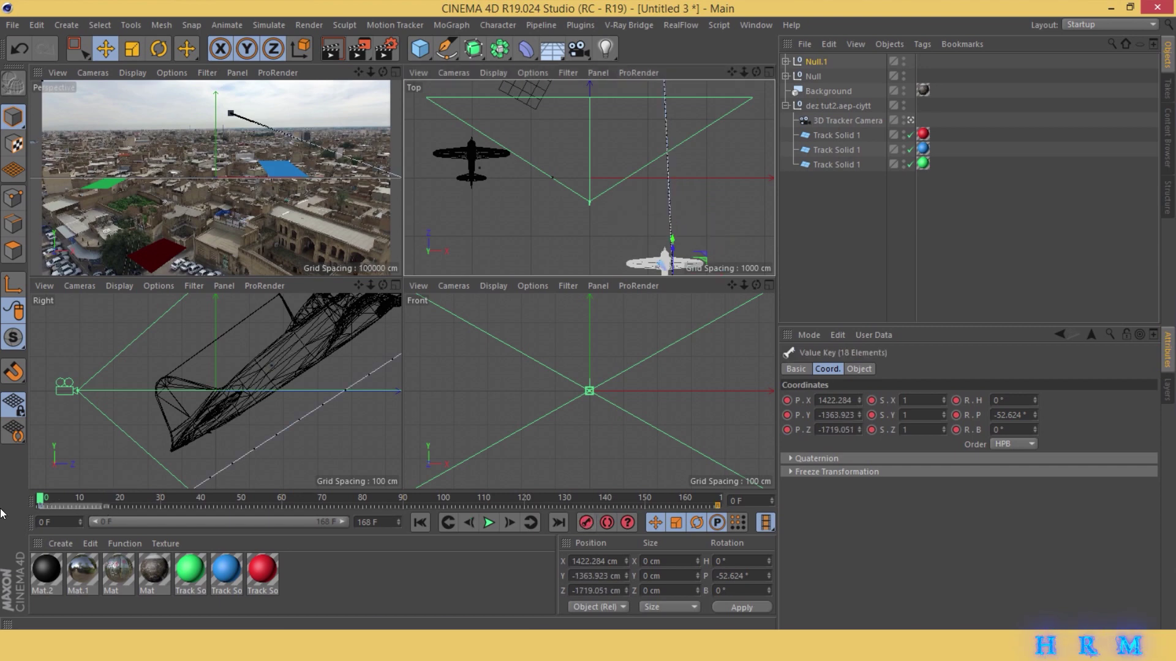
left_click(966, 387)
left_click(957, 417)
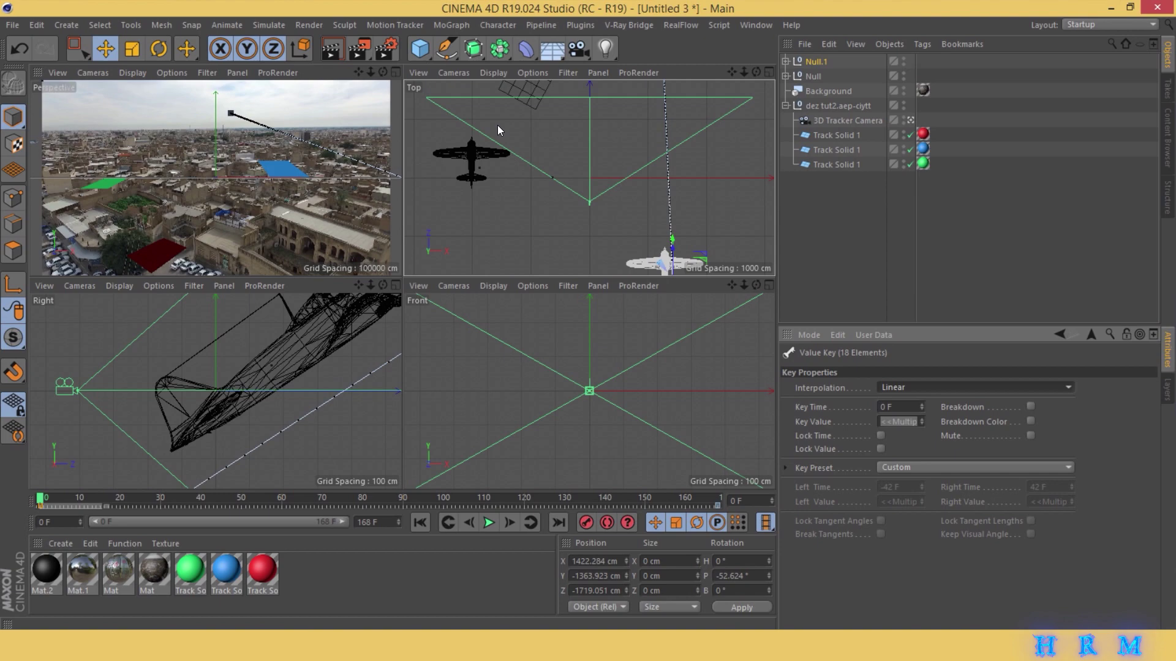
left_click(397, 72)
left_click(488, 523)
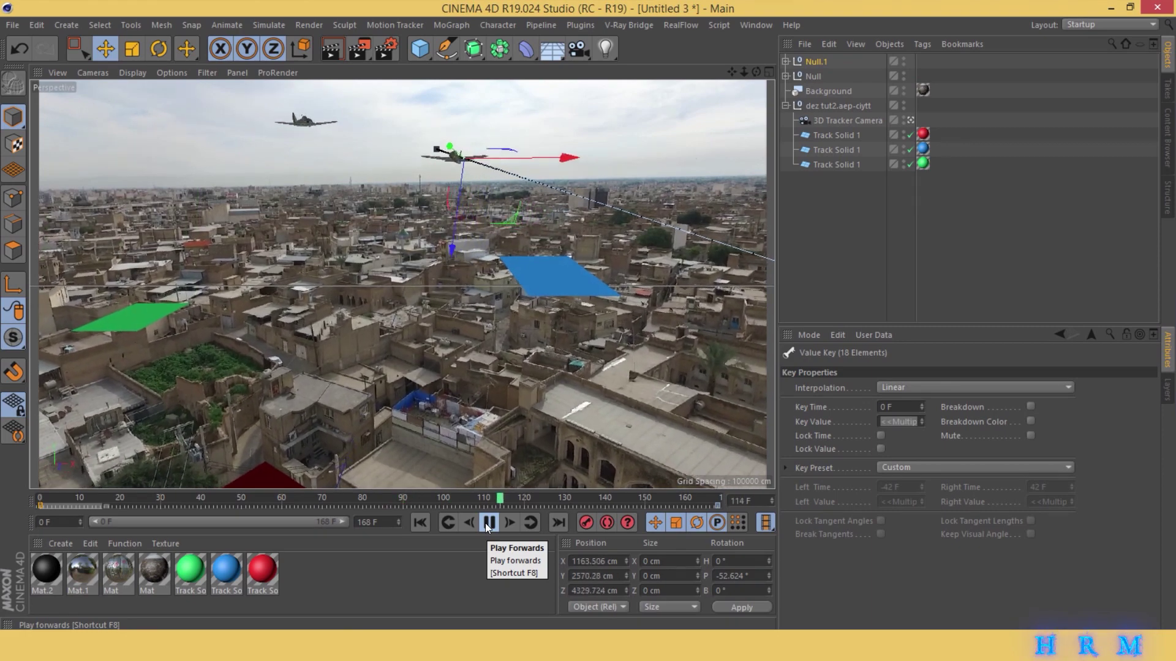
left_click(420, 522)
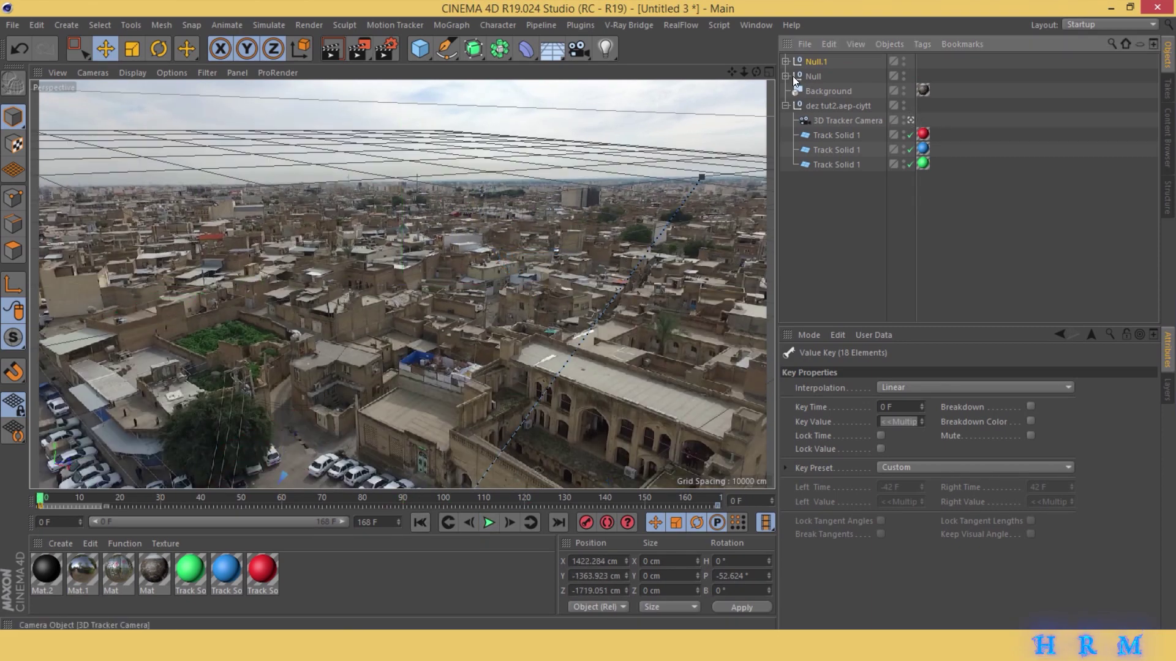
At frame 168, shift the duplicate airplane sideways to about X 2676 cm in the Top view, keyframe it, and set its interpolation to Linear.
left_click(769, 72)
left_click(769, 72)
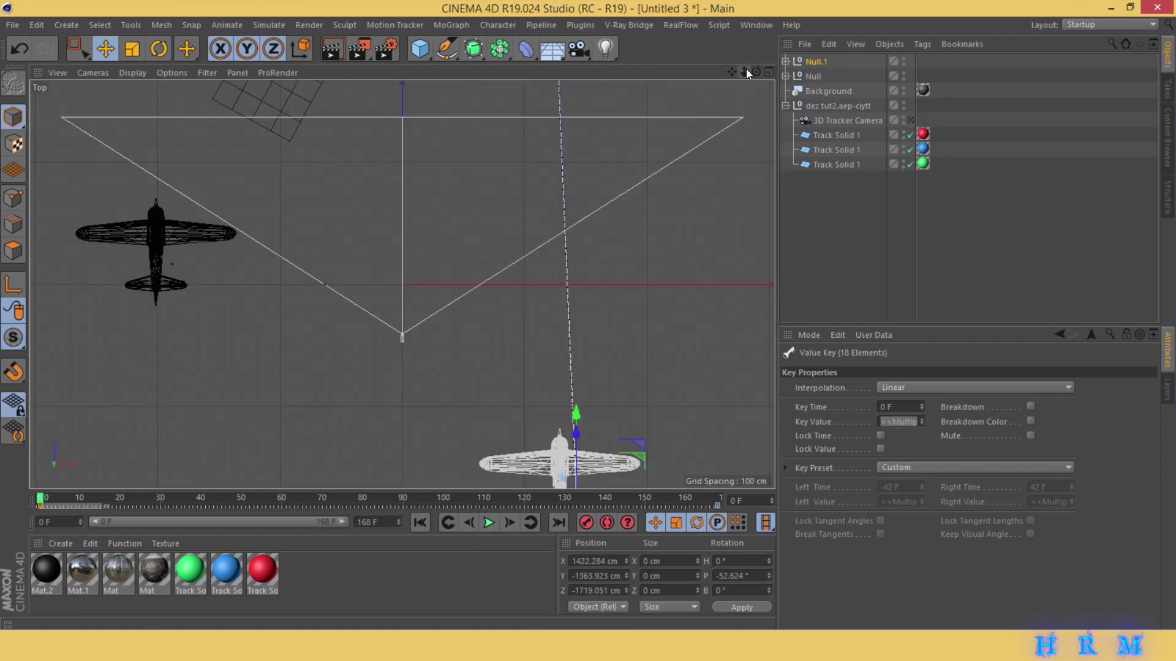
left_click_drag(745, 72, 825, 84)
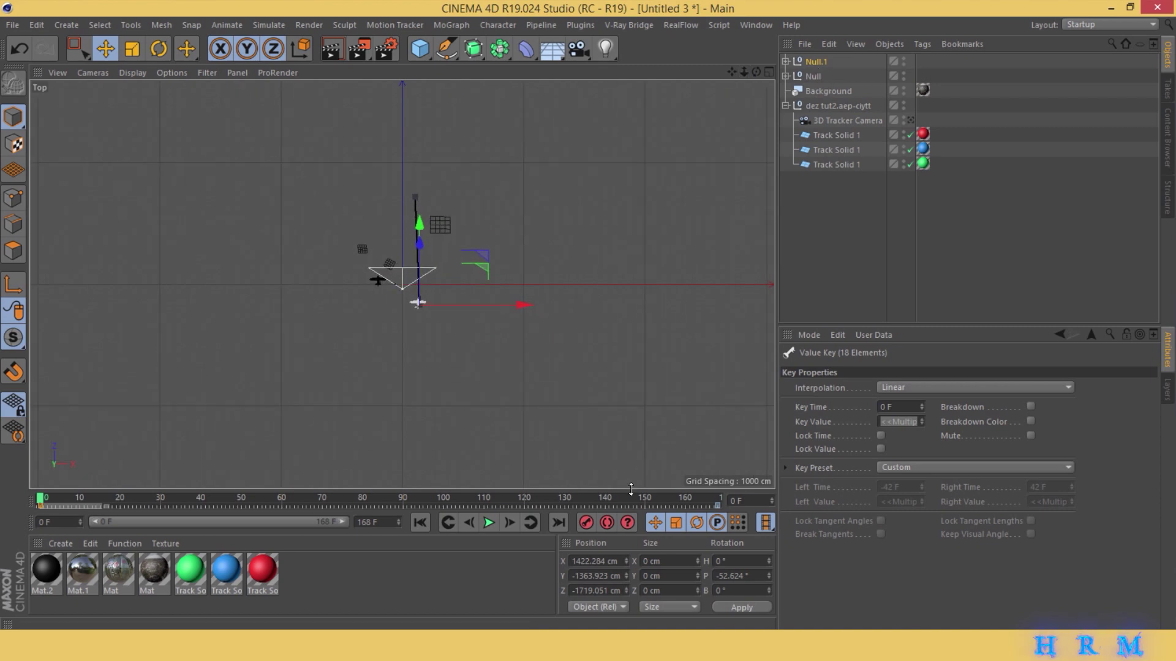
left_click_drag(635, 497, 719, 497)
left_click_drag(481, 198, 498, 196)
left_click(892, 388)
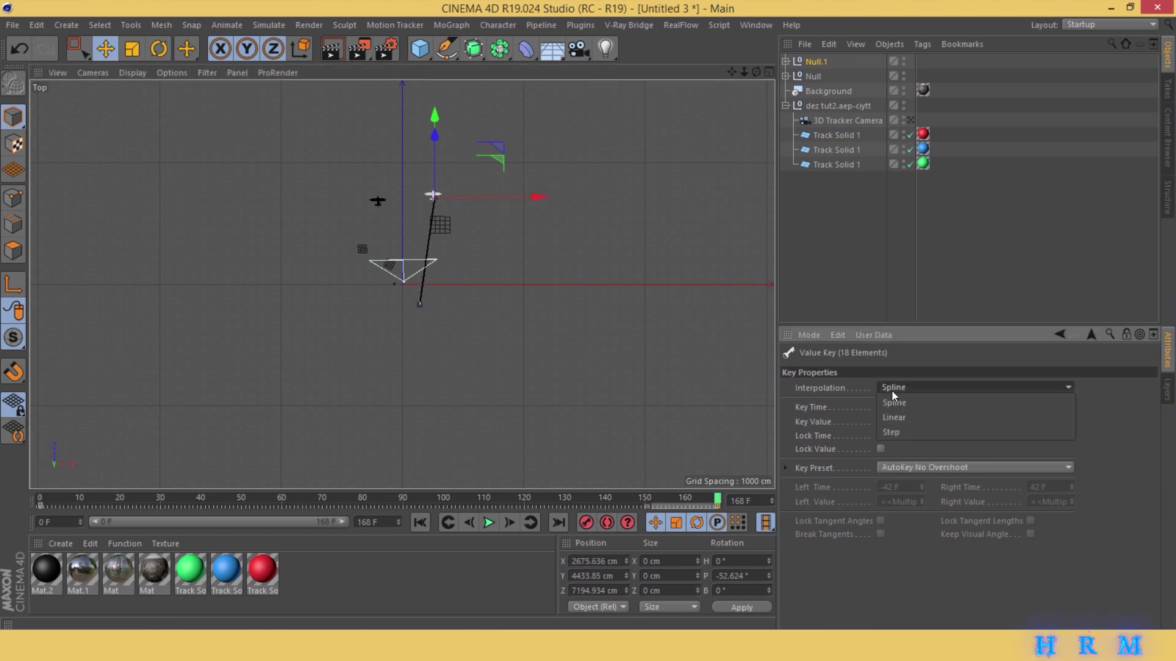
left_click(893, 417)
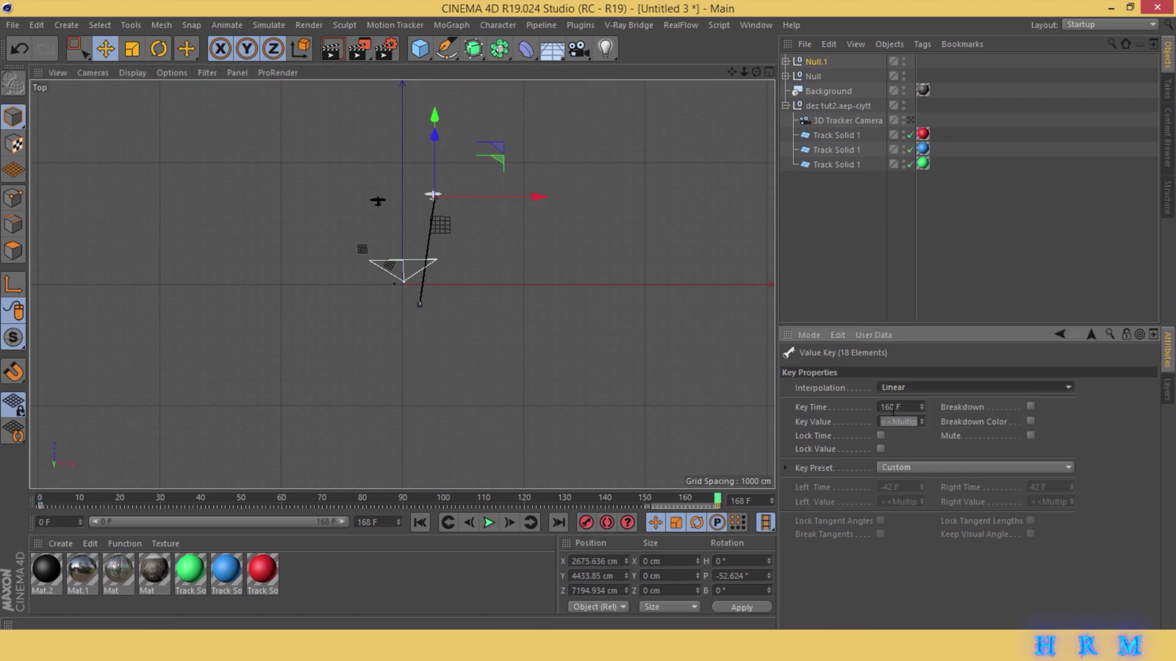
Return to the 3D Tracker Camera view and play the animation to check the duplicate airplane's widened path.
left_click(765, 71)
left_click(392, 71)
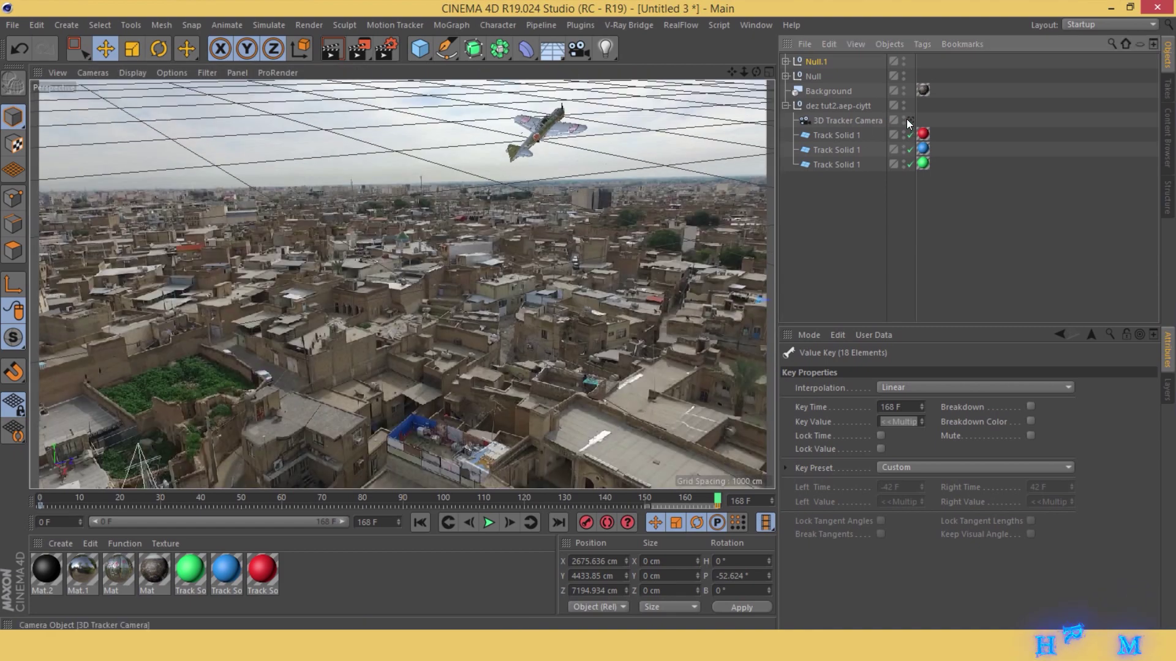
left_click(909, 120)
left_click(488, 522)
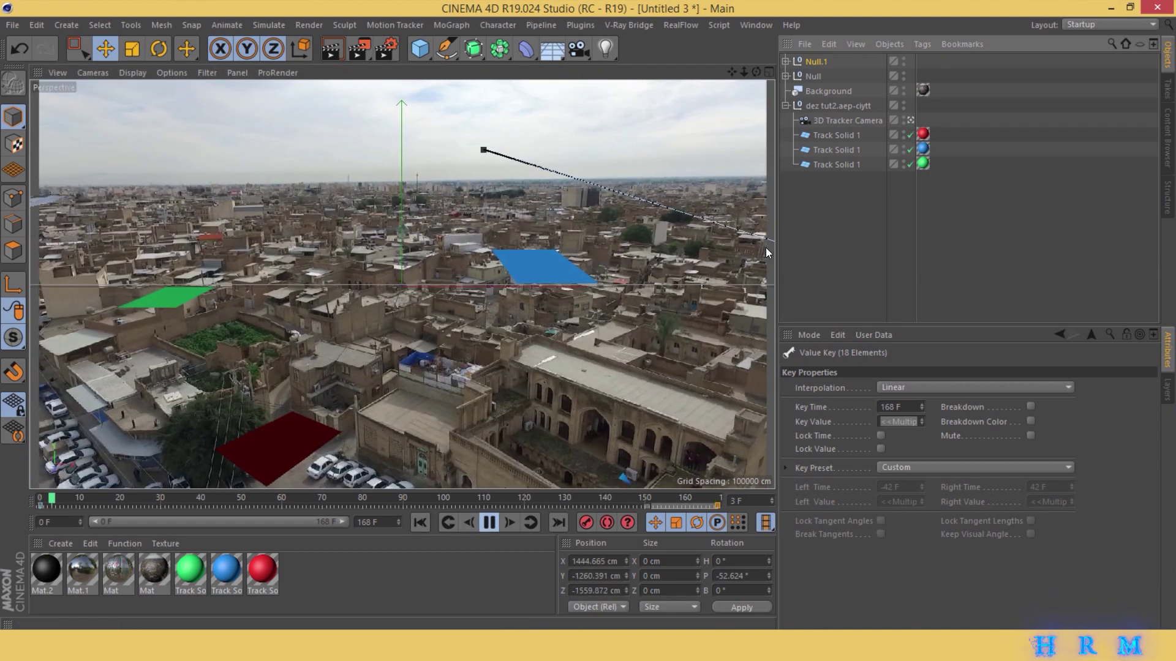
left_click(489, 522)
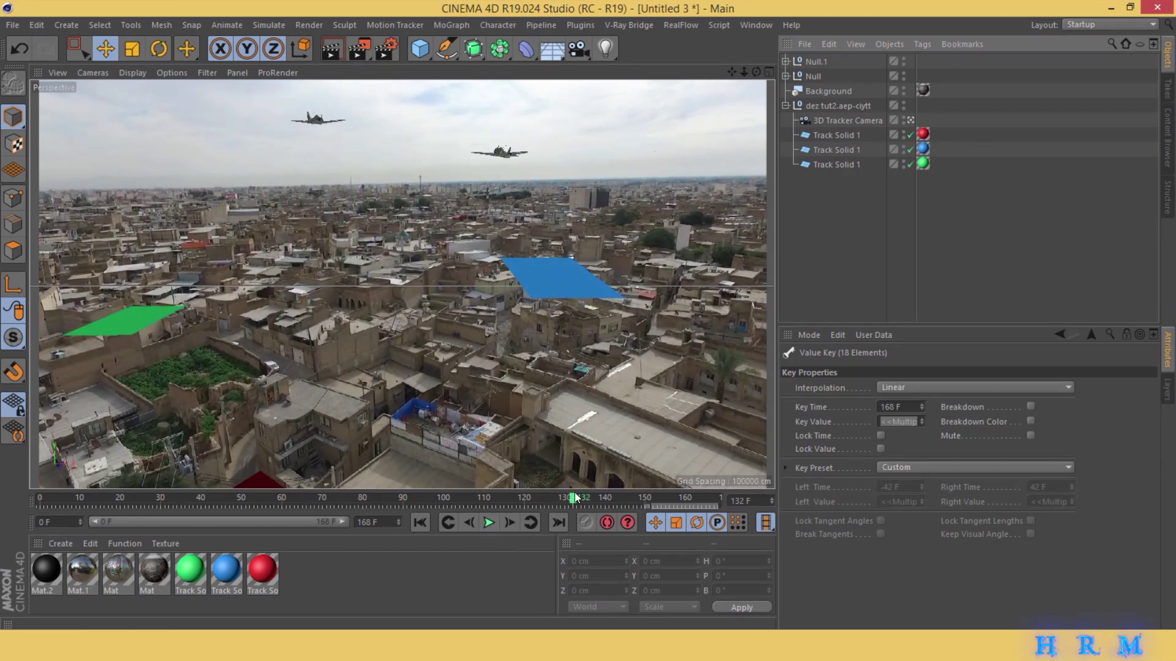
At frame 168, bank Null.1 to about H 36.5°, P -42.7°, B 28.3° and move it to about X 3017, Y 4502, Z 7125 cm.
left_click_drag(575, 498, 718, 498)
left_click(815, 62)
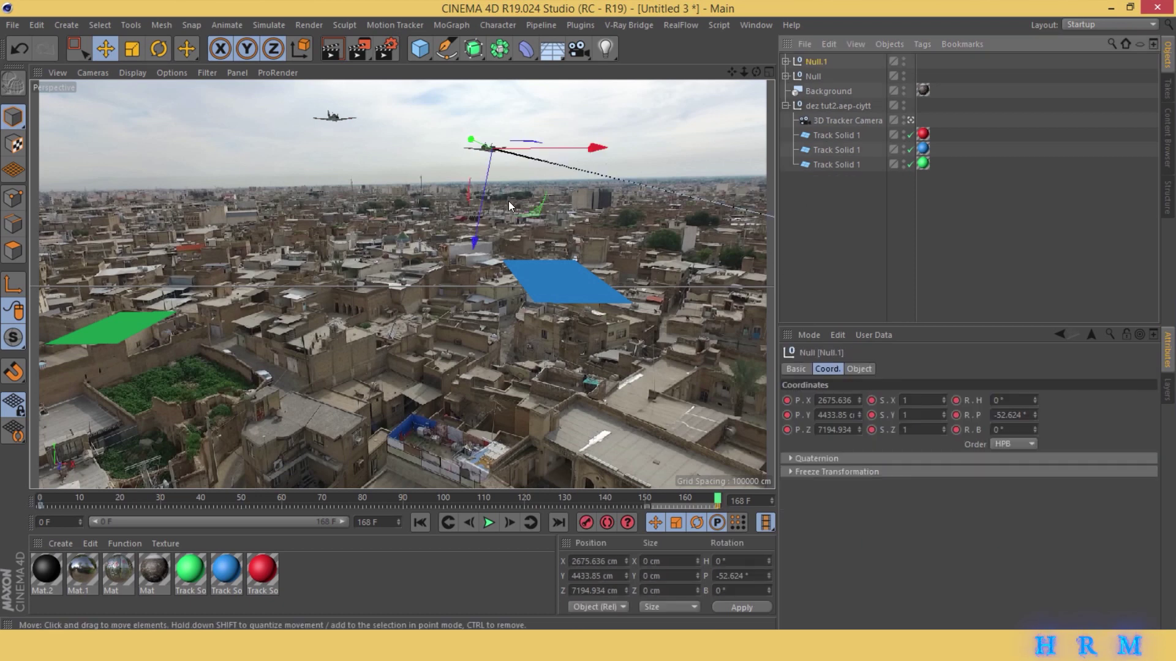
left_click(159, 49)
left_click_drag(445, 102, 539, 124)
key("e")
left_click_drag(504, 160, 480, 183)
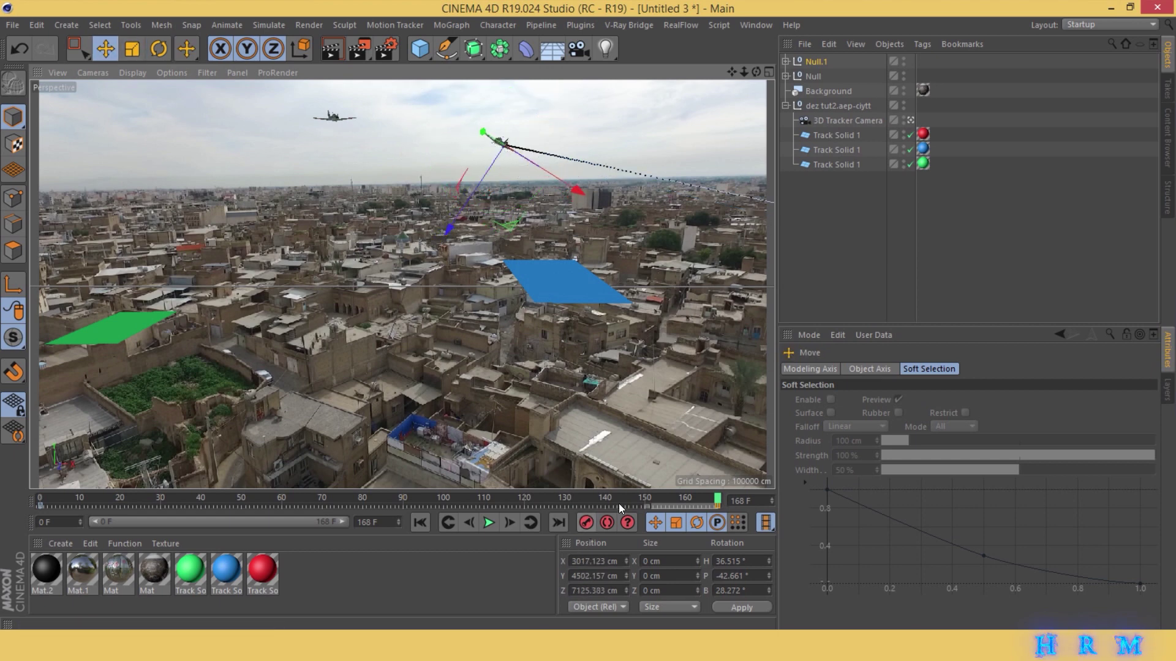
Set the interpolation of the banked airplane's frame 168 keyframe to Linear and preview the animation.
left_click_drag(603, 506, 721, 506)
left_click(880, 386)
left_click(885, 414)
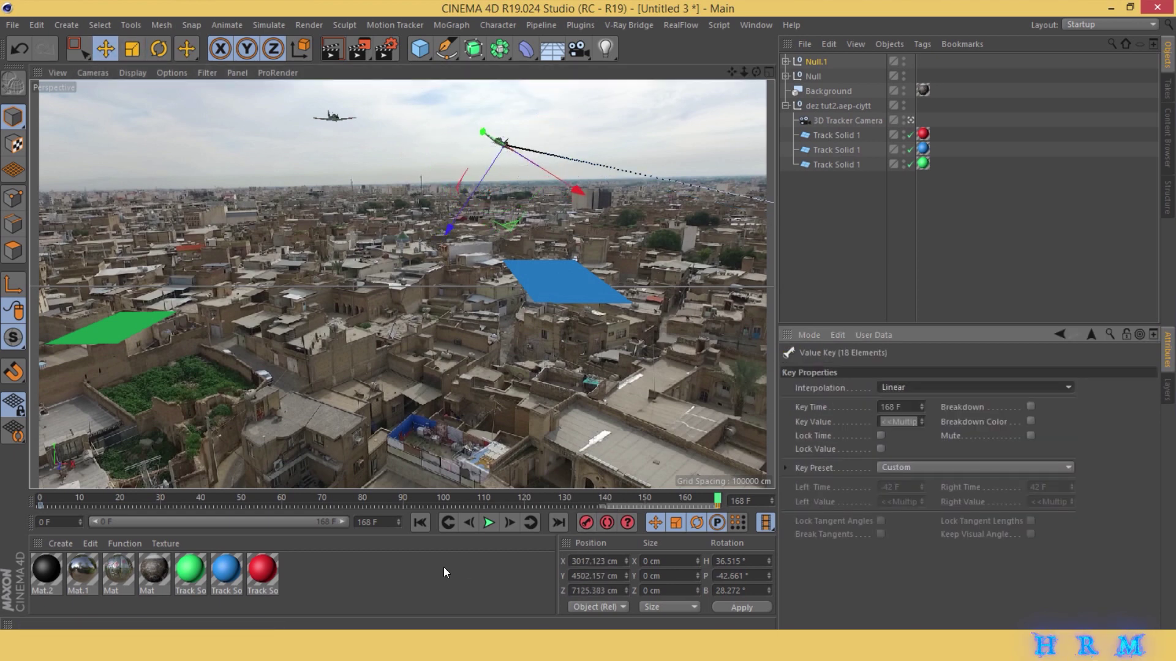
left_click(489, 522)
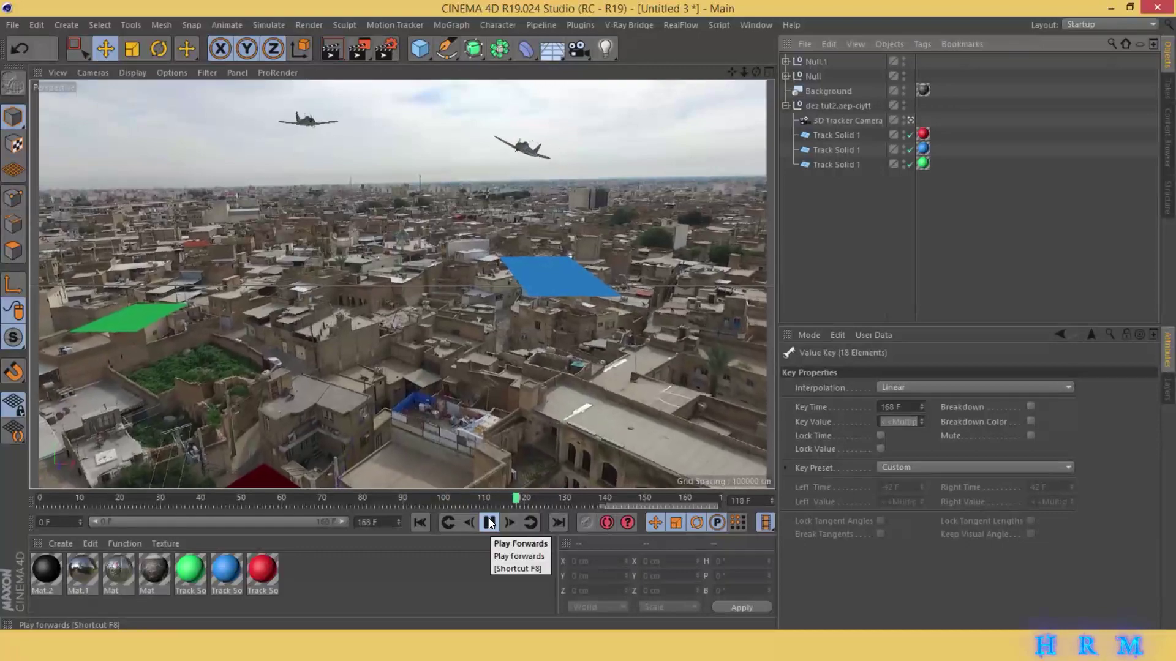
left_click(489, 522)
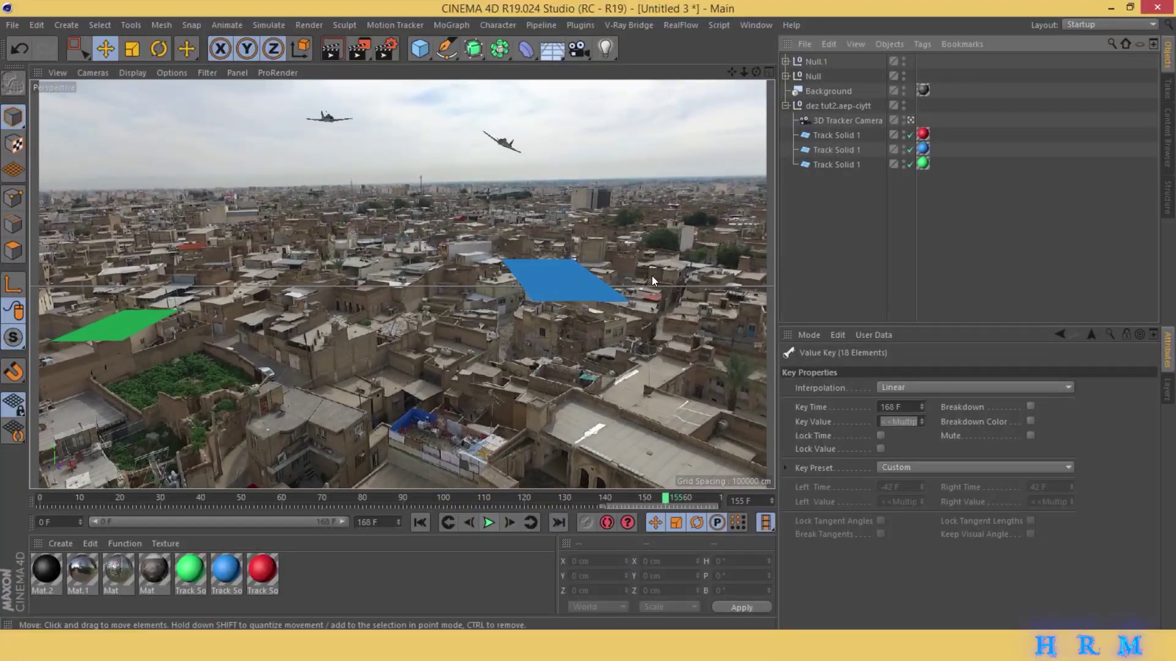
Duplicate the original airplane Null and, at frame 168, move the copy to about X -3662, Y 4518, Z 6851 cm.
left_click(814, 76)
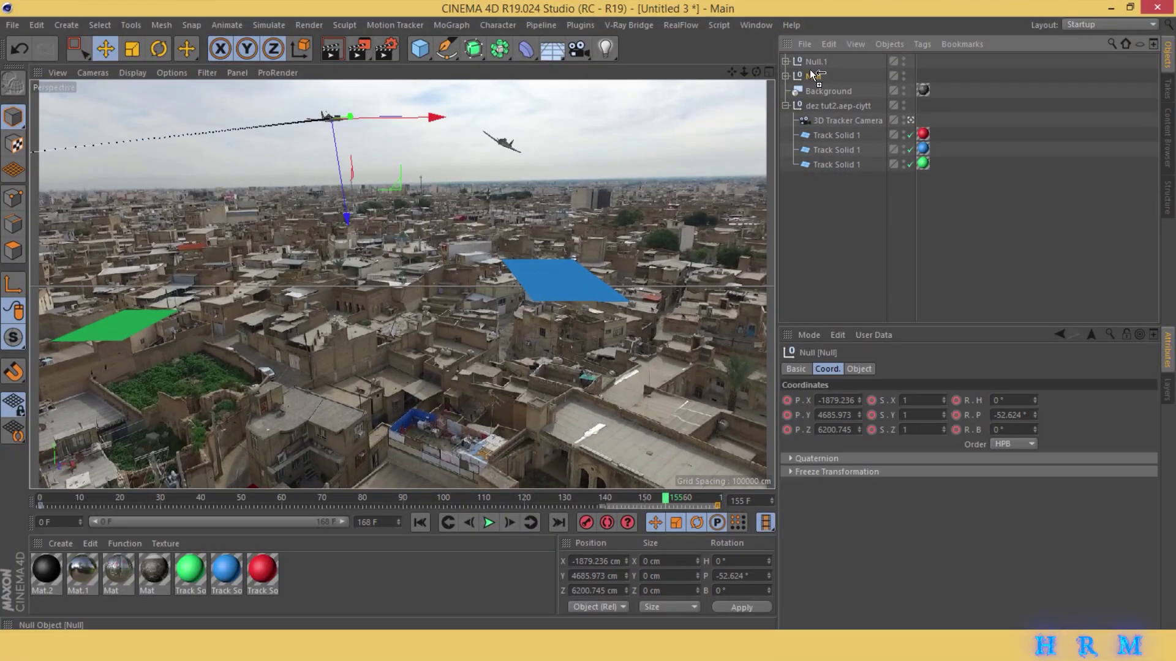
left_click_drag(817, 72, 816, 74, "ctrl")
left_click_drag(666, 499, 719, 499)
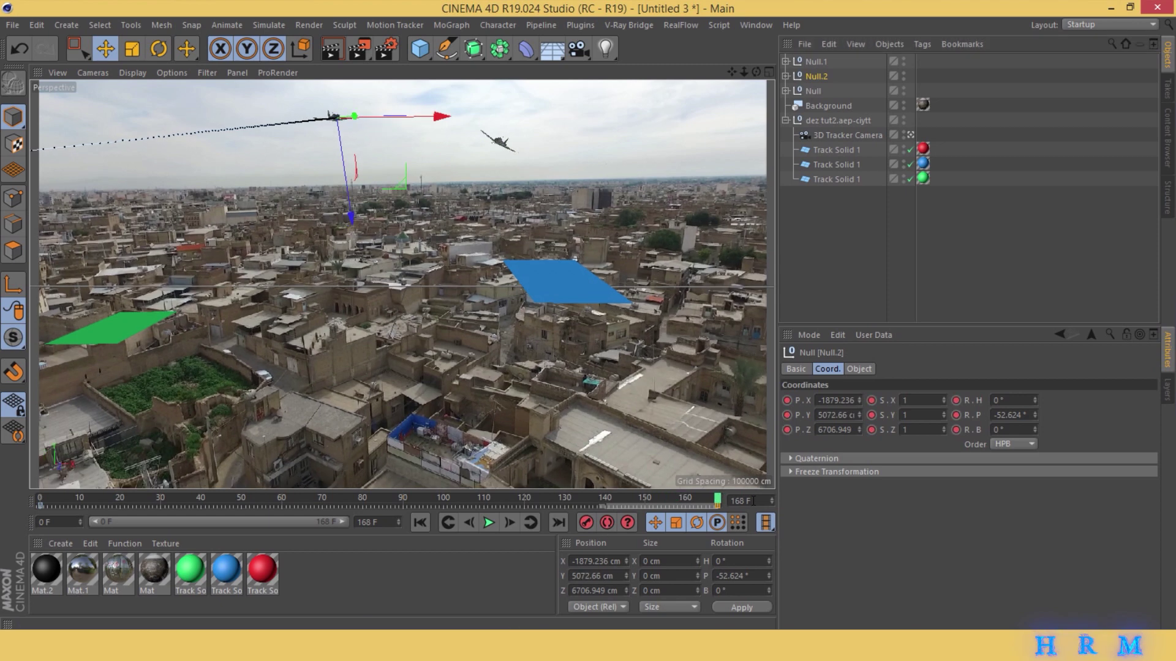
left_click_drag(350, 164, 287, 175)
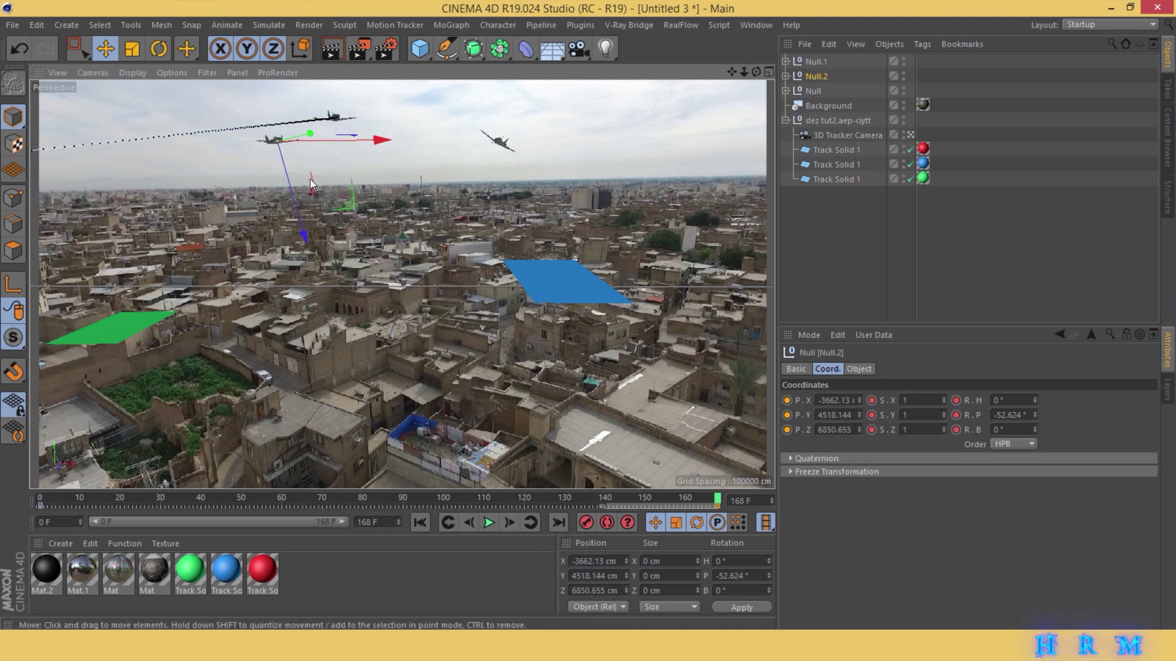
Rotate Null.2 to about H -33°, P -50.3°, B -23.9° and record its keyframe at frame 168.
key("r")
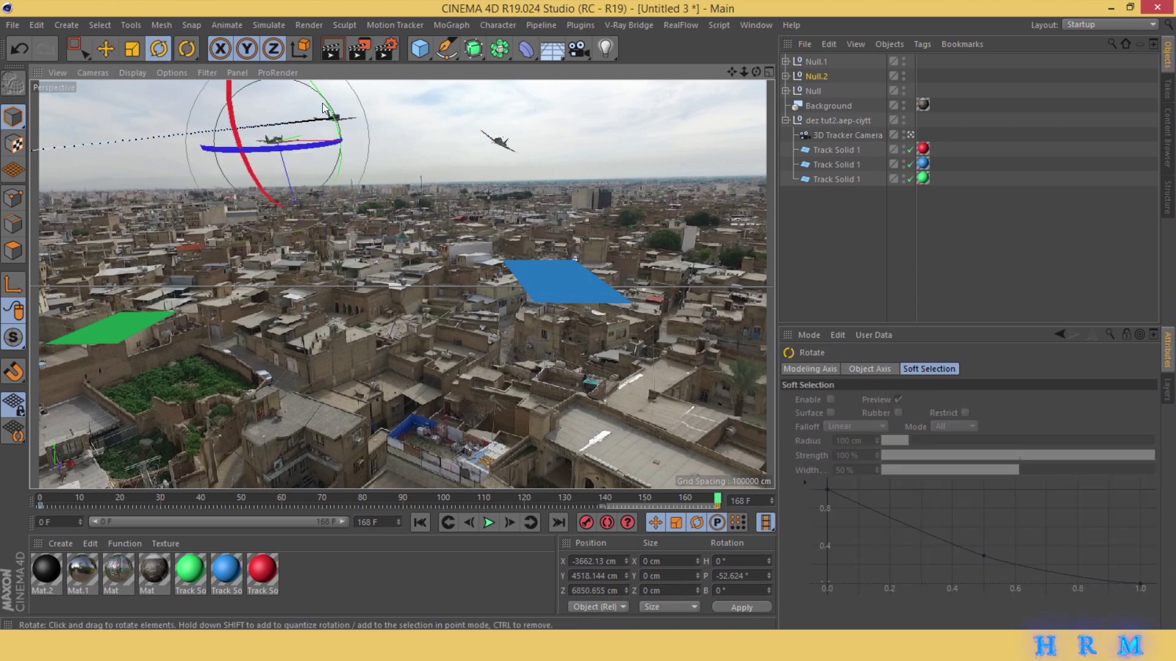
left_click_drag(239, 164, 258, 173)
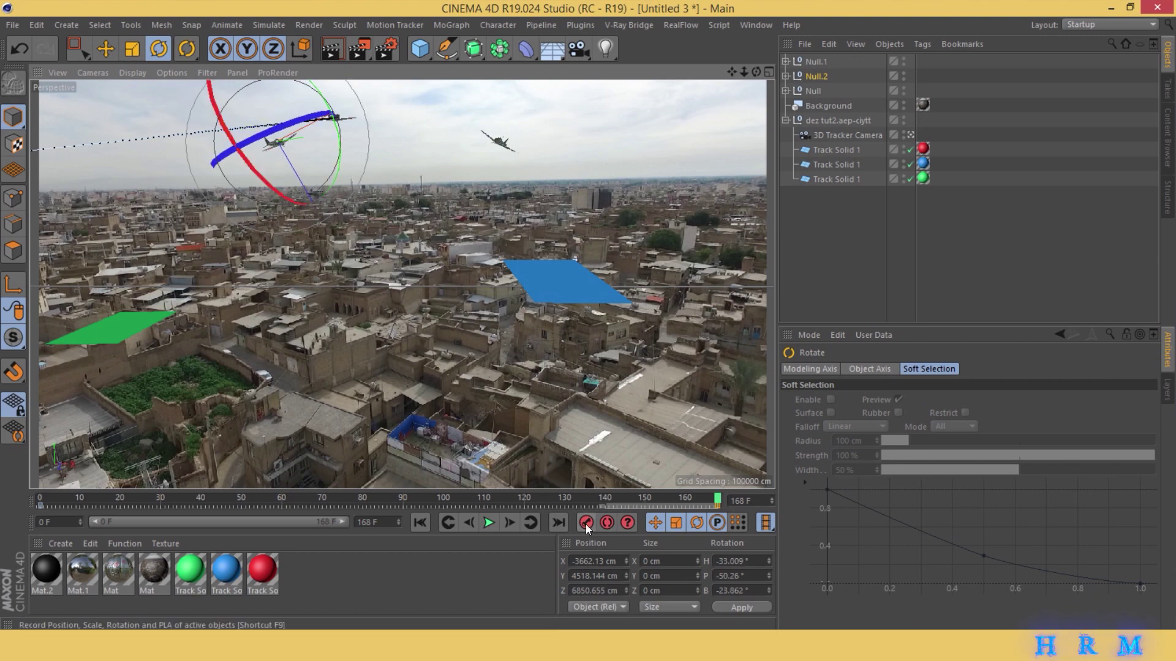
left_click(586, 527)
At frame 0, move Null.2 farther outward and backward in the Top view and record its keyframe.
left_click_drag(473, 501, 2, 502)
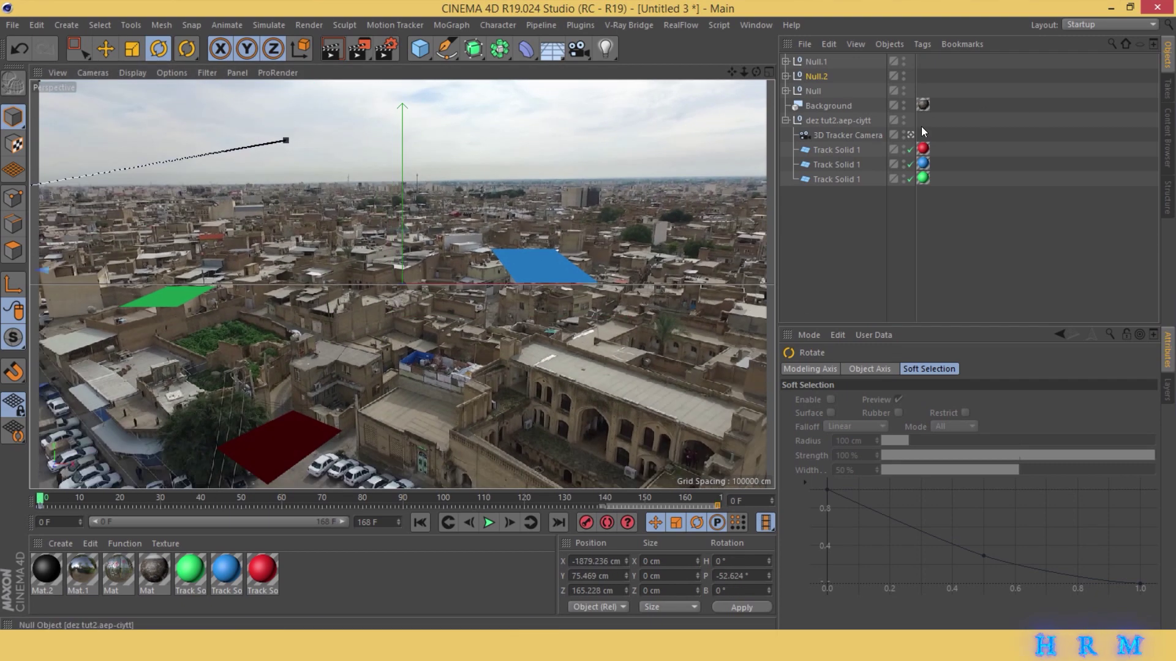
middle_click(763, 88)
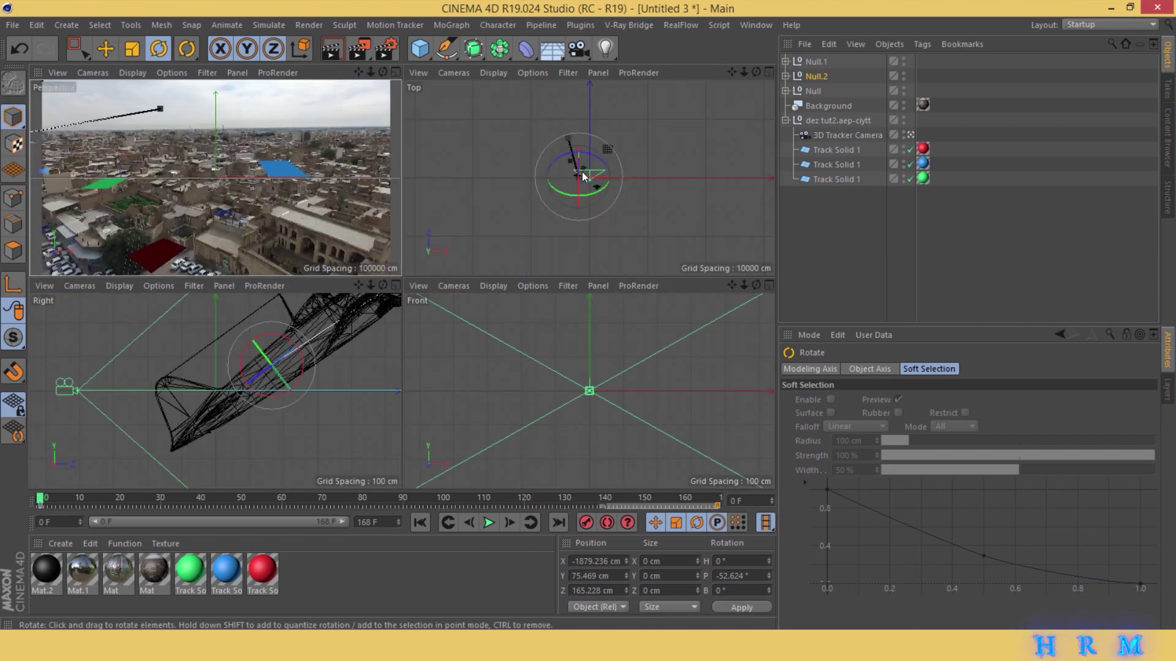
key("e")
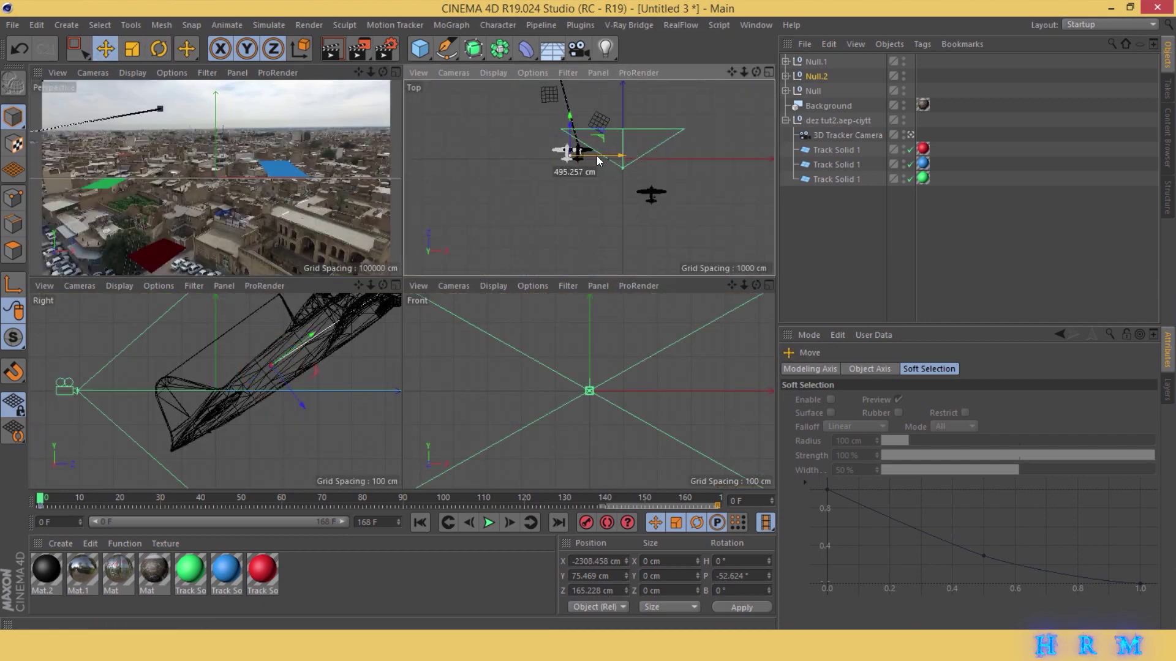
left_click_drag(598, 161, 595, 159)
left_click_drag(556, 111, 564, 150)
left_click(589, 525)
Set the interpolation of Null.2's frame 0 keyframe to Linear.
left_click_drag(102, 507, 362, 501)
left_click(923, 392)
left_click(924, 417)
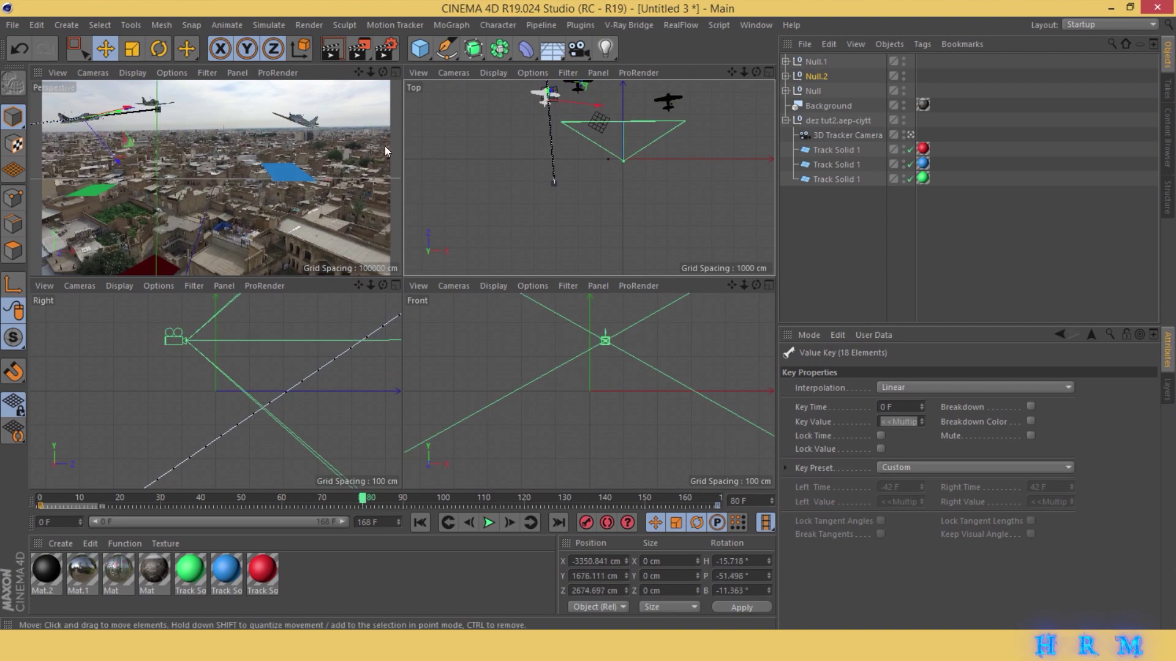
Play the animation from the start in the maximized camera view to check all three airplanes flying together.
left_click(395, 73)
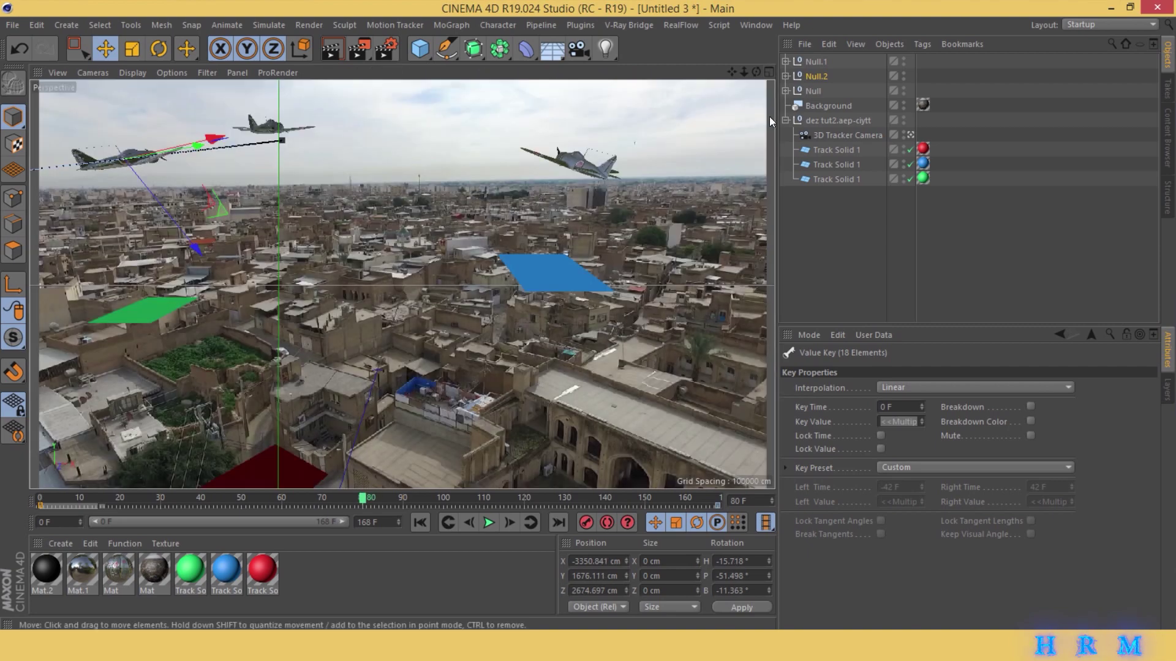
left_click(831, 223)
left_click(420, 524)
left_click(489, 522)
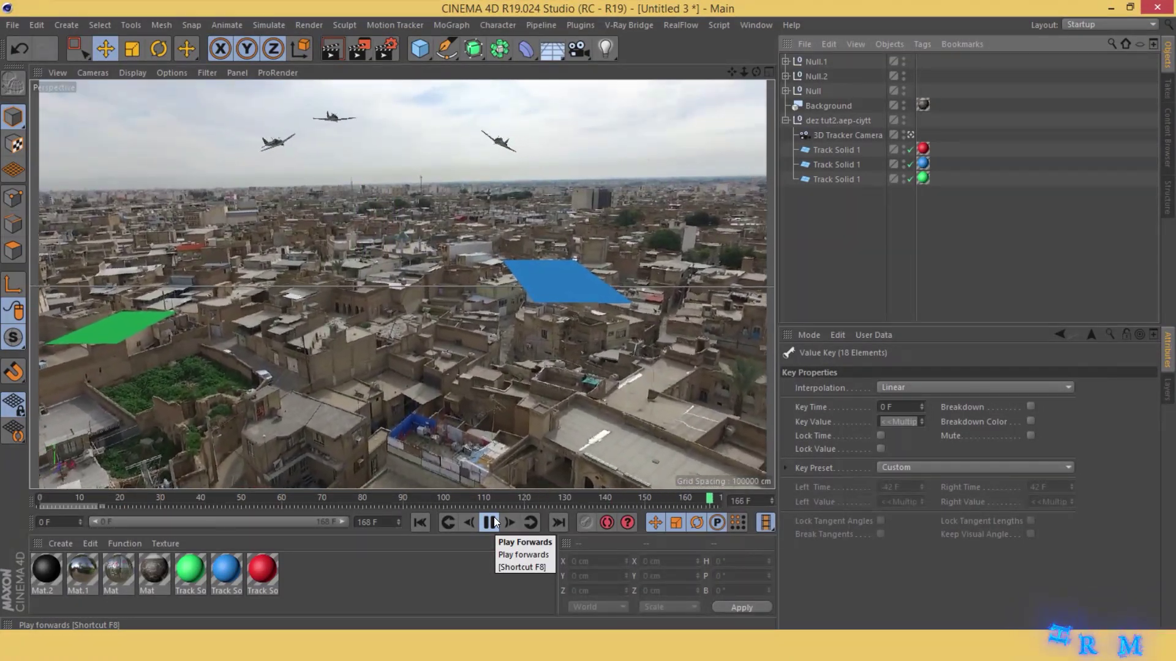
left_click(494, 522)
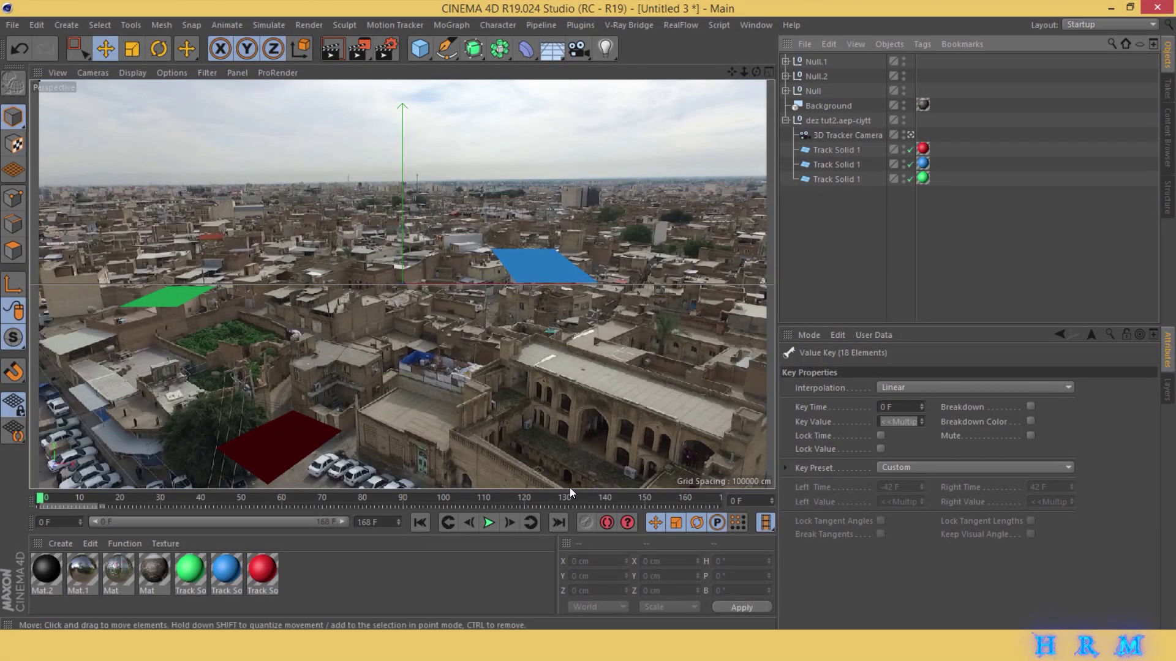
Duplicate the Null airplane group.
left_click_drag(437, 499, 592, 499)
left_click(819, 79)
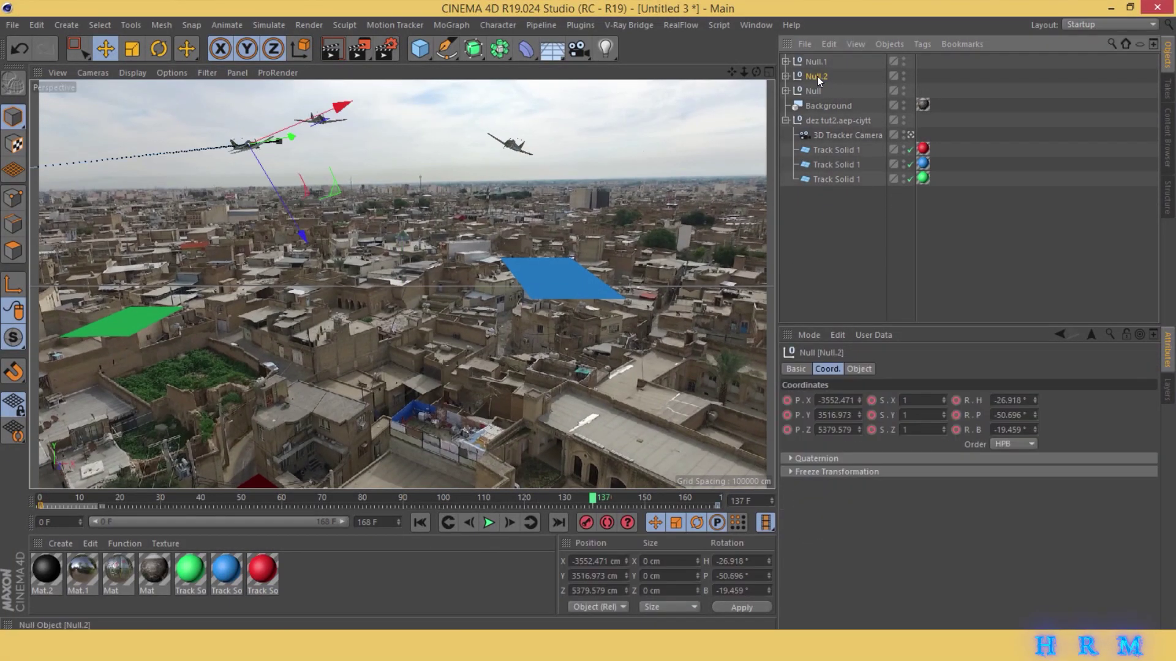
left_click(811, 90)
left_click_drag(811, 90, 812, 98, "ctrl")
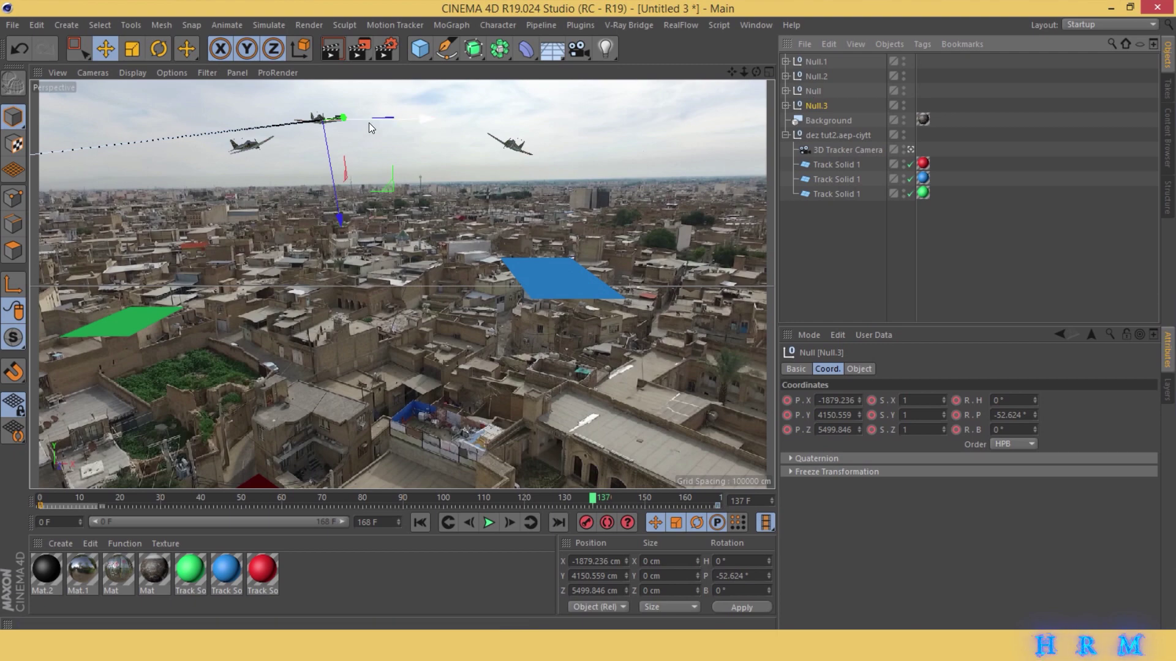
left_click_drag(372, 121, 452, 123)
left_click_drag(404, 171, 404, 201)
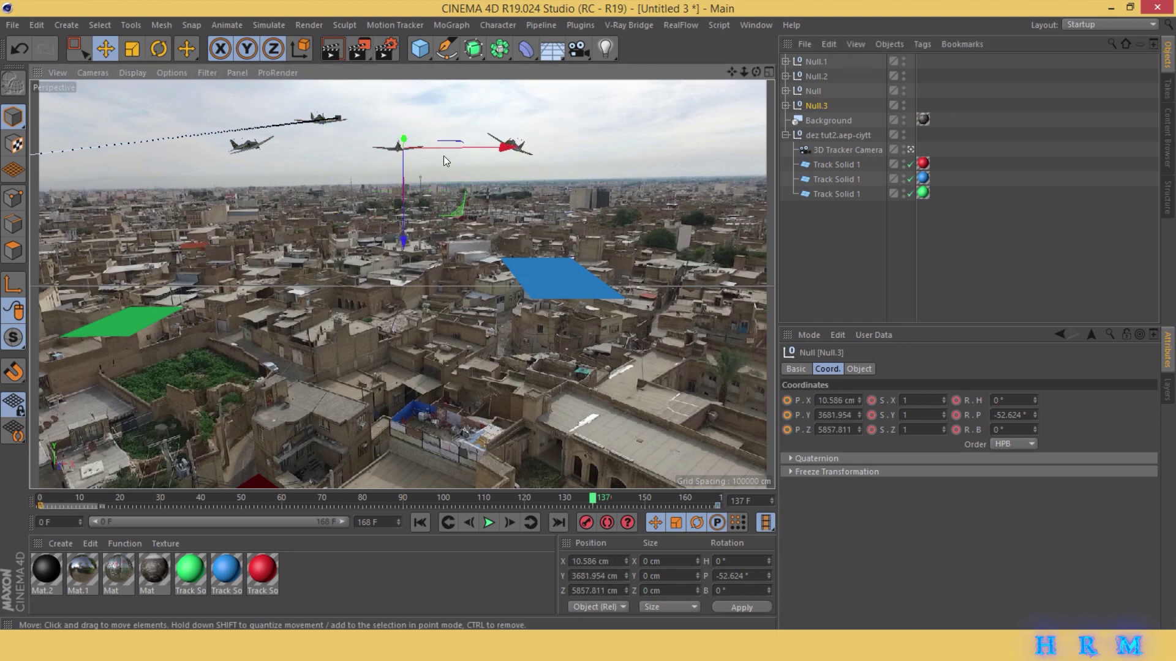
left_click_drag(452, 150, 443, 151)
At frame 168, move Null.3 to about X -701, Y 4610, Z 7061 cm and record its keyframe.
left_click_drag(593, 500, 718, 500)
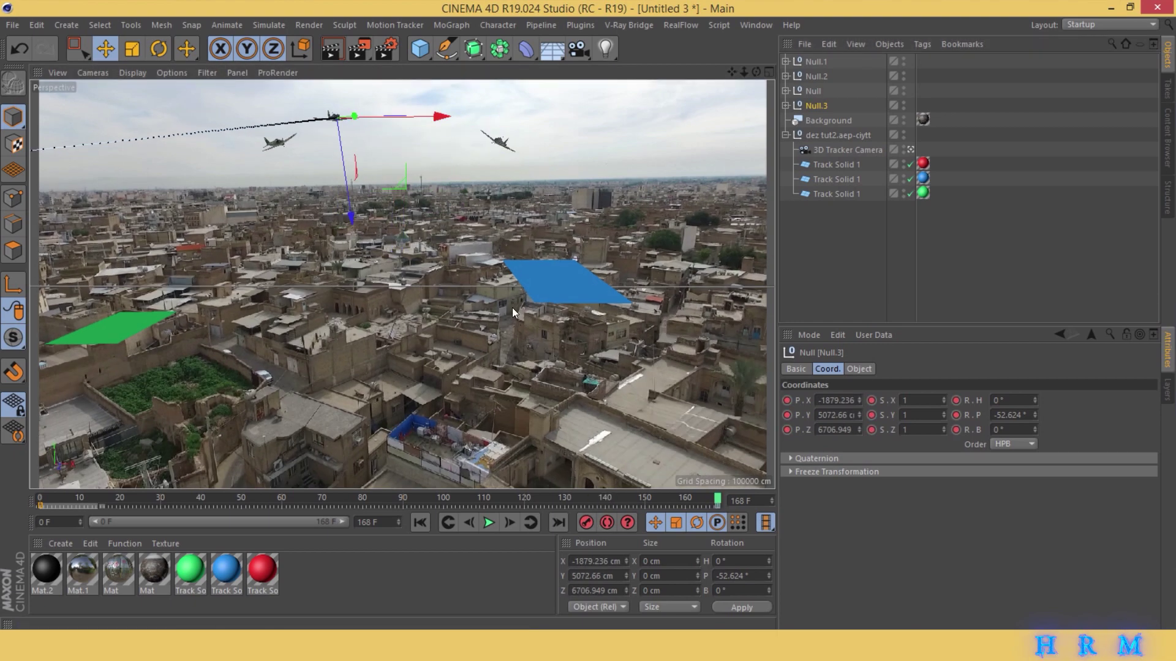
left_click_drag(388, 117, 429, 120)
left_click_drag(384, 151, 385, 173)
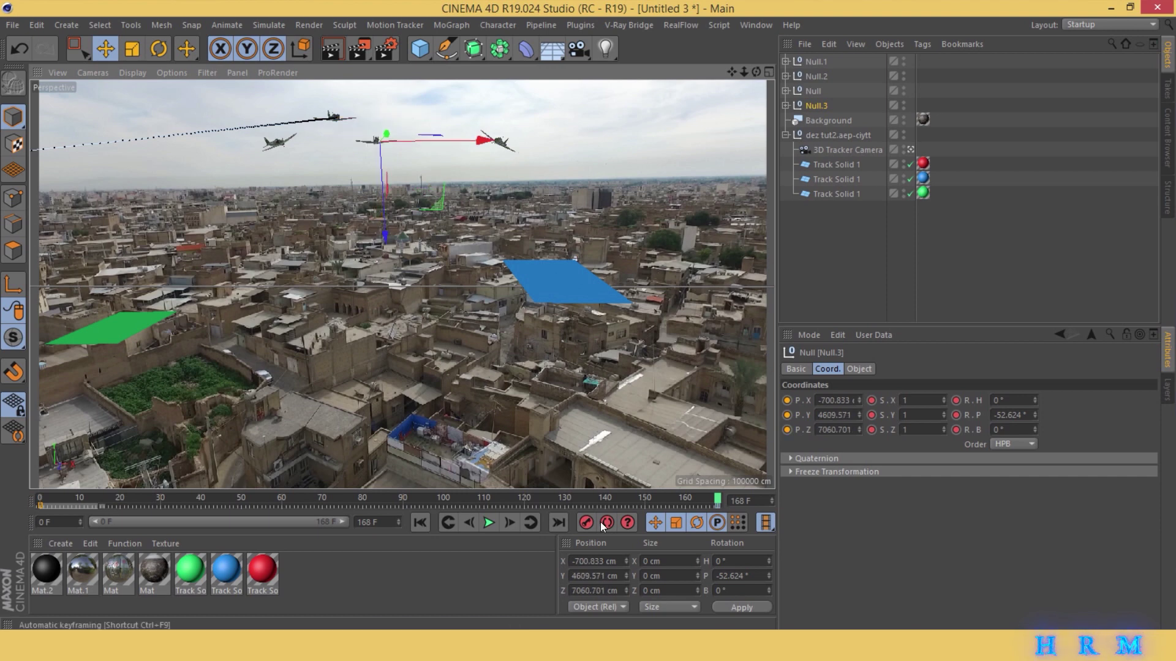
Set the interpolation of Null.3's frame 168 keyframe to Linear.
left_click_drag(675, 505, 723, 506)
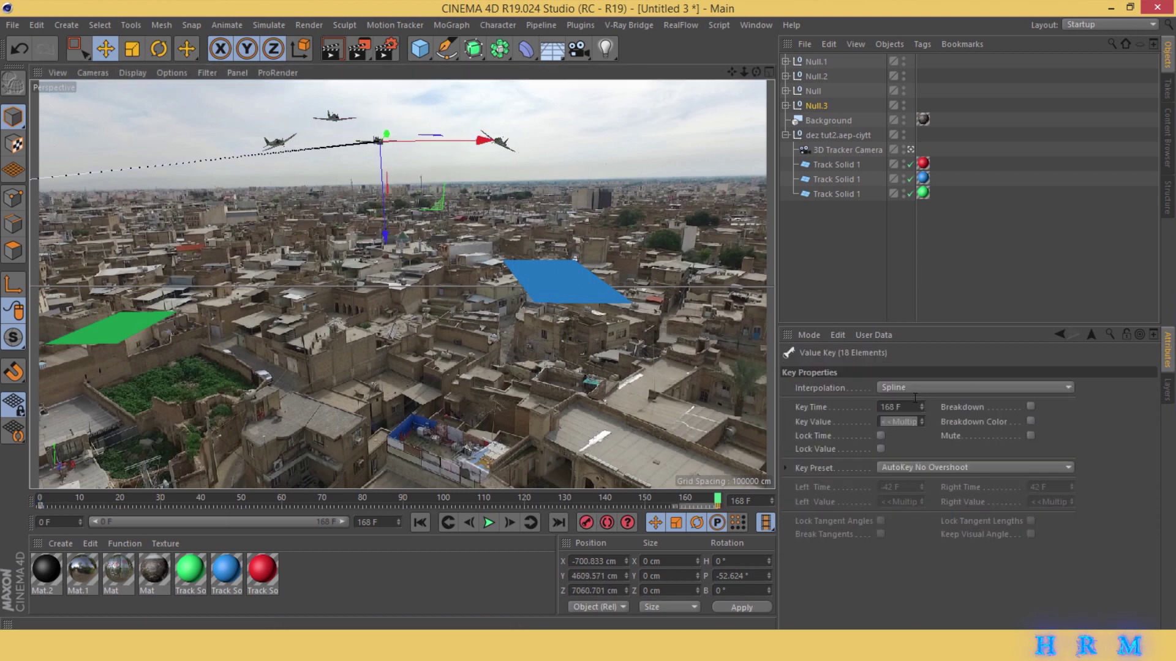
left_click(921, 389)
left_click(910, 416)
left_click_drag(74, 506, 38, 506)
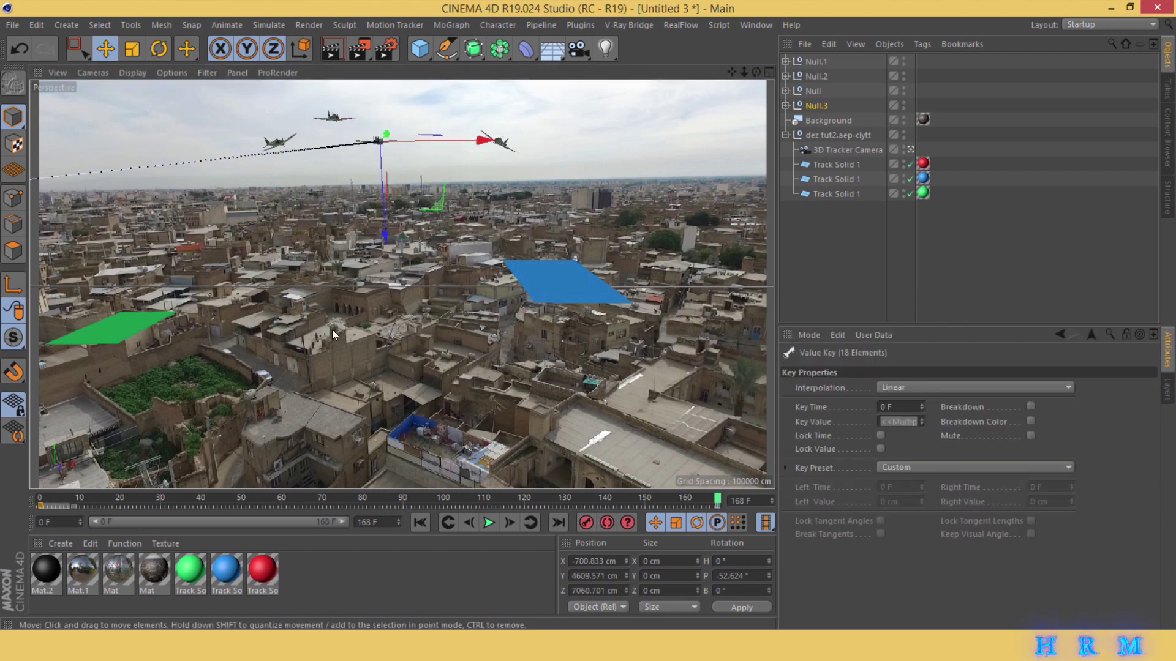
At frame 0, move Null.3 in the Top view to about X -691, Z -792 cm and record its keyframe.
left_click(910, 150)
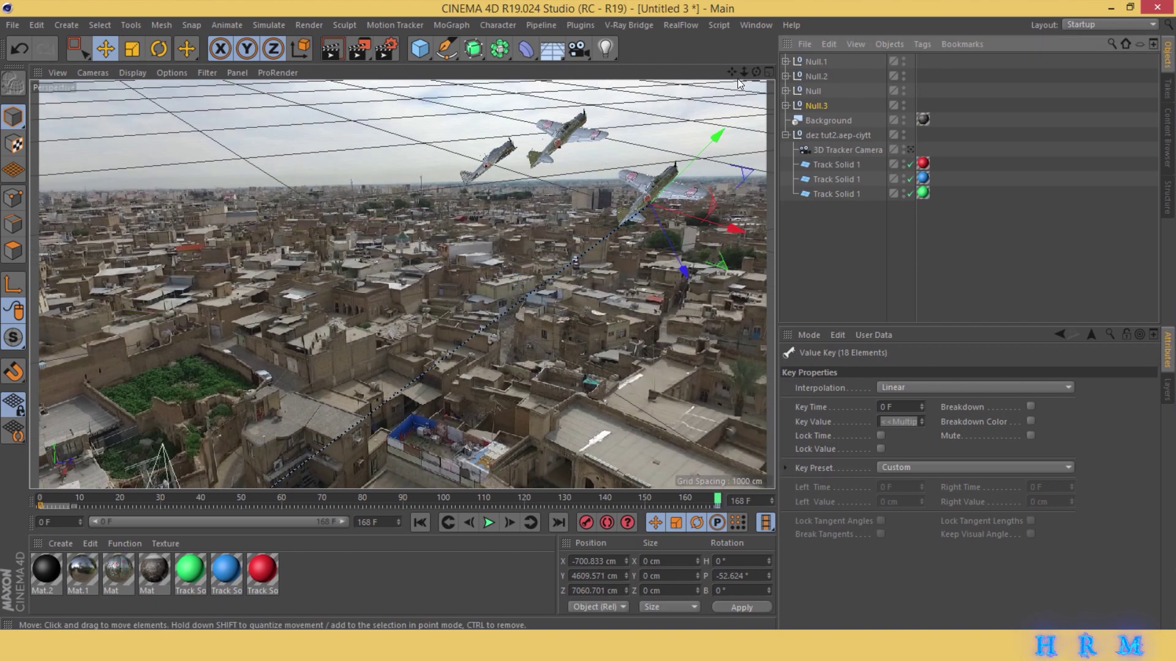
left_click(769, 72)
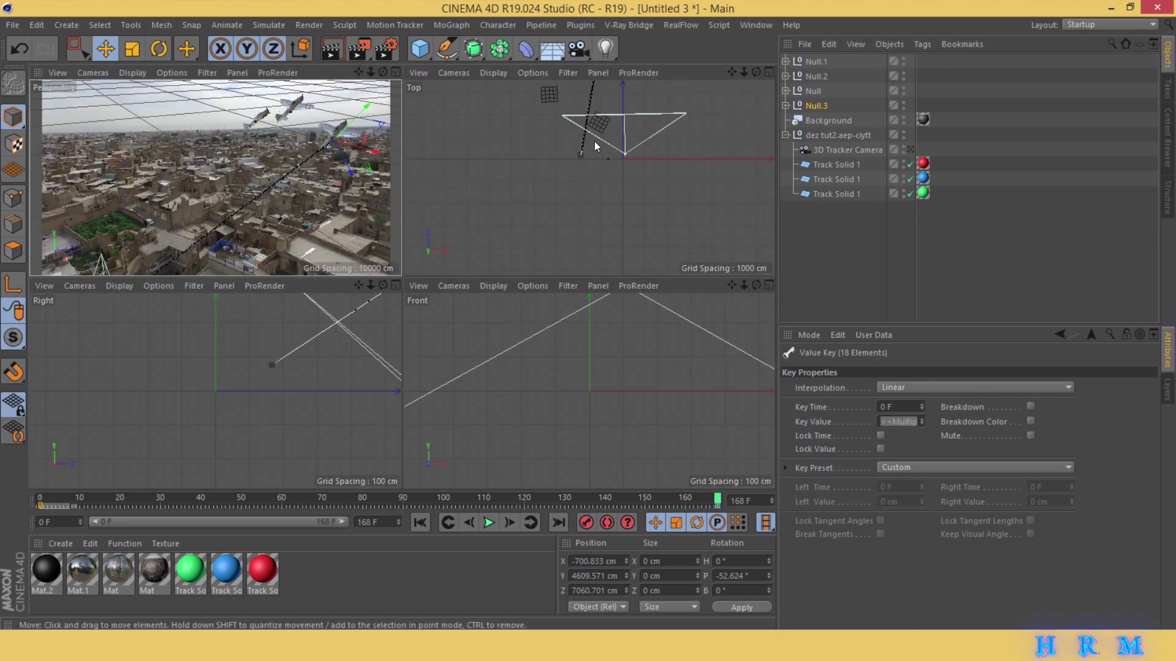
left_click_drag(731, 72, 720, 131)
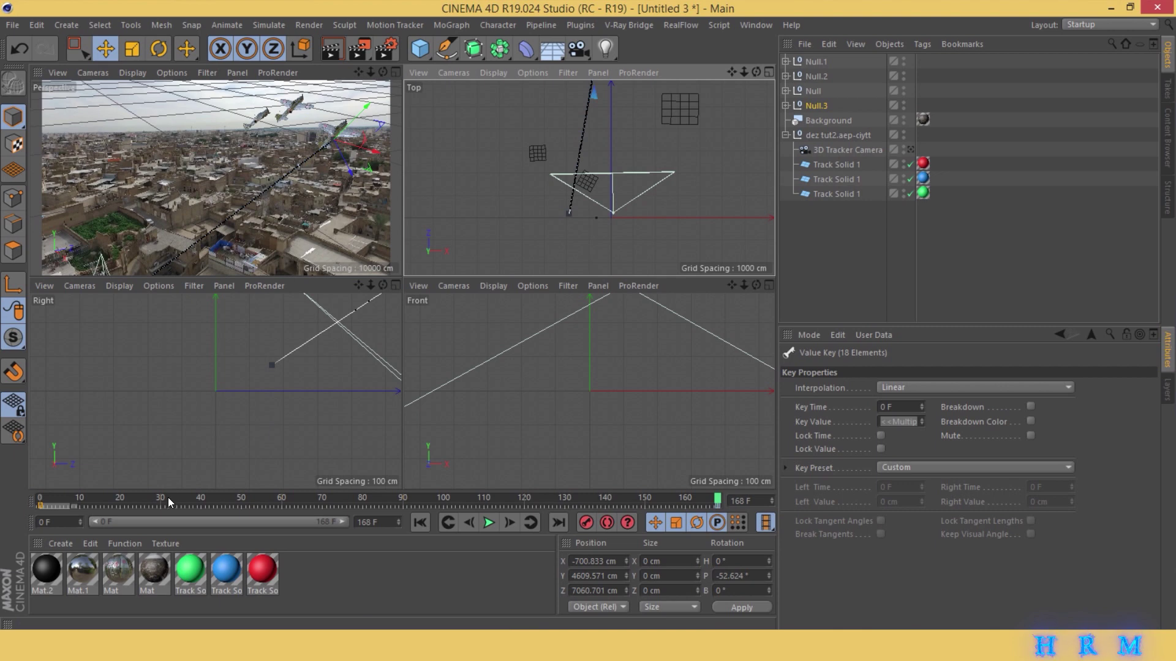
left_click_drag(170, 503, 41, 502)
mouse_move(590, 214)
left_mouse_down()
mouse_move(618, 214)
mouse_move(596, 199)
left_mouse_up()
left_click(586, 523)
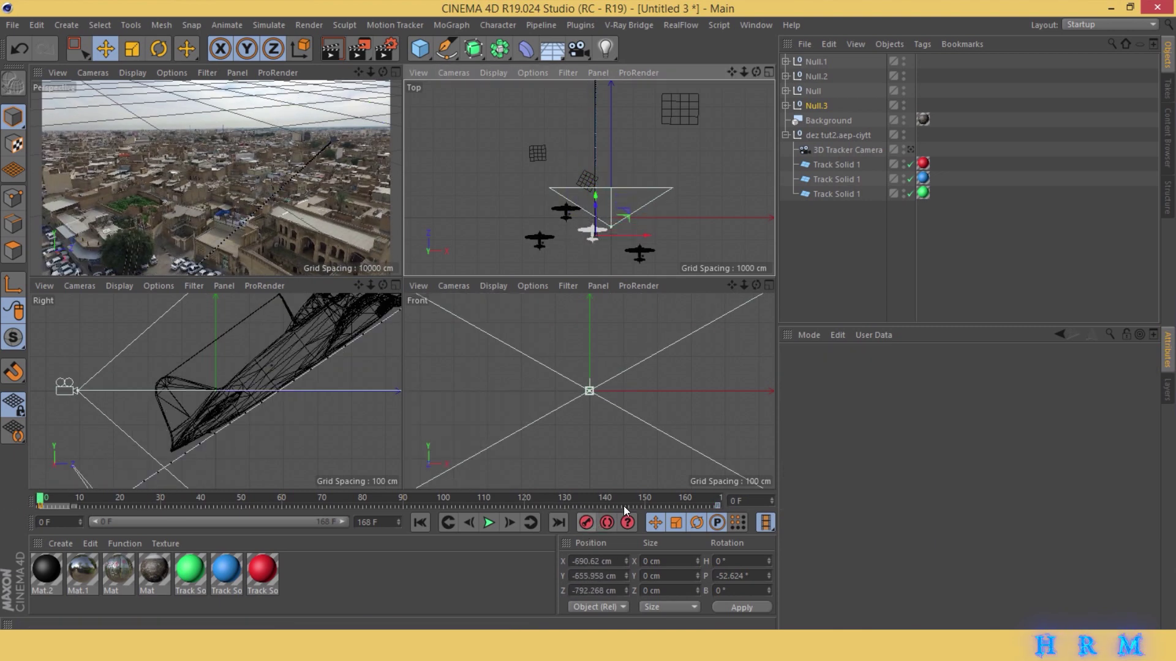
Set the interpolation of Null.3's frame 0 keyframe to Linear.
mouse_move(643, 503)
left_mouse_down()
mouse_move(768, 502)
mouse_move(643, 507)
left_mouse_up()
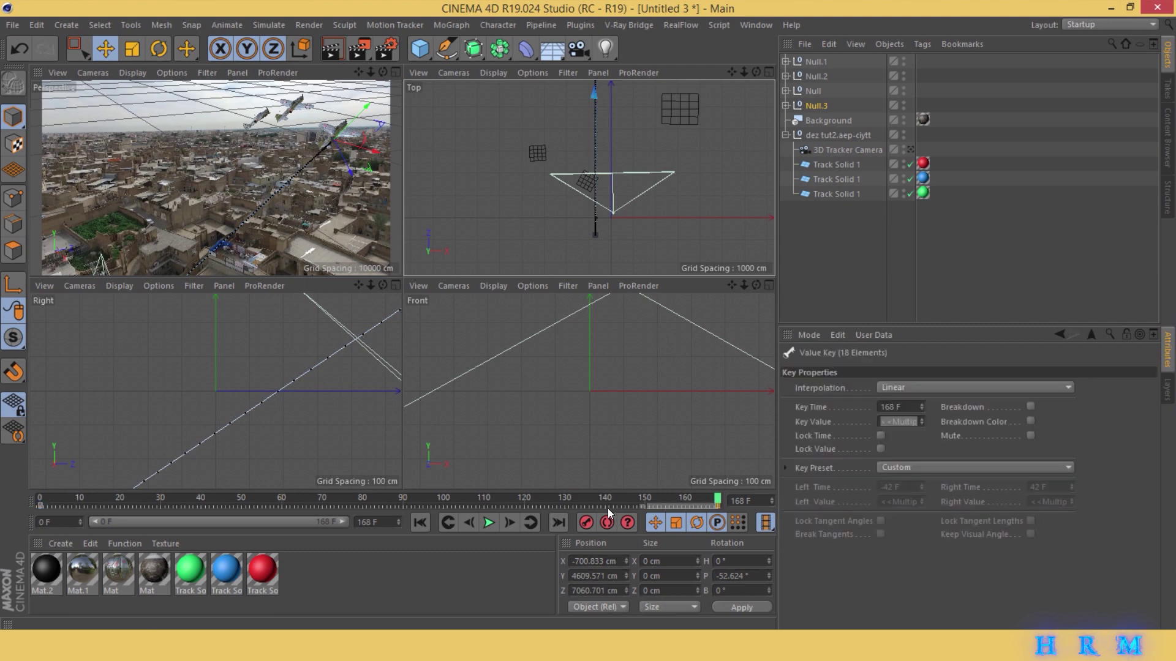
left_click_drag(19, 507, 18, 507)
left_click(971, 386)
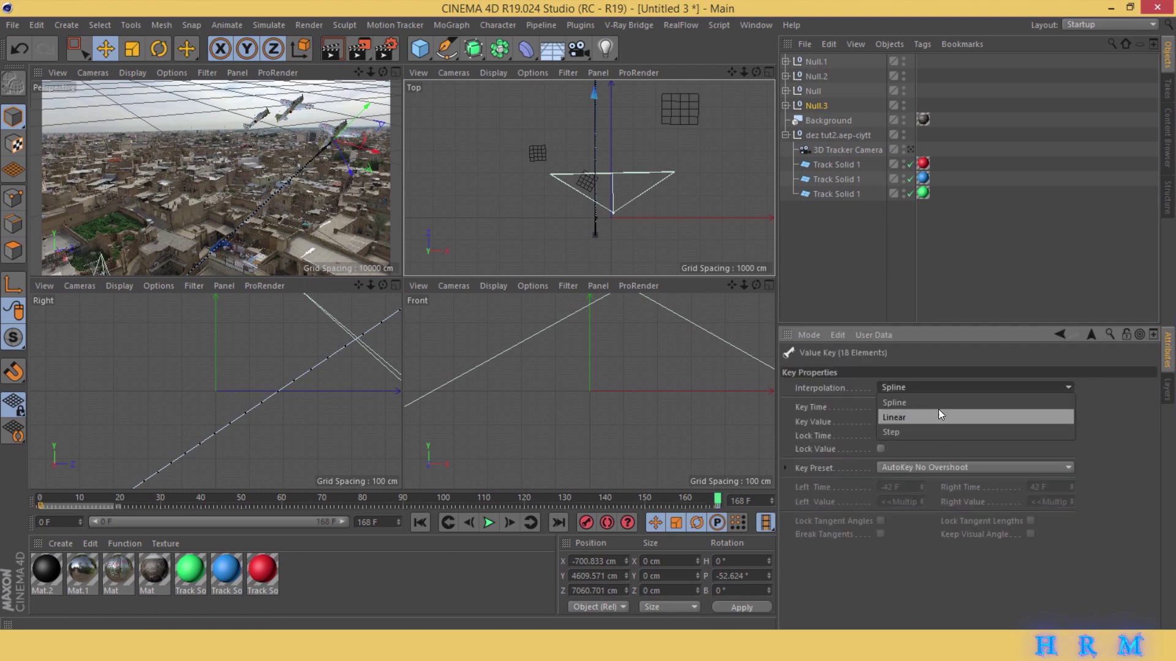
left_click(939, 414)
In the maximized 3D Tracker Camera view, delete the three Track Solid 1 planes and play the animation from the start.
left_click(396, 72)
left_click(910, 150)
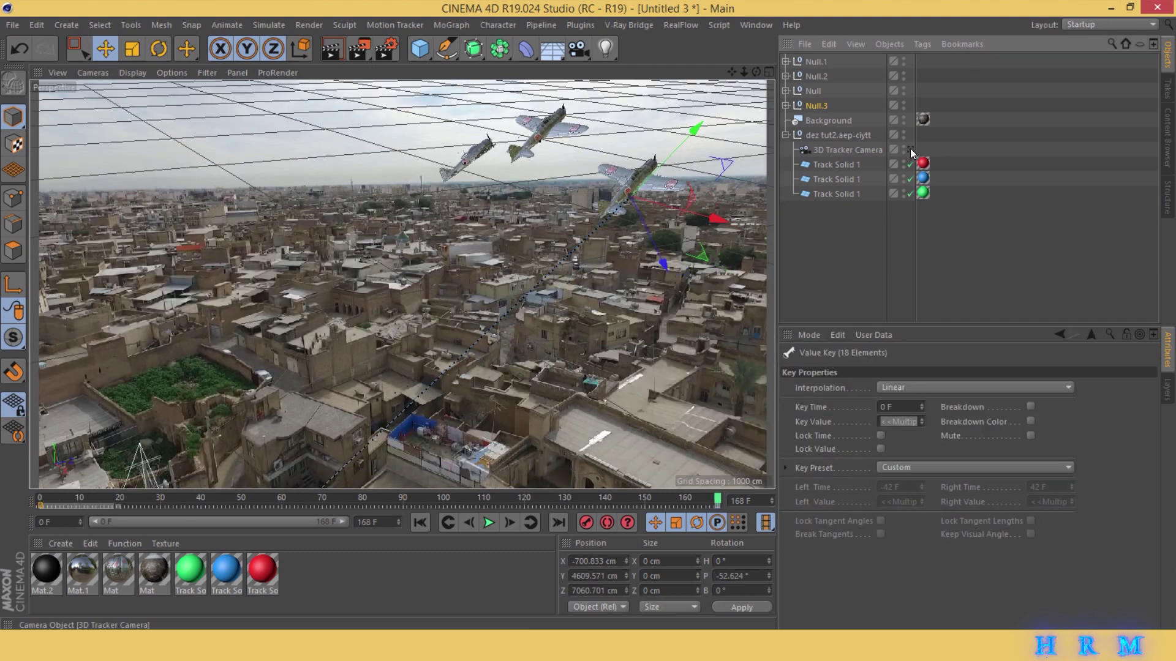
left_click(418, 524)
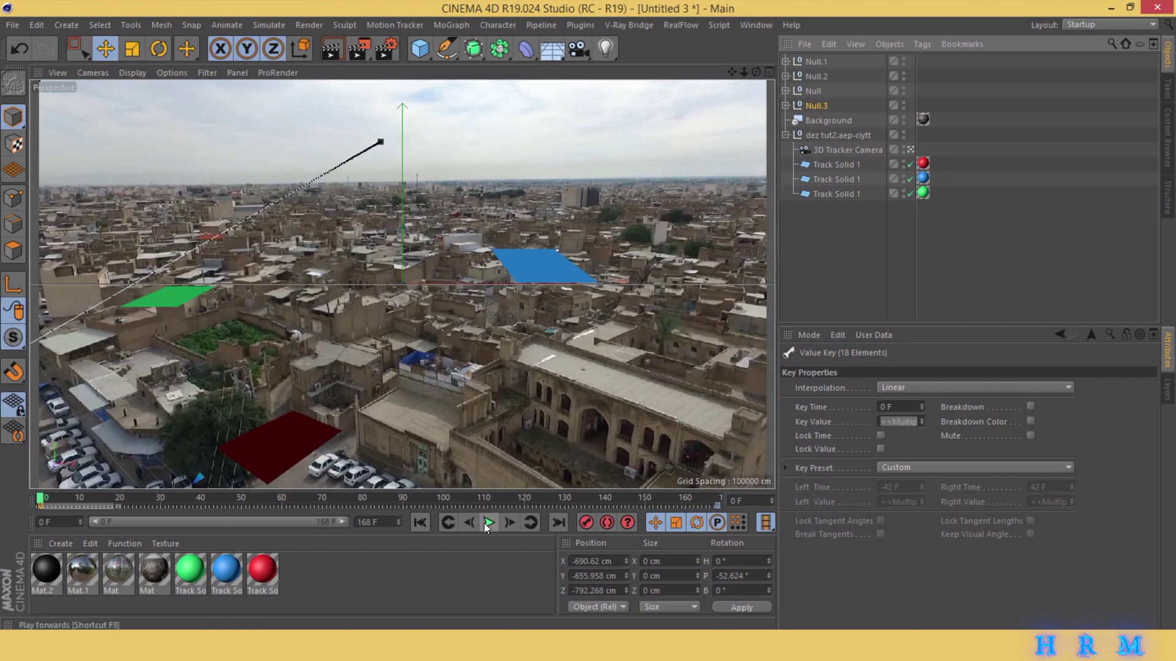
left_click(813, 219)
left_click_drag(843, 163, 838, 203)
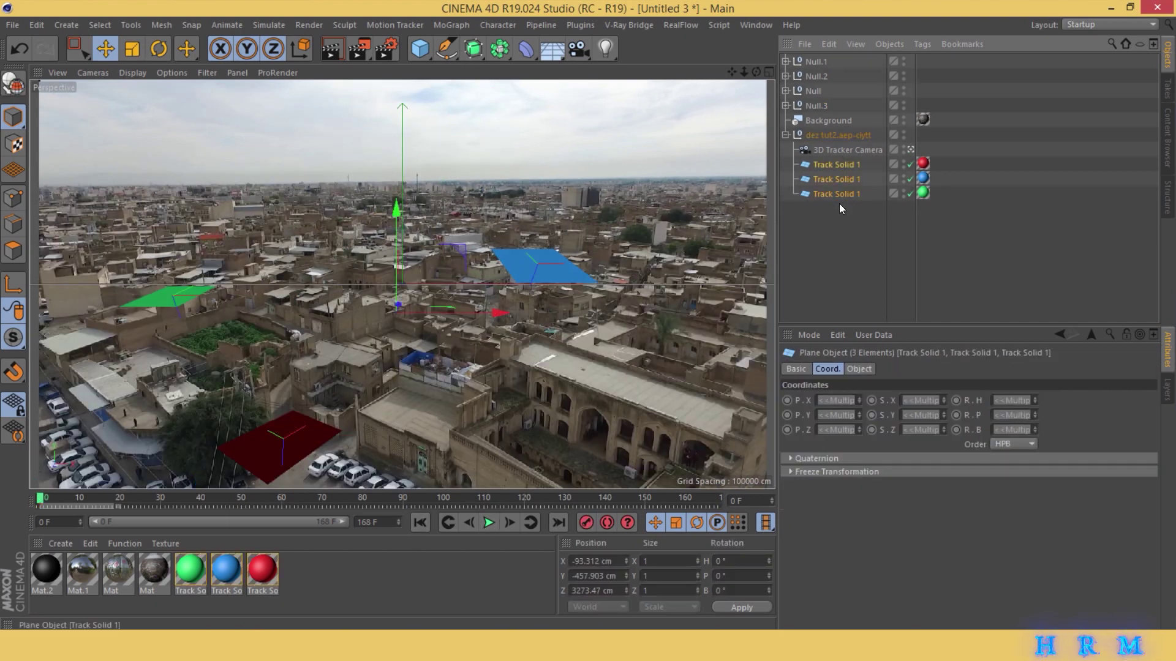
key("Delete")
left_click(489, 522)
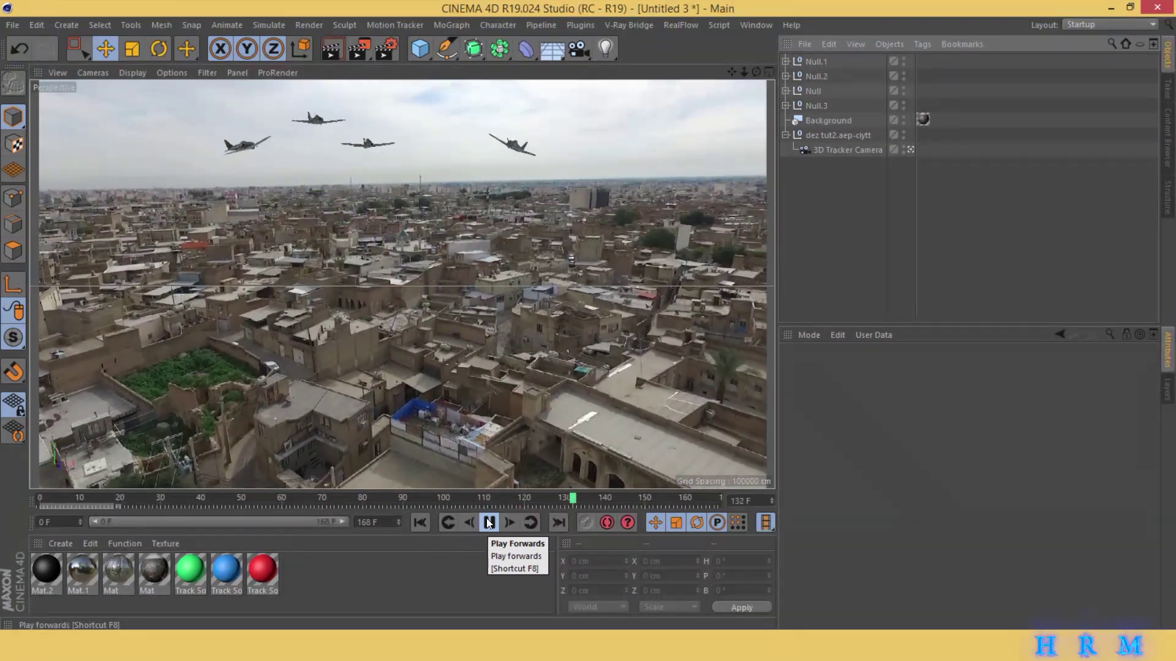
left_click(489, 522)
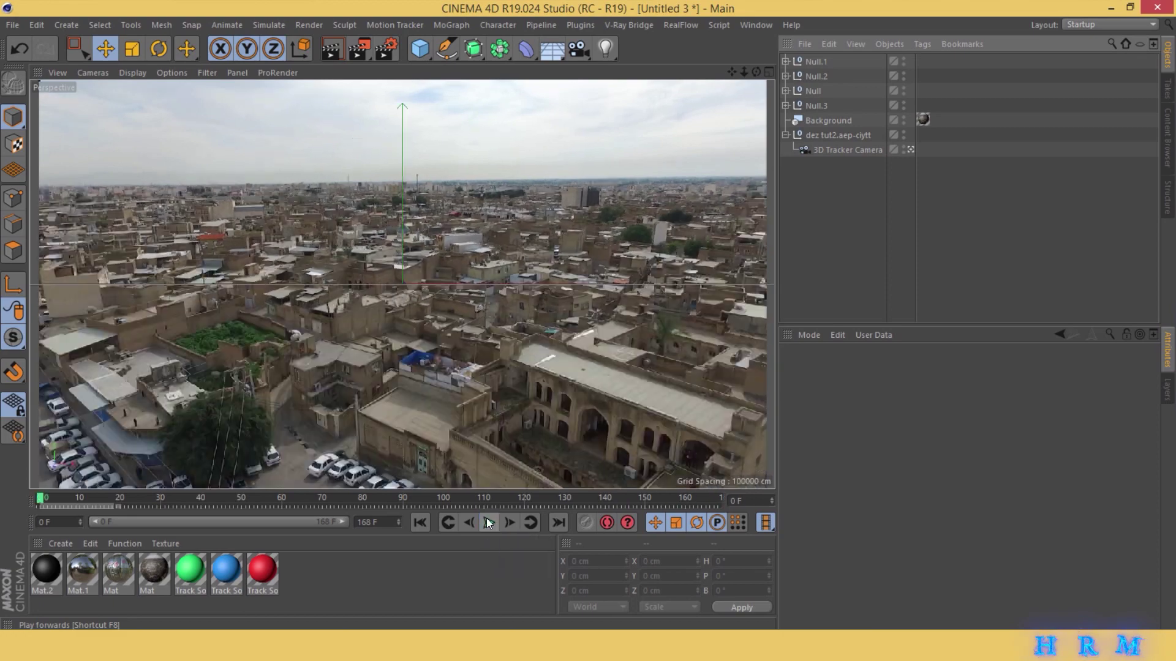
At frame 168, move Null.1 to about X 3861, Y 4685, Z 6942 cm and record it as a Linear keyframe.
left_click(812, 107)
left_click_drag(659, 499, 790, 485)
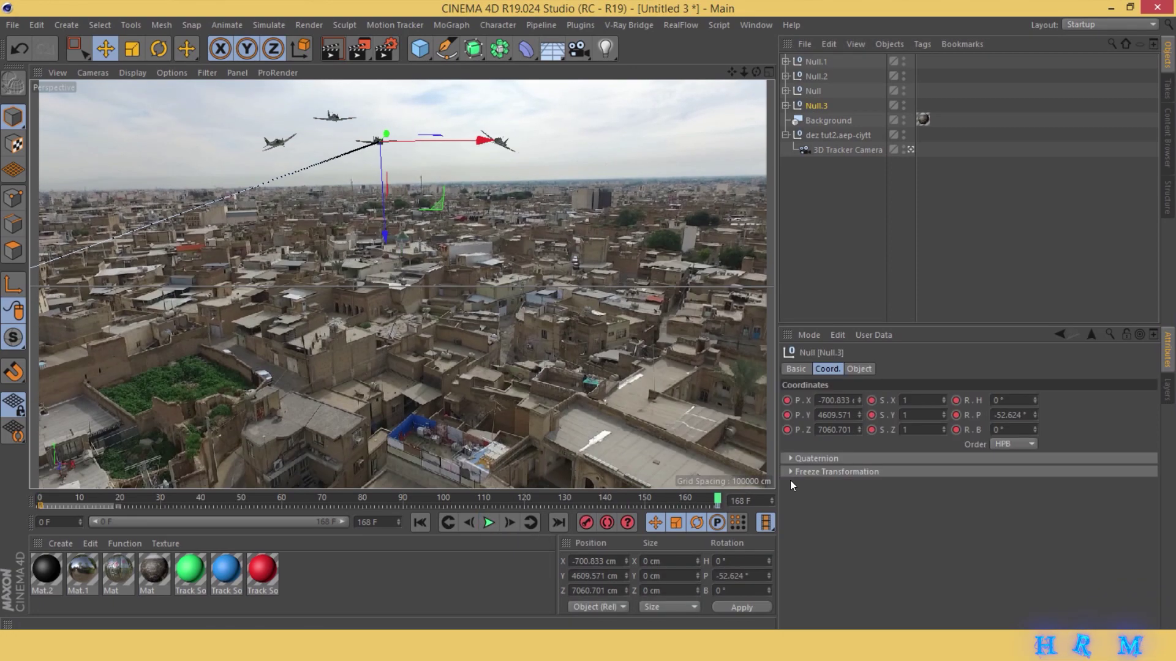
left_click(816, 78)
left_click(811, 64)
left_click_drag(484, 180, 563, 162)
left_click(587, 525)
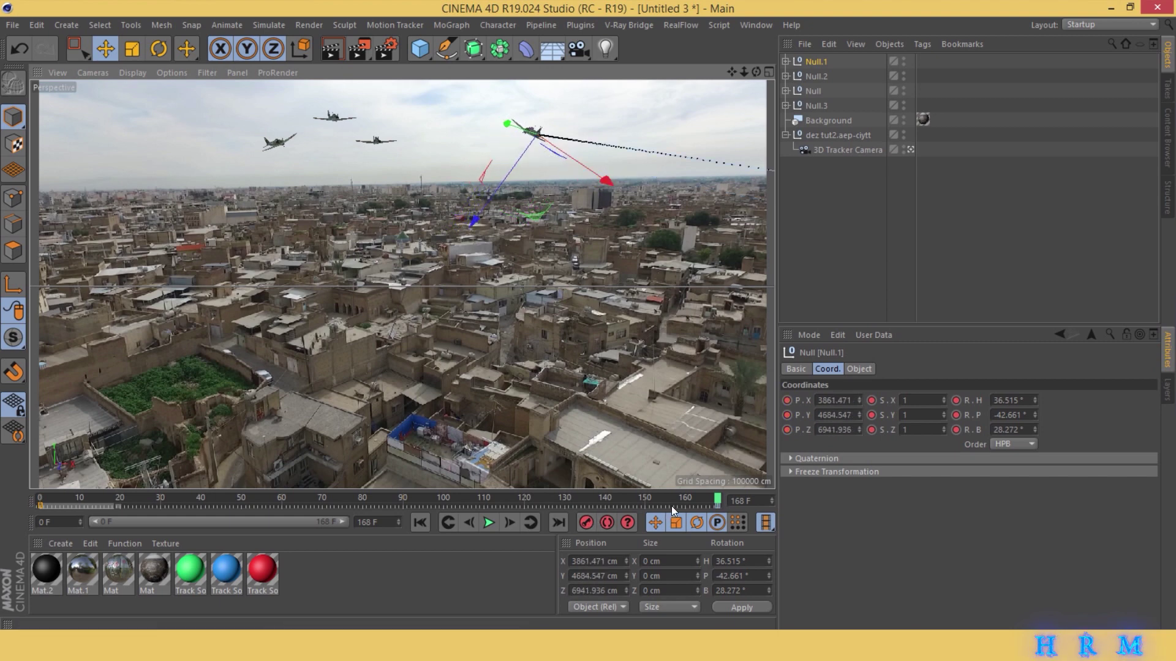
left_click_drag(669, 507, 721, 507)
left_click(894, 389)
left_click(892, 415)
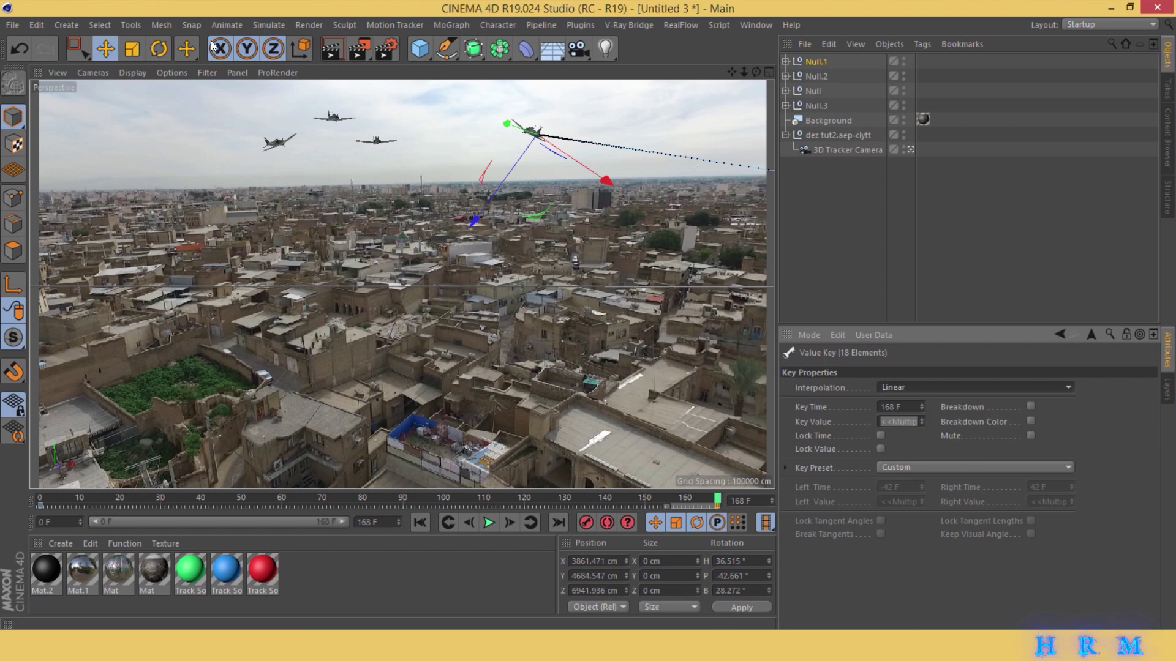
Rotate Null.1 to about H 28.3°, P -45.5°, B 22.5° and record it as a Linear keyframe at frame 168.
left_click(159, 49)
left_click_drag(484, 102, 477, 115)
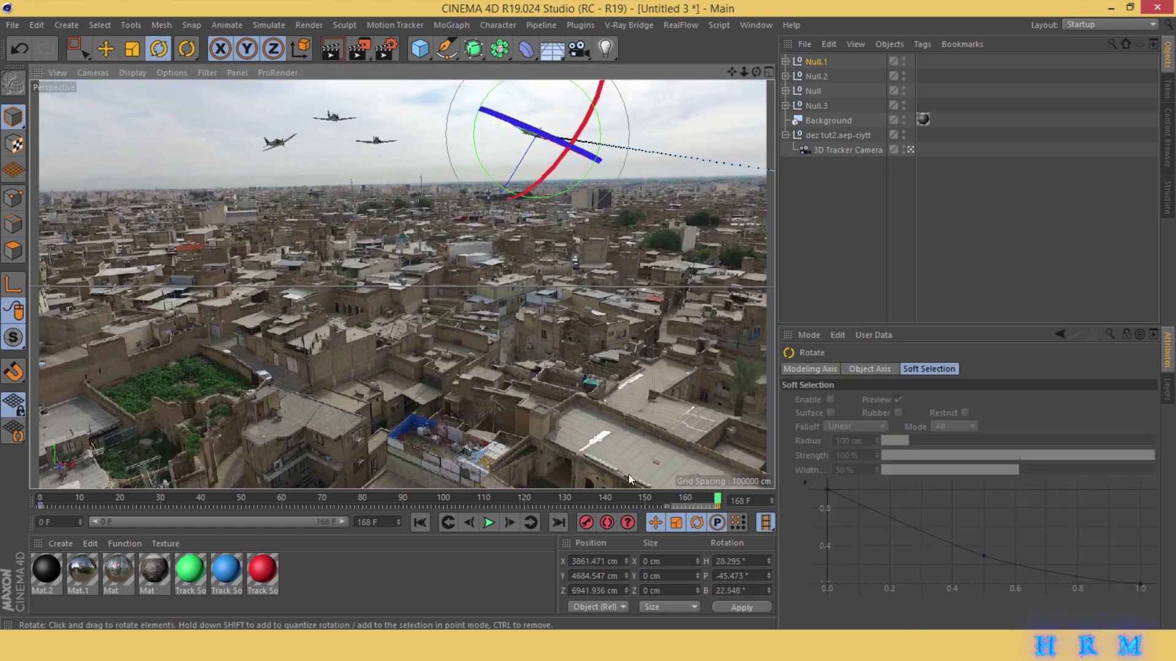
left_click_drag(615, 507, 718, 507)
left_click(896, 388)
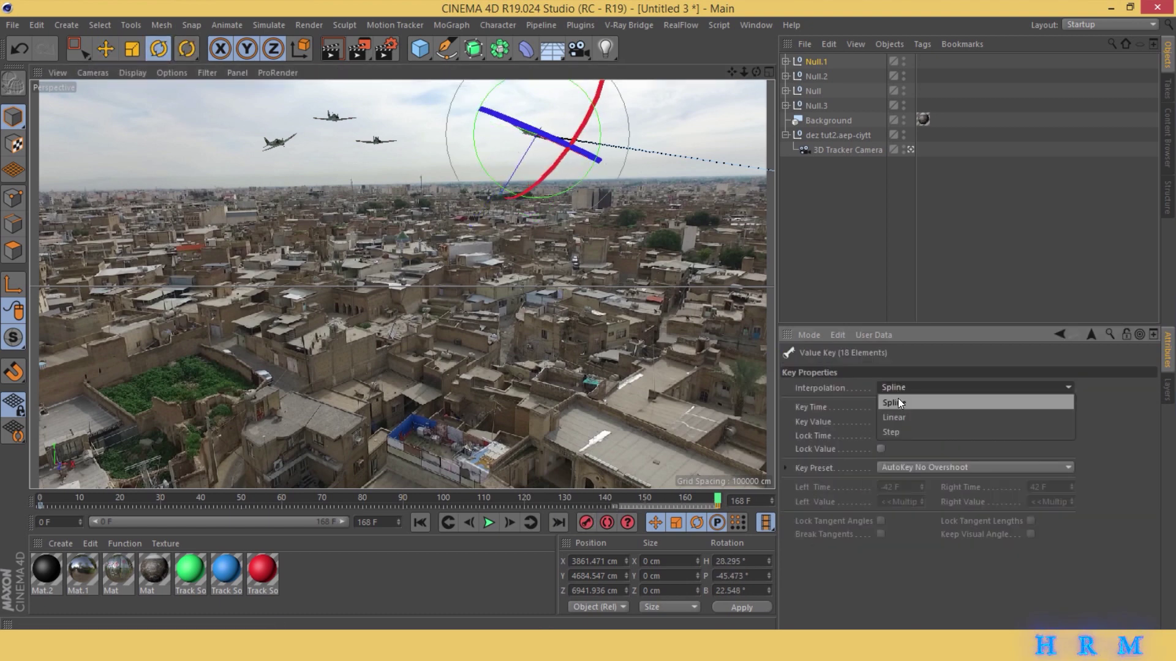
left_click(894, 417)
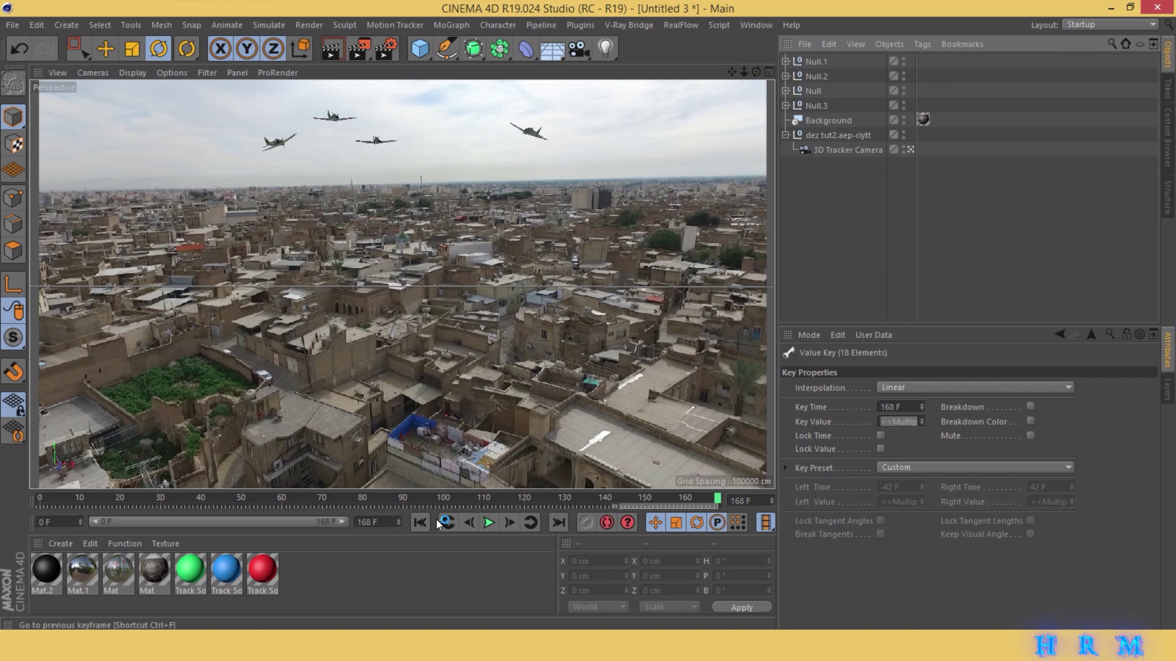
Play the animation from the start to check the adjusted formation of four airplanes.
left_click(420, 522)
left_click(489, 522)
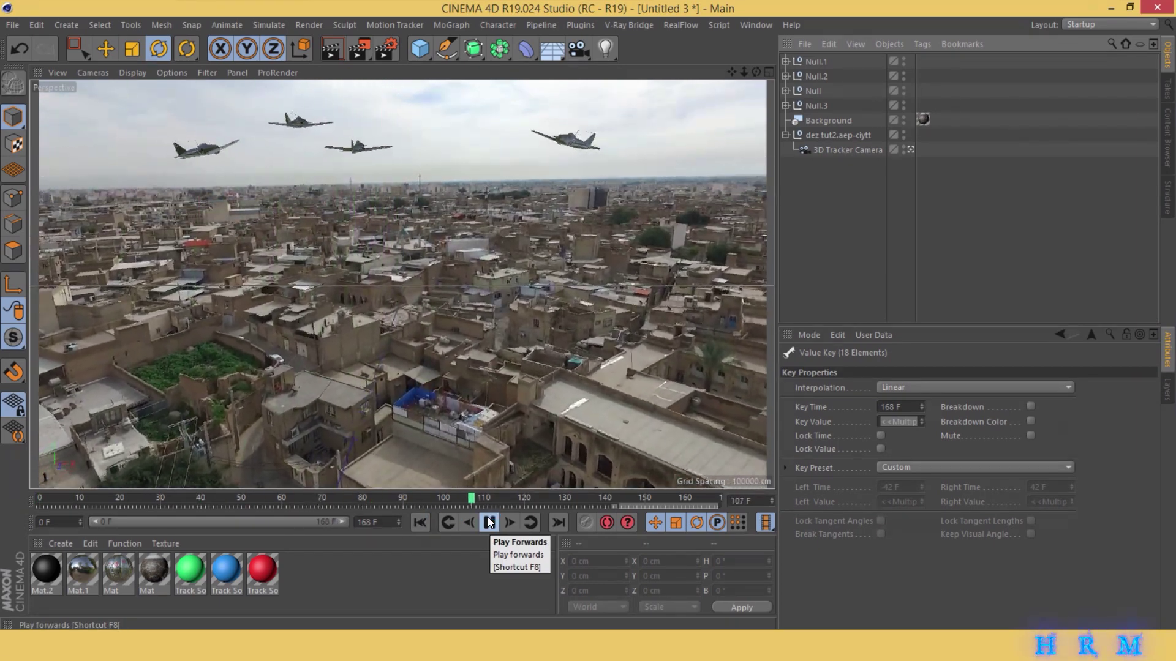
left_click(489, 522)
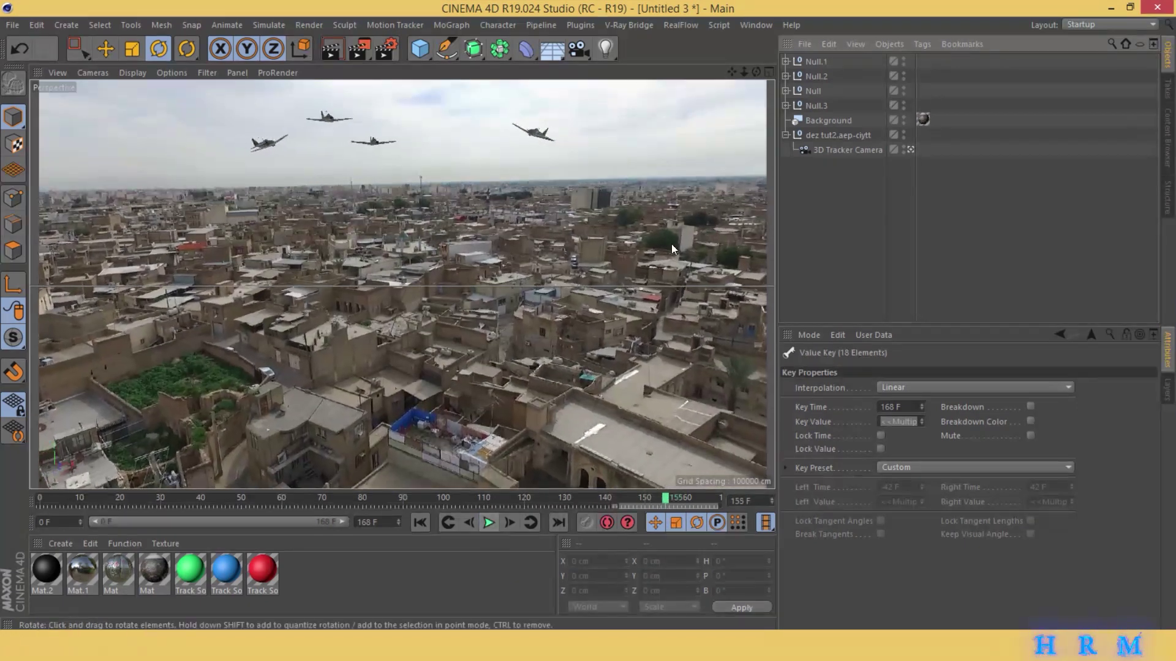
Add a Sky object and create a new material with its Reflectance channel turned off.
left_click_drag(552, 49, 688, 64)
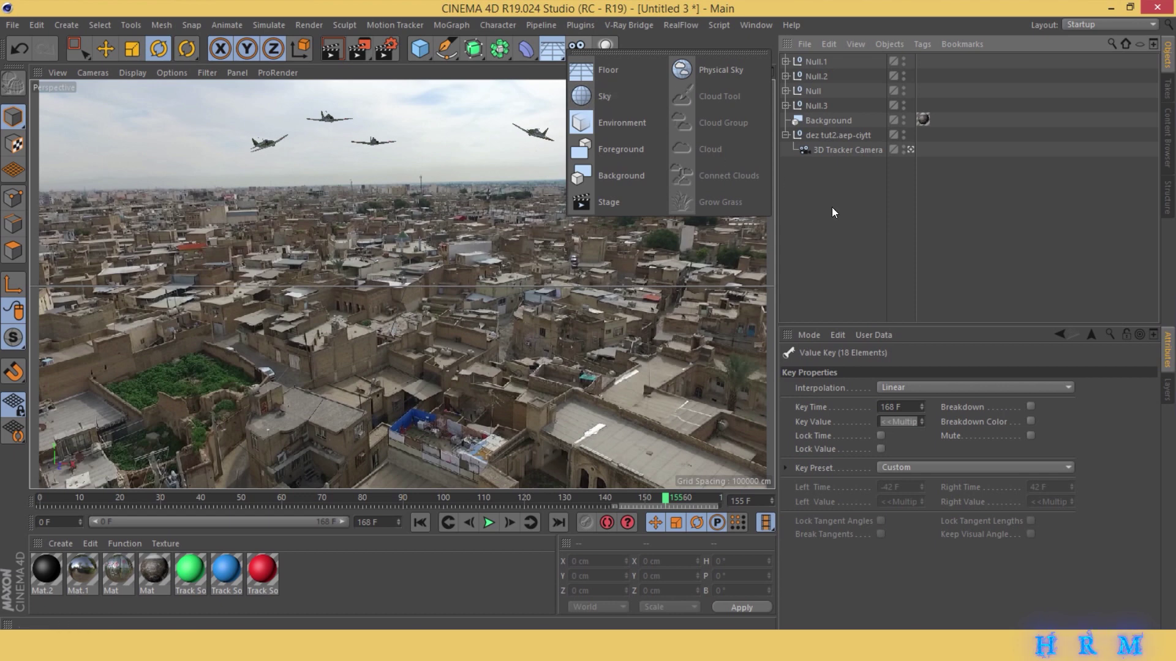
left_click(612, 99)
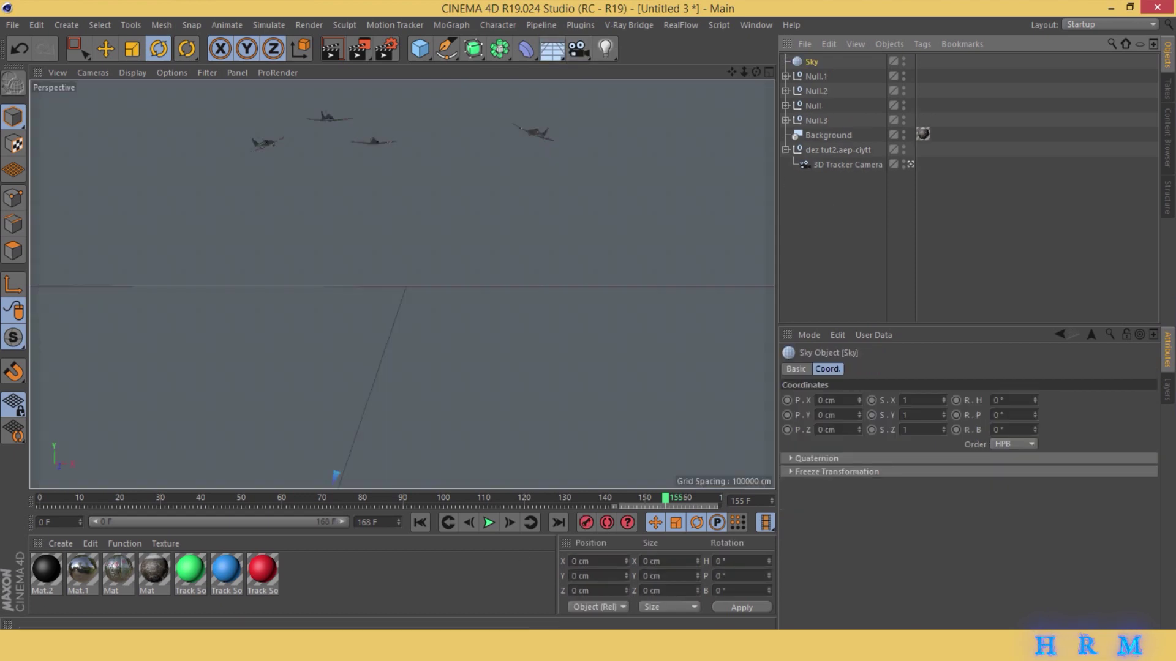
double_click(368, 592)
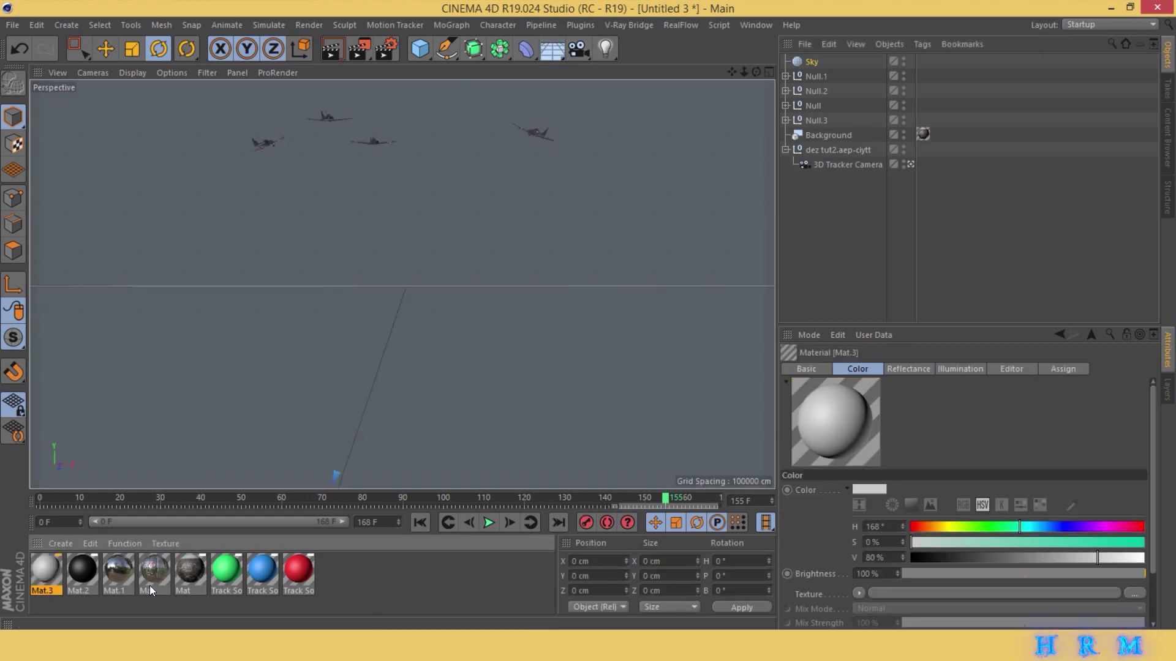
double_click(53, 572)
left_click(294, 307)
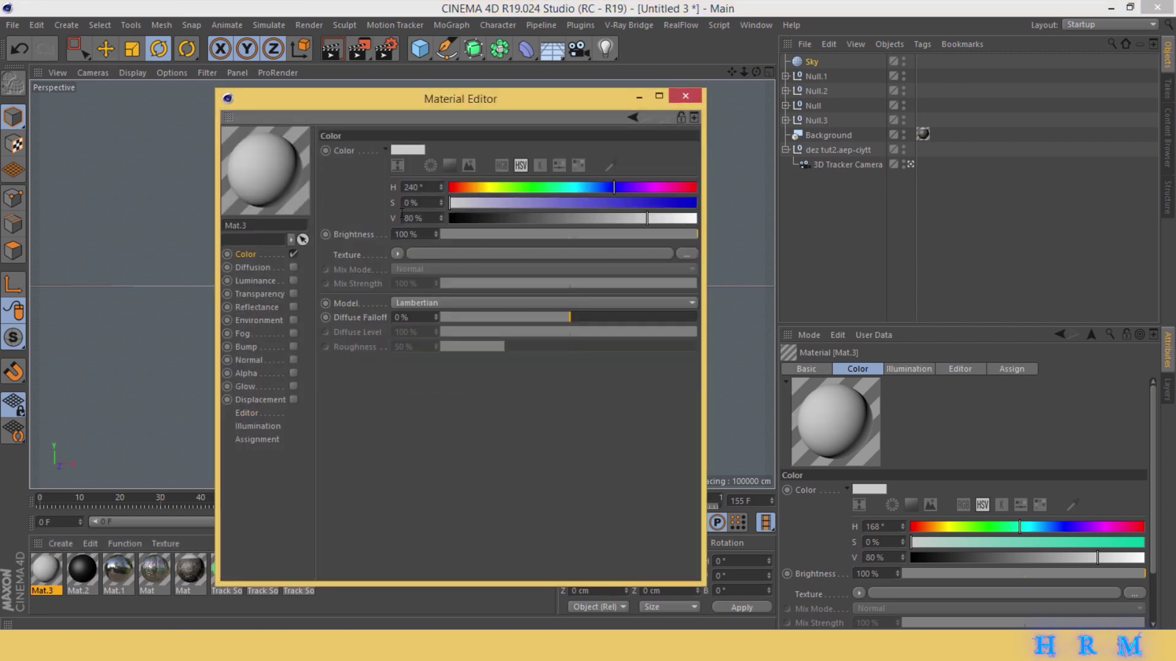
Load ciytt_00000.png as the new material's color texture without copying it to the project location.
left_click(686, 254)
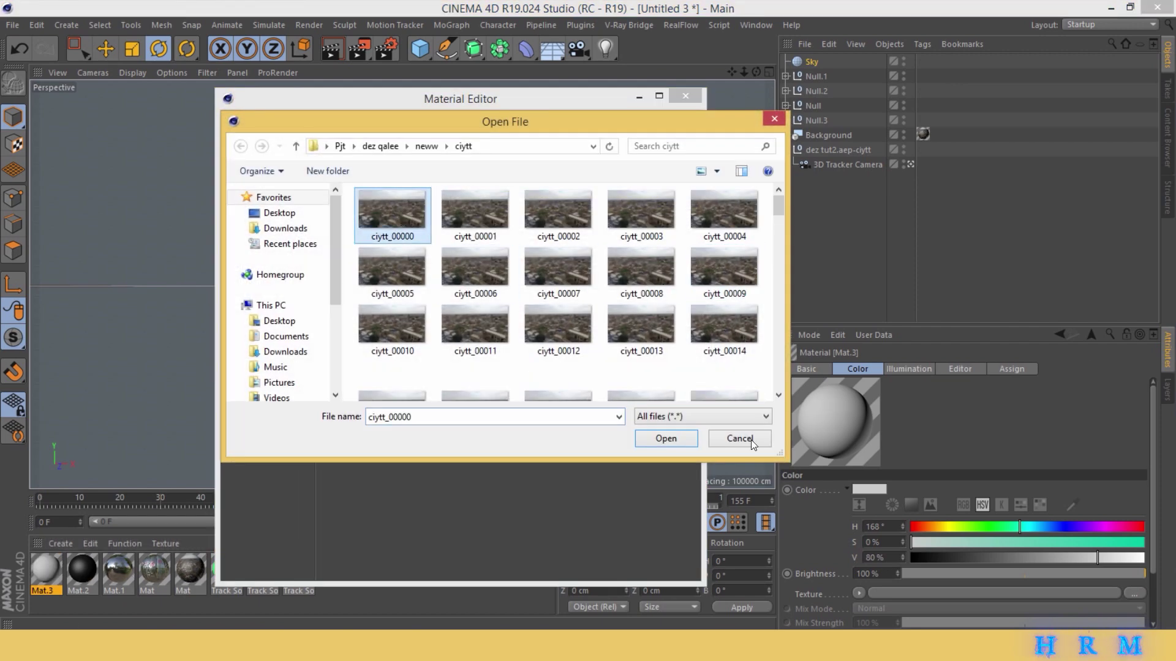
left_click(648, 438)
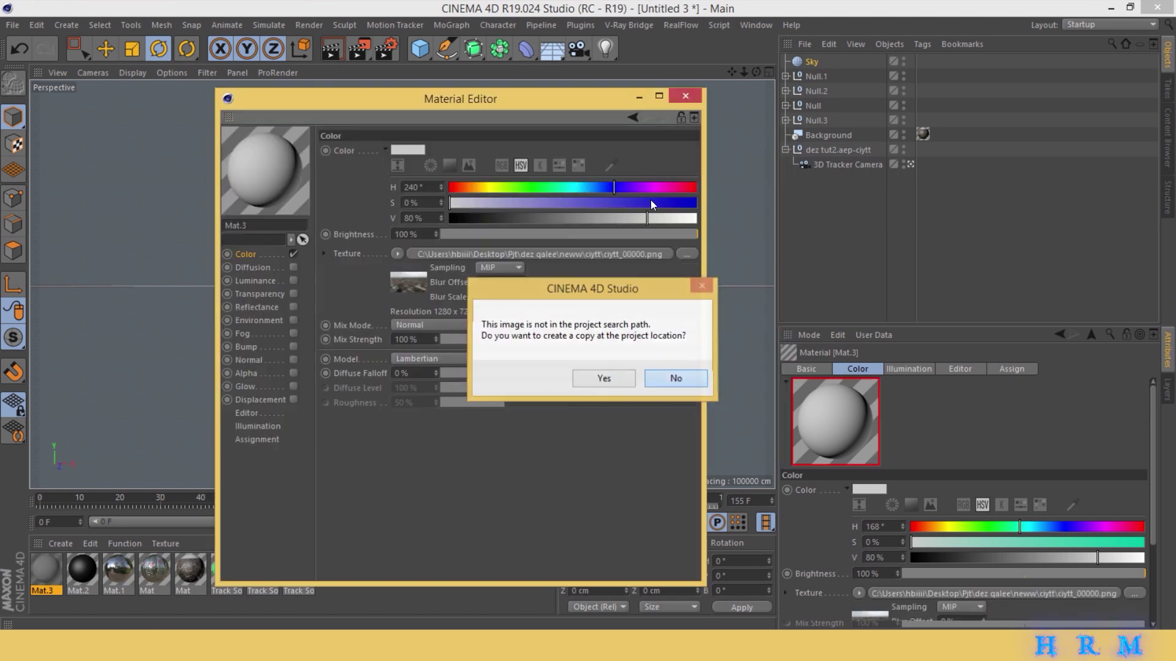
left_click(675, 379)
left_click(677, 95)
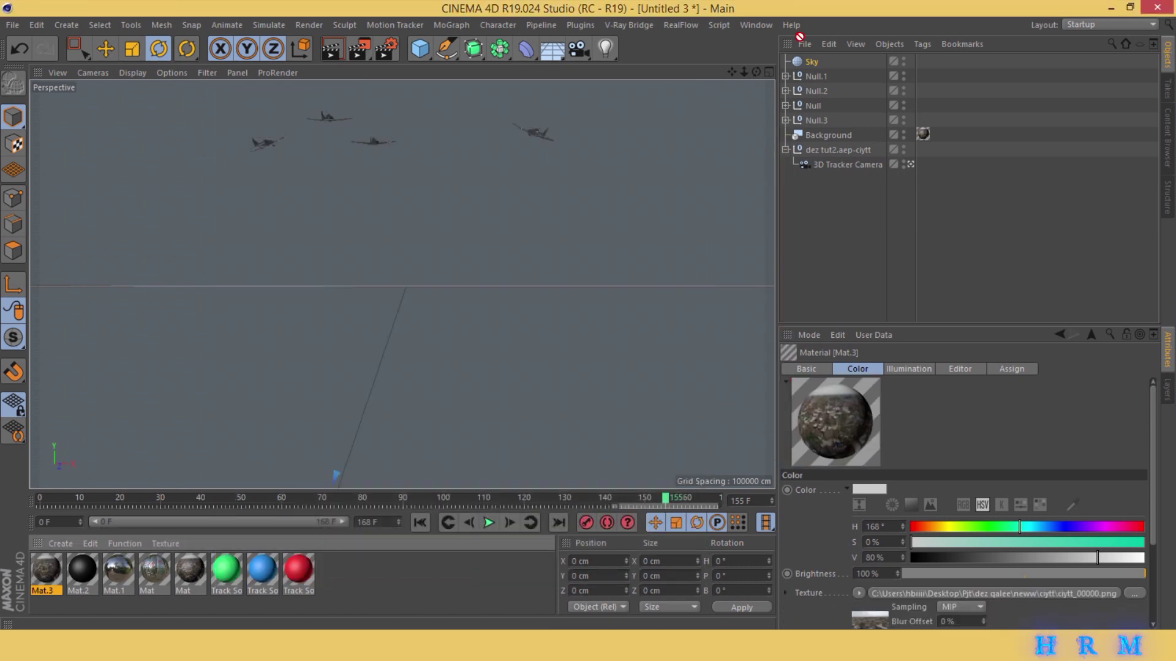
Apply Mat.3 to the Sky object and open the properties of its texture tag.
left_click(813, 62)
right_click(813, 61)
mouse_move(887, 20)
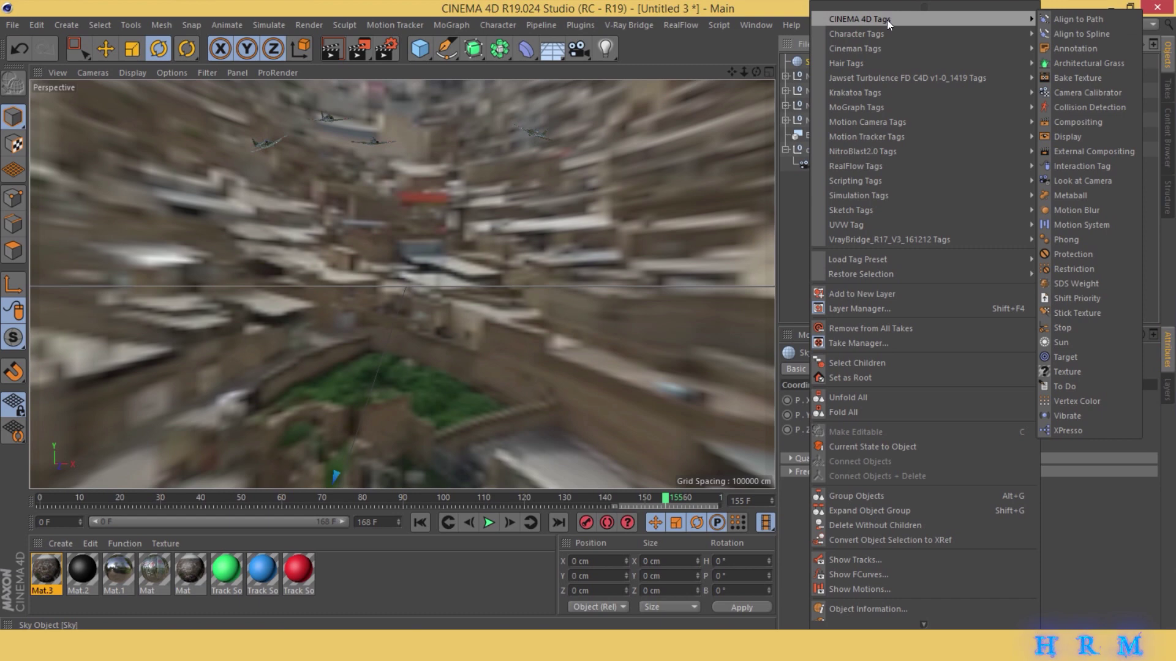
left_click(795, 243)
left_click(923, 60)
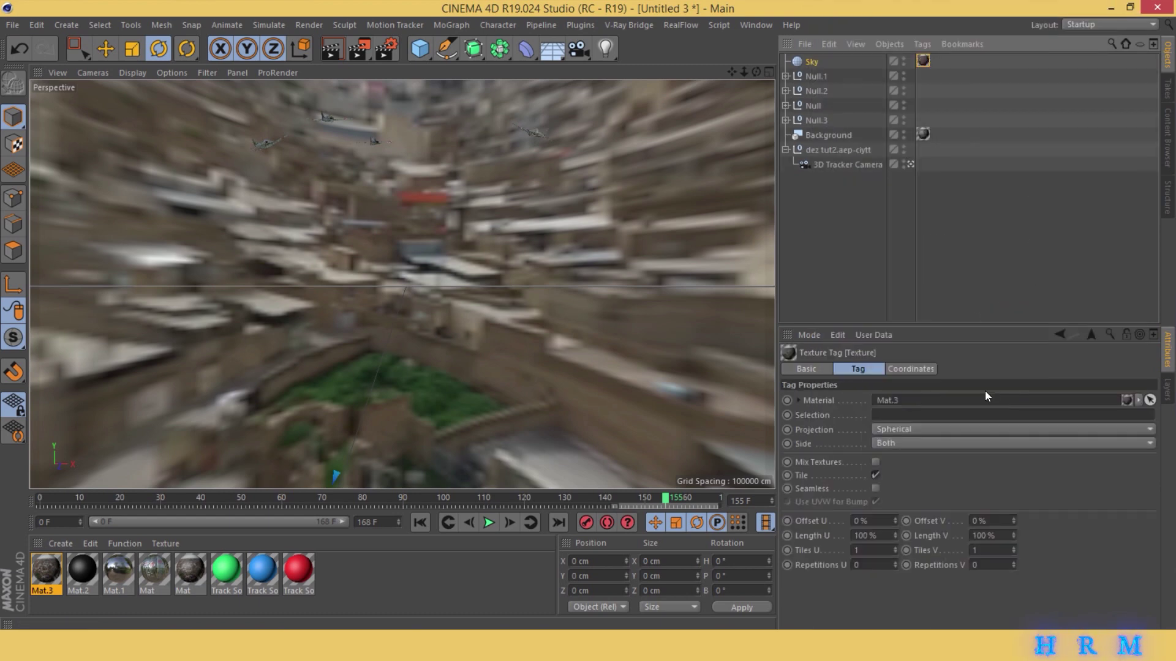
Shift the Sky texture's Offset V and give the Sky a Compositing tag with Seen by Camera turned off.
left_click_drag(1013, 523, 1013, 504)
right_click(808, 61)
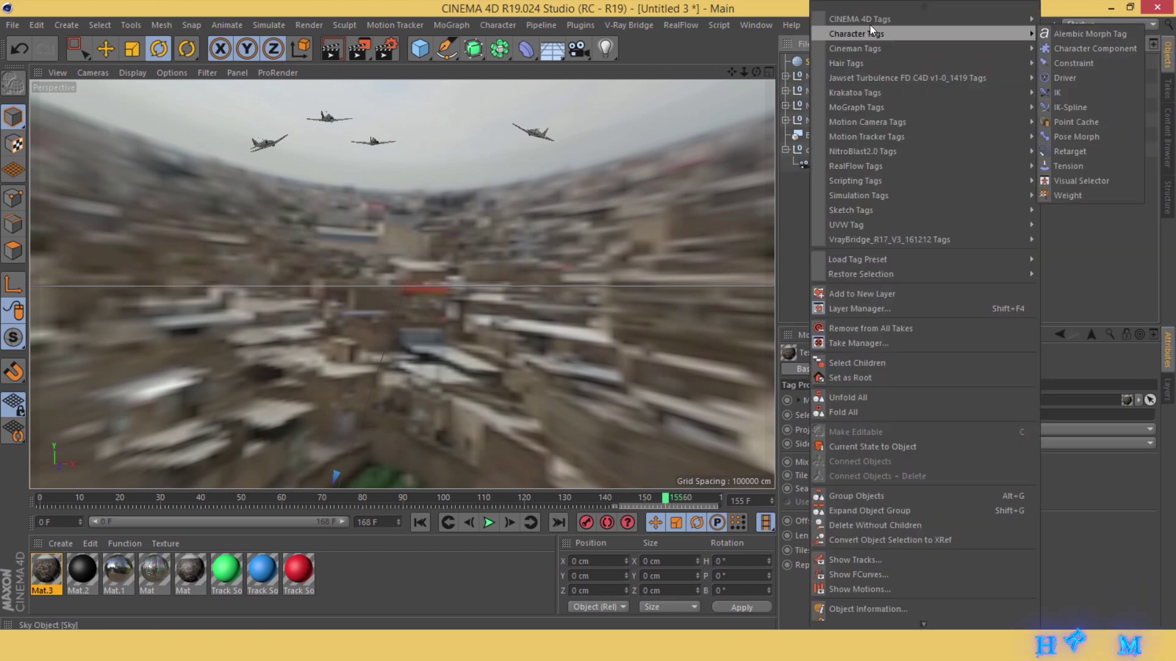
mouse_move(901, 21)
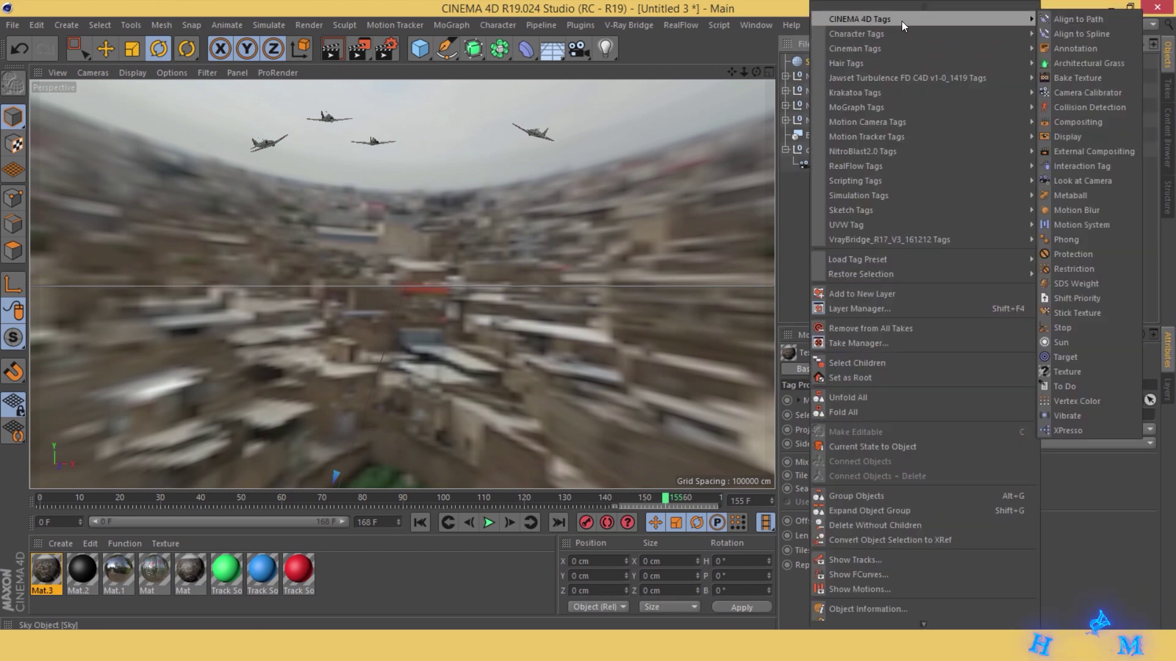
left_click(1077, 122)
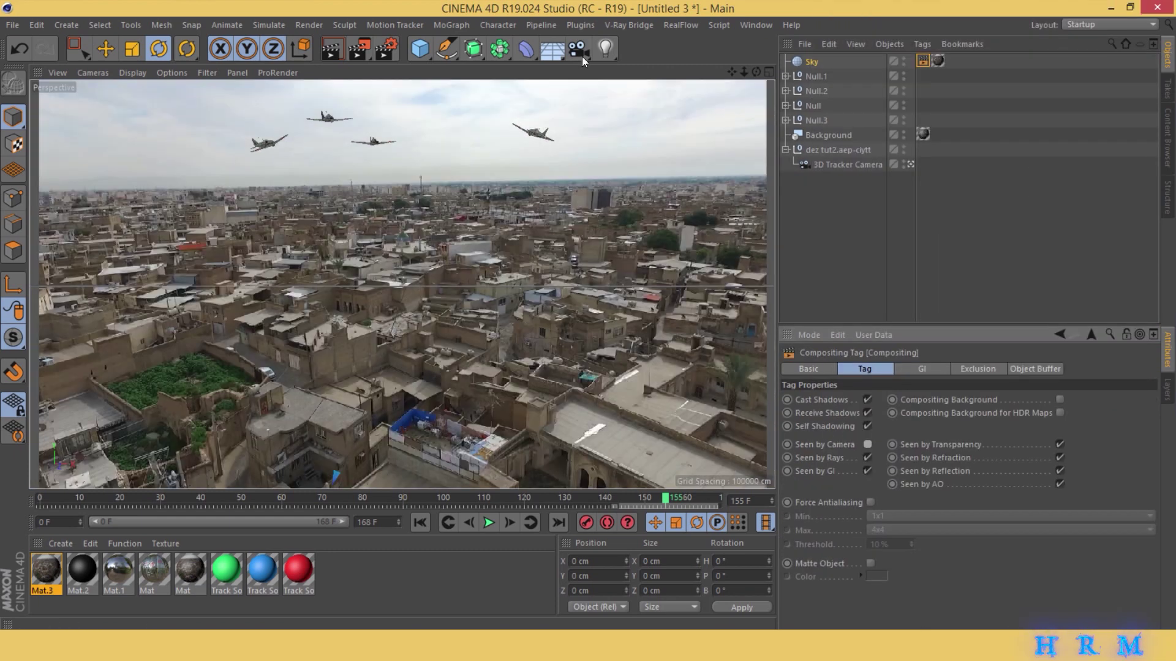
Add a Physical Sky with its Sky option turned off and test-render the view at frame 42.
left_click_drag(582, 60, 686, 69)
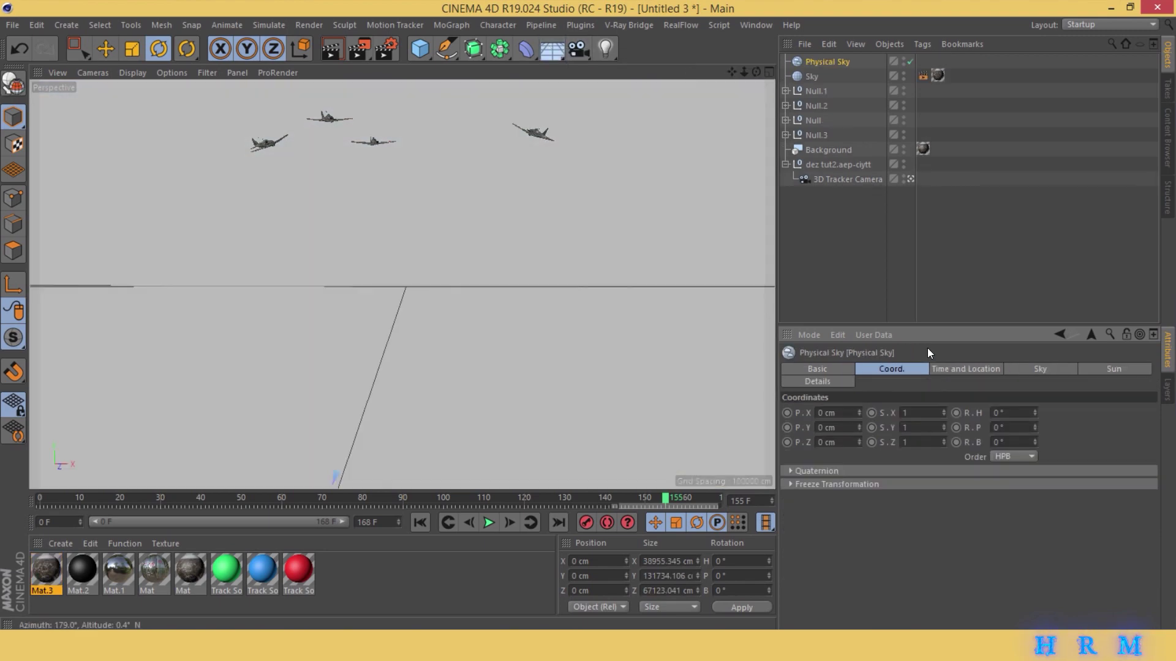
left_click(940, 370)
left_click(817, 369)
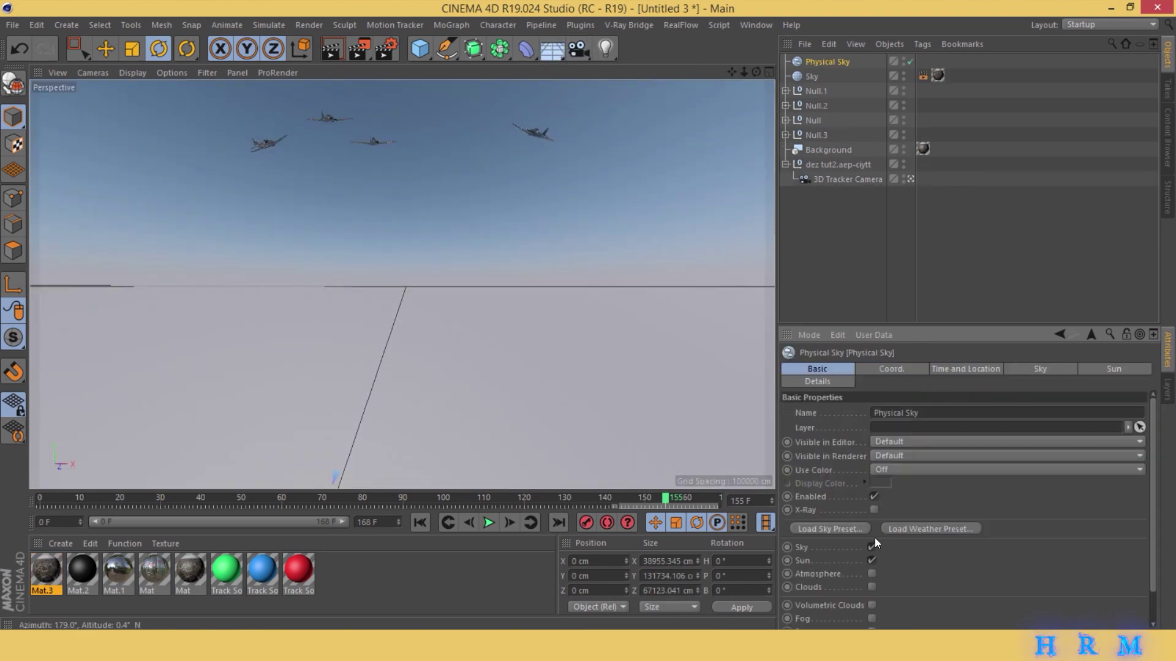
left_click(872, 547)
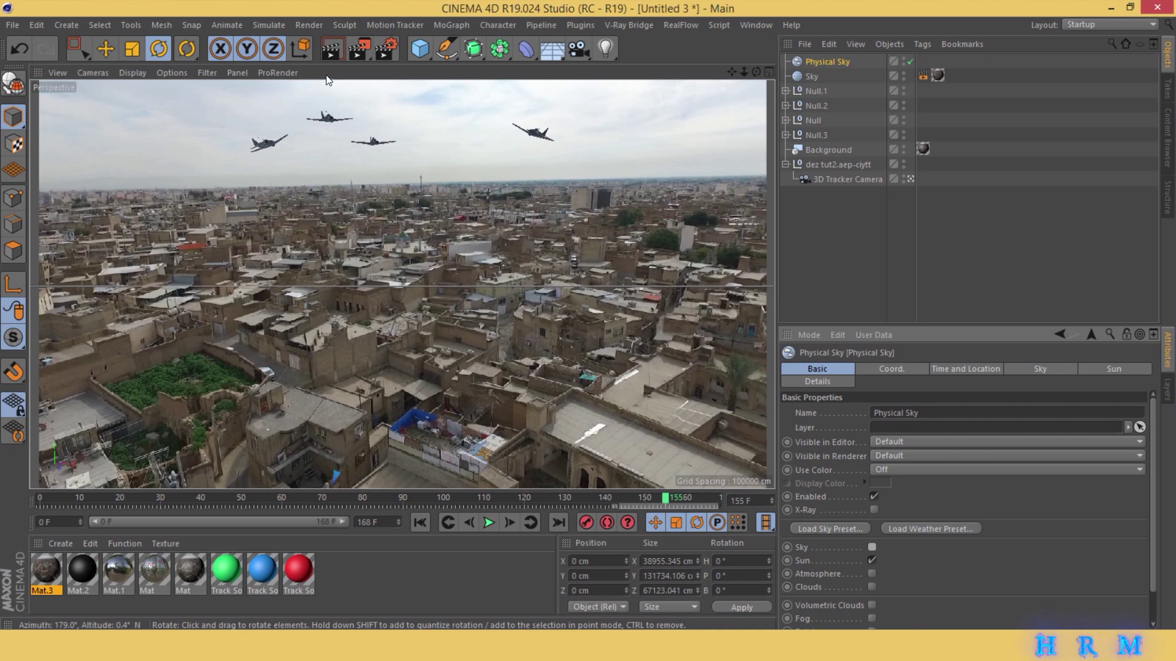
left_click_drag(449, 497, 210, 496)
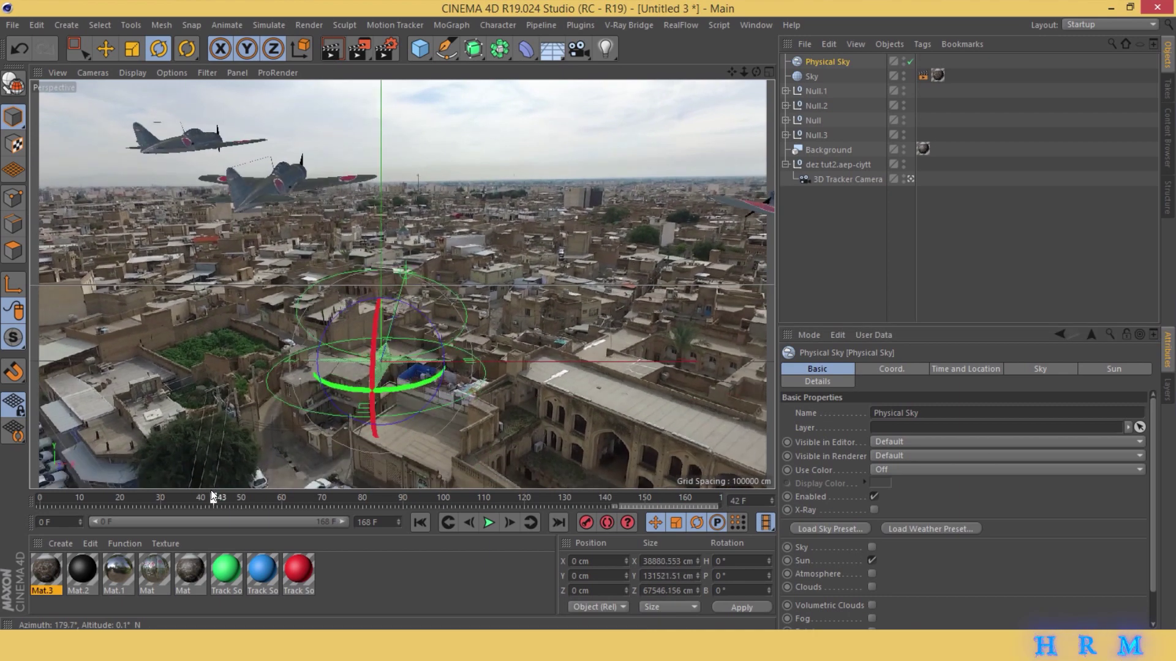
left_click(331, 49)
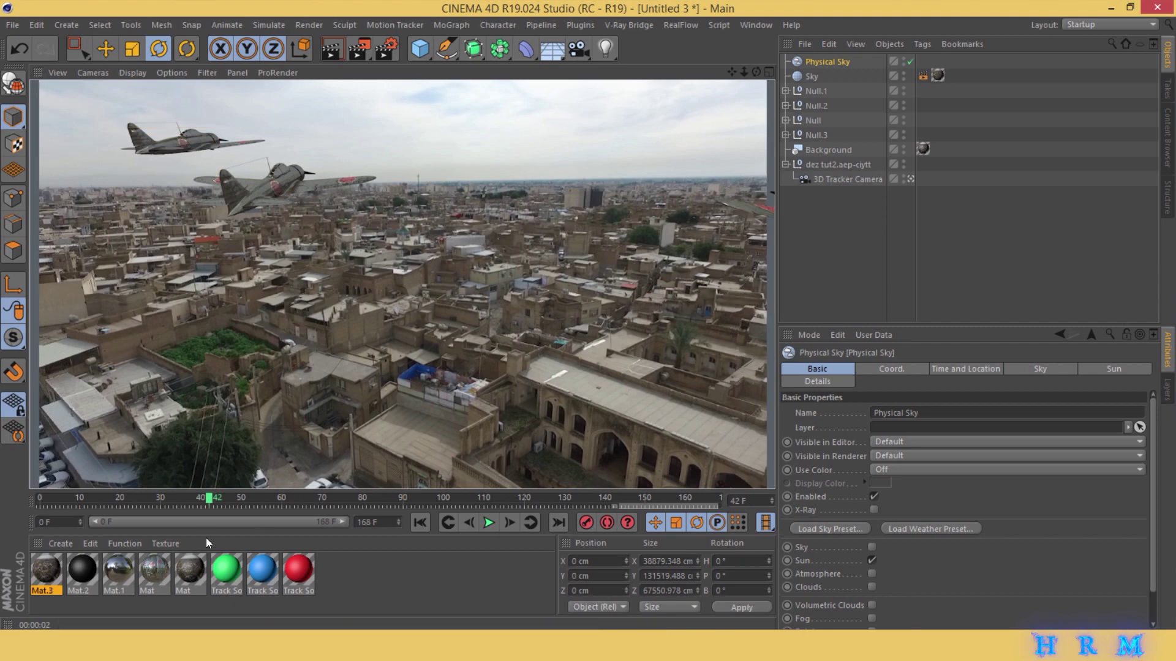
At frame 70, hide the Background object in the renderer and test-render the view.
left_click_drag(208, 497, 322, 497)
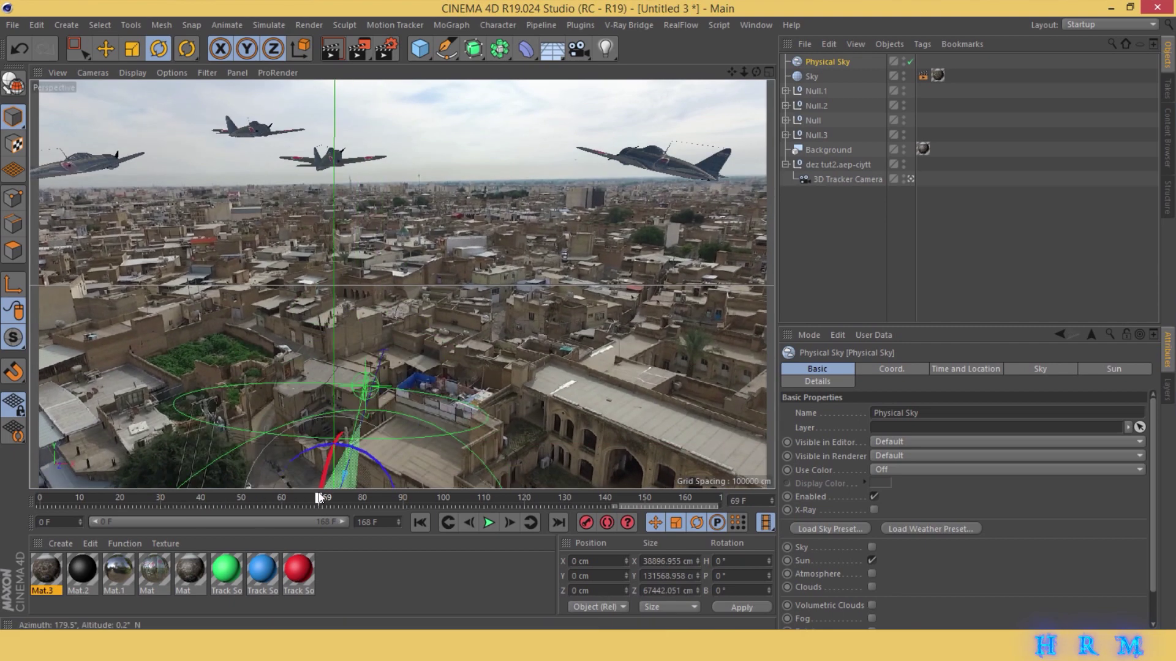
left_click(568, 248)
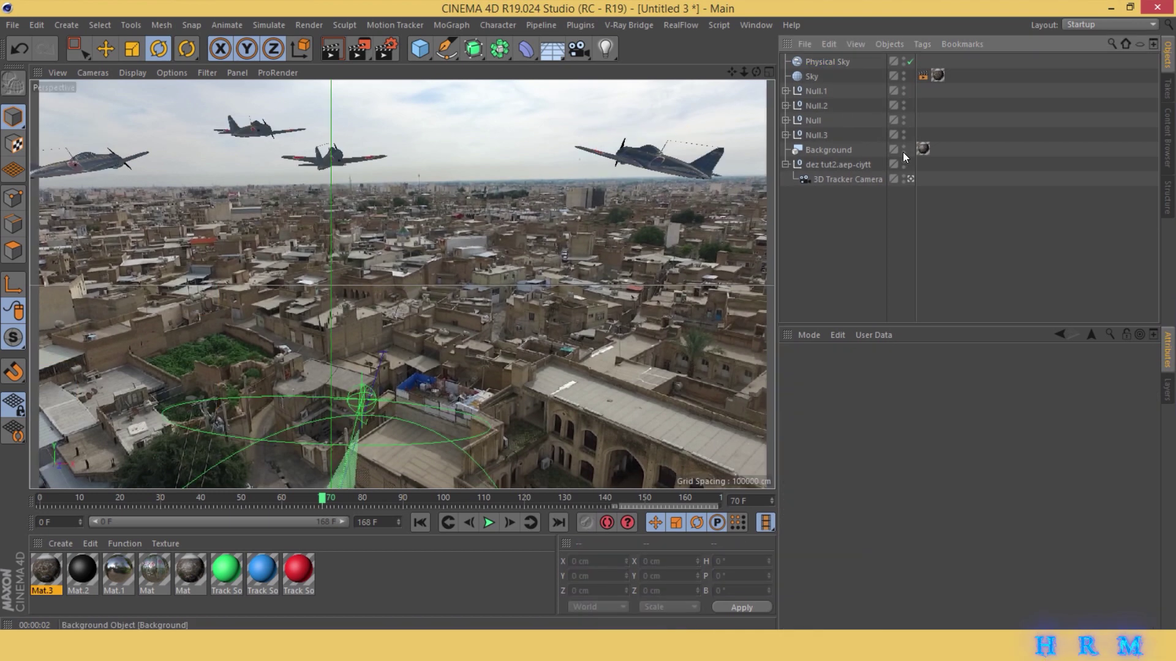
left_click(903, 153)
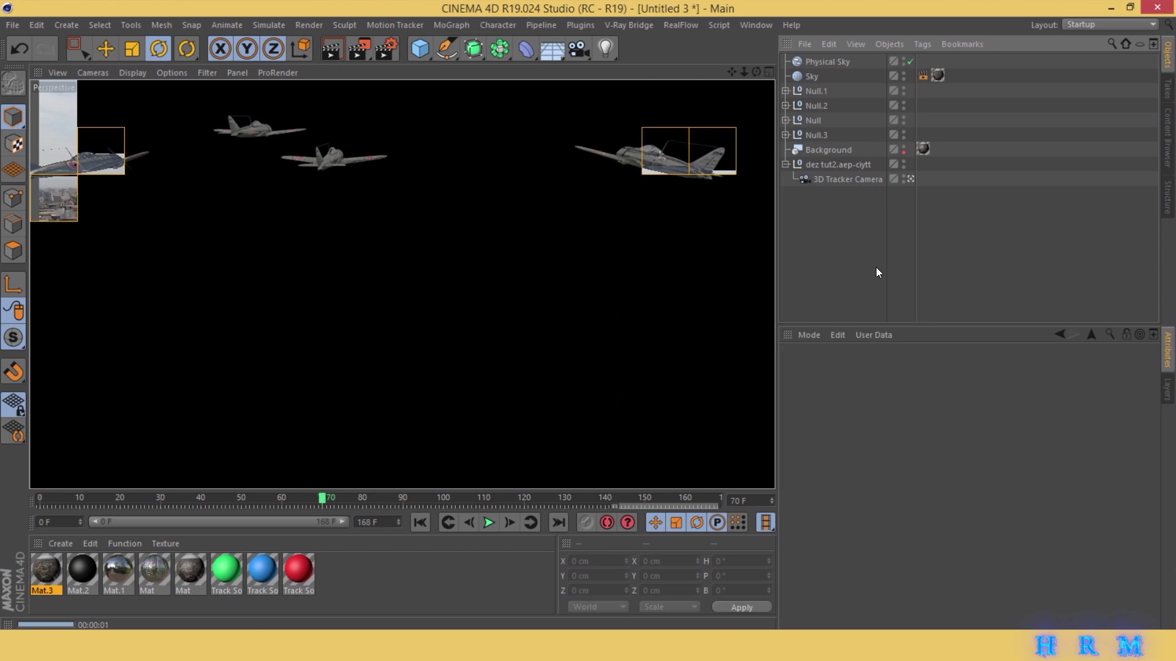
Change the renderer to Standard and render the animation to the Picture Viewer as a PNG sequence.
left_click(387, 49)
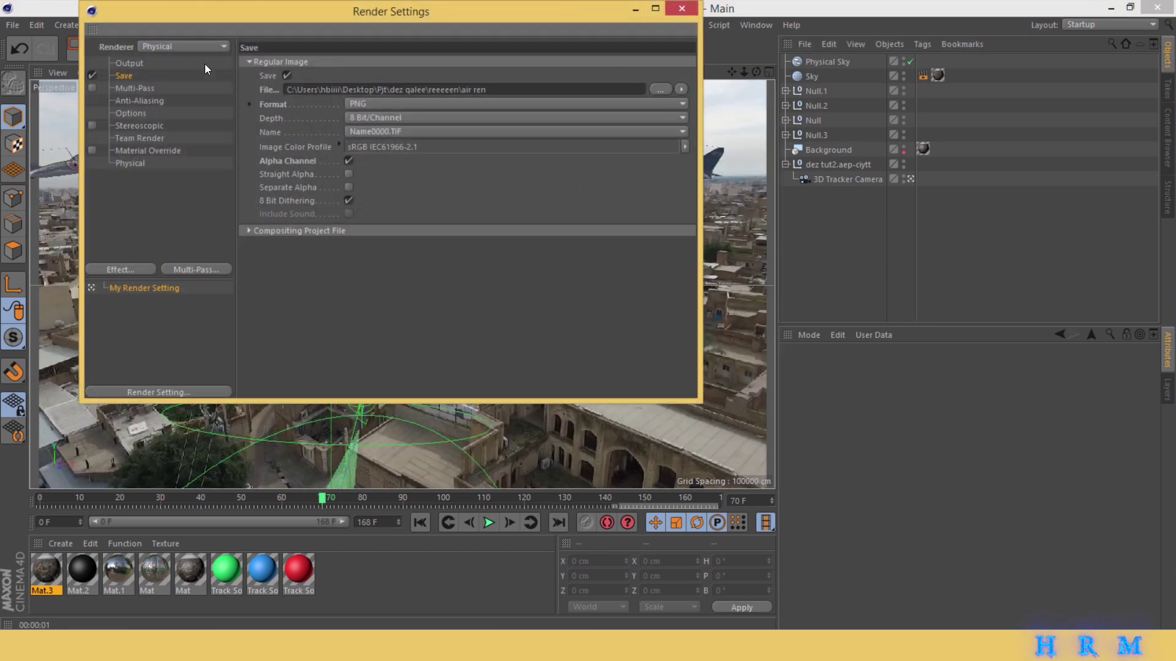
left_click(184, 47)
left_click(182, 51)
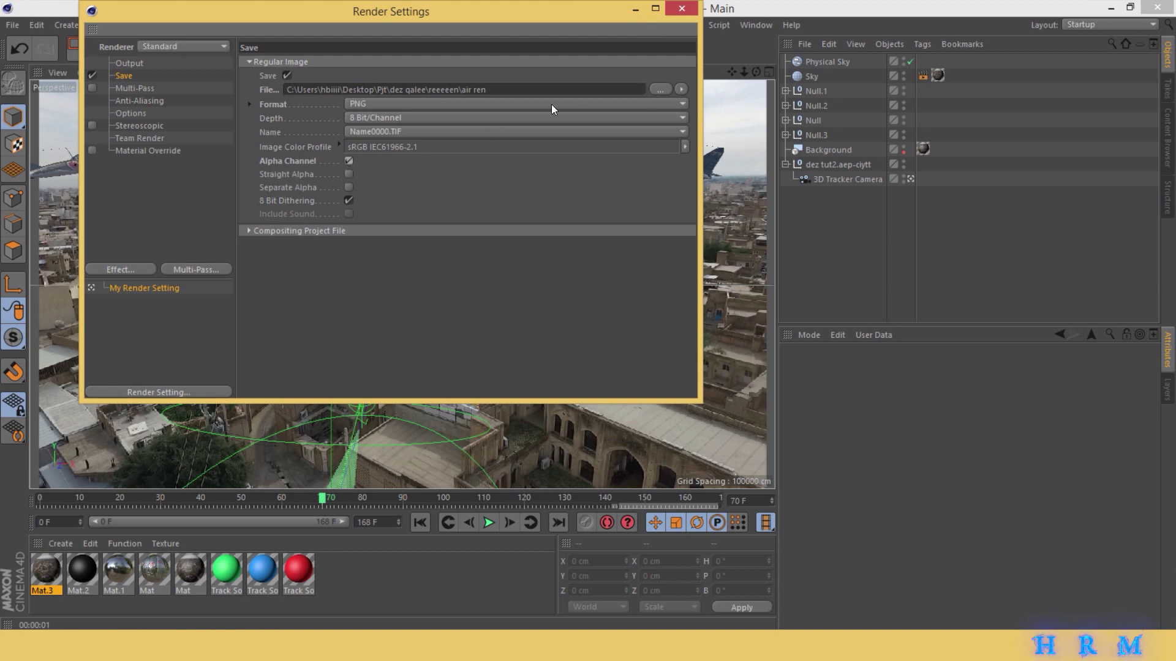
left_click(659, 89)
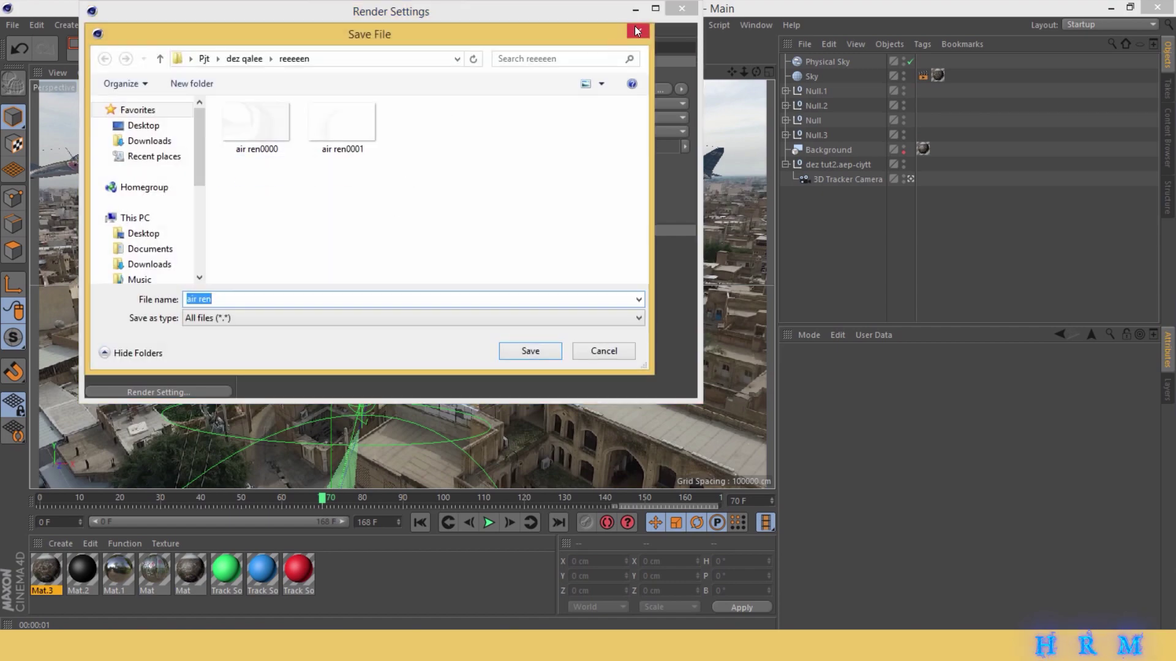
left_click(637, 30)
left_click(681, 10)
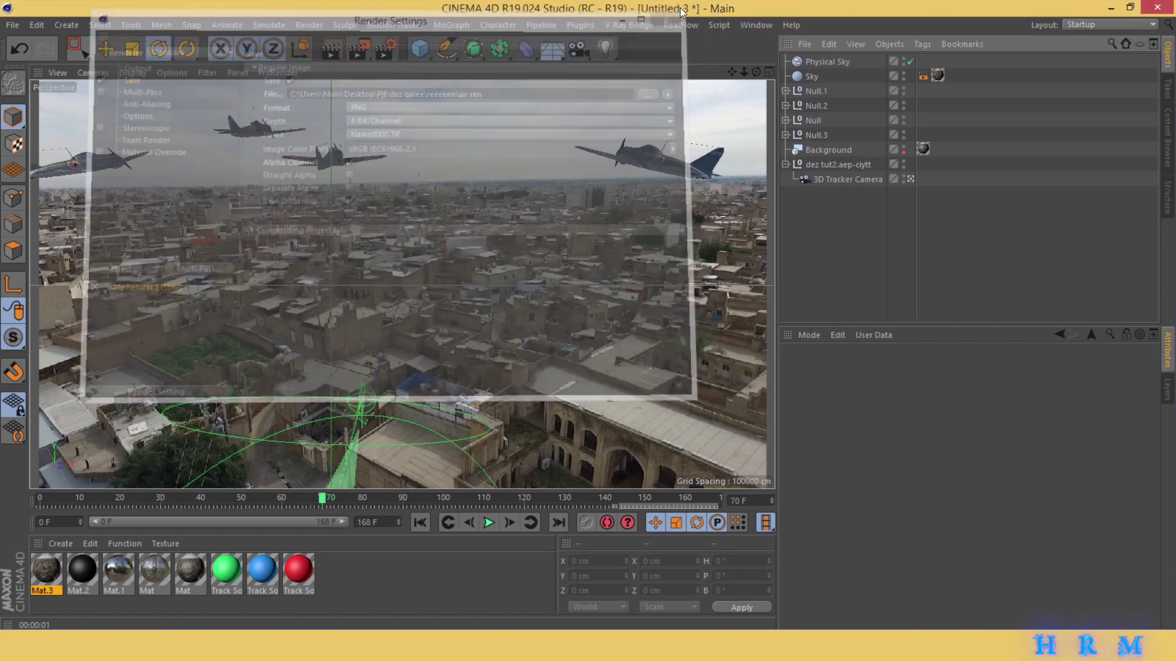
left_click(359, 49)
left_click(574, 377)
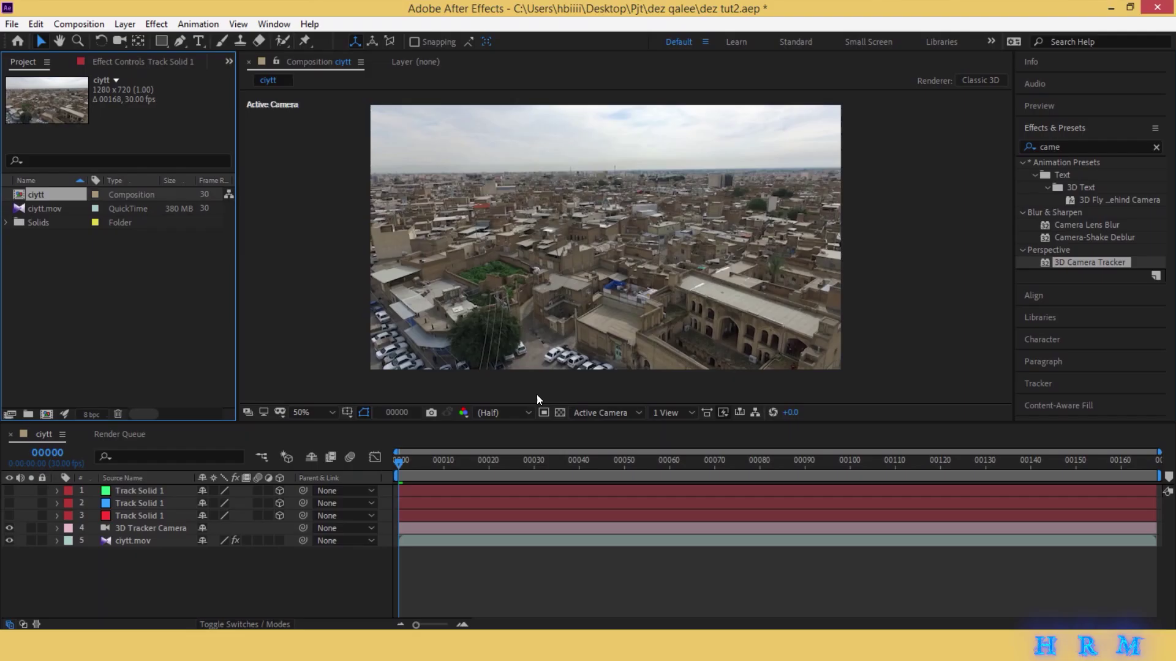
In After Effects, import the air ren0000 PNG sequence, place it above all layers in the ciytt composition and preview it.
double_click(153, 302)
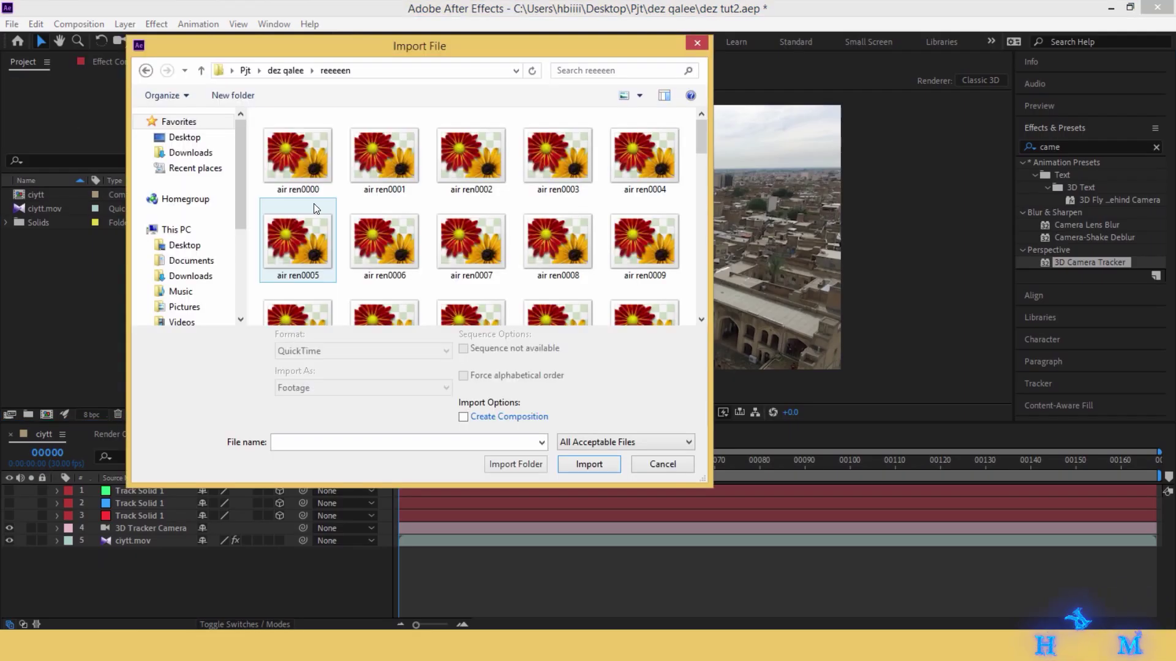
left_click(315, 156)
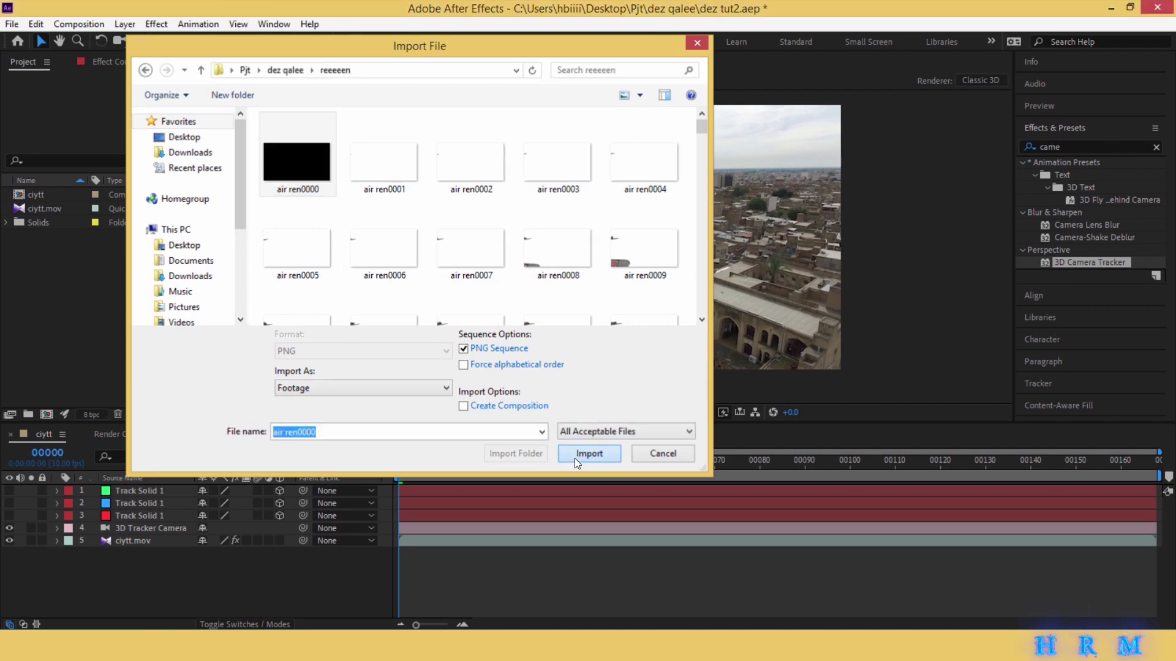
left_click(583, 455)
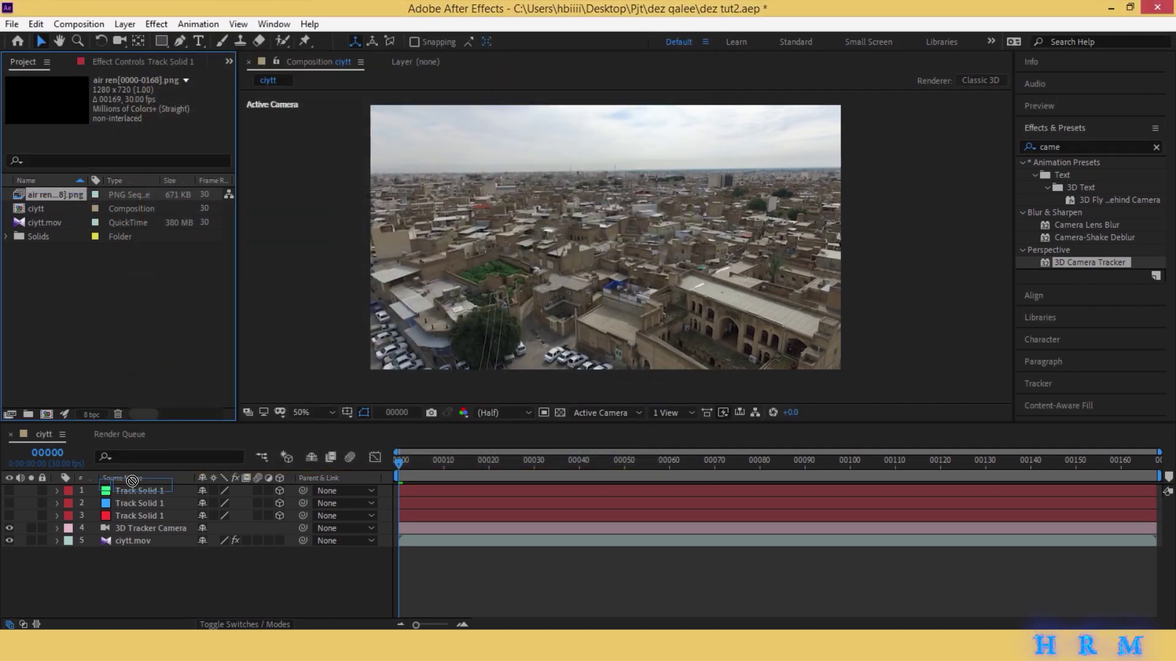
left_click_drag(137, 490, 139, 490)
key("space")
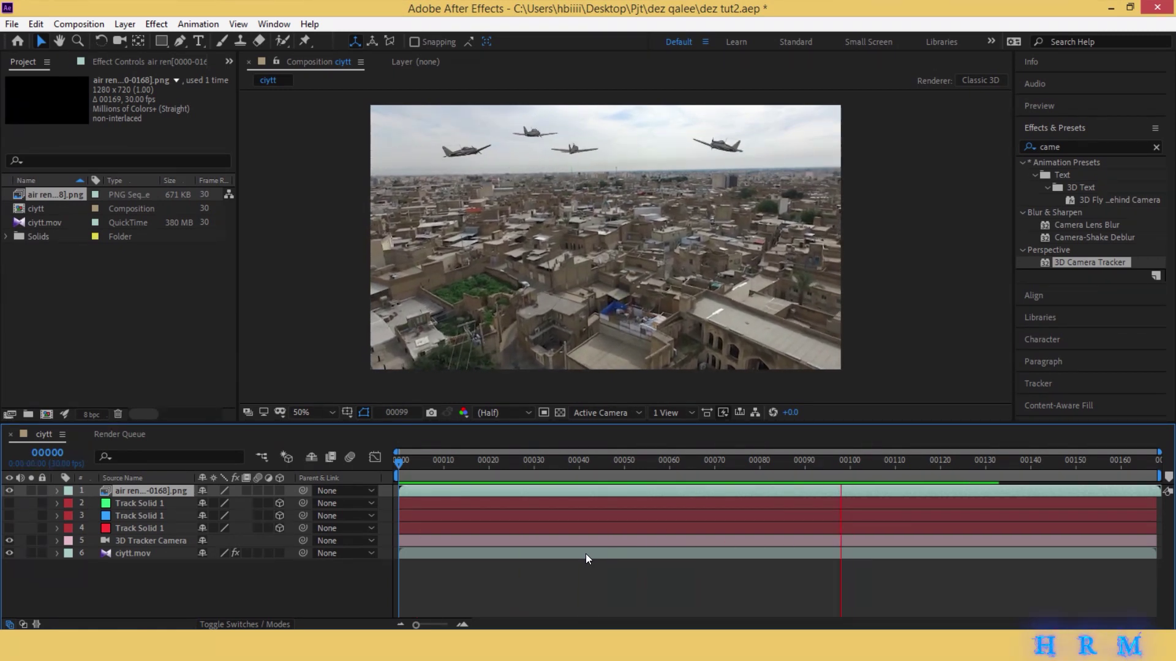
At frame 28, apply Curves to the ciytt.mov layer and raise the upper midtones of its RGB curve slightly.
left_click_drag(876, 468, 525, 468)
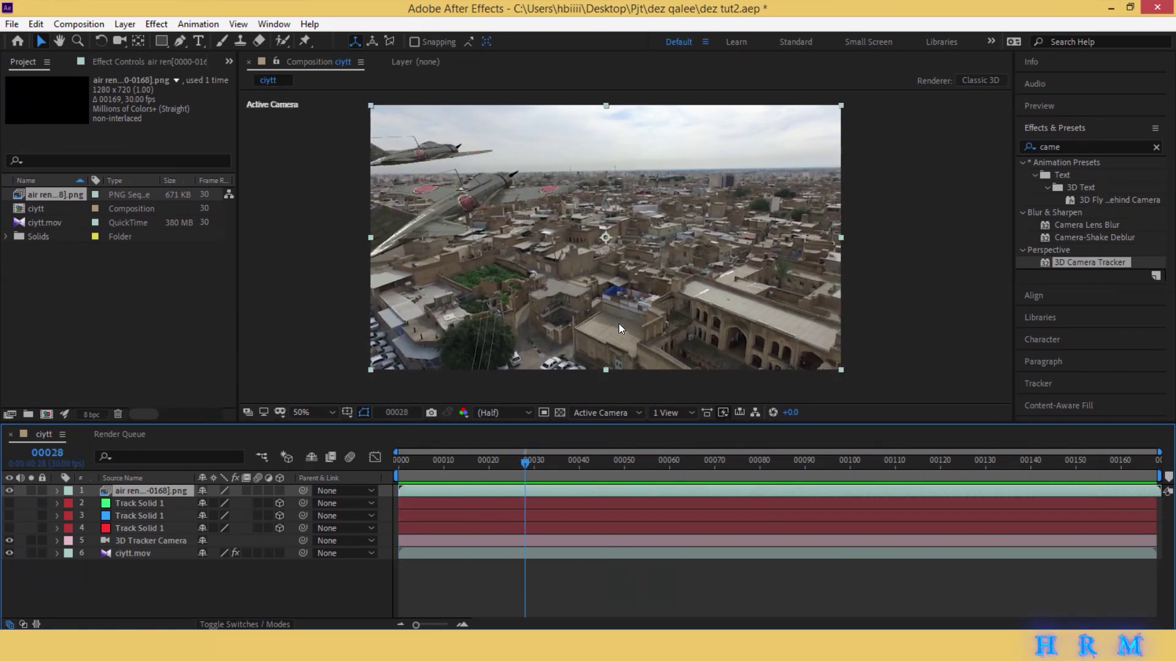
double_click(1072, 142)
key("BackSpace")
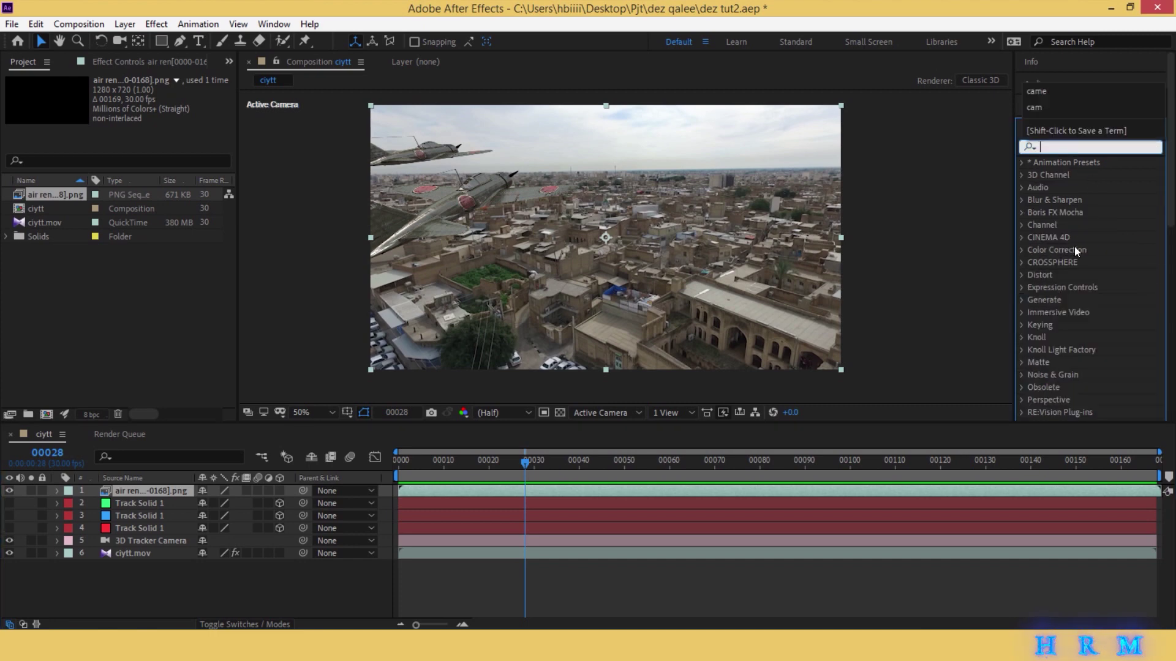
left_click(1021, 249)
scroll(1079, 306, "down", 3)
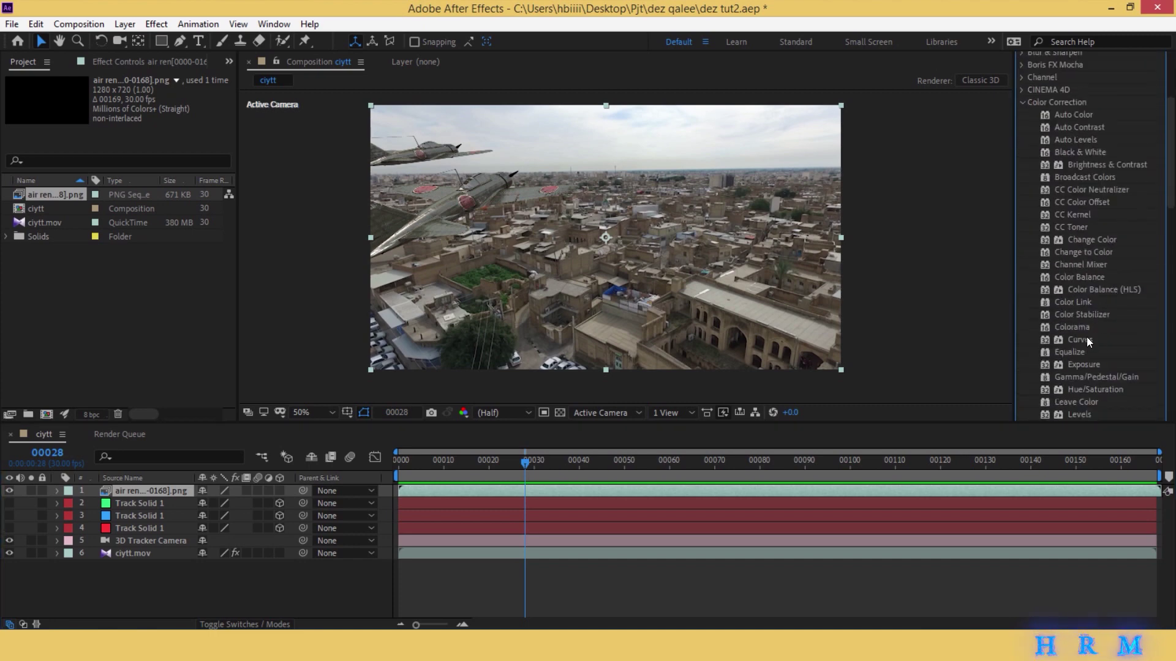
left_click_drag(1086, 337, 703, 553)
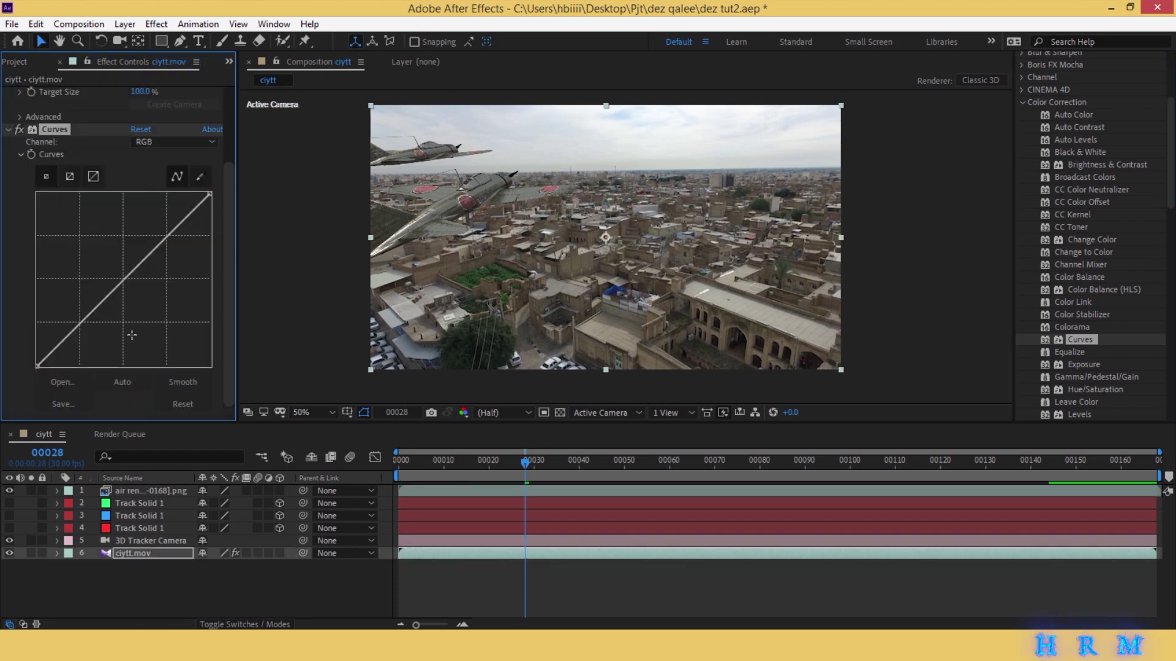
left_click_drag(67, 329, 72, 329)
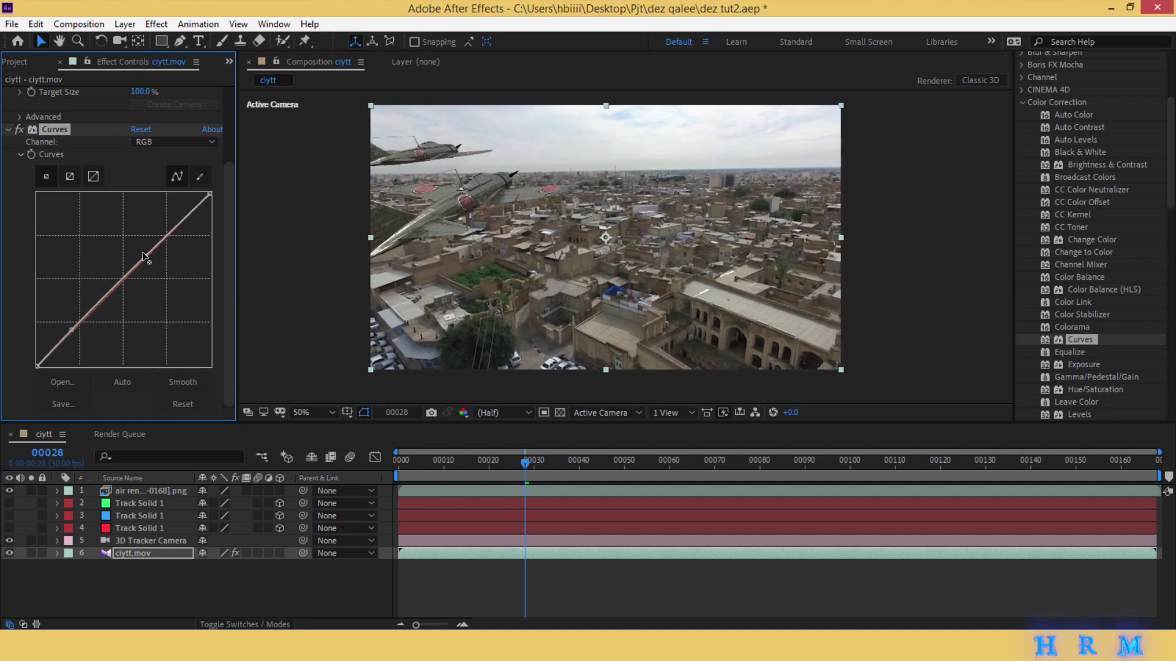
left_click_drag(143, 256, 141, 250)
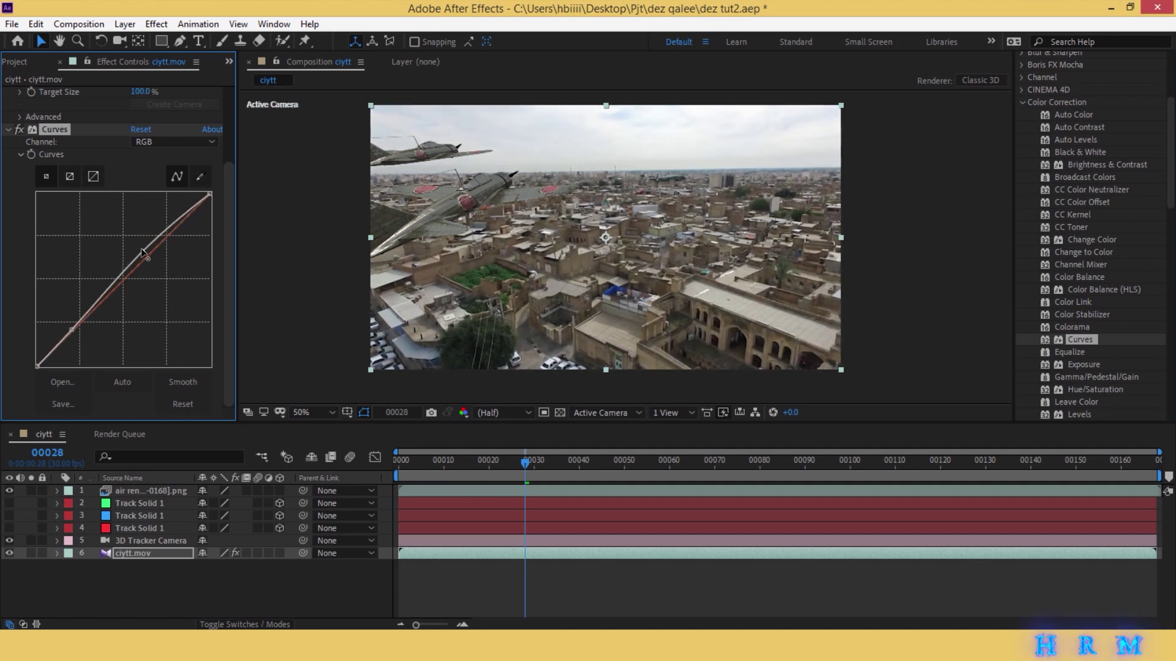
Apply Curves to the airplane sequence layer, shape a gentle S-curve with darker shadows, and check it up to frame 82.
left_click(455, 488)
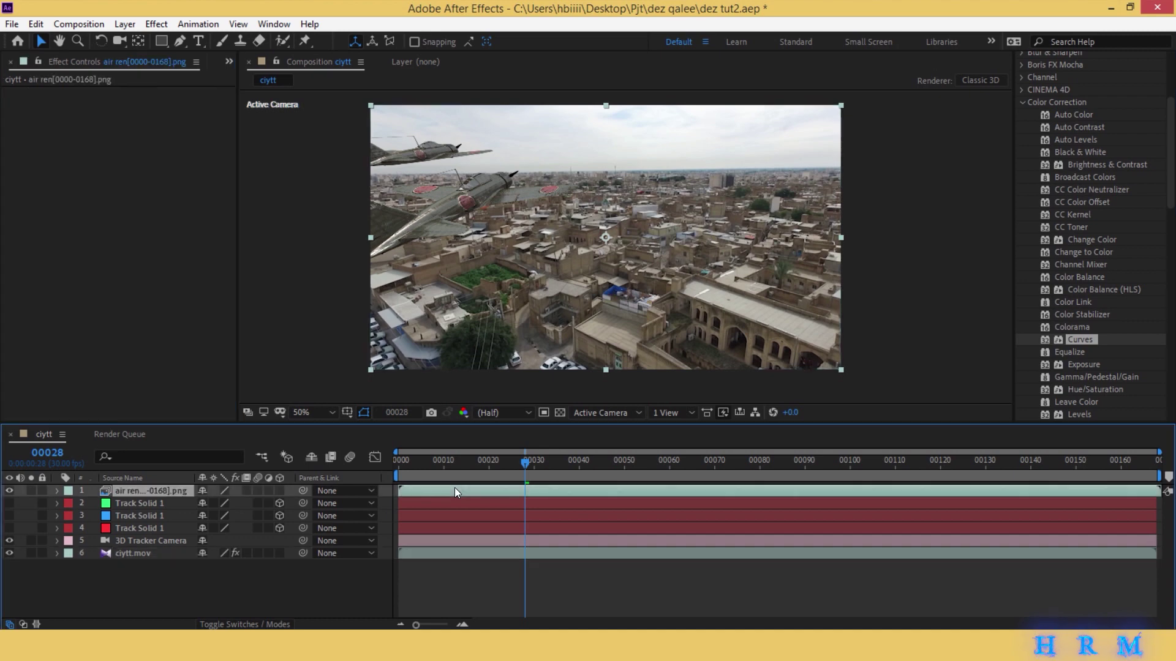
left_click_drag(1107, 342, 457, 489)
left_click_drag(63, 299, 73, 300)
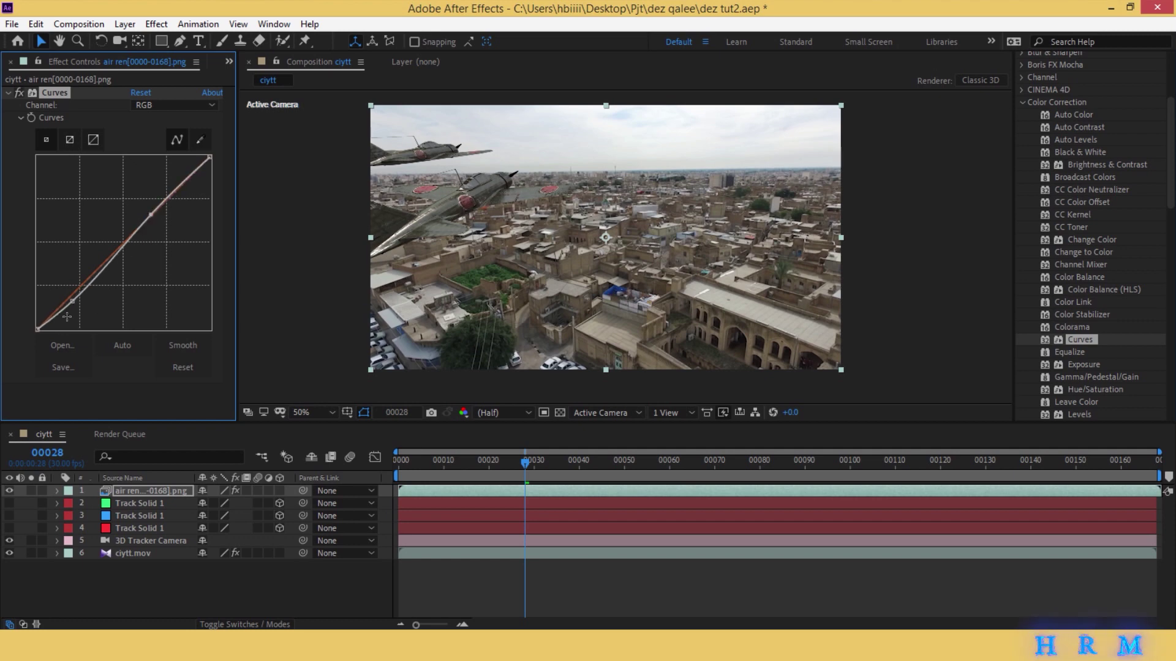
left_click_drag(68, 301, 78, 302)
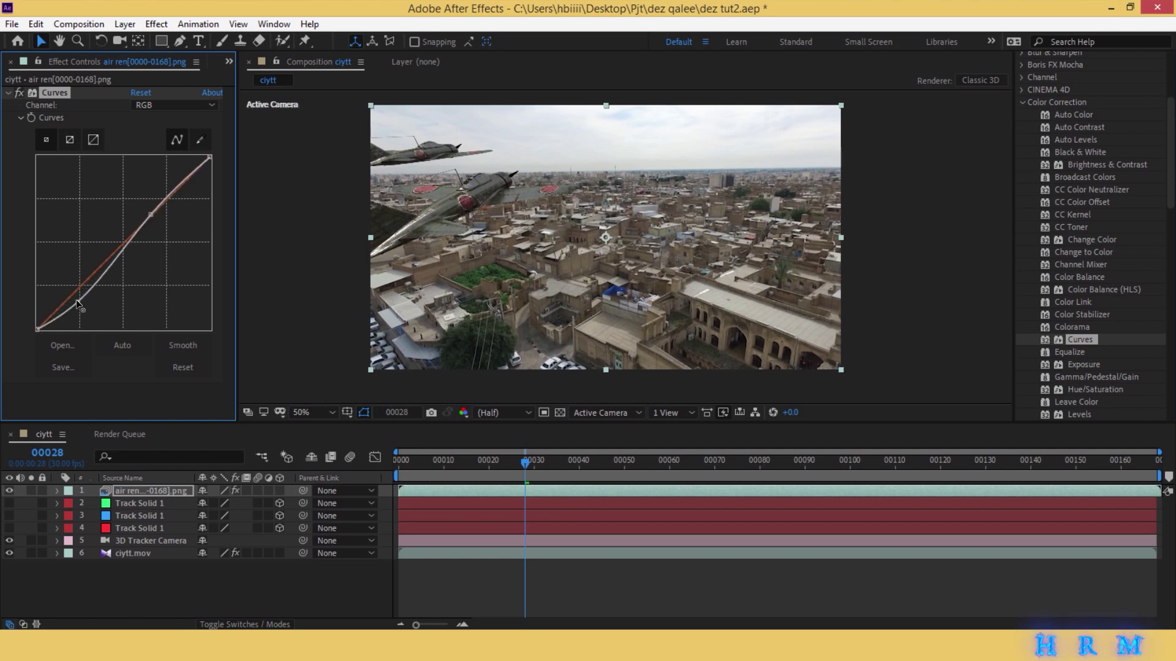
left_click_drag(527, 464, 771, 437)
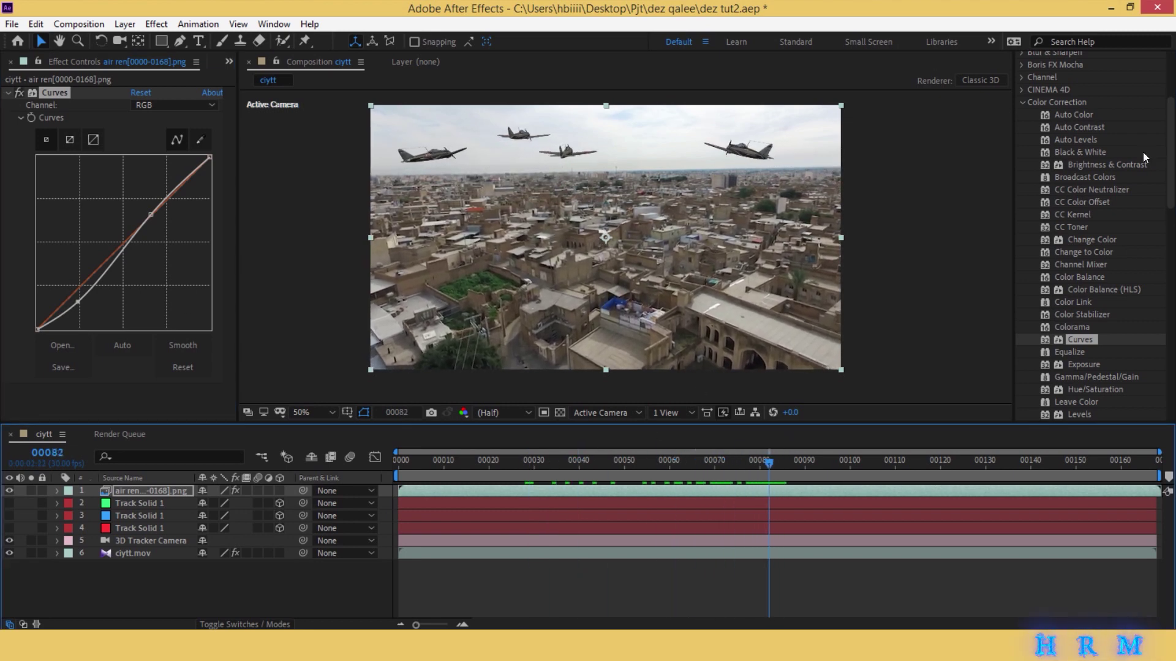
Delete the three Track Solid 1 layers from the ciytt composition.
left_click(141, 525)
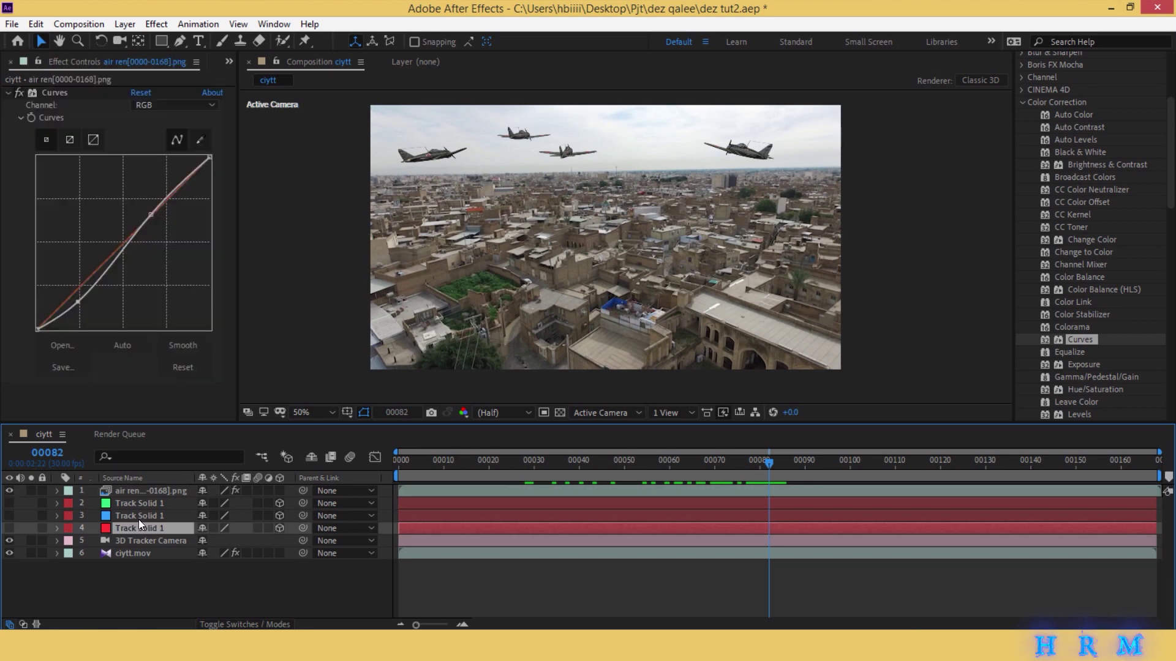
key("Delete")
left_click(126, 504)
key("Delete")
left_click(125, 504)
key("Delete")
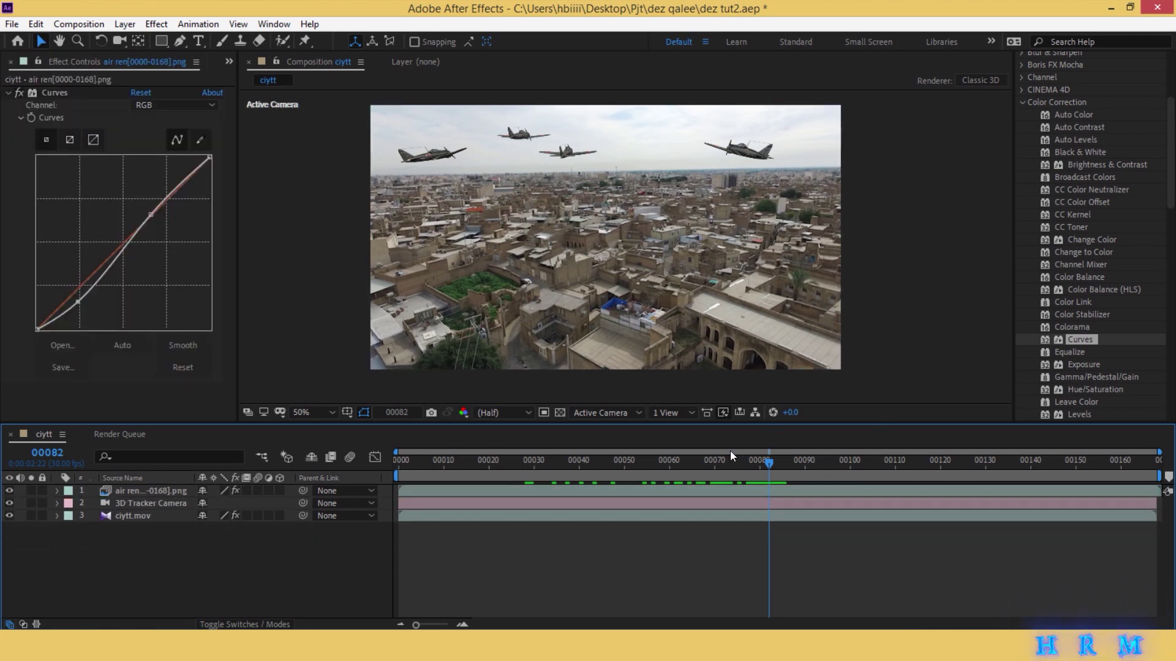
At frame 112, add an adjustment layer directly above the ciytt.mov layer.
left_click_drag(765, 469, 904, 465)
left_click(1023, 104)
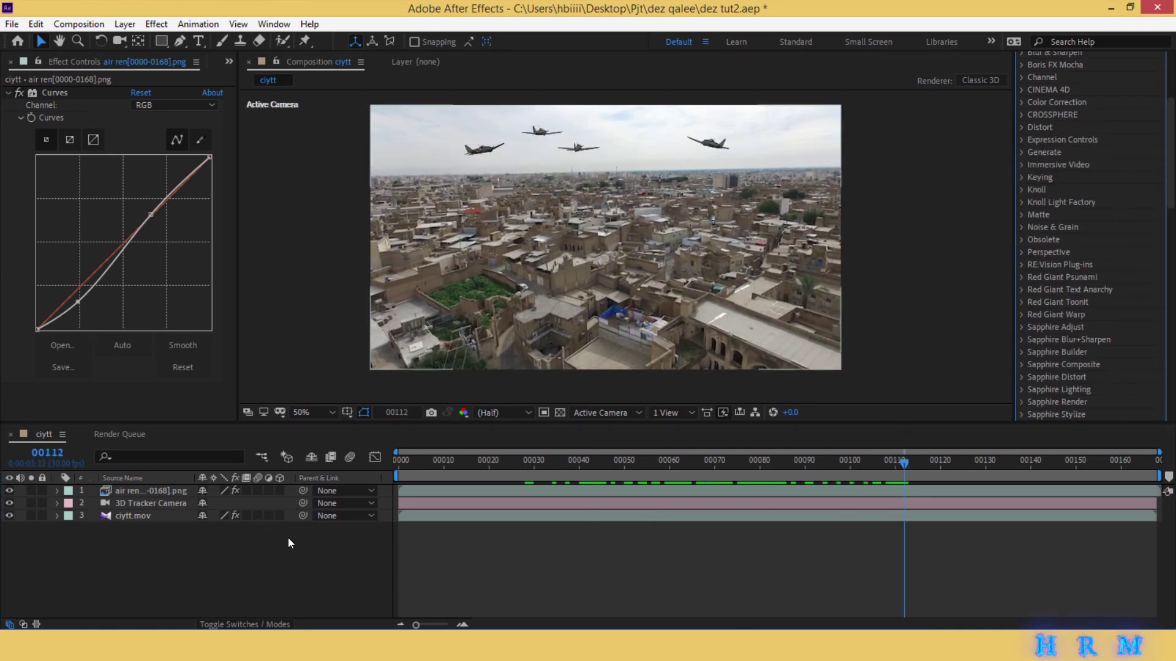
left_click(119, 516)
left_click(119, 24)
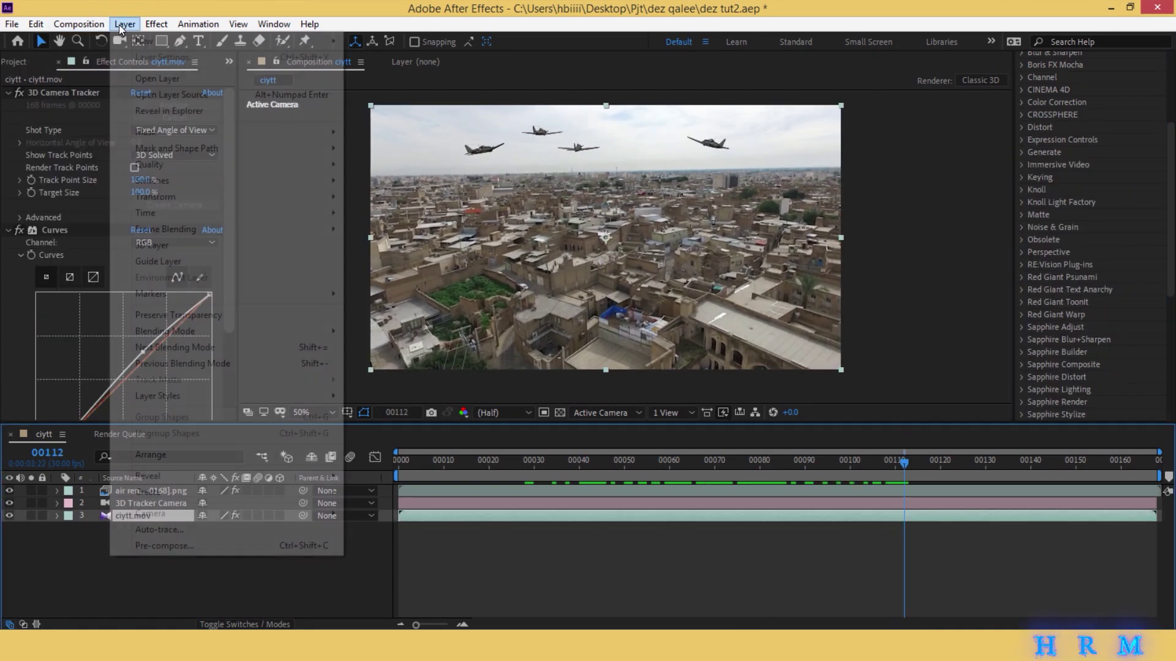
mouse_move(177, 40)
left_click(426, 137)
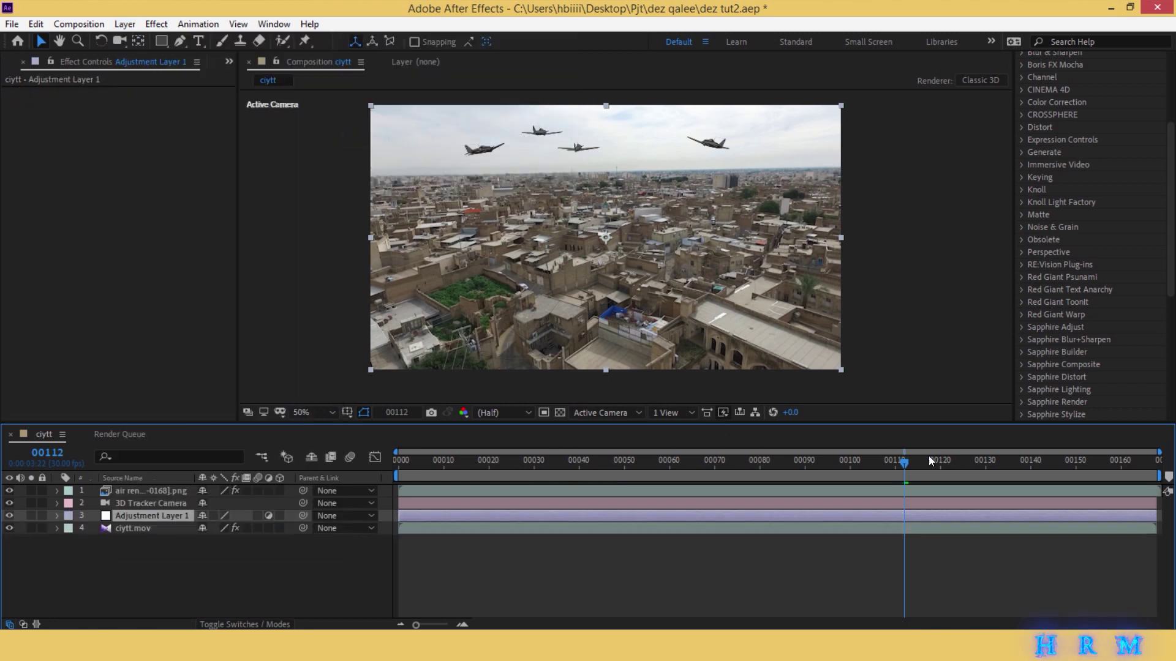
Move Adjustment Layer 1 to the top of the layer stack and apply the CC Toner effect to it.
left_click_drag(129, 514, 168, 486)
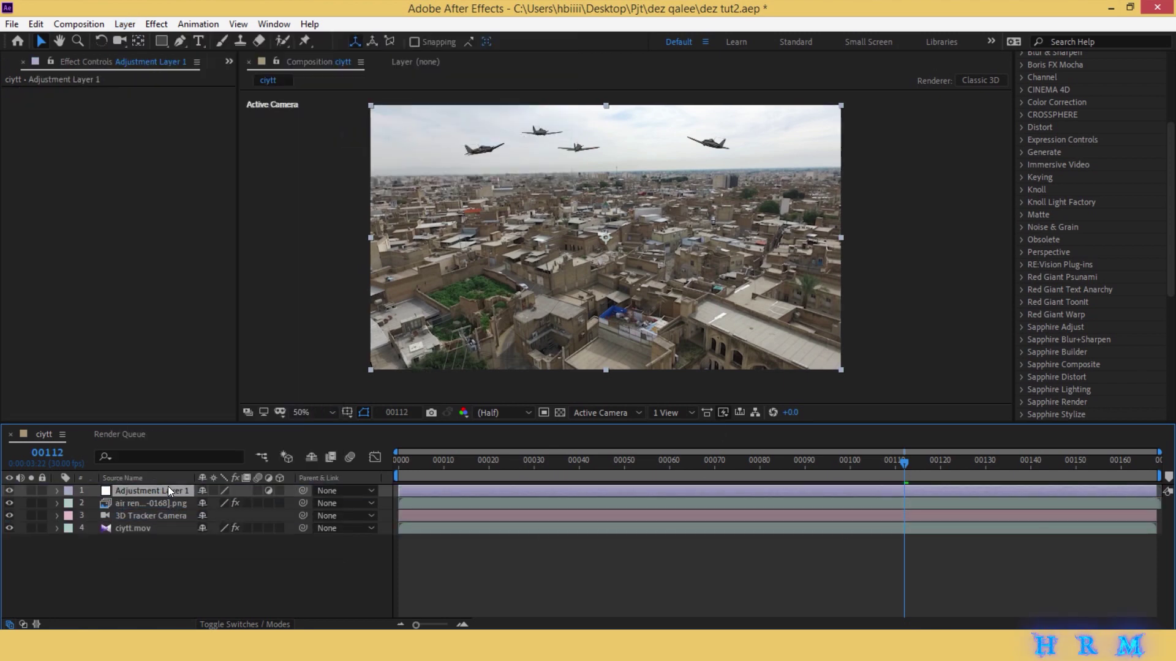
left_click(1020, 102)
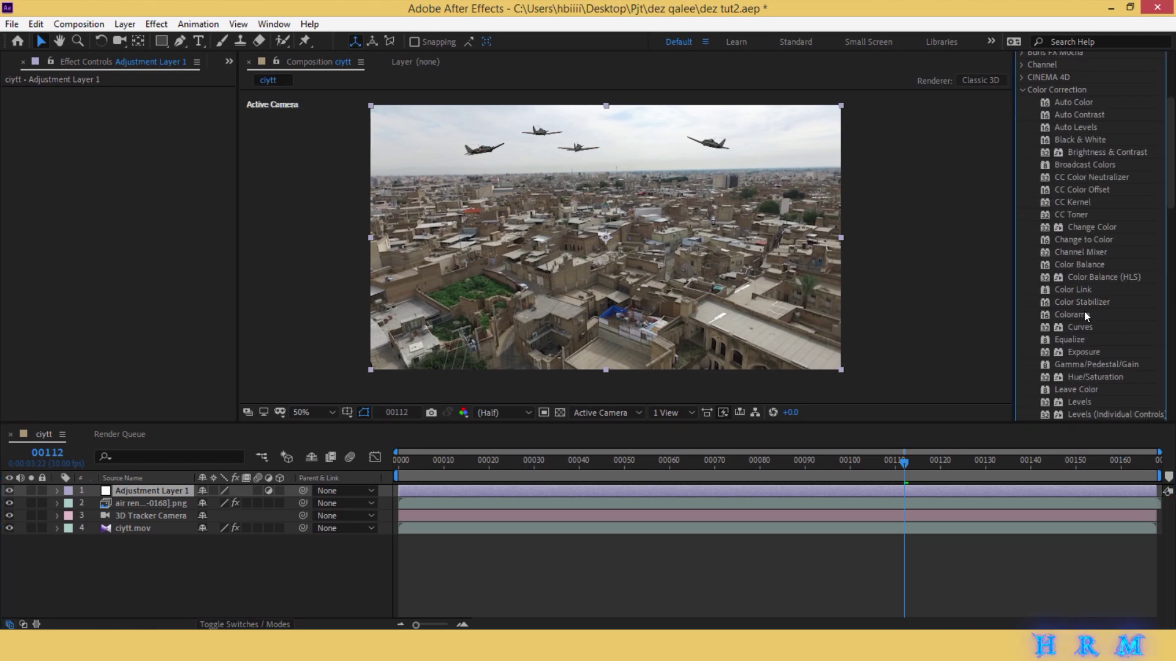
left_click_drag(1080, 226, 679, 487)
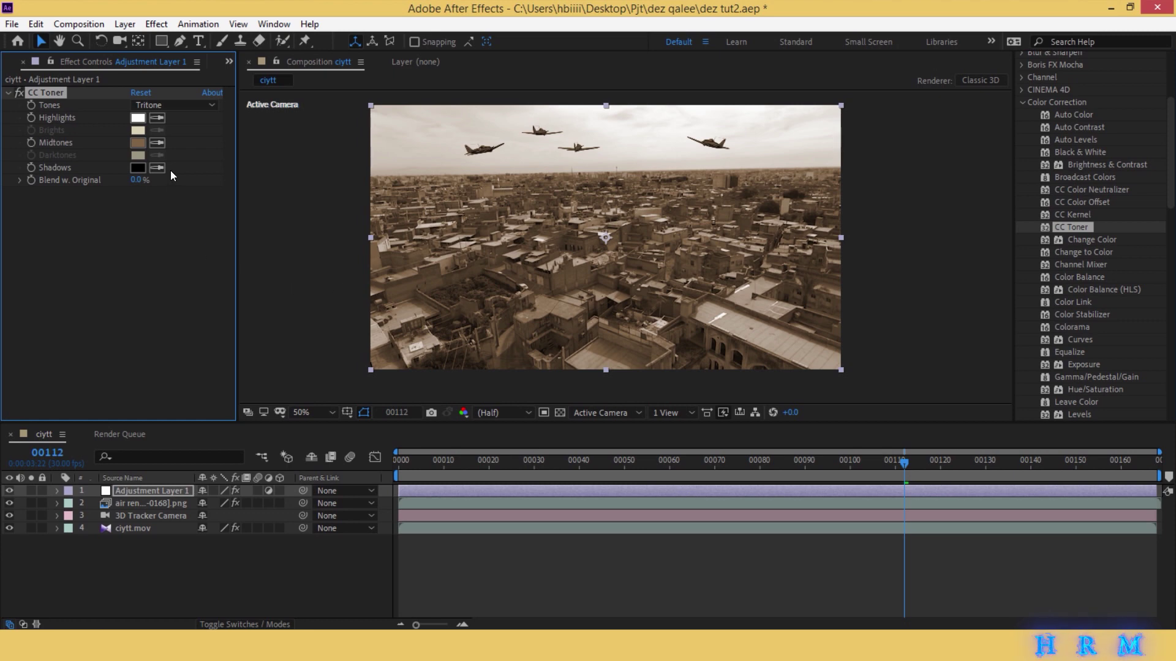
Set CC Toner's midtones to white and its blend with the original to 85% on the adjustment layer.
left_click_drag(133, 183, 205, 160)
left_click(139, 142)
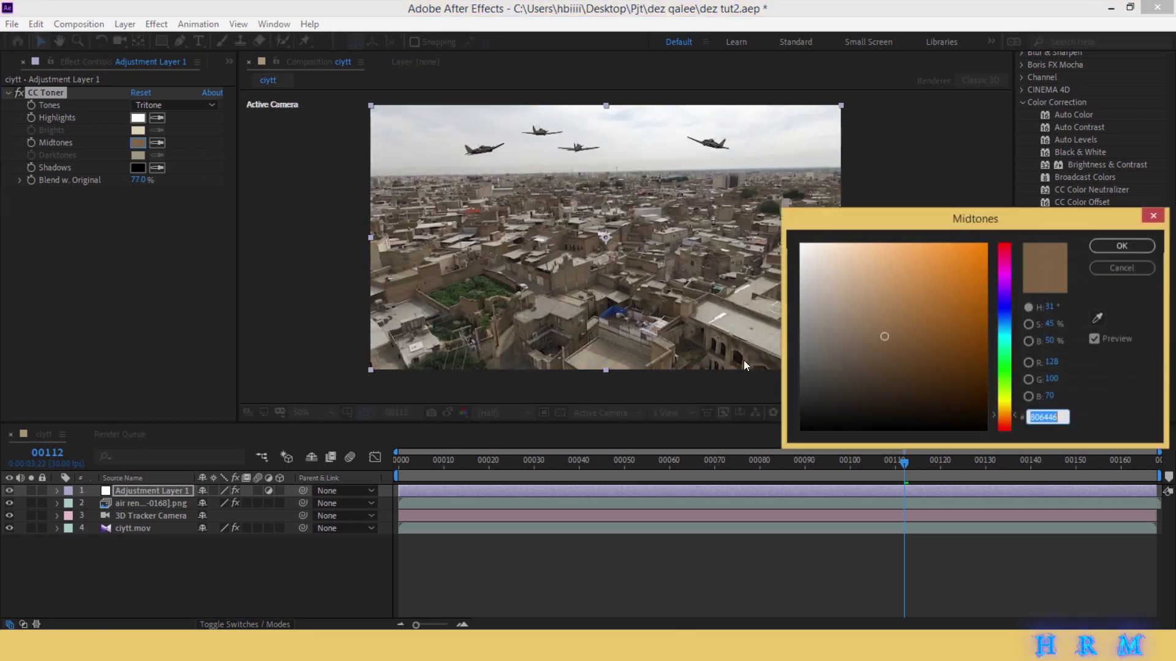
left_click(801, 244)
left_click(1114, 247)
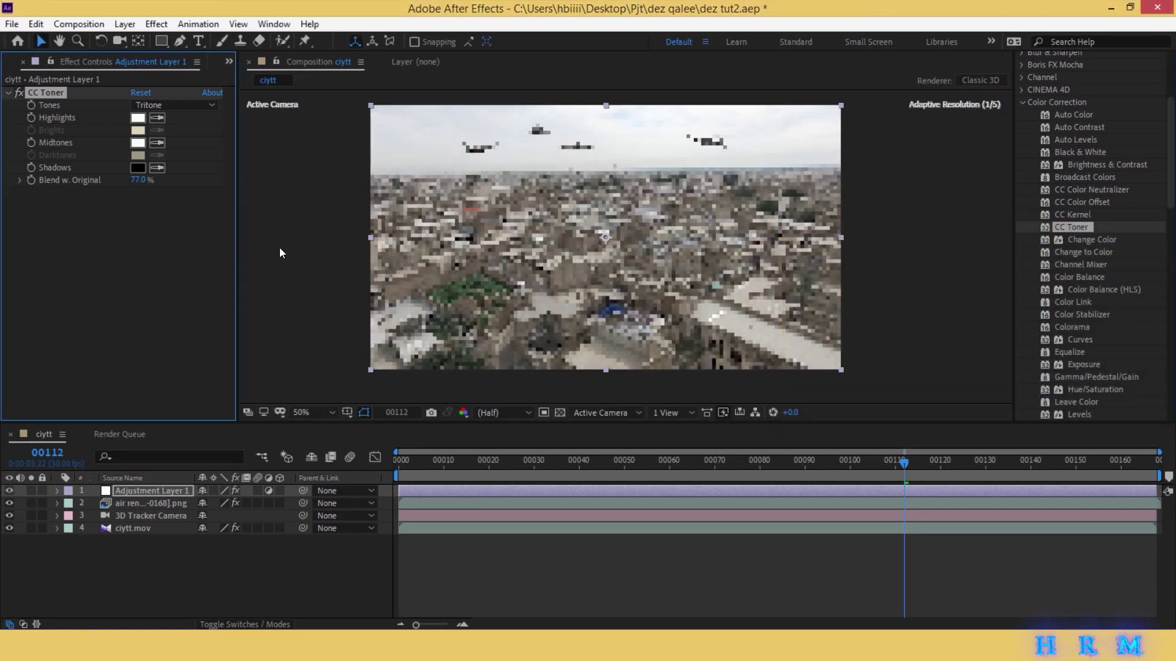
mouse_move(142, 181)
left_mouse_down()
mouse_move(95, 185)
mouse_move(182, 199)
mouse_move(126, 177)
left_mouse_up()
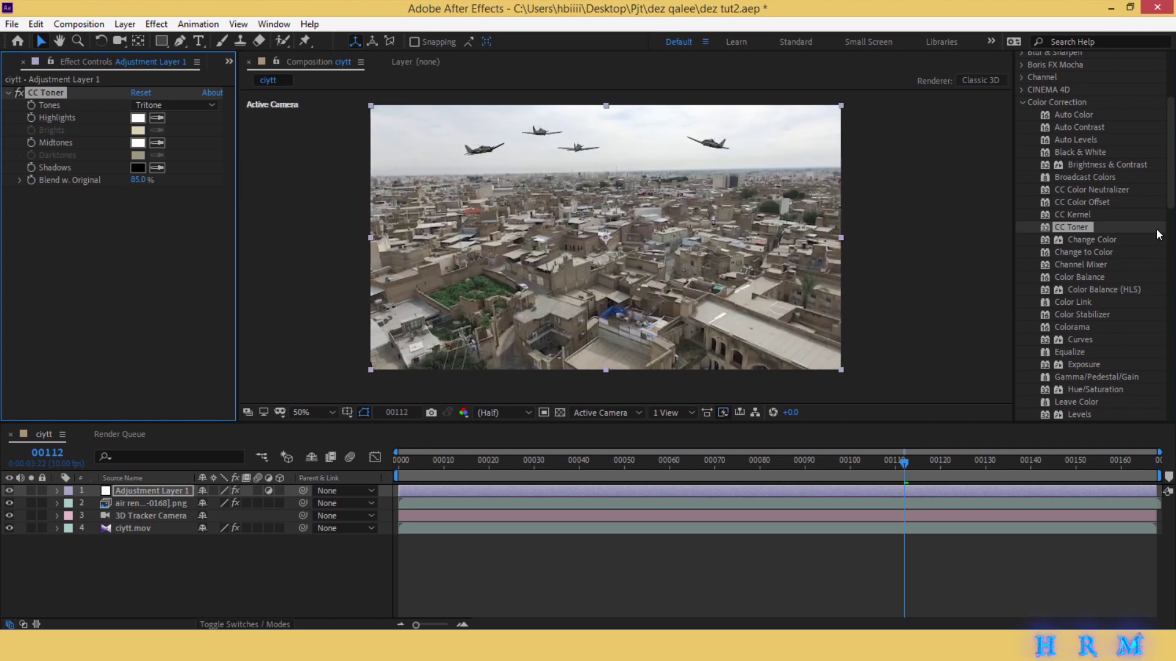
Search the effects for "film", apply S_FilmDamage to the adjustment layer, and preview the composition.
left_click(1023, 101)
left_click_drag(1169, 206, 1171, 85)
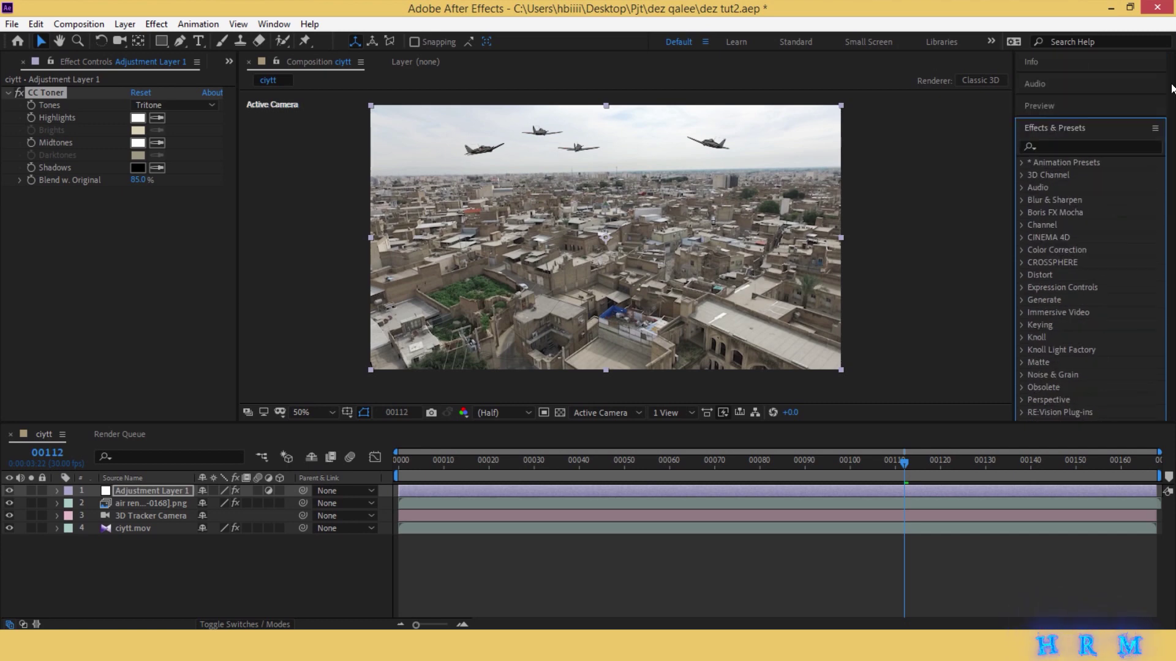
left_click(1065, 147)
type("fi")
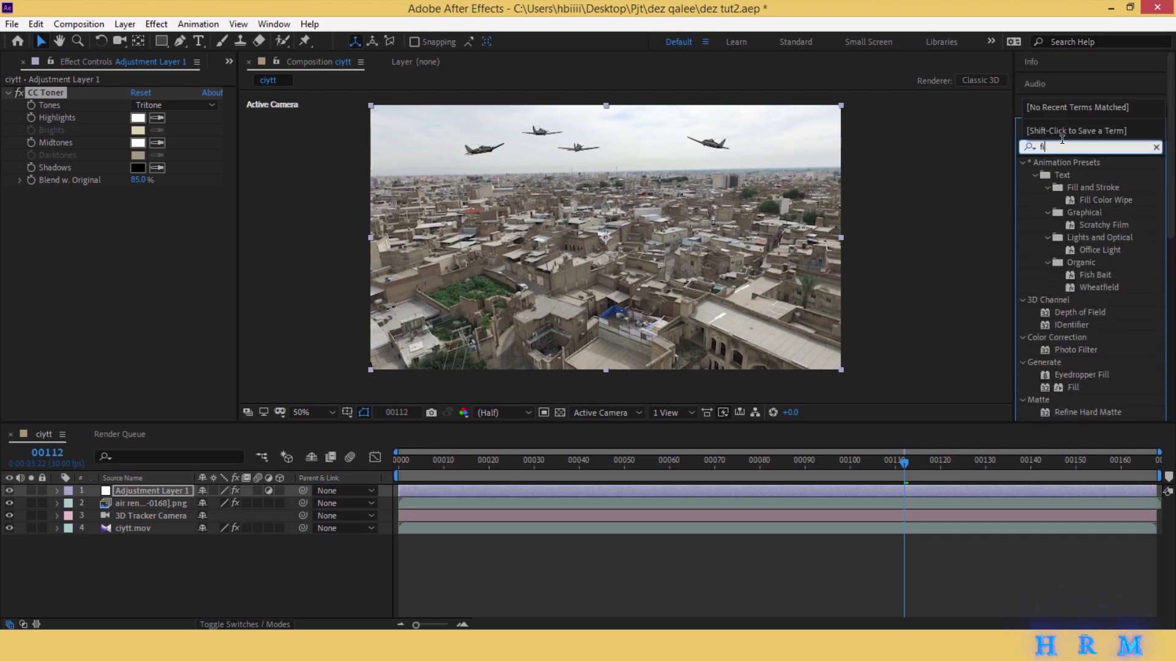
type("lm")
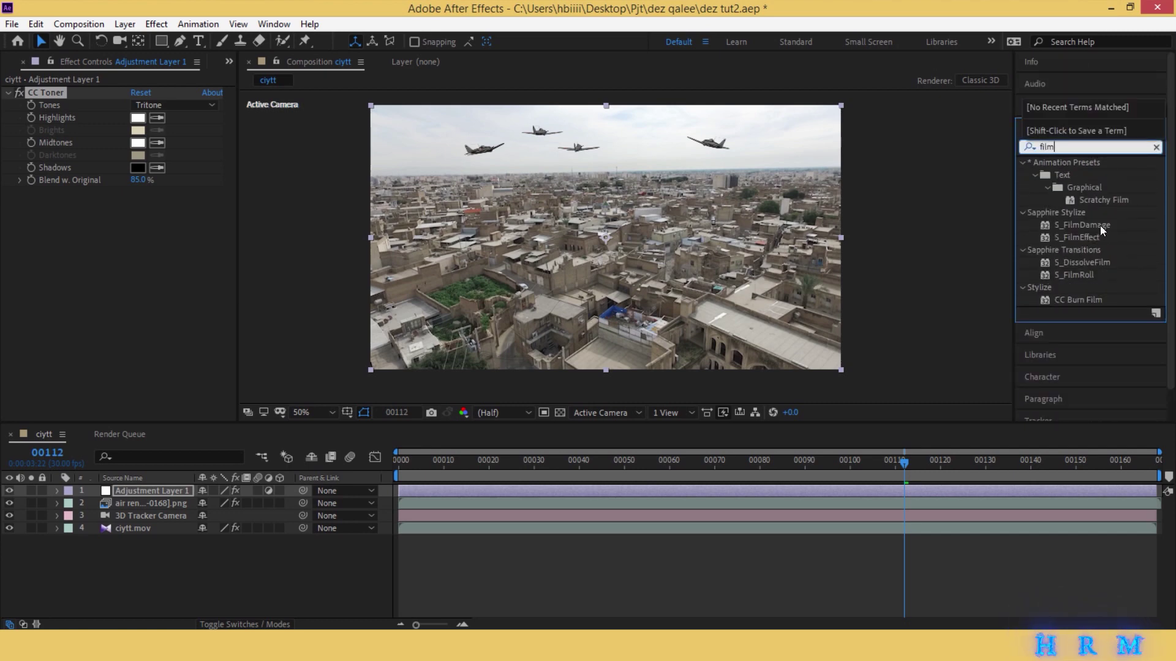
left_click_drag(1100, 225, 728, 491)
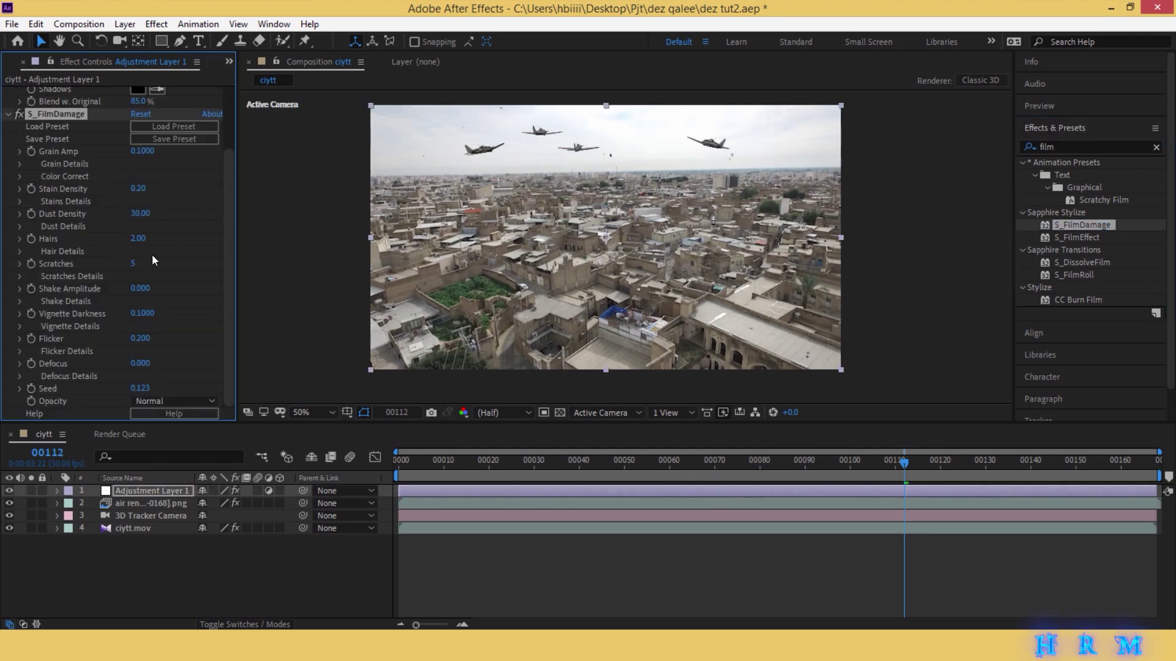
left_click(549, 557)
key("space")
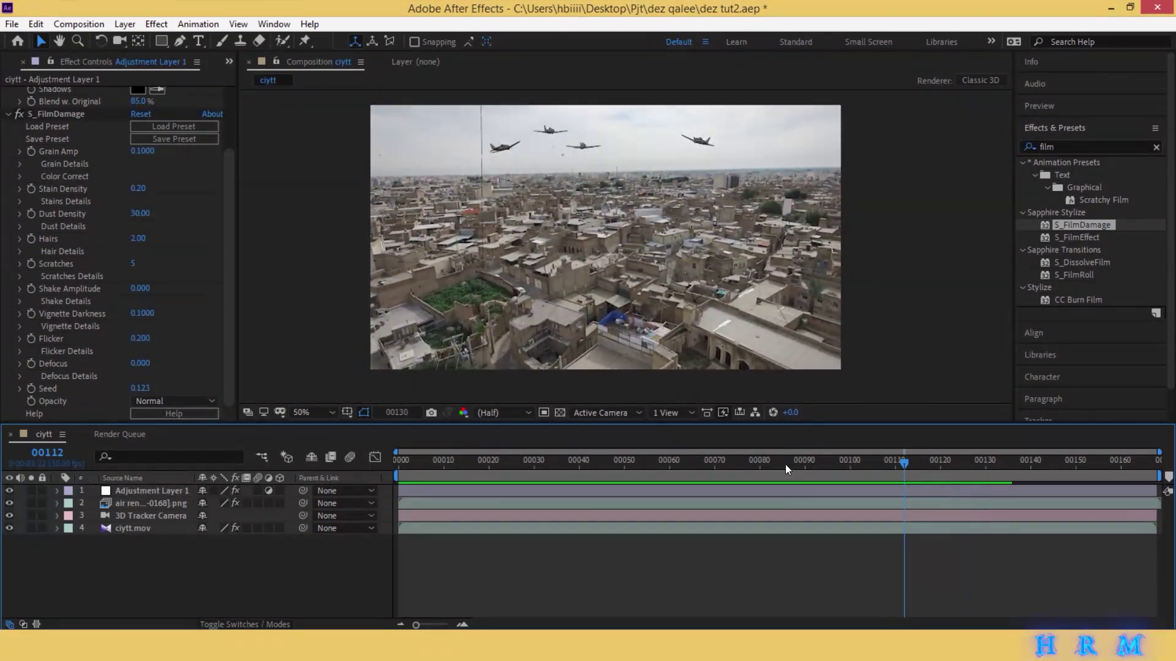
At frame 79, find the Color Correction Tint effect and apply it to the adjustment layer.
left_click_drag(786, 465, 755, 468)
left_click(1066, 147)
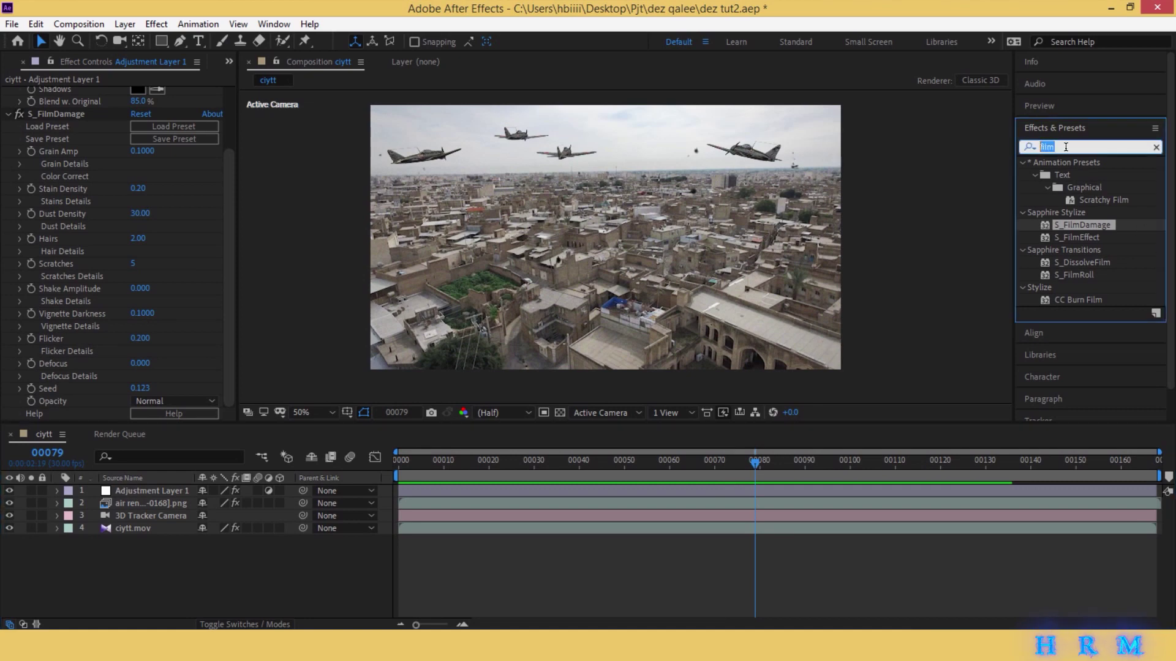
type("t")
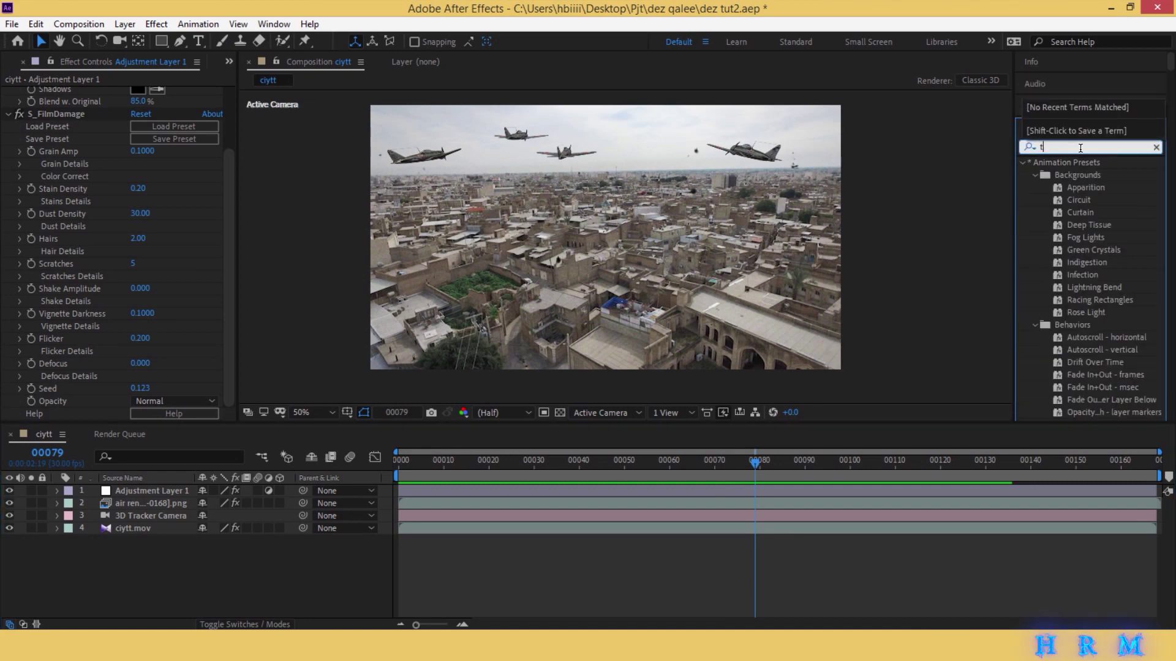
type("int")
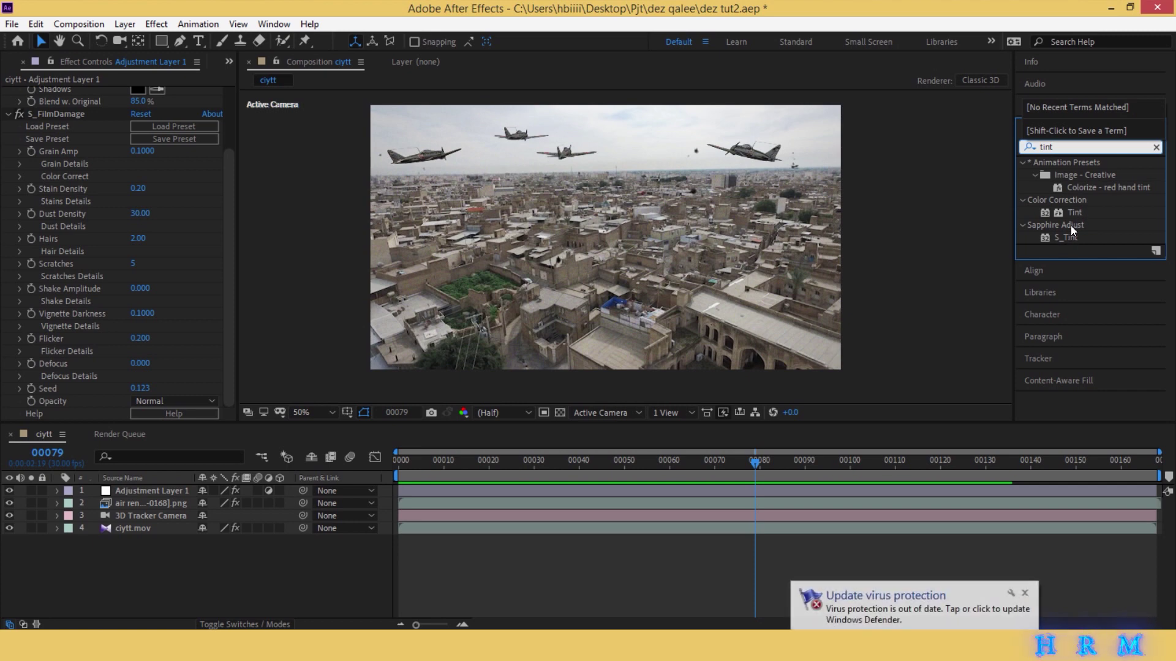
left_click_drag(1073, 212, 642, 489)
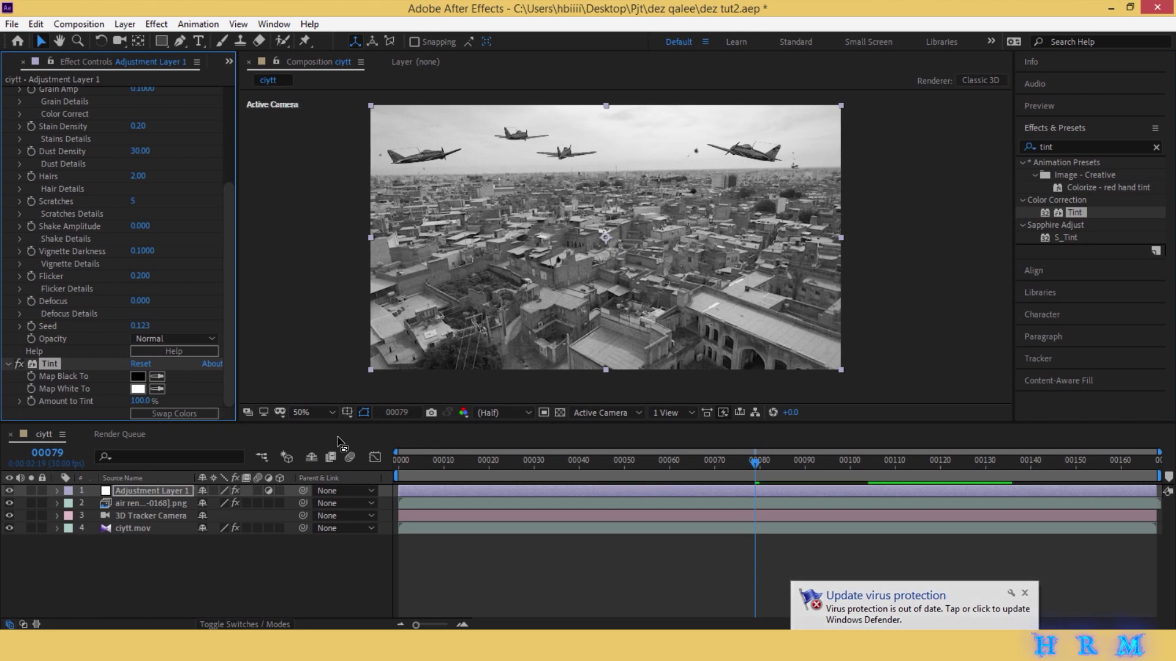
Set CC Toner's midtones to the muted reddish brown 7D5D5D, and dismiss the spyware protection notification.
left_click_drag(224, 305, 236, 132)
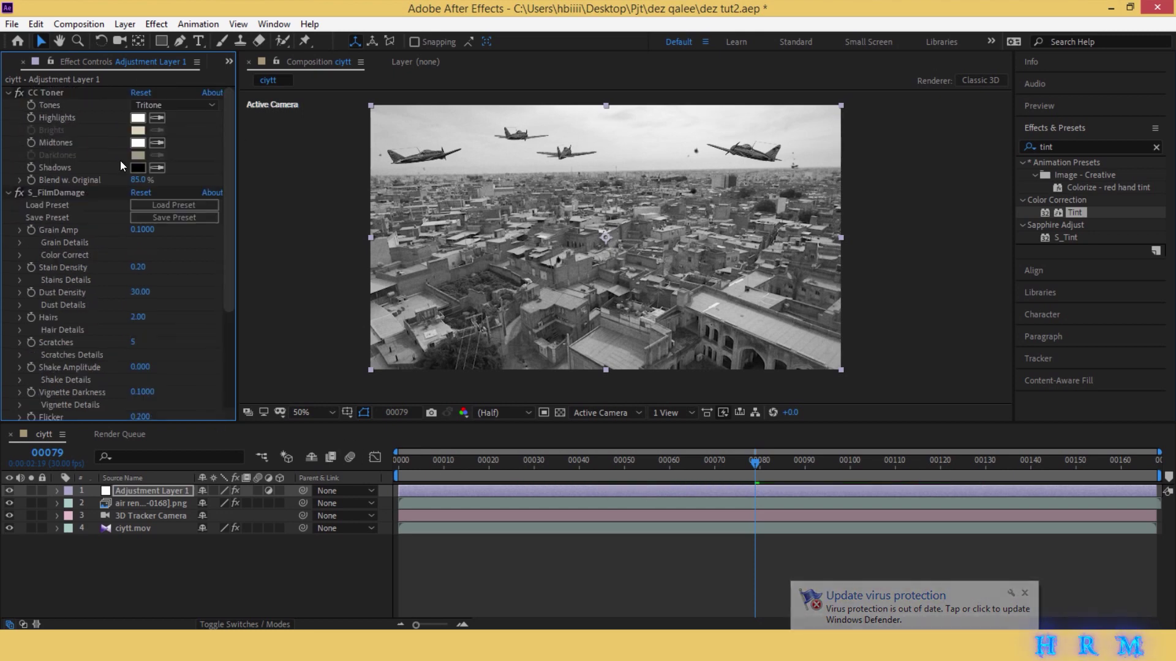
left_click(137, 144)
left_click(848, 336)
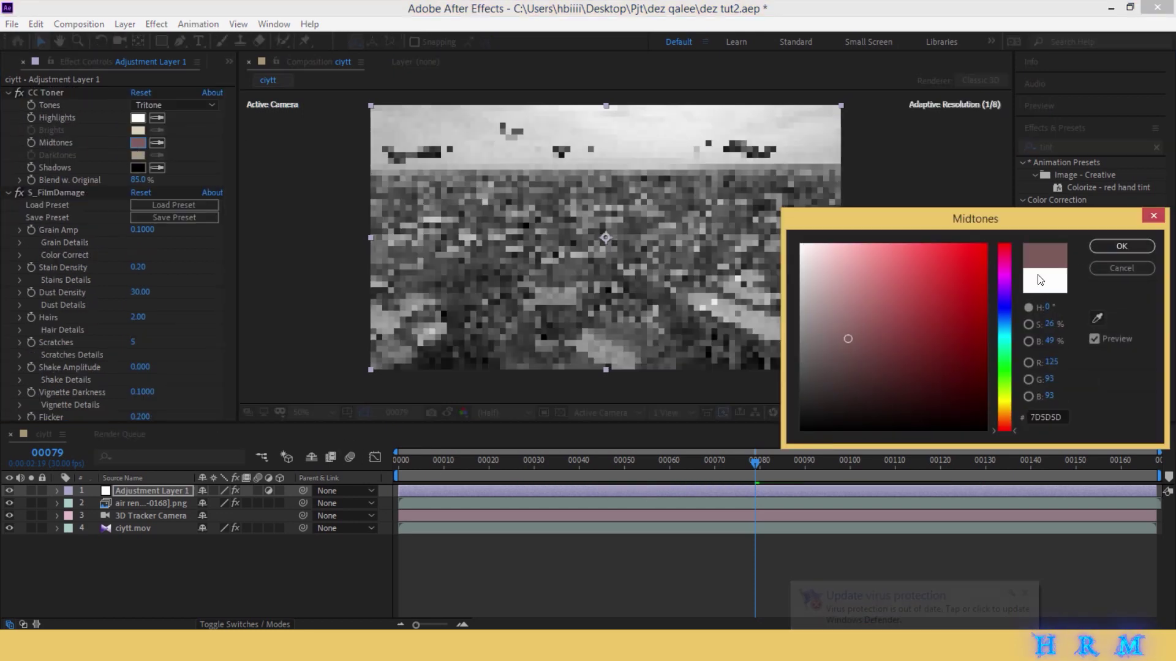
left_click(1127, 249)
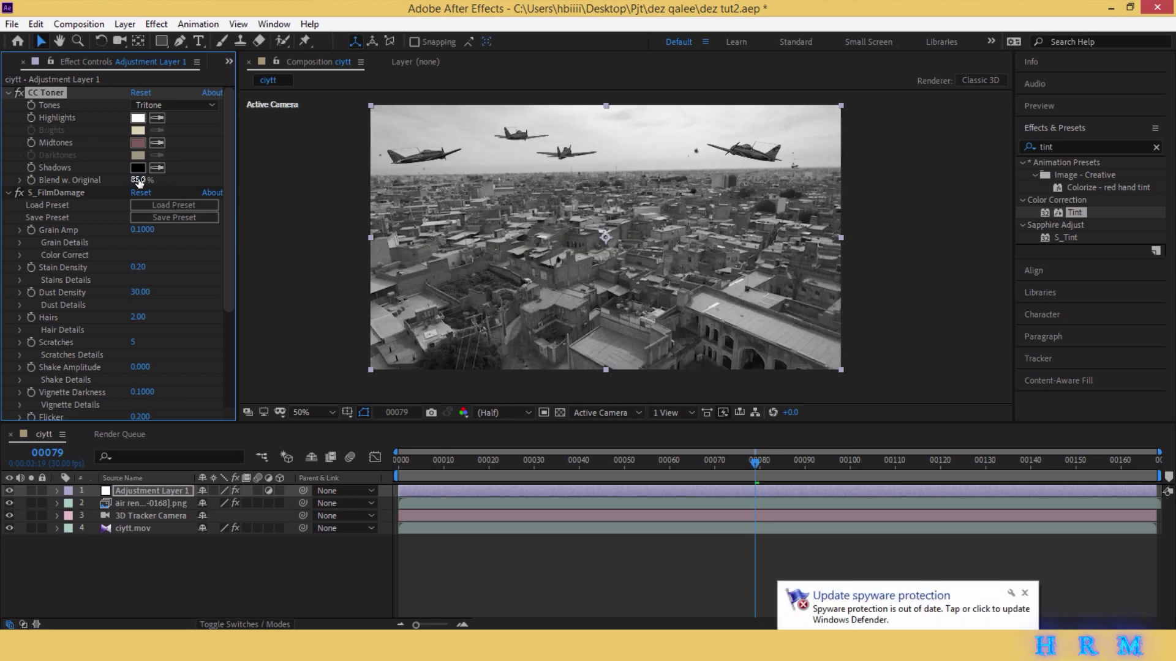
left_click(560, 566)
left_click(1025, 594)
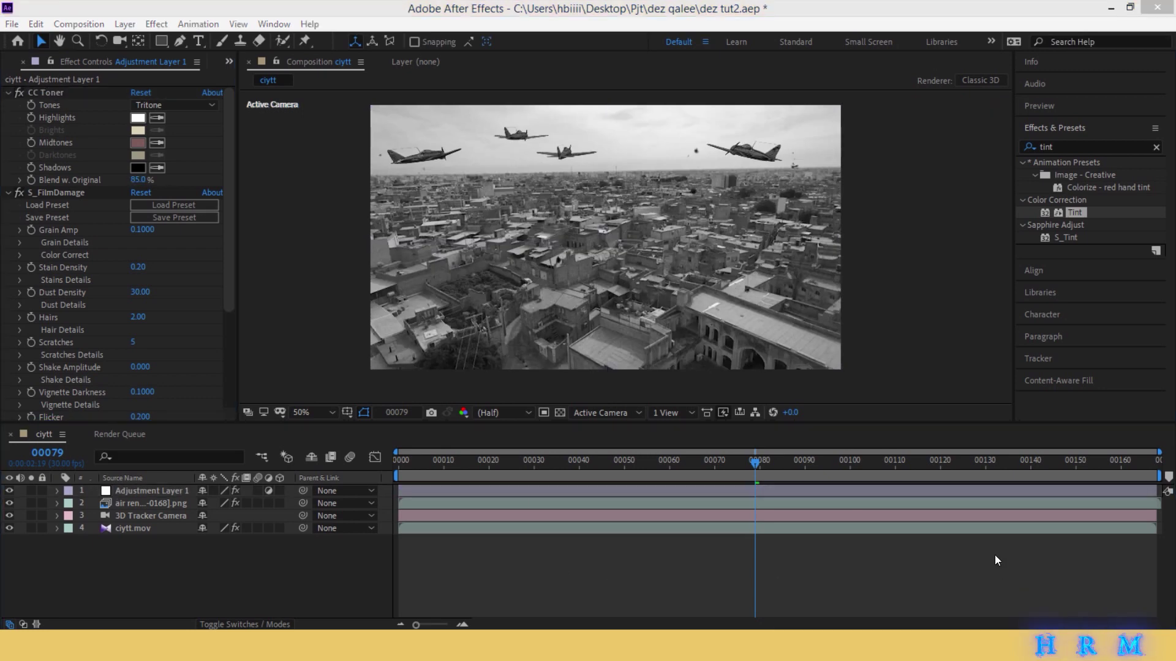
Play back the composition to review the black-and-white damaged film look, ending at frame 112.
left_click(733, 463)
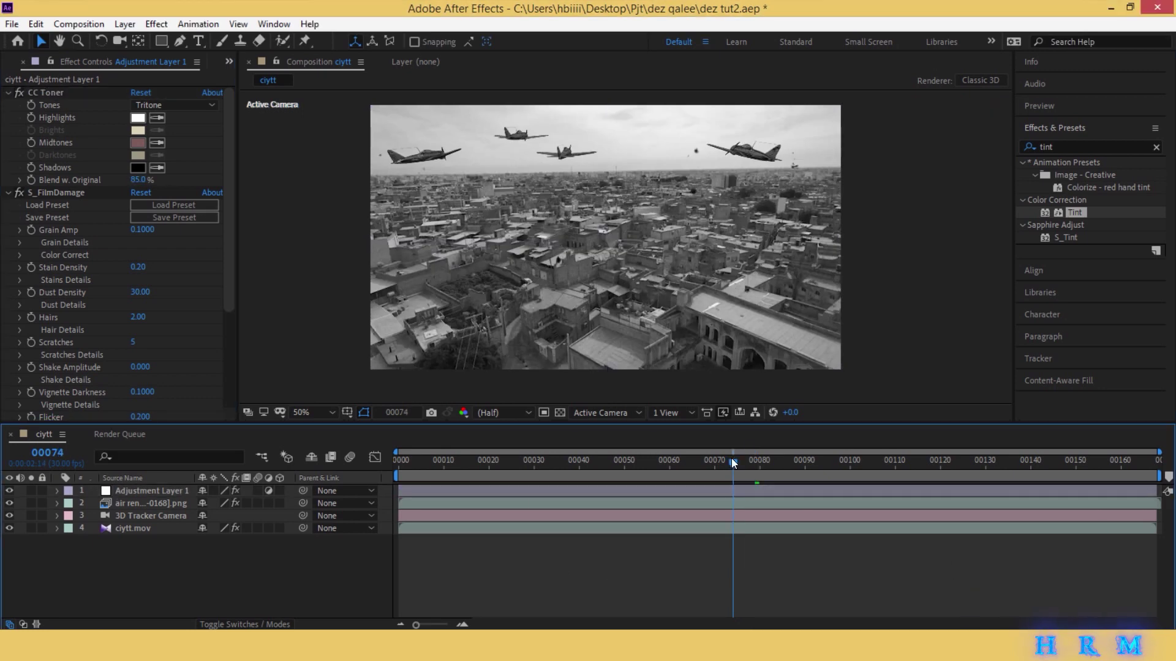
key("space")
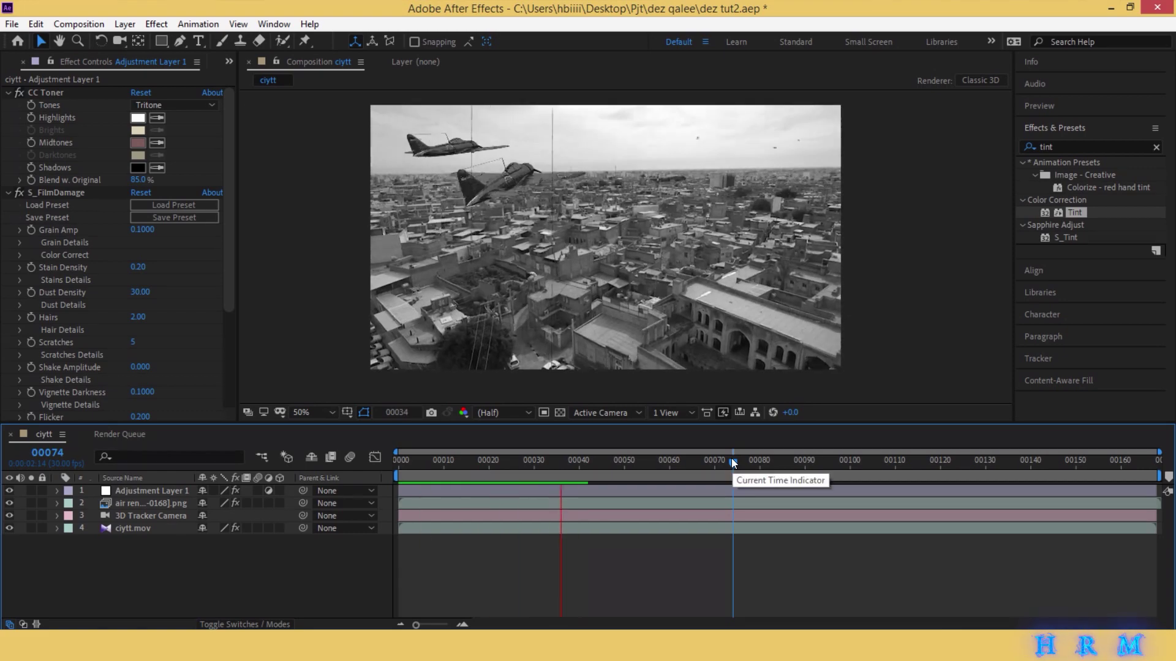
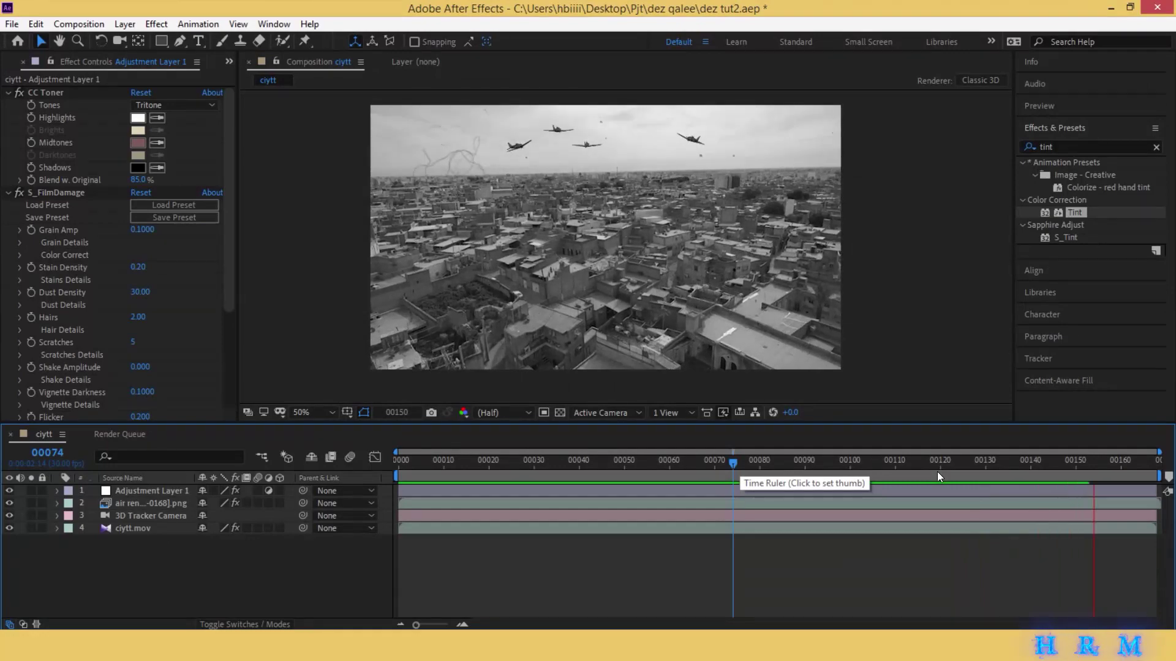
left_click_drag(936, 473, 853, 475)
key("space")
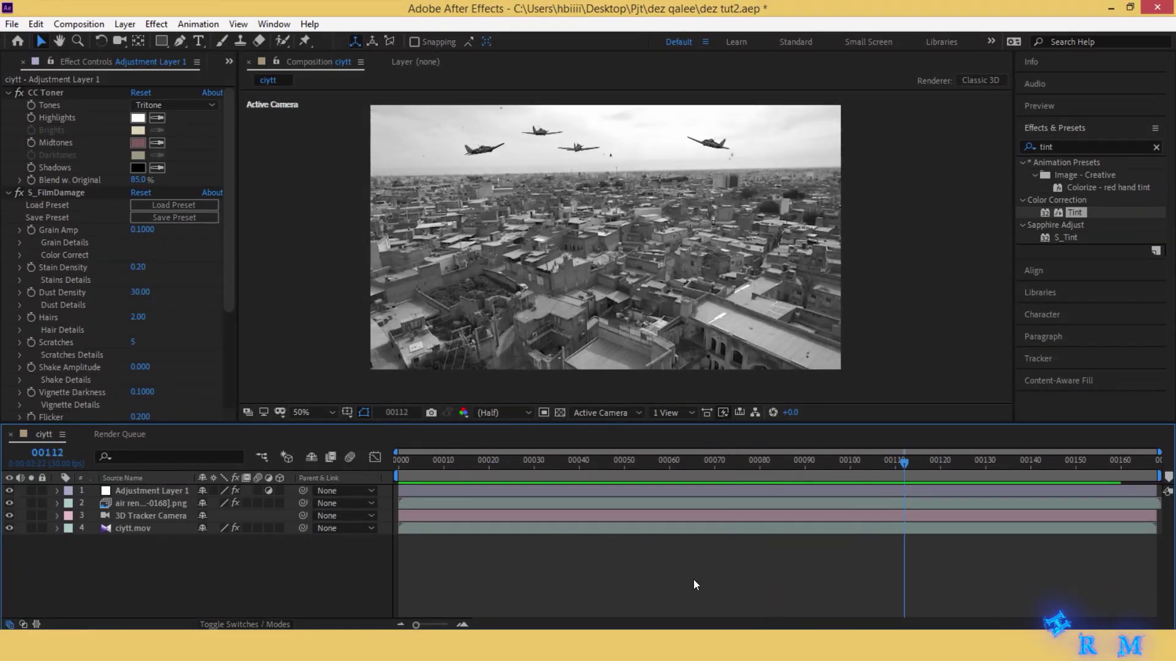
Import the Stock footage Ex & Smck video and place it as the top layer of the ciytt composition.
left_click(12, 64)
double_click(94, 286)
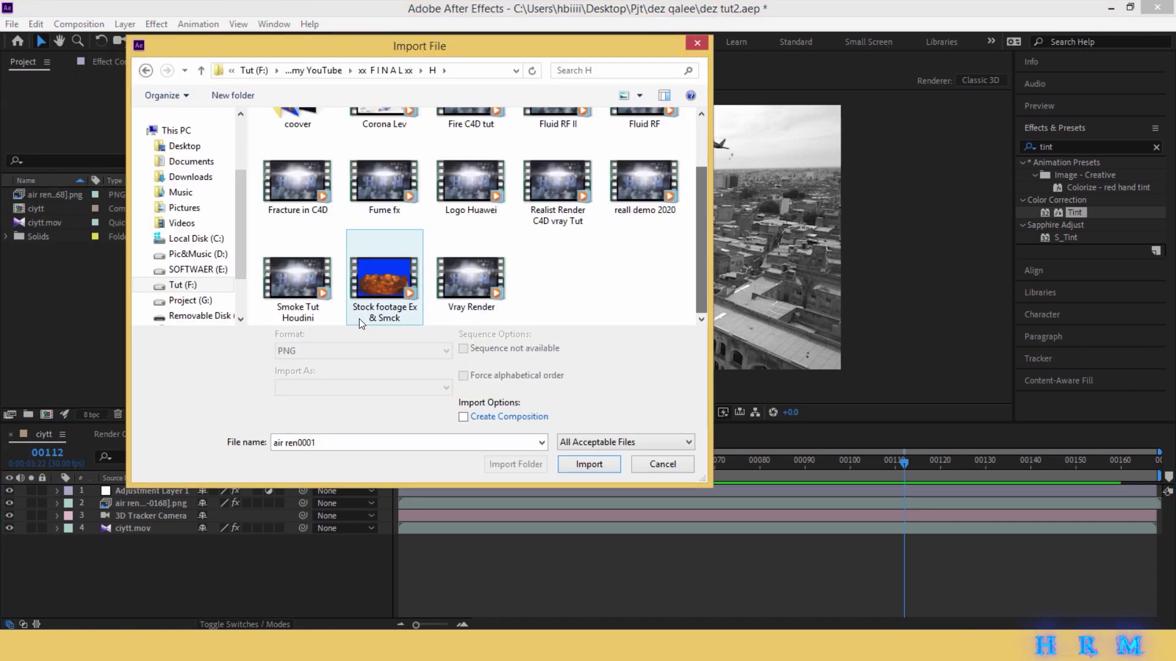
double_click(386, 289)
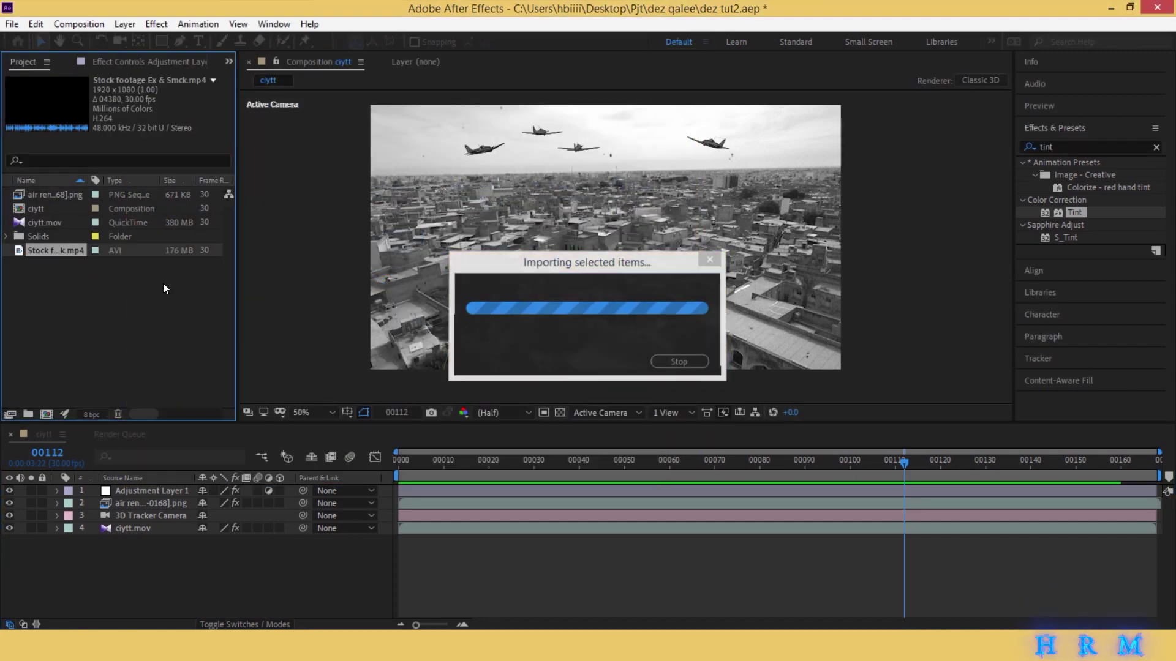
left_click_drag(135, 397, 144, 487)
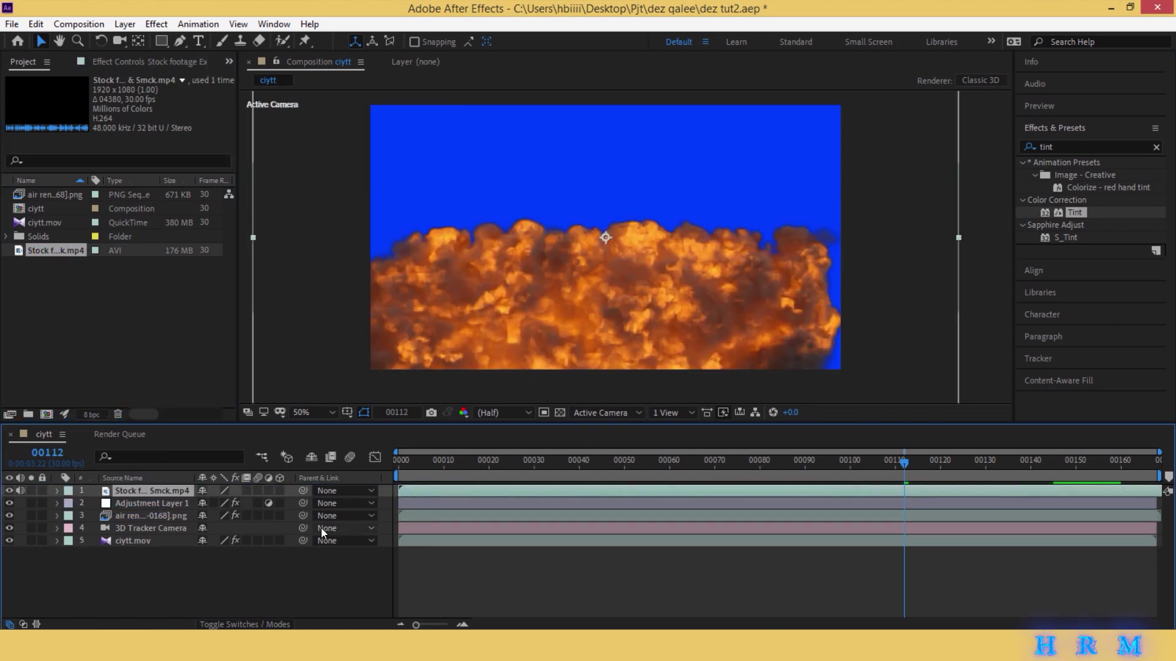
Set the scale of the stock footage layer to 58%, judging it at frame 132.
key("s")
left_click_drag(221, 502, 178, 503)
left_click_drag(905, 464, 994, 463)
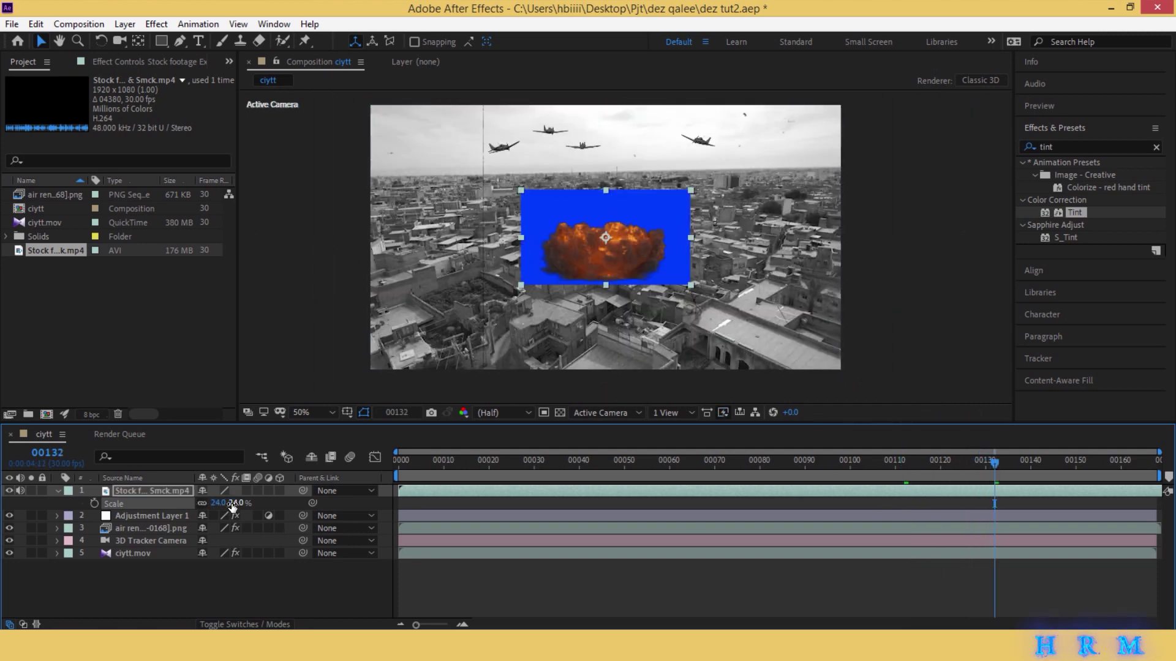
left_click_drag(220, 503, 592, 500)
Open the stock footage layer in its own viewer and set its out point at composition frame 183, after the explosion clears.
double_click(583, 491)
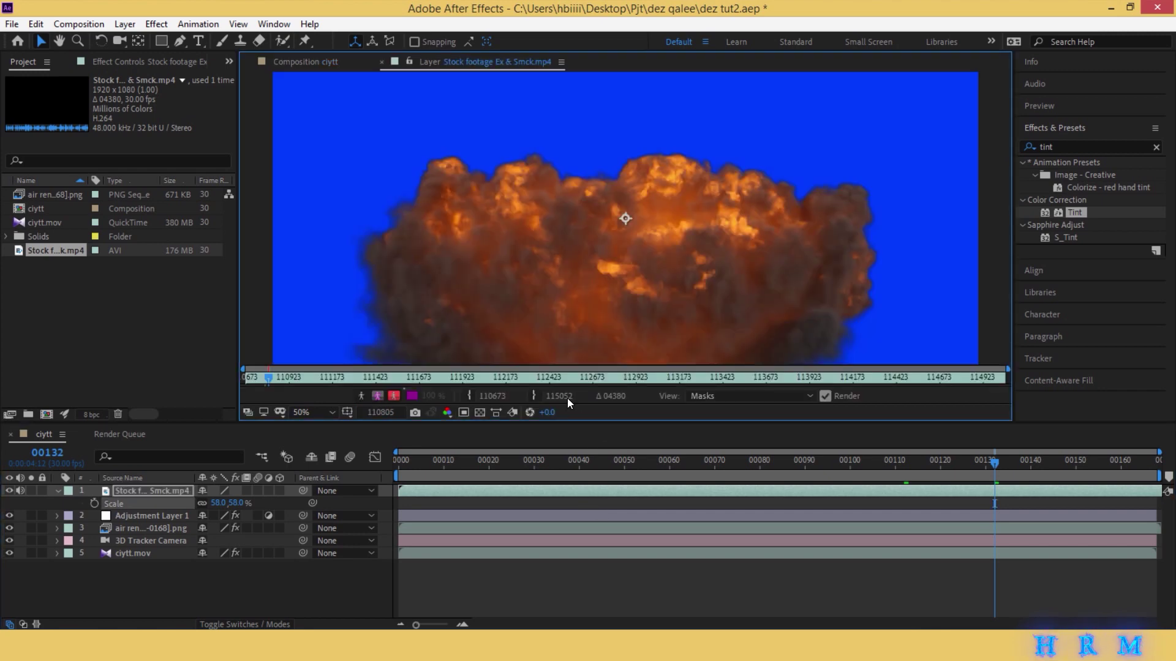
left_click(280, 378)
left_click(278, 378)
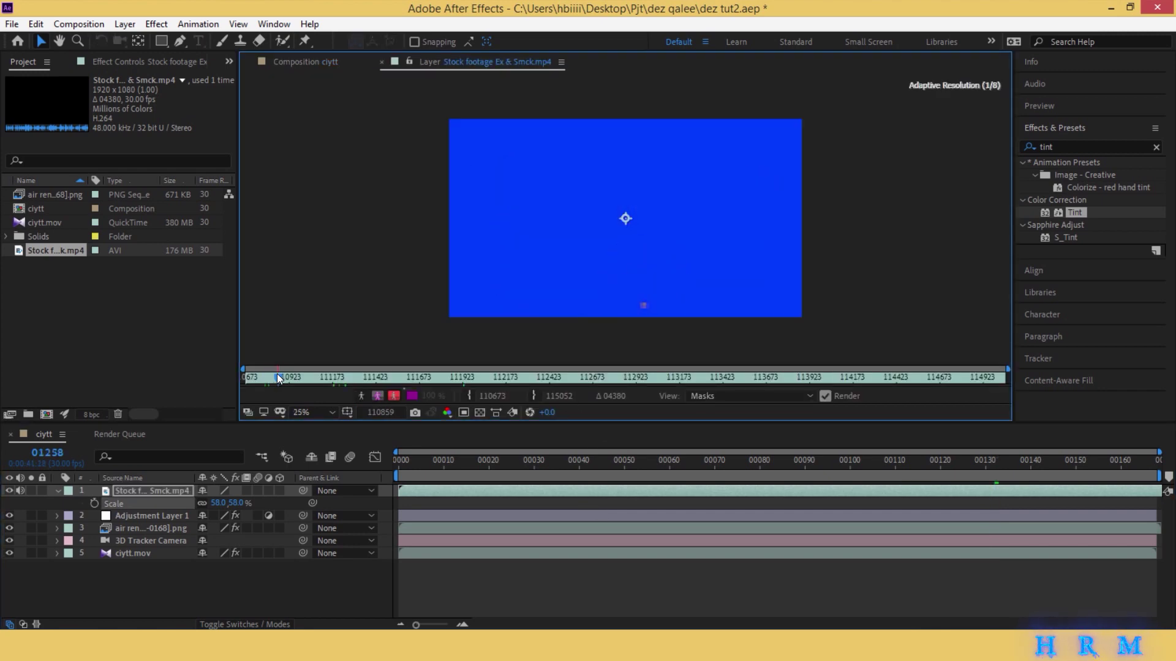
left_click(1048, 105)
left_click(1071, 126)
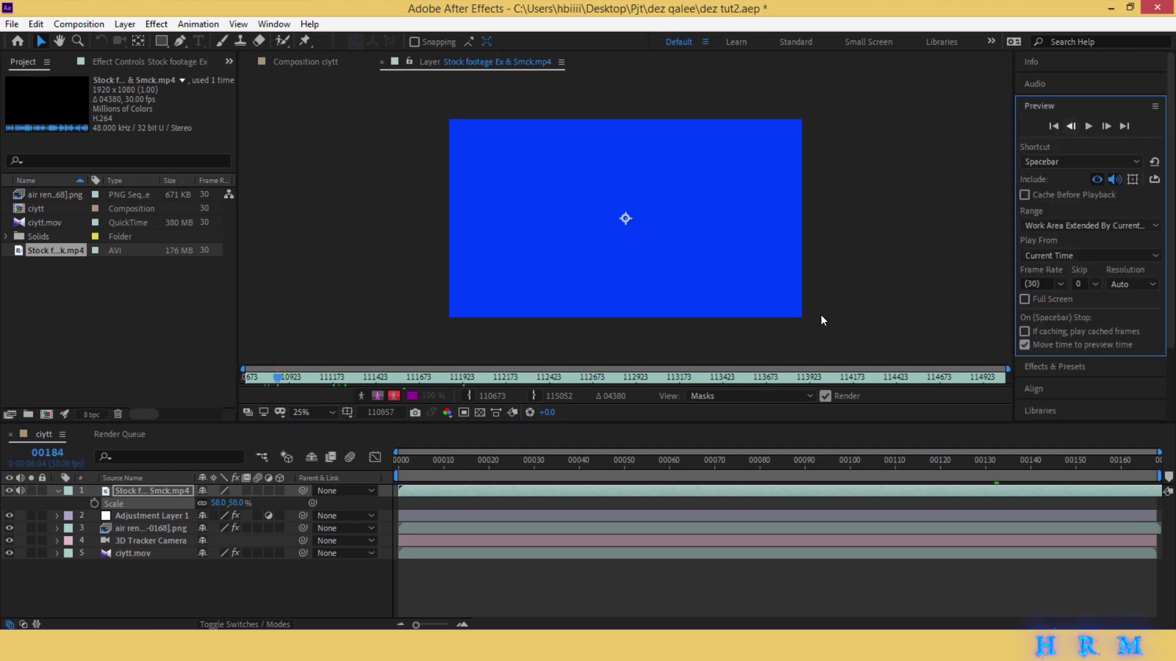
left_click(533, 396)
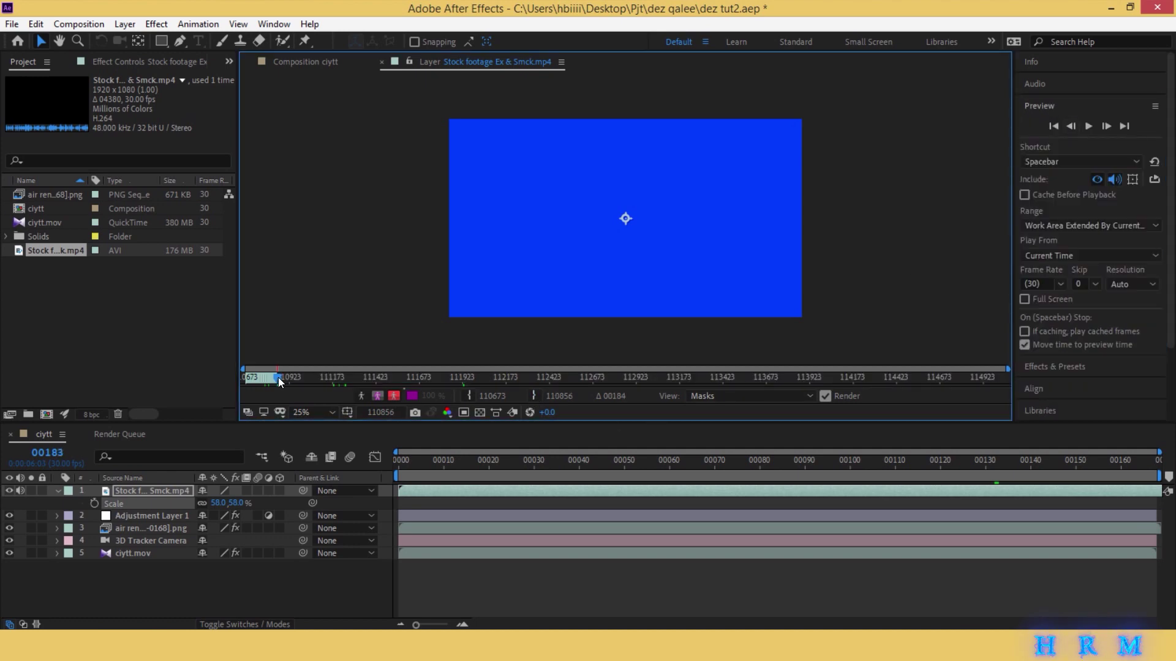
Trim the stock footage layer's start at frame 80, past the first explosion, and move it to begin at frame 0 of the ciytt composition.
left_click_drag(279, 380, 265, 377)
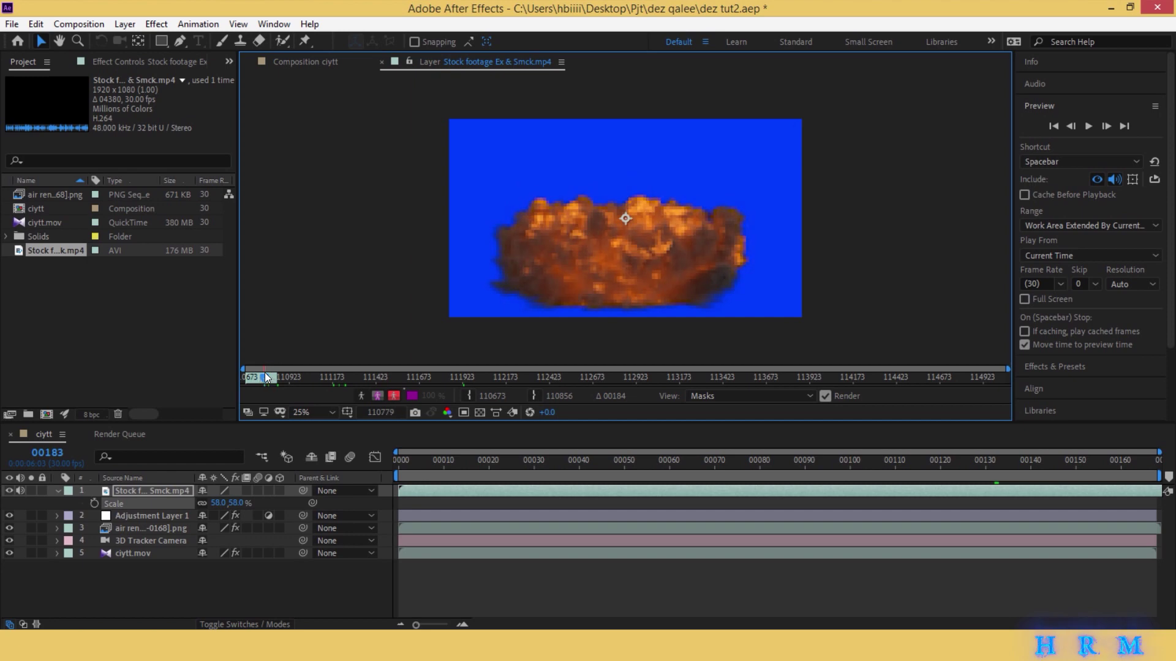
key("space")
key("space")
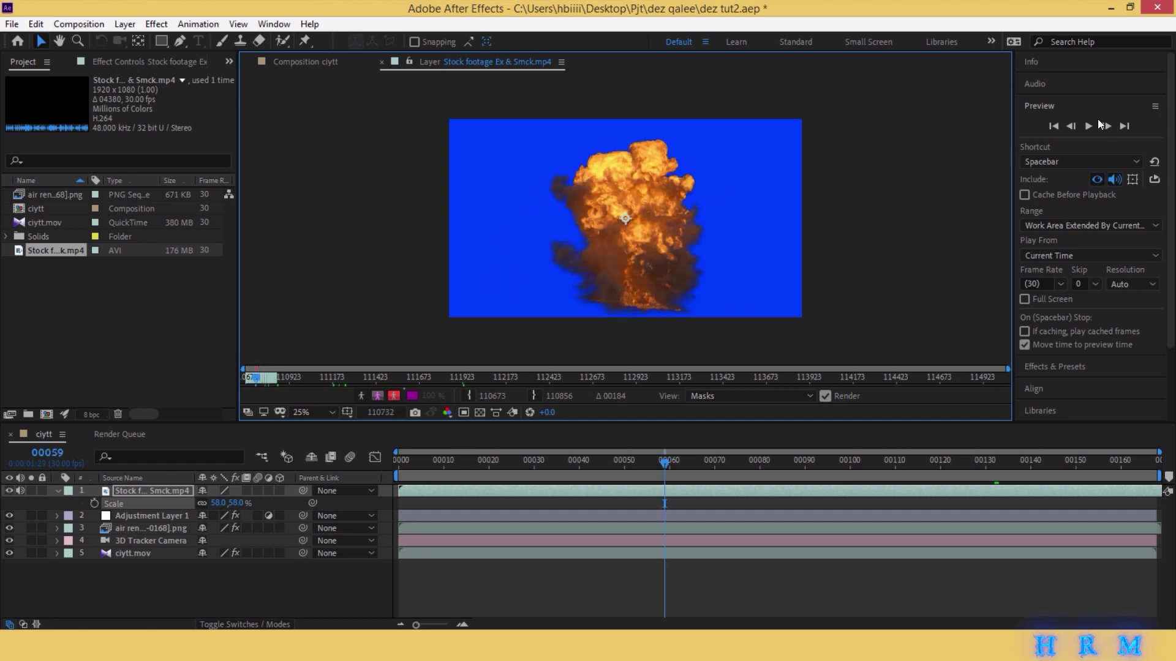
double_click(1107, 126)
triple_click(1107, 127)
triple_click(1107, 127)
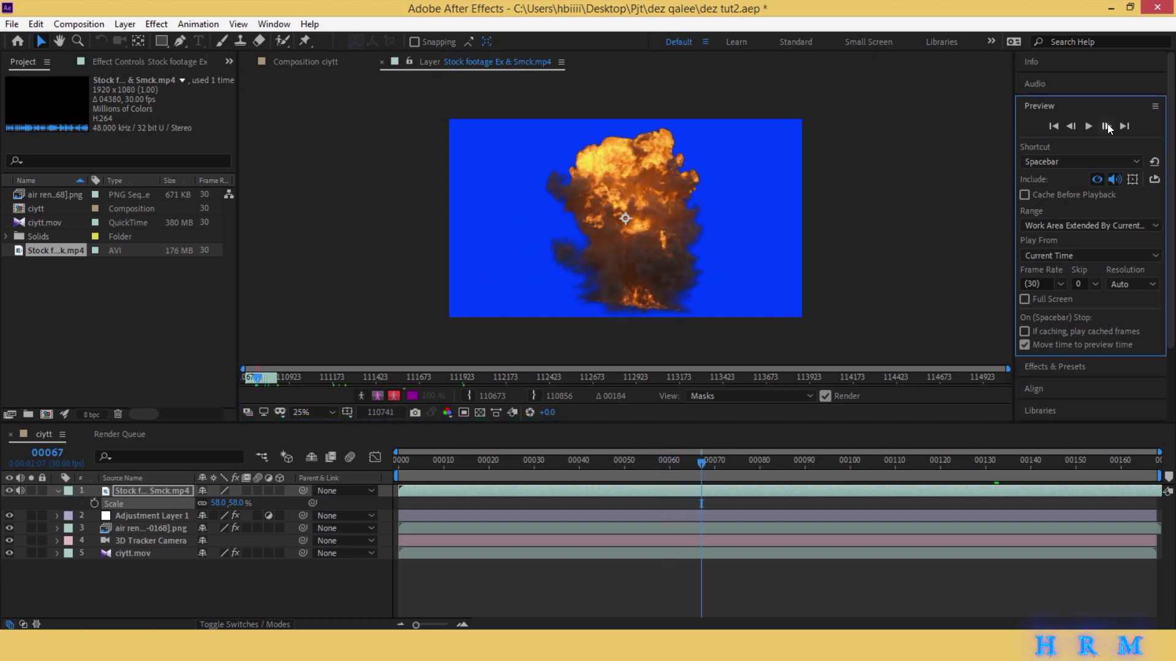
triple_click(1107, 127)
left_click_drag(718, 462, 759, 466)
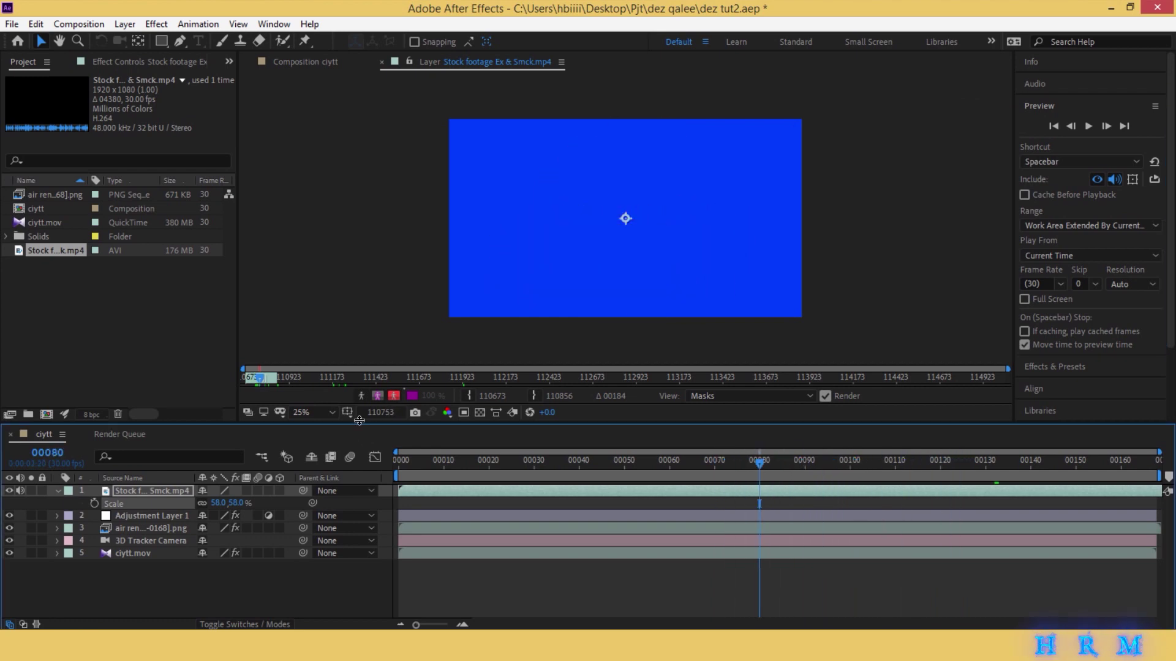
key("Home")
left_click(305, 61)
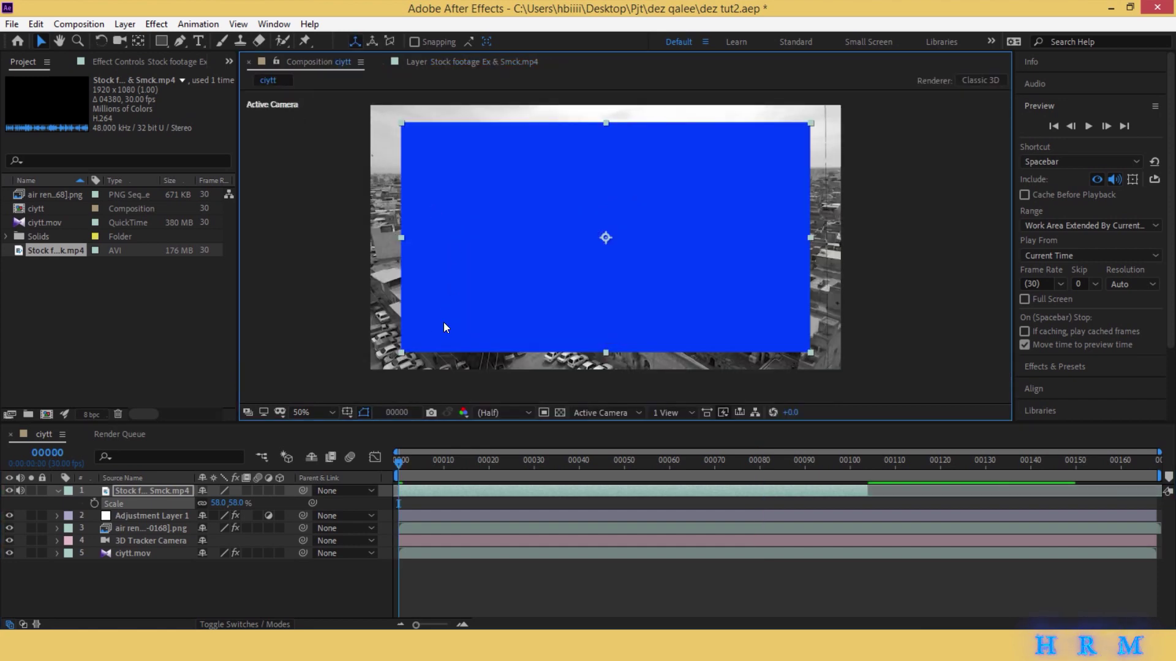
Apply Keylight (1.2) to the stock footage layer at frame 51 and sample the blue background as its Screen Colour.
left_click_drag(443, 468, 628, 464)
right_click(589, 494)
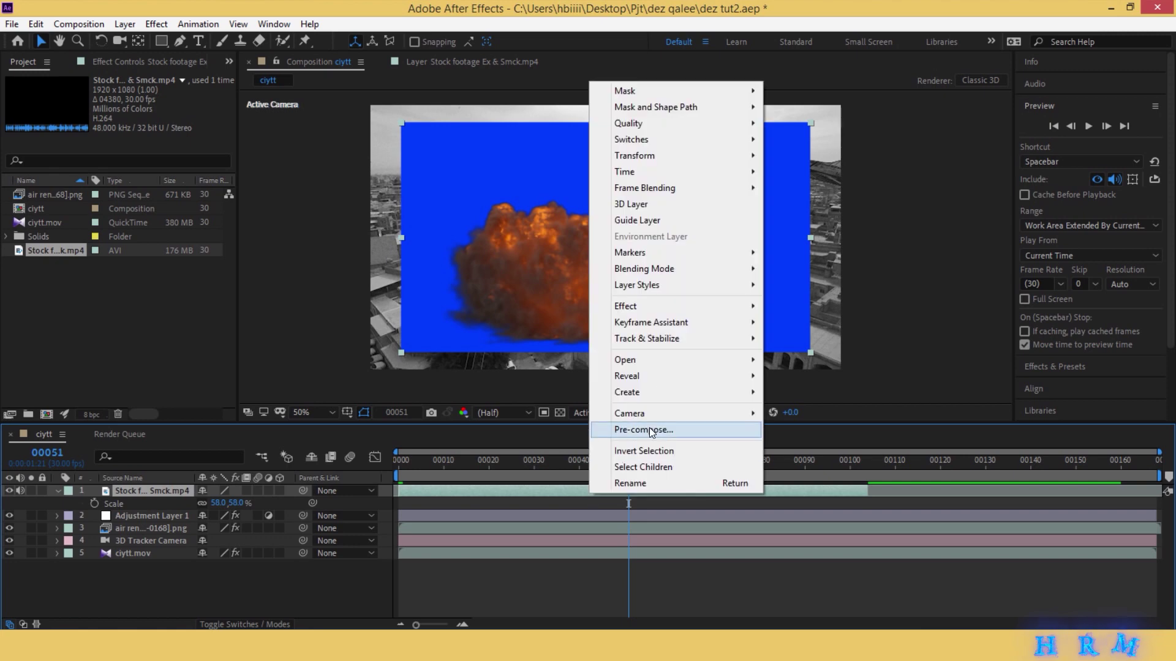
mouse_move(657, 171)
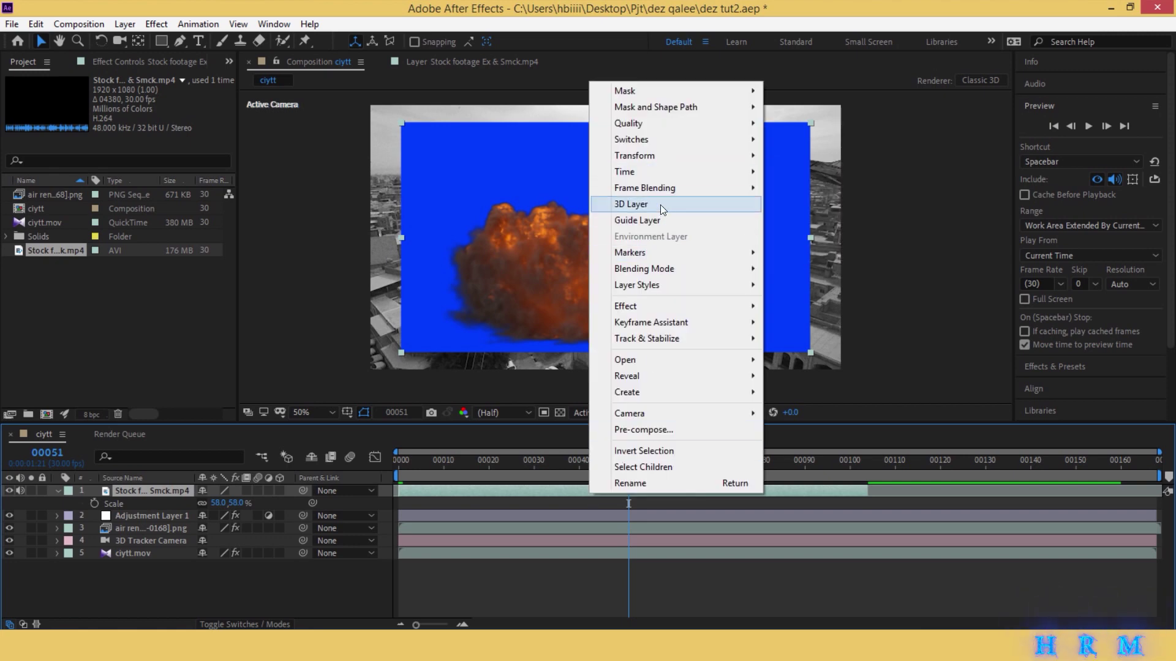
mouse_move(662, 312)
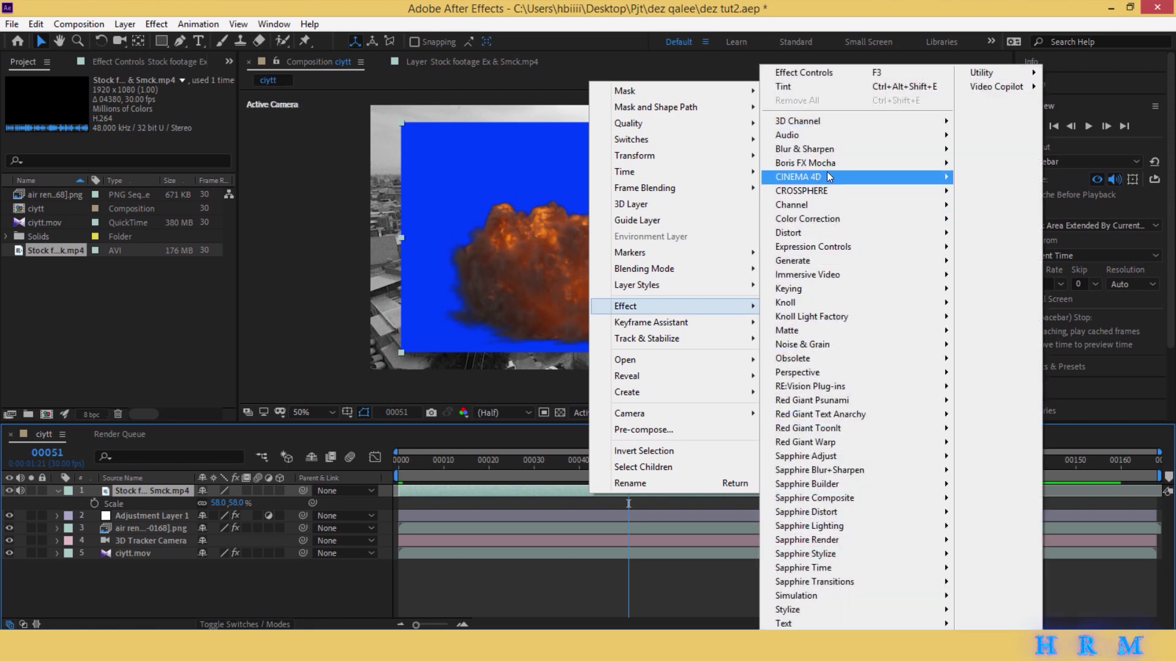
mouse_move(831, 299)
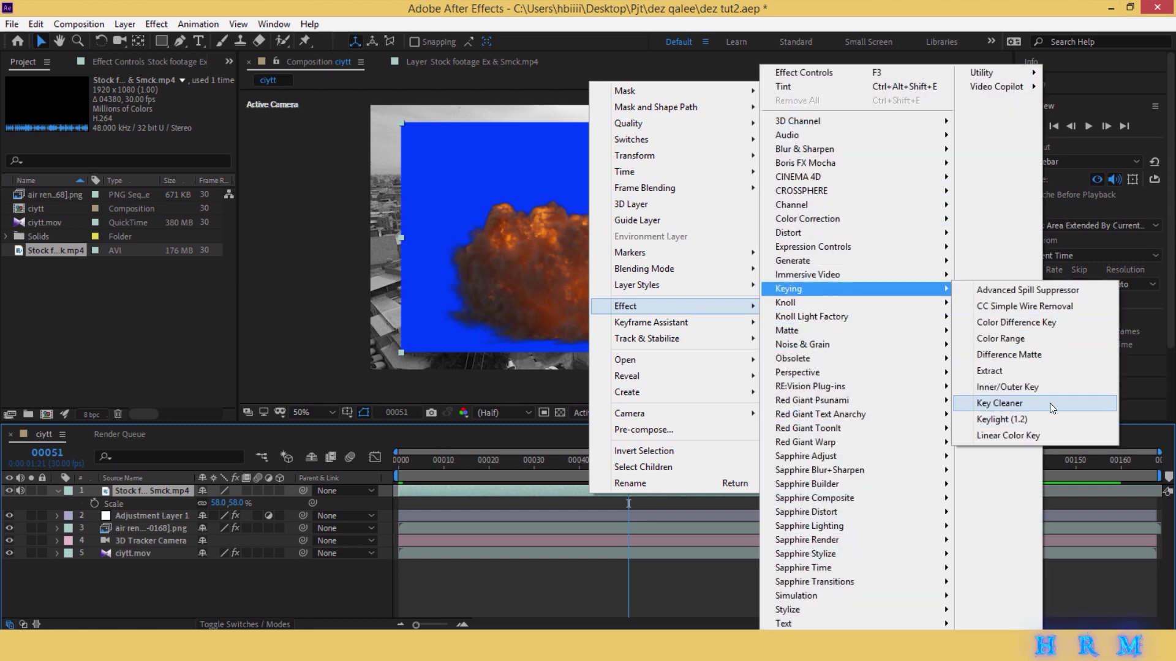
left_click(1036, 419)
left_click(157, 185)
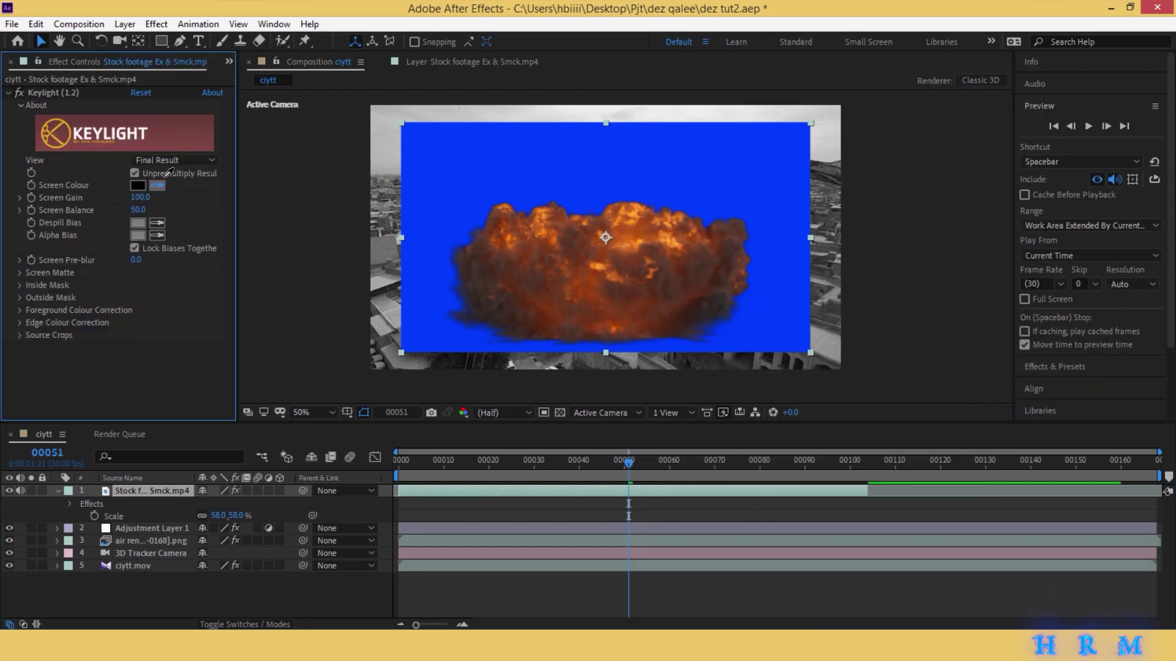
left_click(466, 180)
Shift the stock footage layer in time so it starts at about frame 66, and check the explosion at frame 83.
left_click_drag(622, 464, 853, 464)
left_click_drag(589, 491, 885, 483)
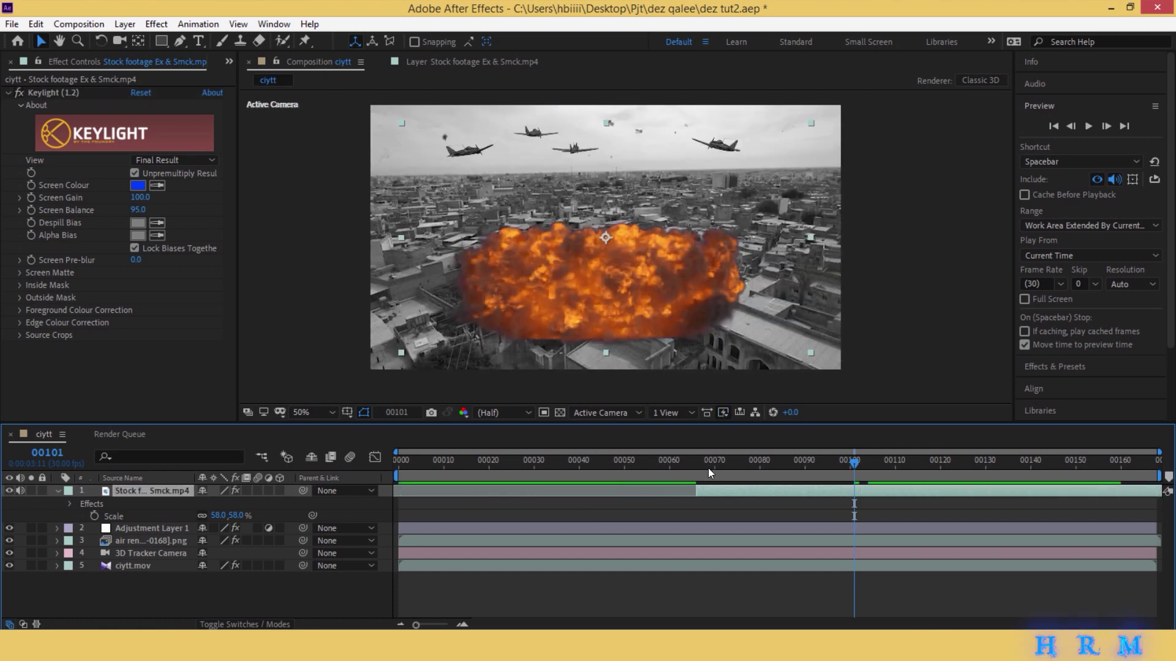
left_click_drag(716, 468, 773, 466)
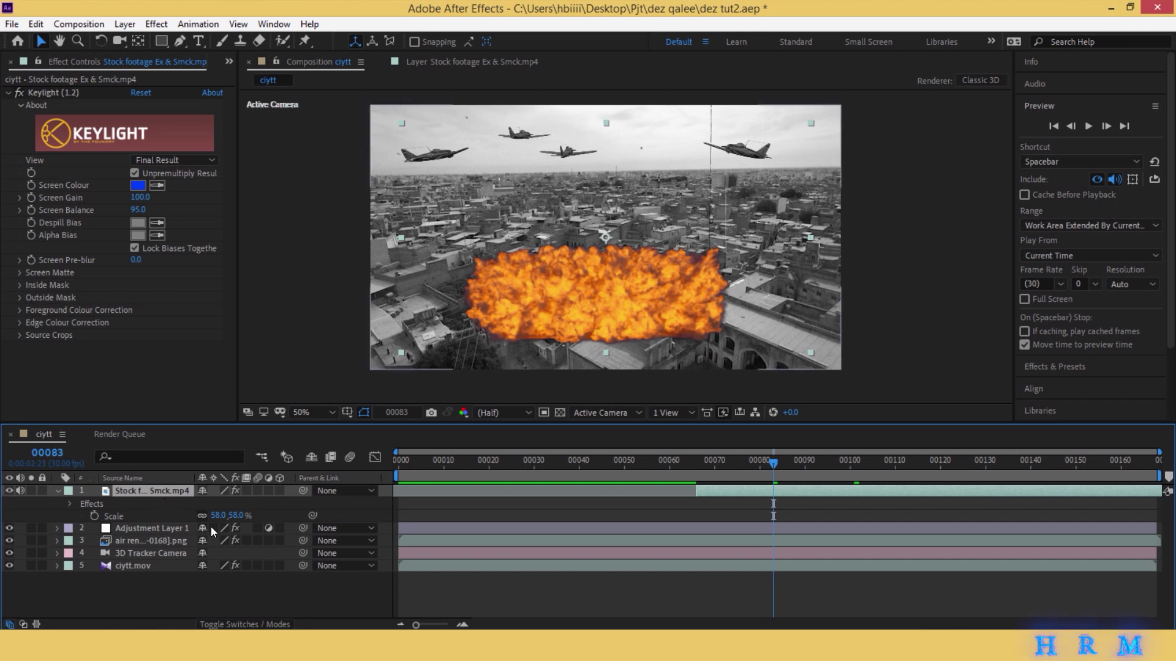
Scale the stock footage layer to 17% and make it a 3D layer.
key("s")
left_click_drag(237, 503, 213, 503)
left_click(278, 491)
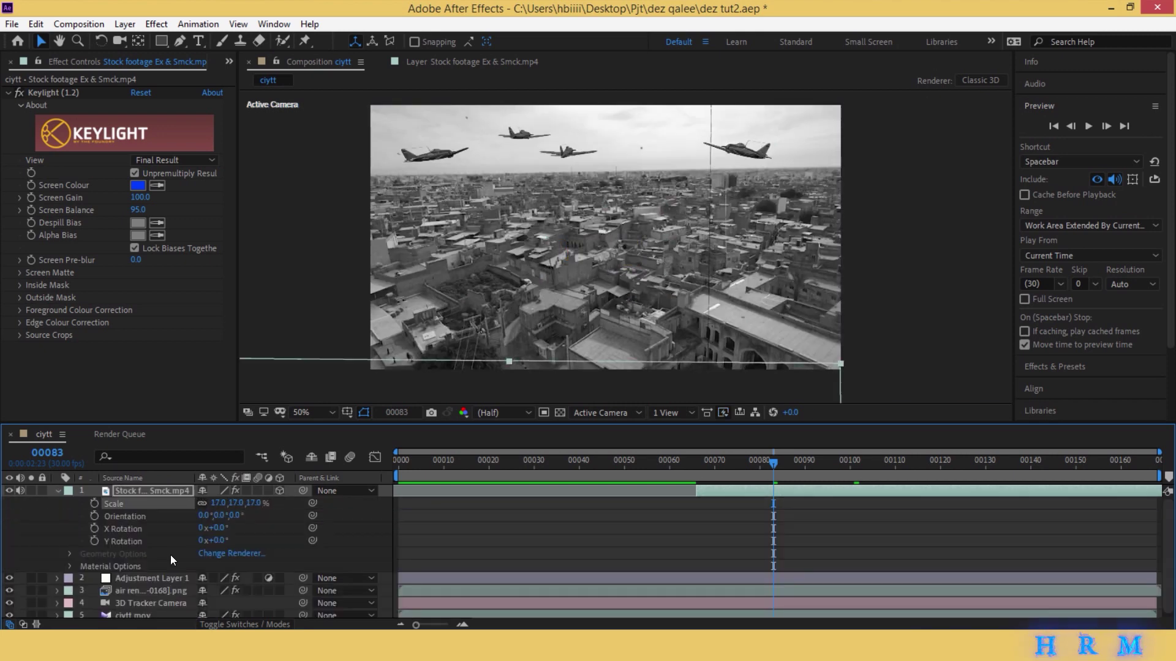
left_click(59, 490)
Create a null from a 3D Camera Tracker point of ciytt.mov on the rooftops near the middle of the city.
left_click(137, 540)
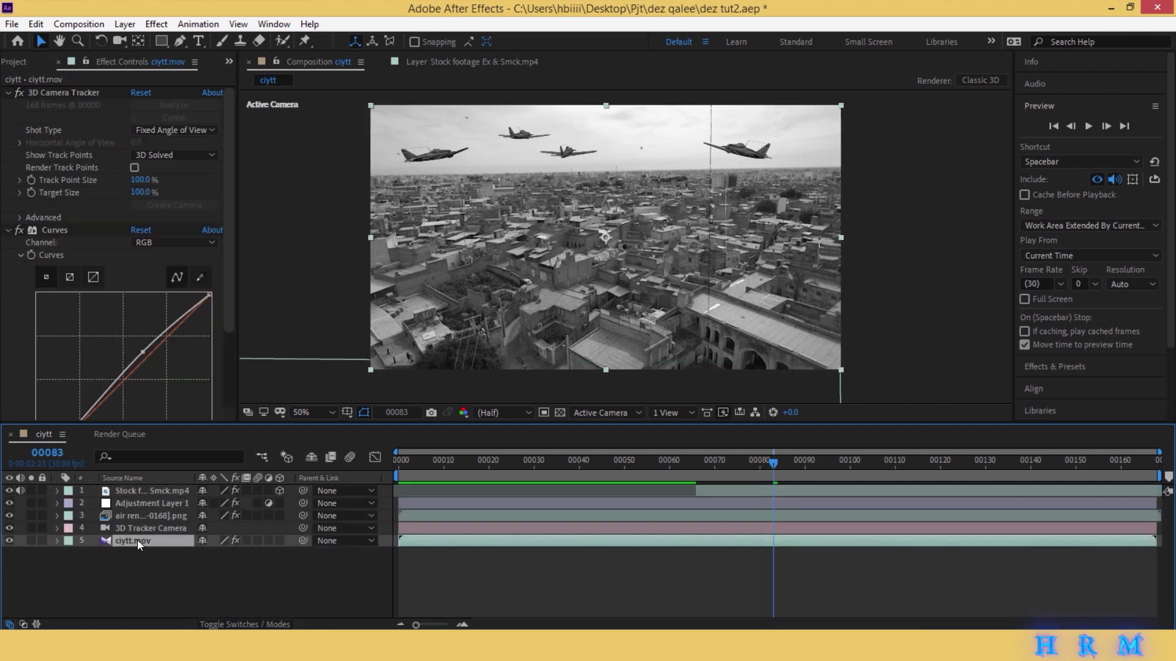
left_click(67, 92)
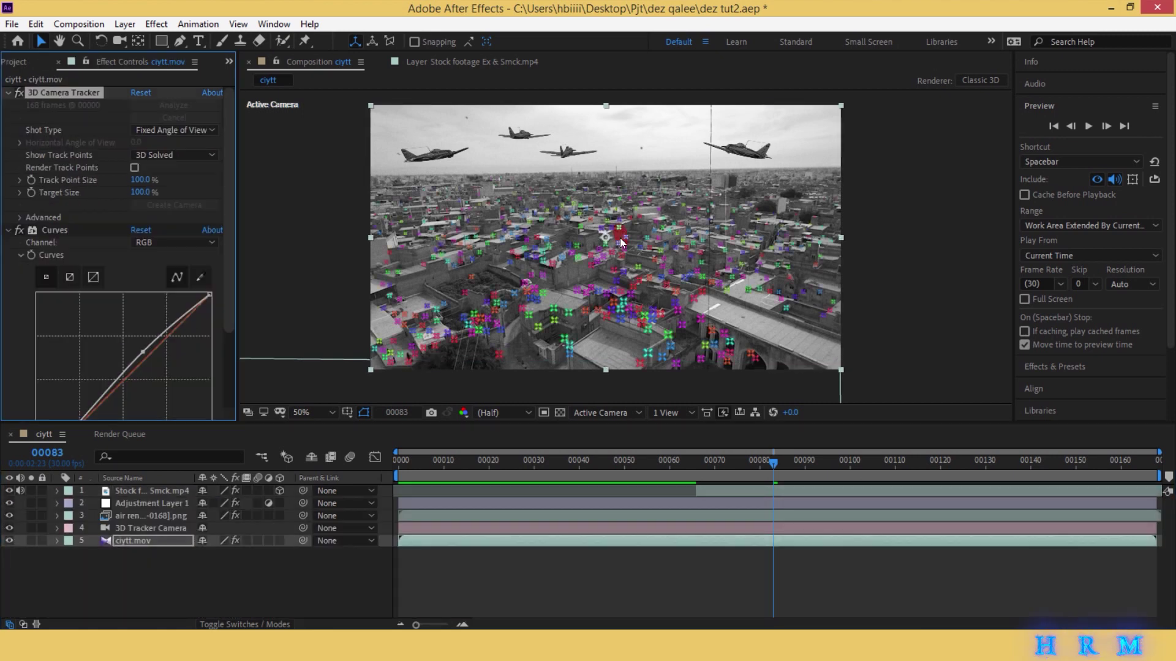
scroll(620, 237, "up", 2)
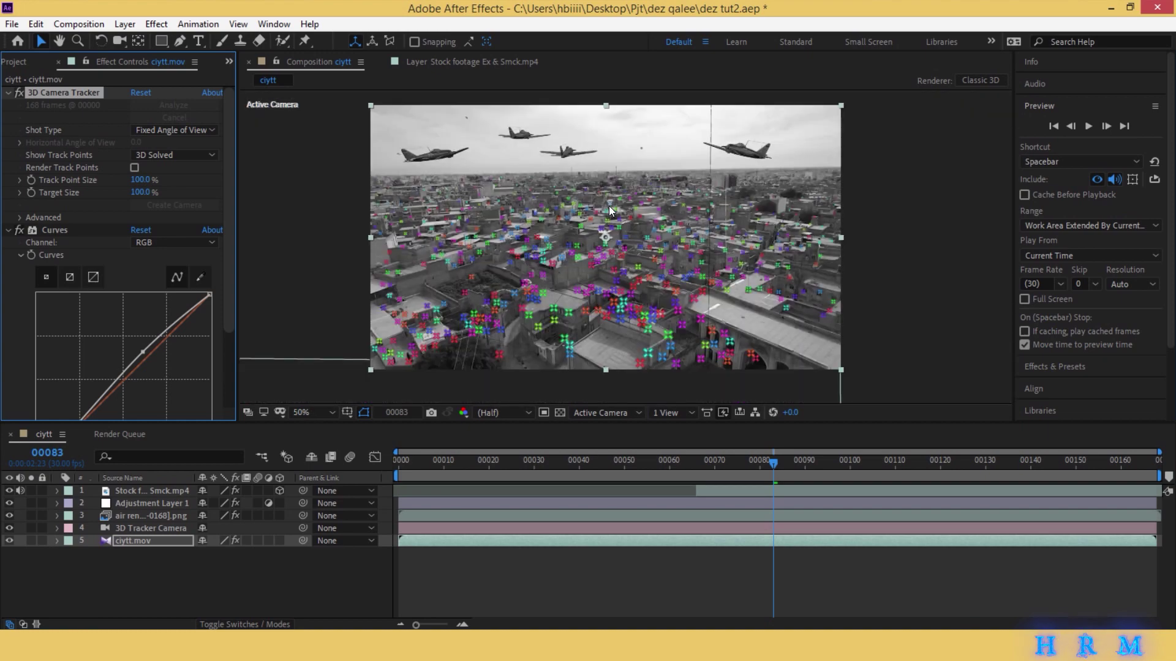
scroll(609, 206, "down", 1)
scroll(625, 203, "up", 1)
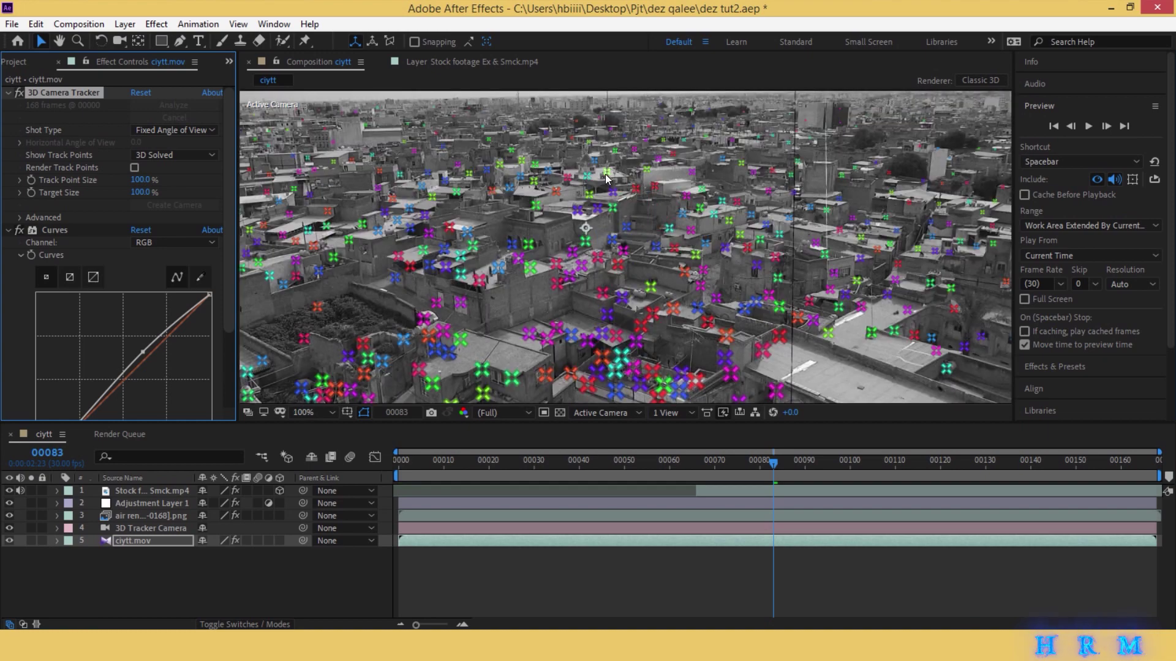
right_click(606, 178)
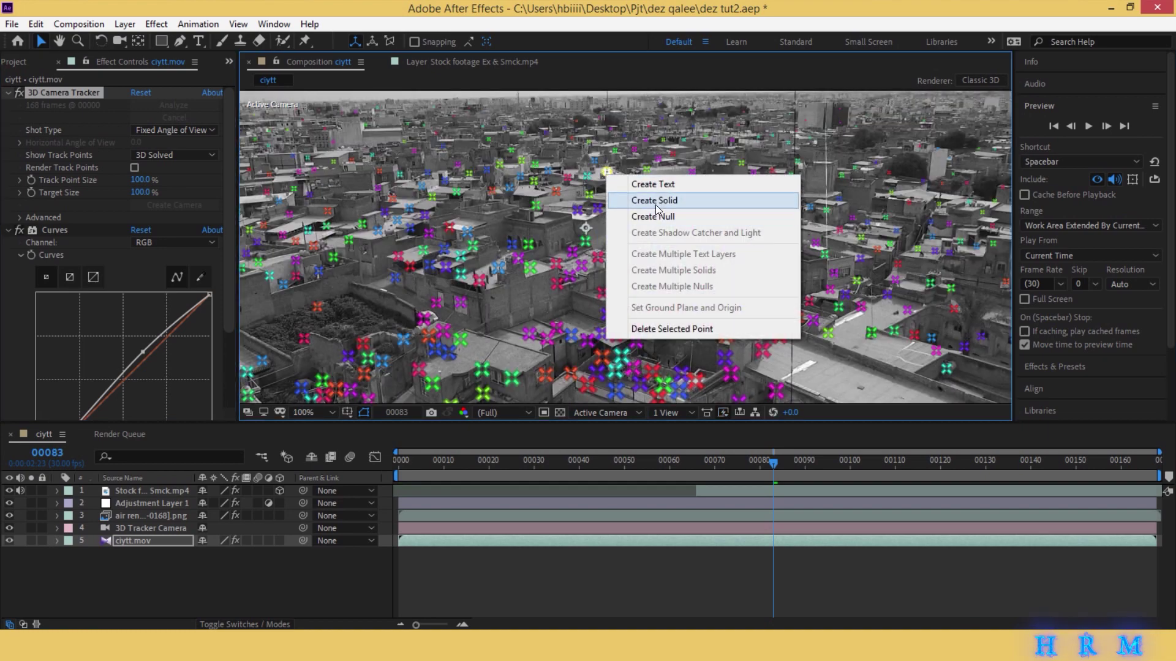
left_click(680, 216)
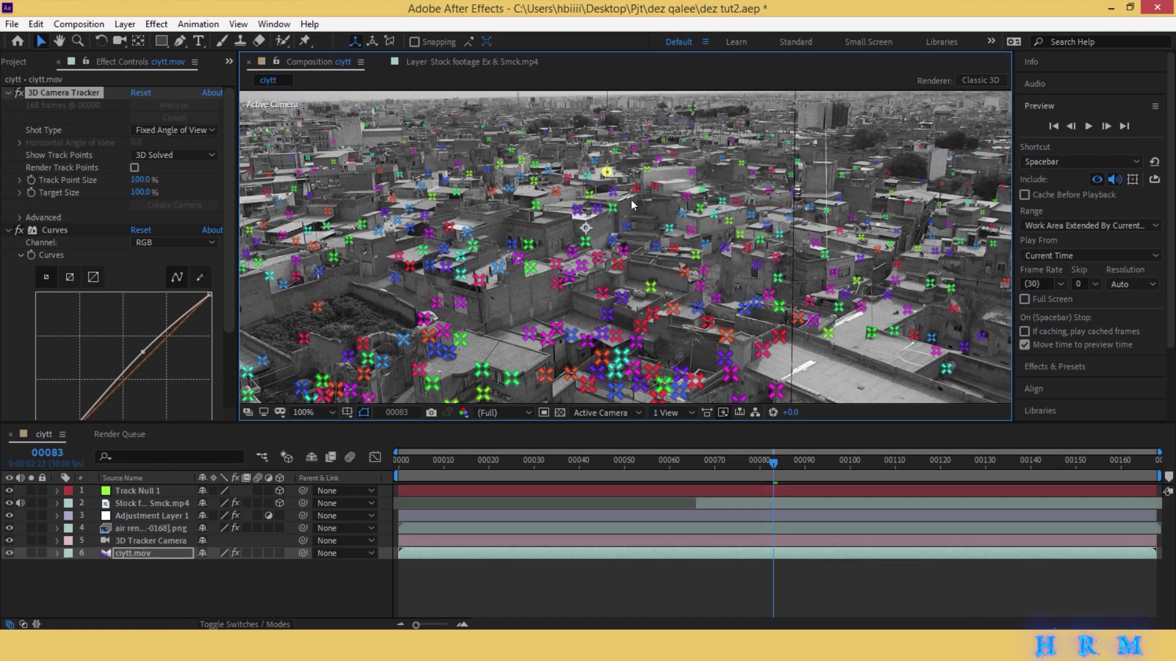
Copy Track Null 1's Z position to the stock footage layer, setting its position to 640.0, 360.0, 5338.0.
left_click(131, 491)
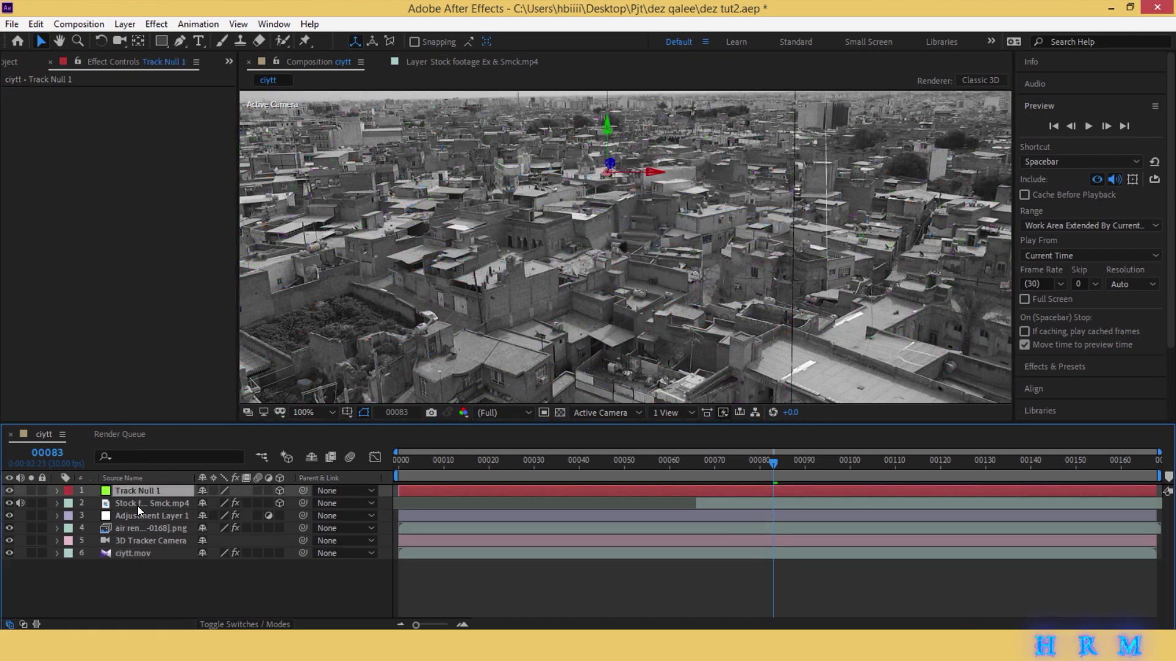
key("p")
left_click(127, 515)
key("p")
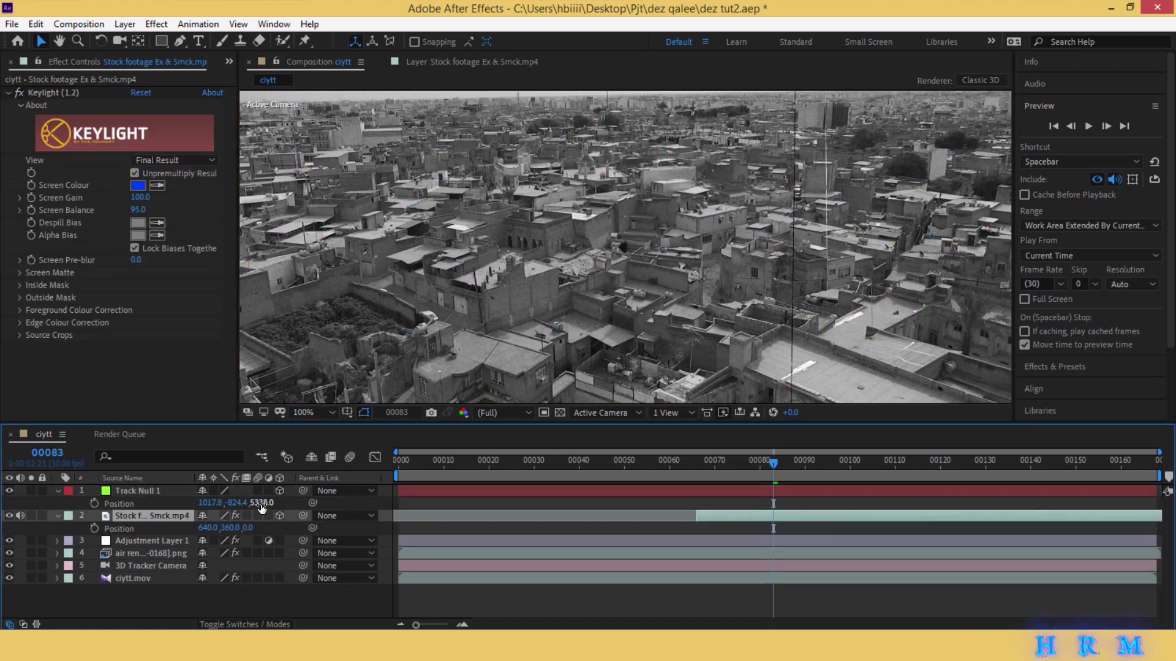
left_click(463, 601)
left_click(146, 518)
scroll(456, 354, "down", 2)
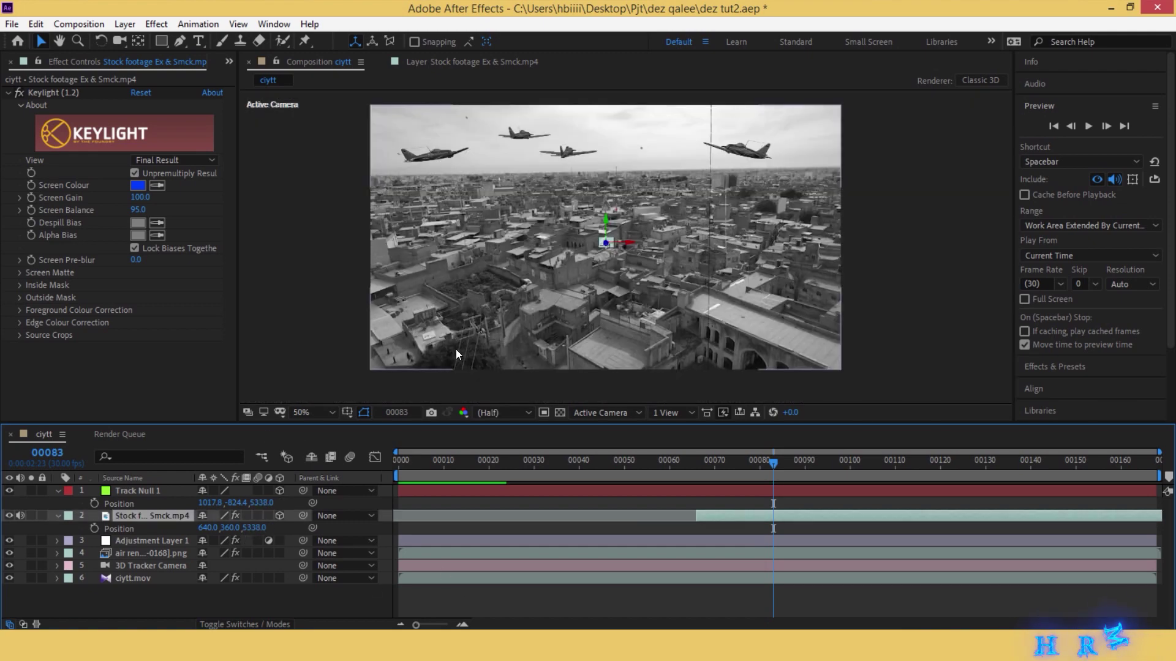
Enlarge the stock footage layer's scale to 283%.
key("s")
left_click_drag(264, 528, 426, 528)
scroll(625, 248, "up", 2)
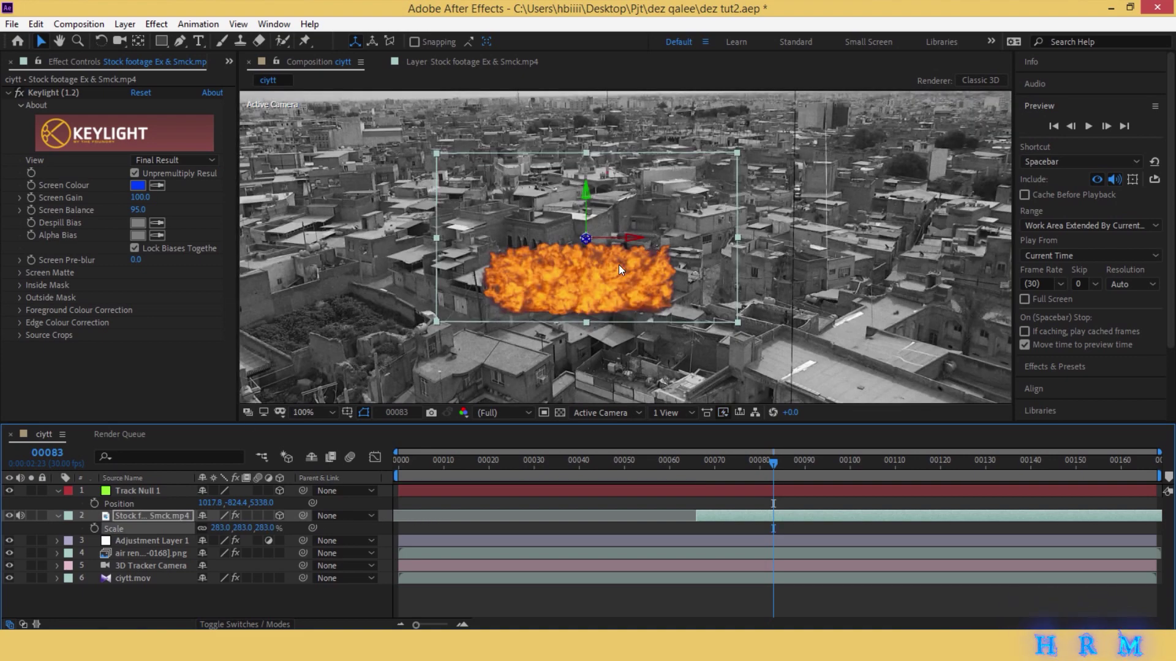
Move the explosion up in the frame so its base sits at Track Null 1's location among the rooftops.
left_click(137, 492)
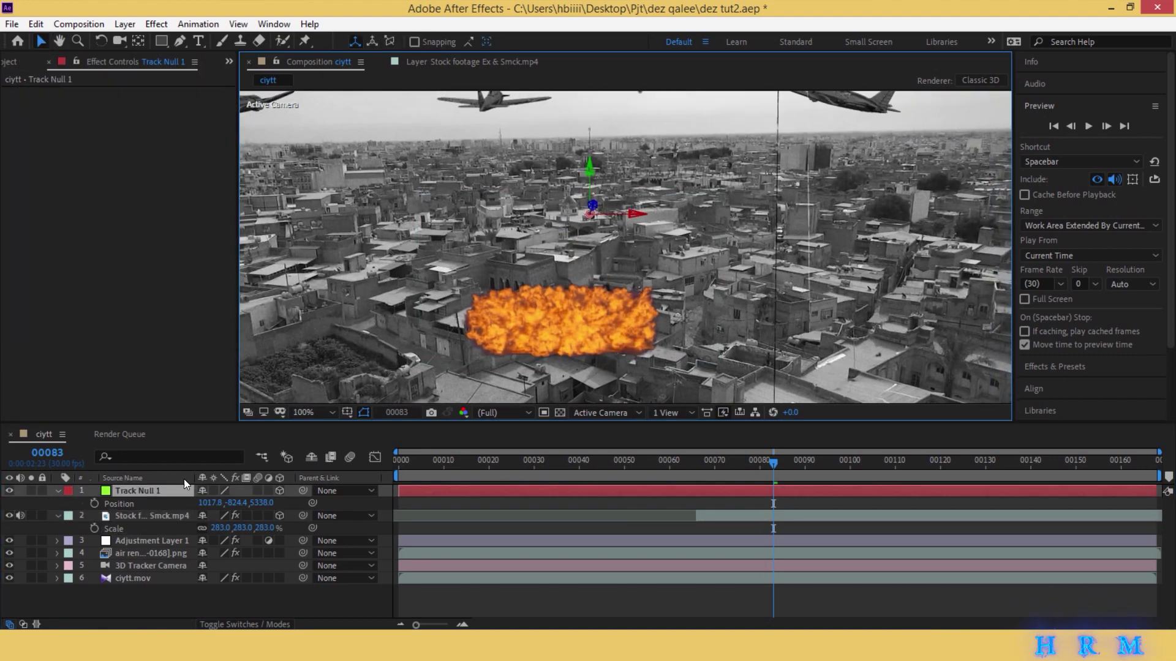
left_click(129, 517)
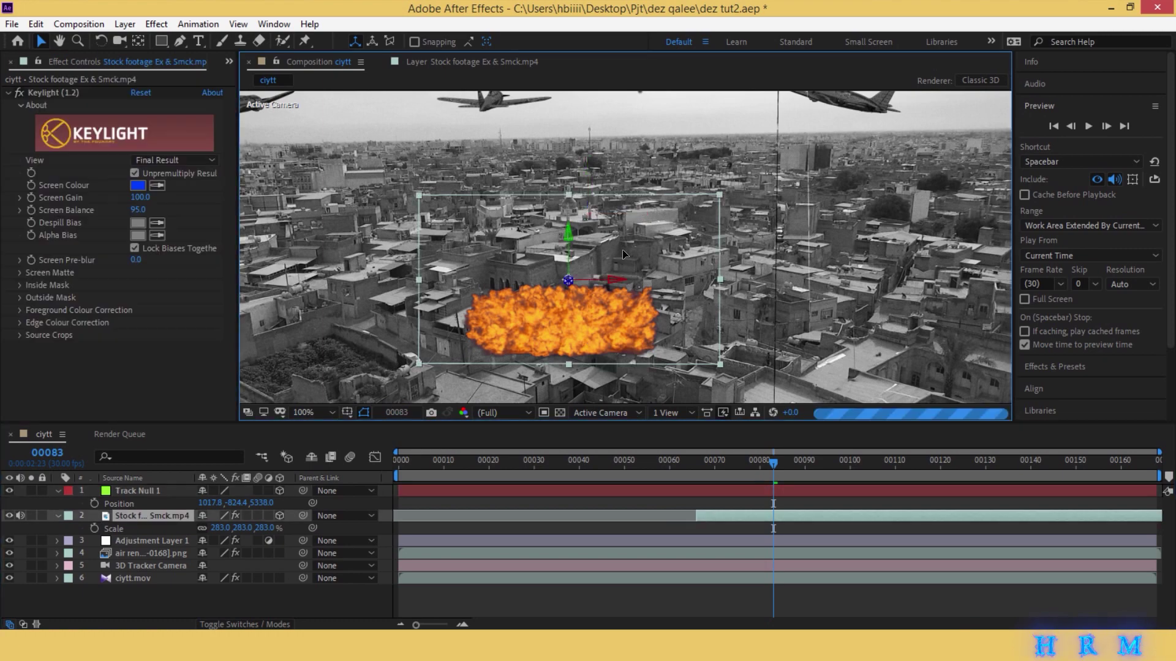
left_click_drag(584, 343, 612, 207)
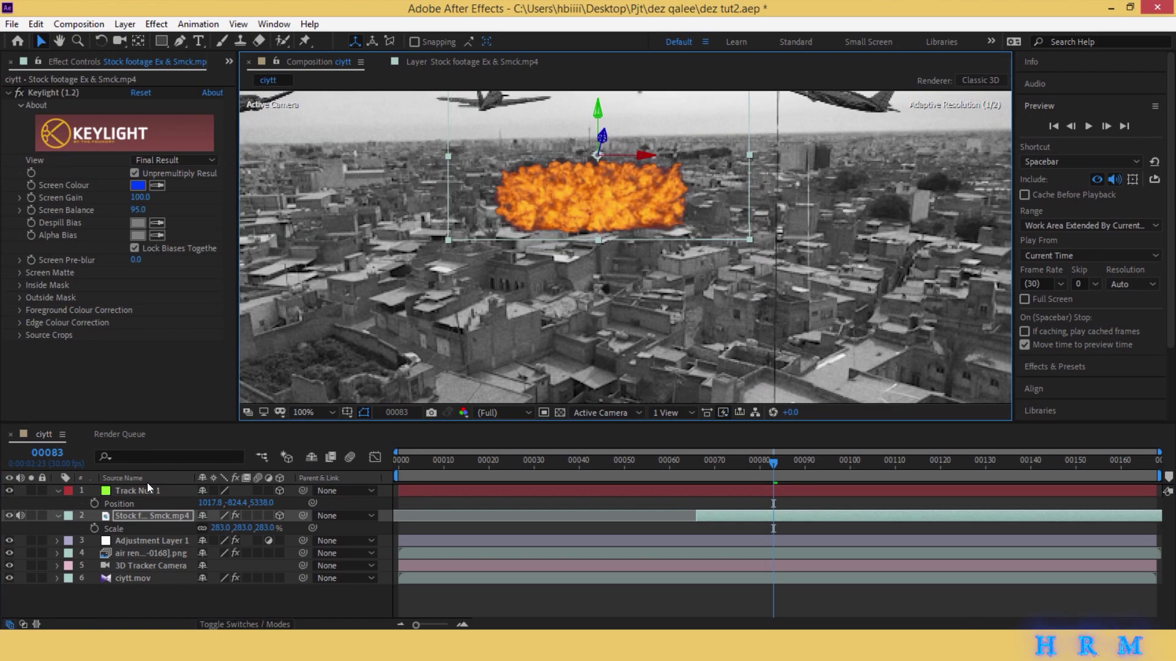
Place the stock footage layer beneath Adjustment Layer 1 so it takes on the old-film look, and play back the result.
key("ctrl+[")
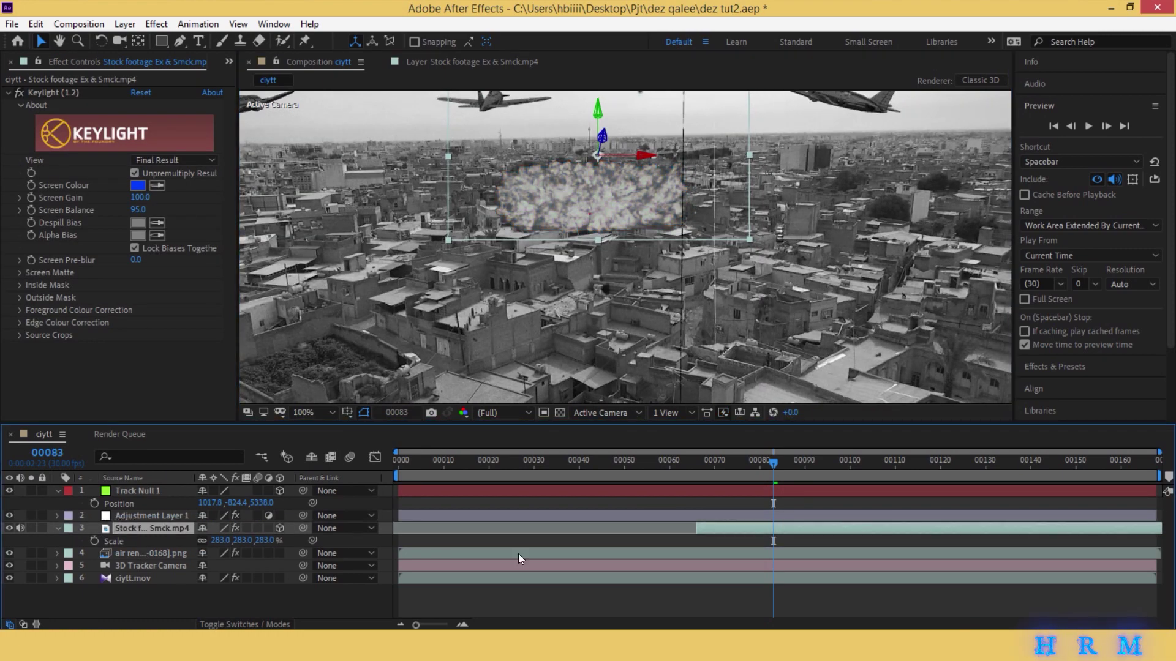
left_click(532, 591)
scroll(672, 338, "down", 2)
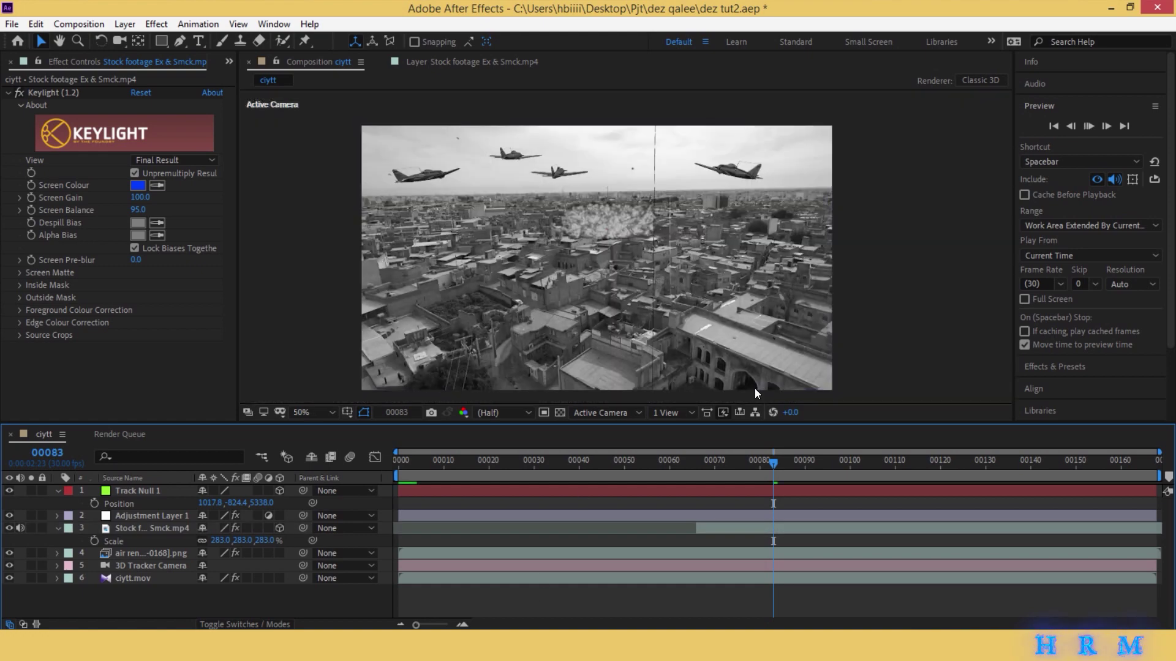
key("space")
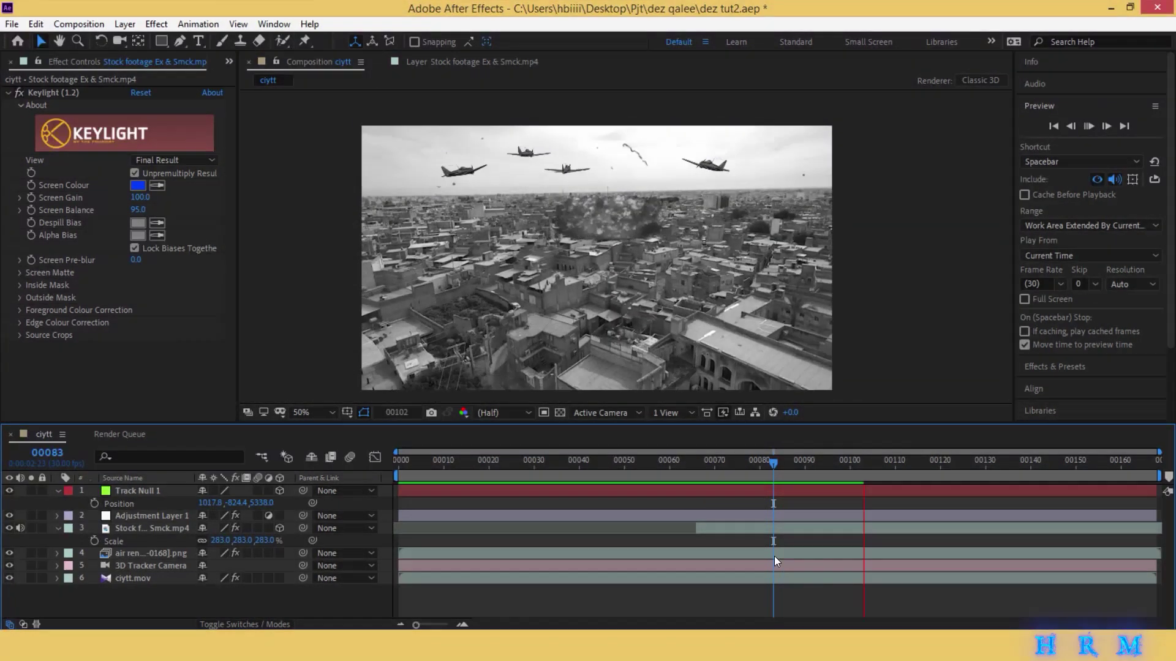
Lower the stock footage layer's opacity to 46% at frame 83 so the buildings show through the explosion.
left_click(805, 463)
scroll(561, 238, "up", 1)
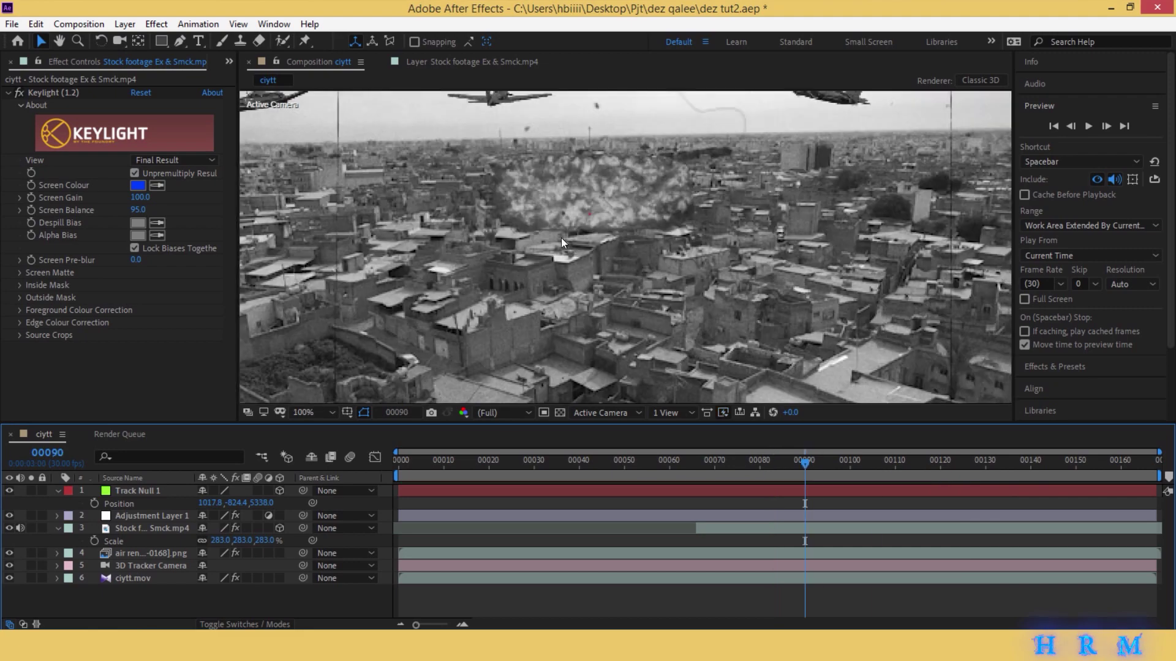
middle_click_drag(552, 242, 617, 280)
scroll(617, 281, "up", 1)
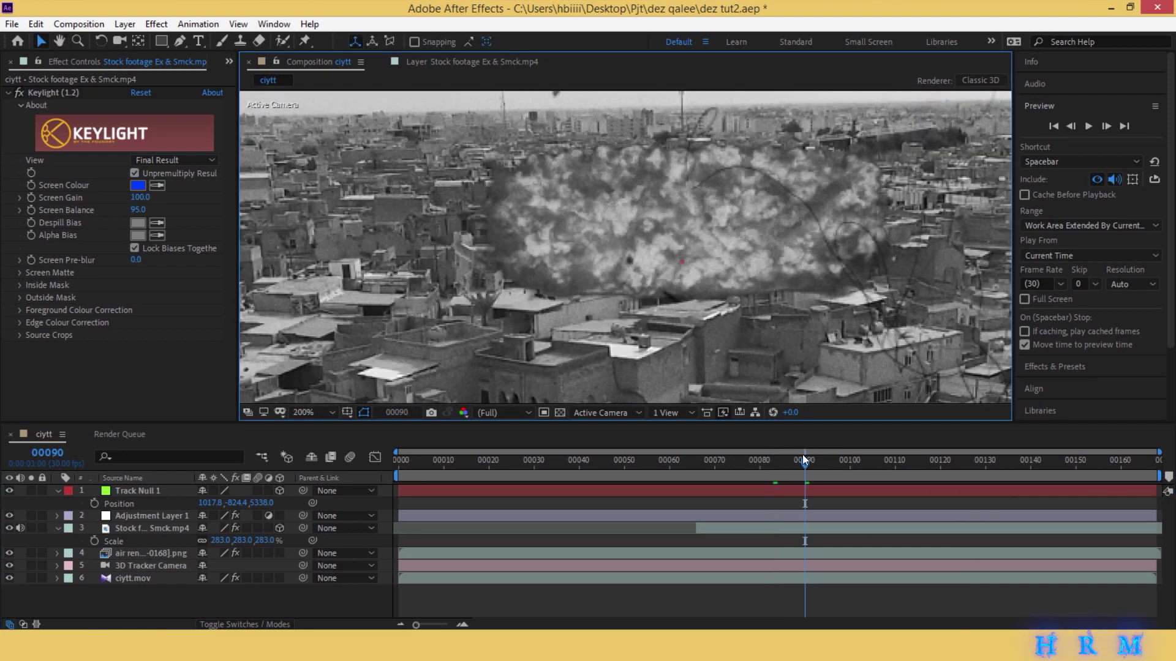
left_click_drag(805, 464, 773, 468)
left_click(140, 527)
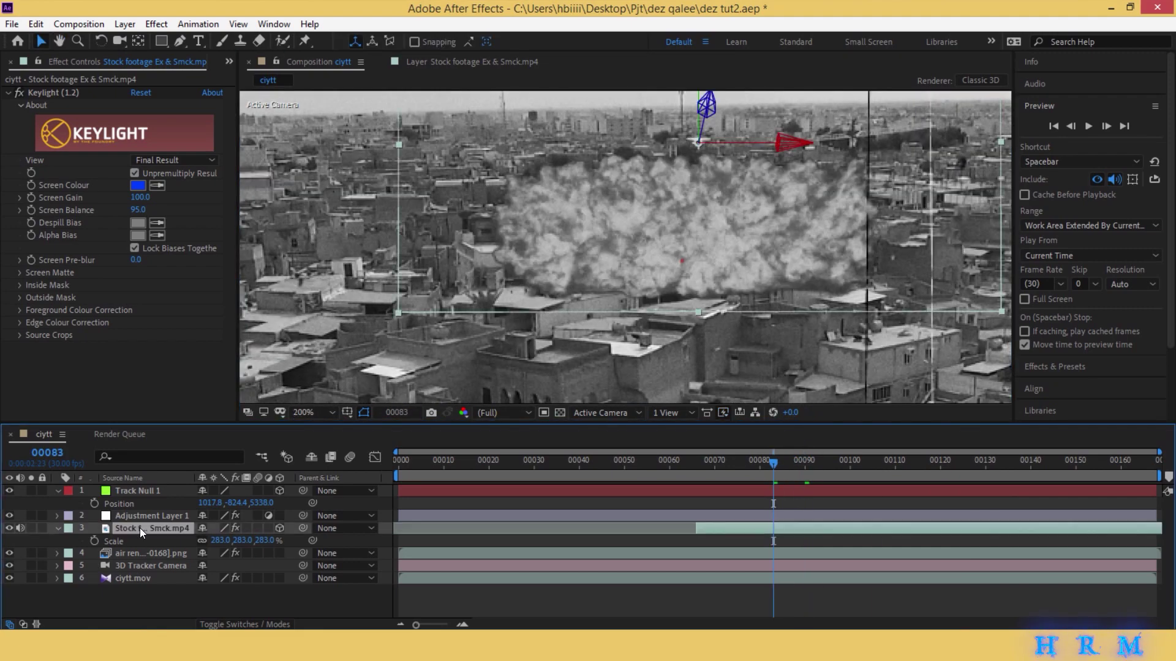
key("t")
left_click_drag(204, 541, 158, 531)
Draw a closed Pen mask on the stock footage layer, tracing the rooftops below the explosion and looping widely above it.
left_click(179, 41)
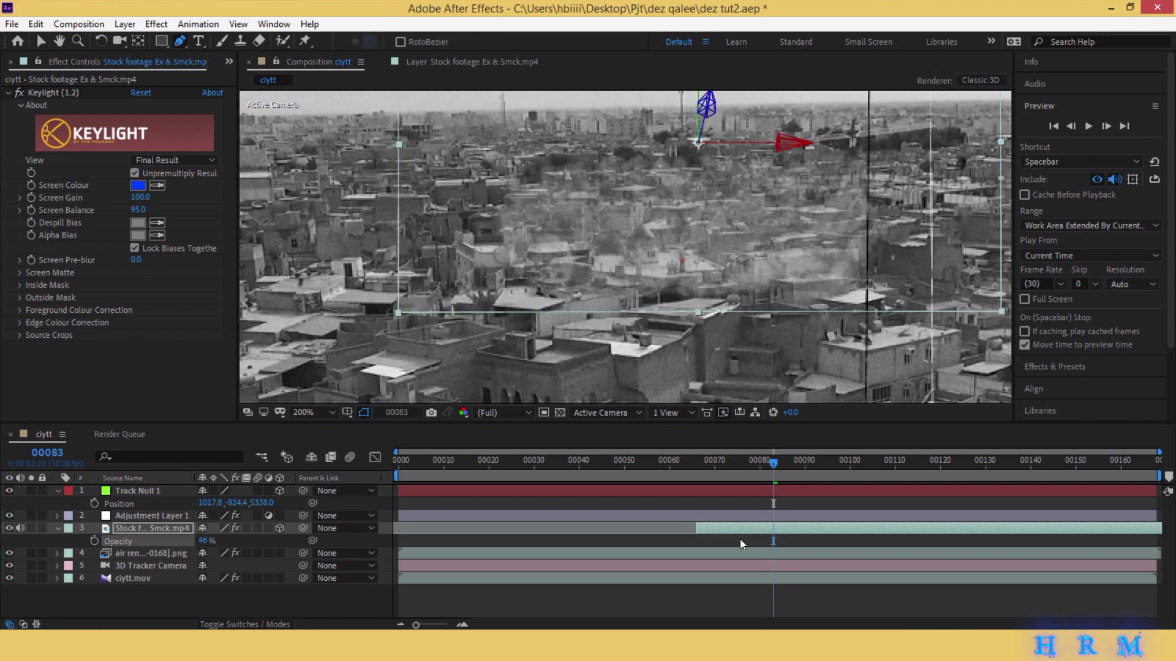
left_click(509, 286)
left_click(514, 264)
left_click(545, 257)
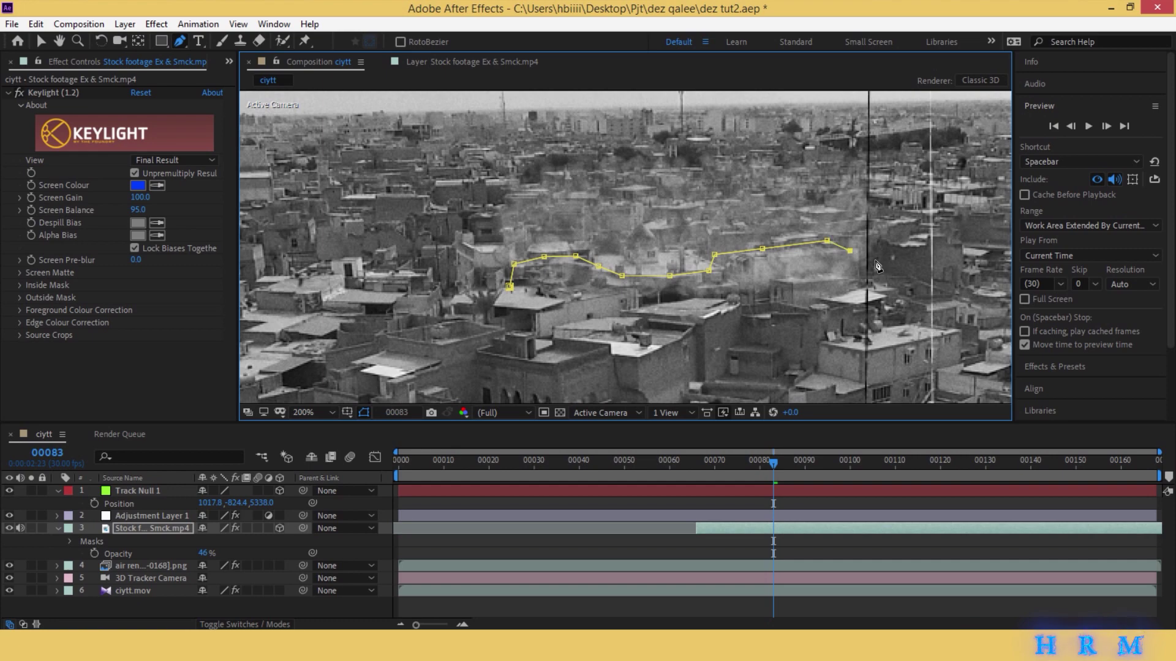
key("comma")
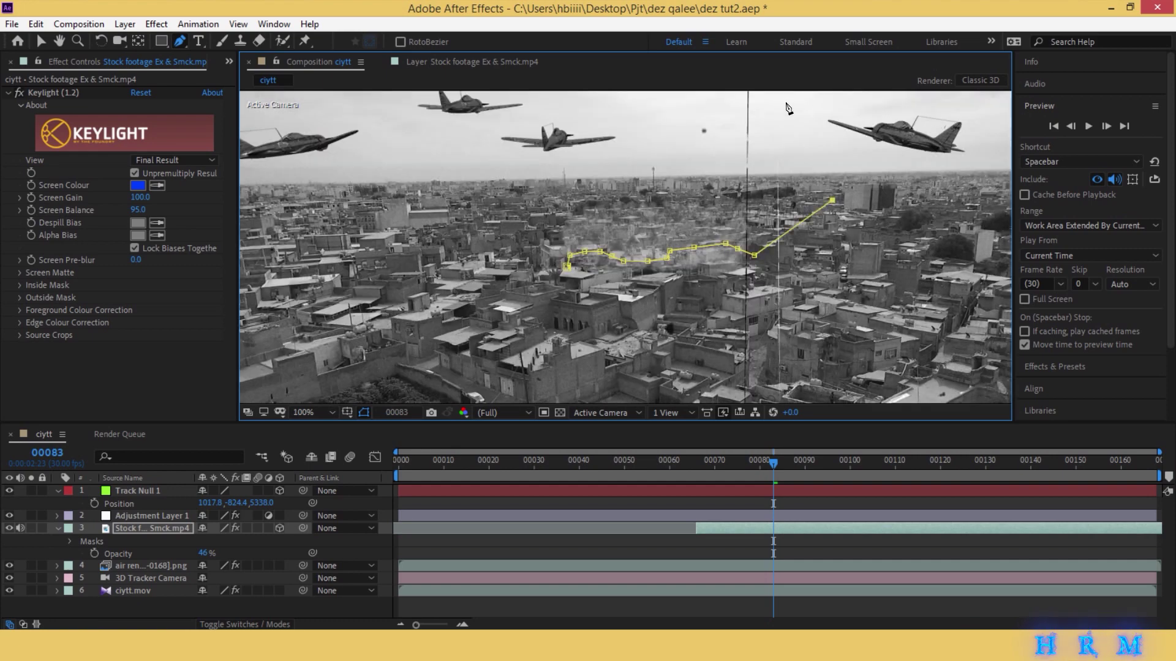
left_click(787, 103)
left_click(488, 106)
left_click(490, 278)
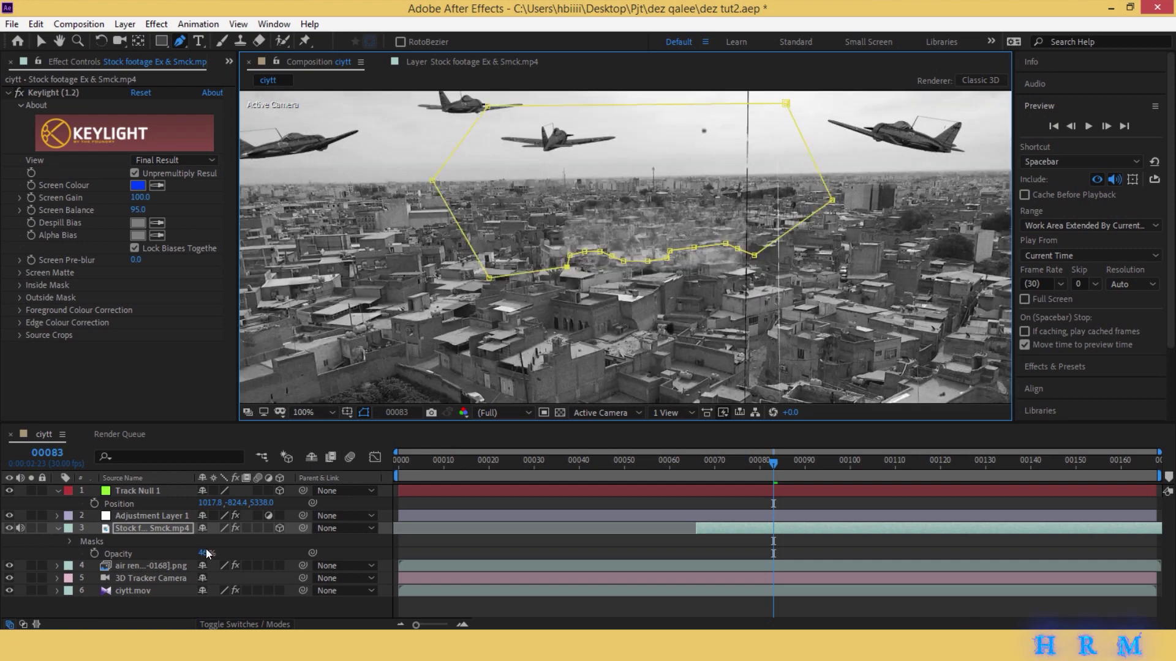
Restore the stock footage layer's opacity to 100% and feather its Mask 1 by 42 pixels.
left_click_drag(201, 555, 622, 538)
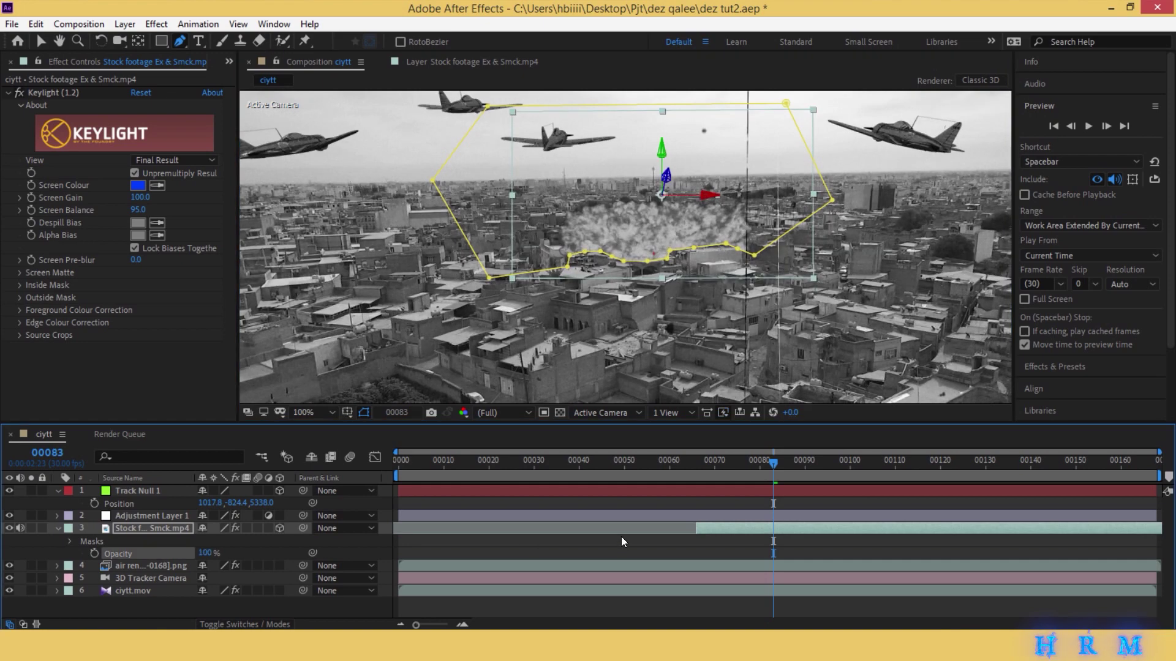
left_click(622, 538)
left_click(69, 544)
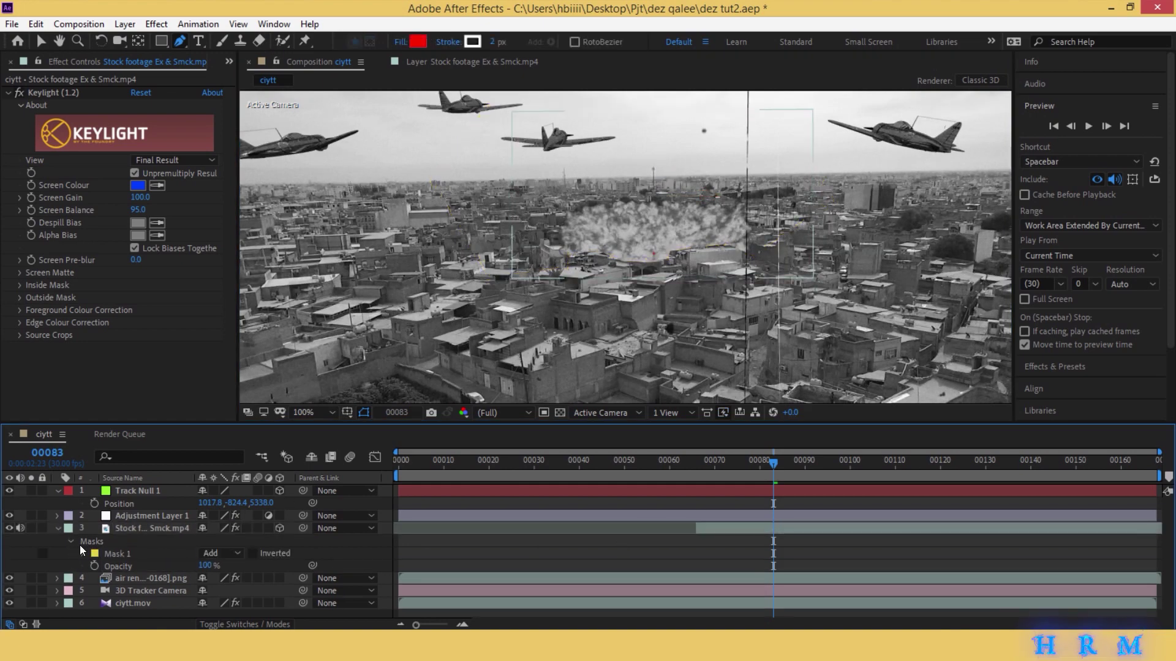
left_click(82, 553)
left_click_drag(230, 578, 264, 578)
left_click(507, 575)
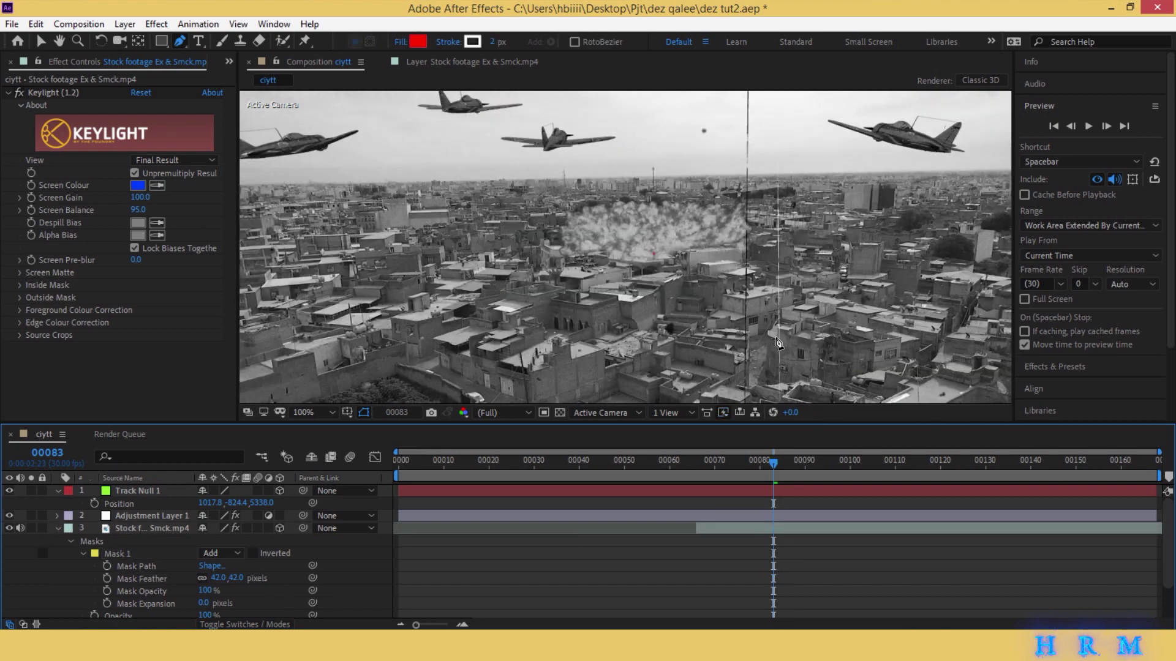
Play back the masked explosion and inspect its edge against the rooftops at frames 78 and 93.
scroll(777, 343, "down", 2)
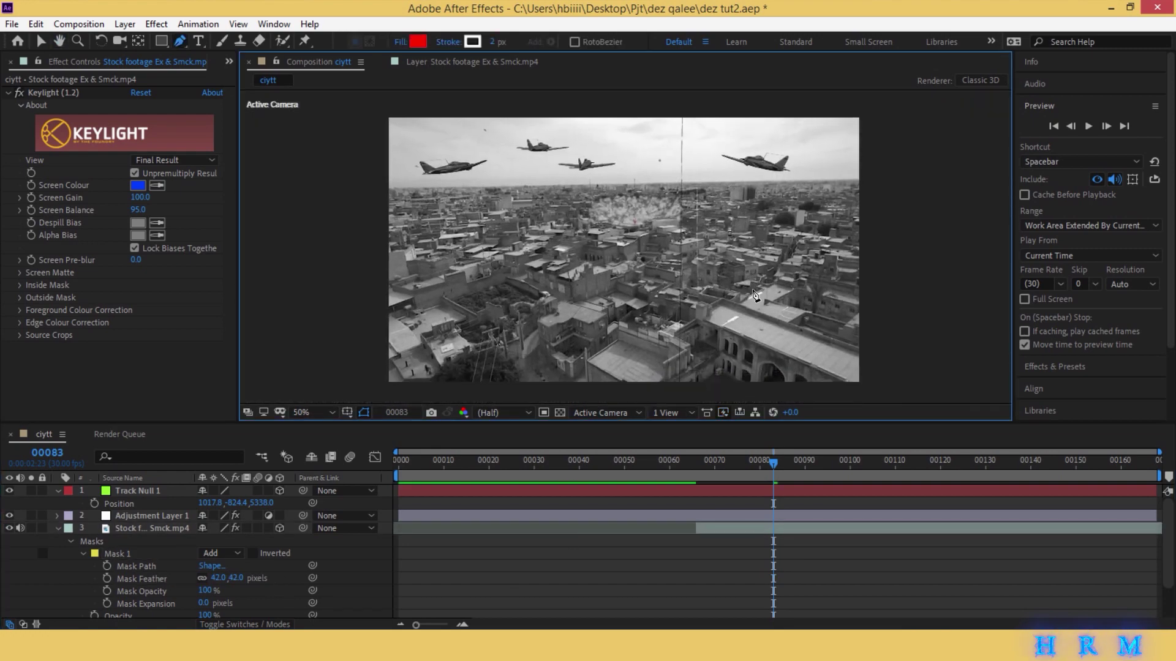
key("space")
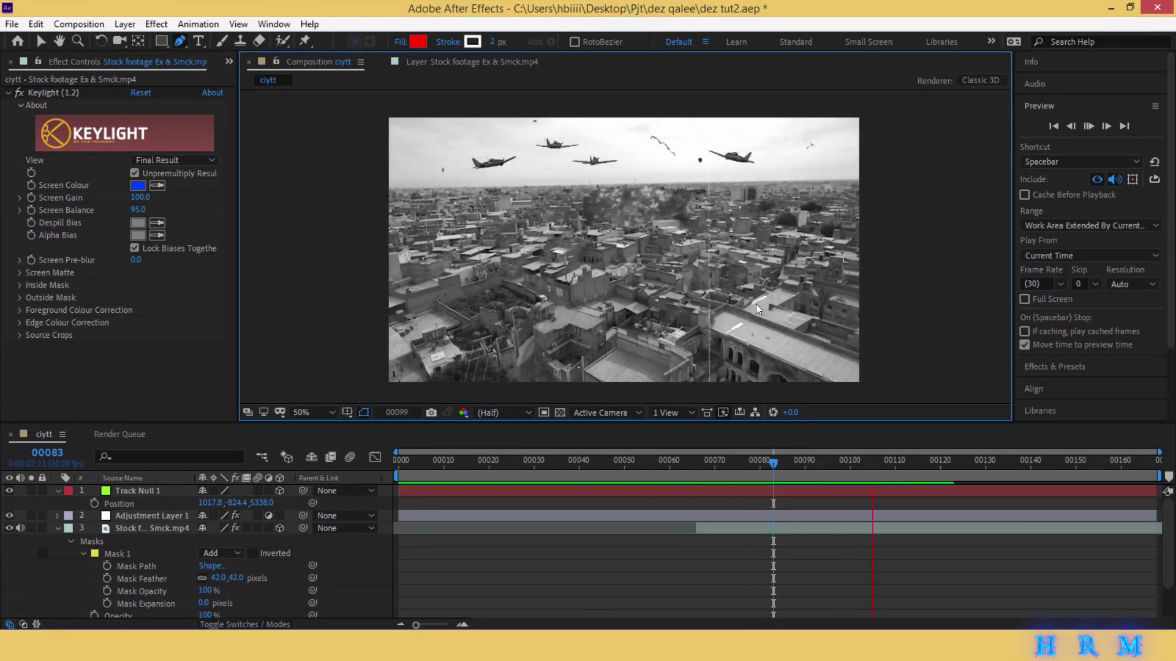
left_click_drag(698, 470, 751, 466)
scroll(650, 227, "up", 4)
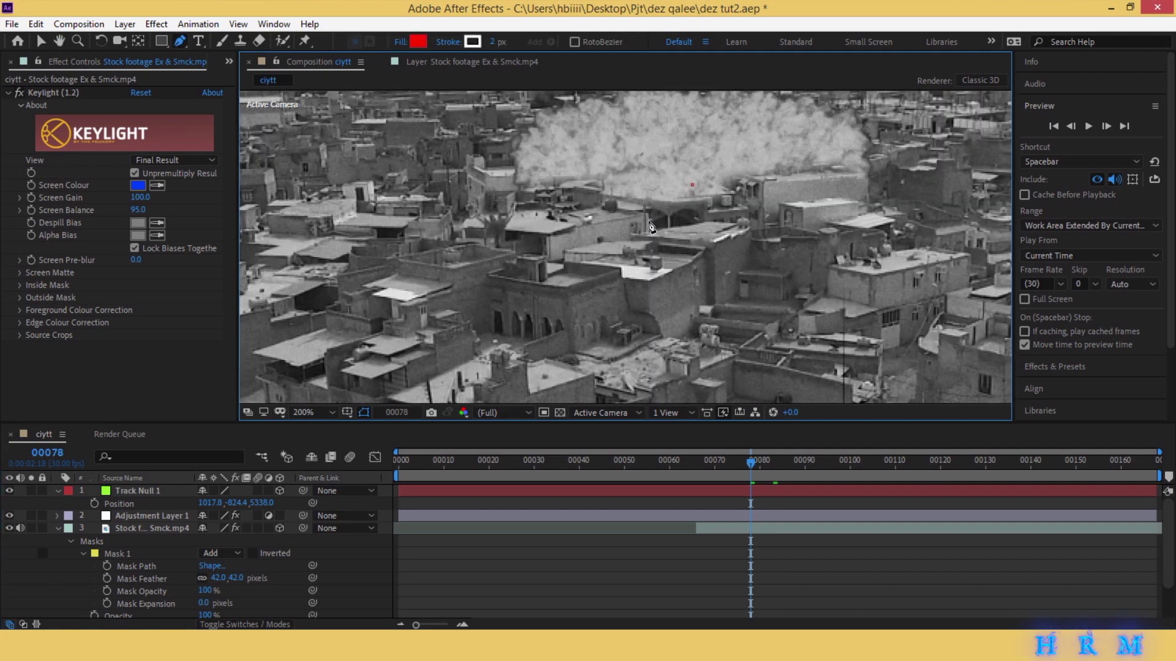
left_click_drag(752, 461, 818, 462)
scroll(710, 288, "down", 4)
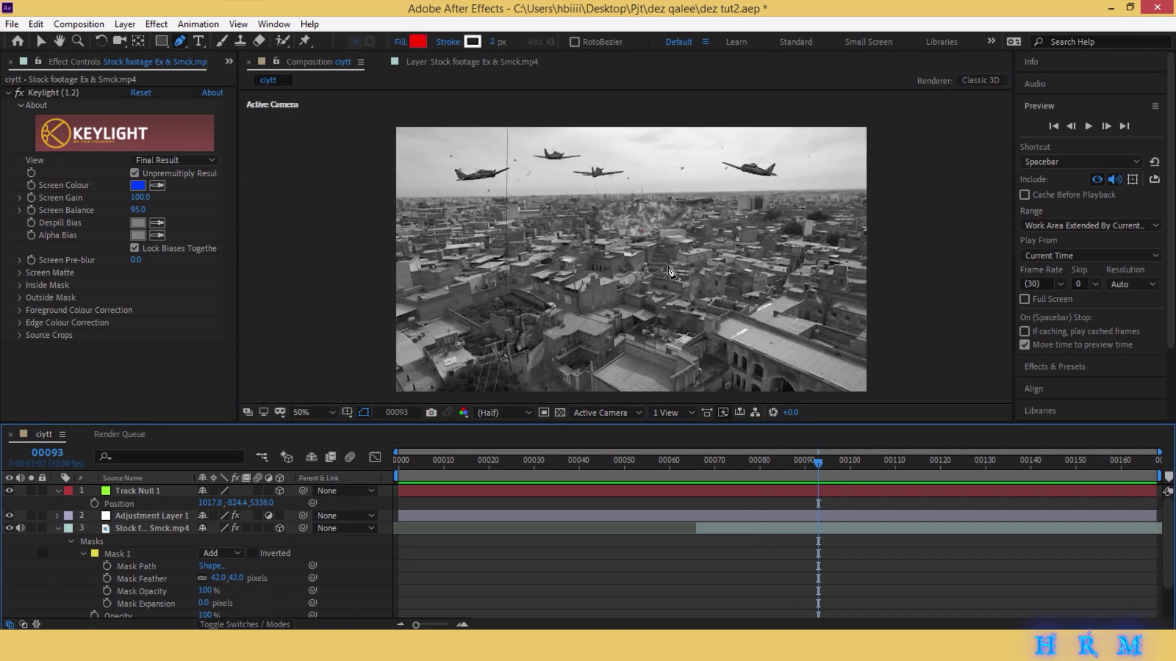
scroll(639, 269, "up", 2)
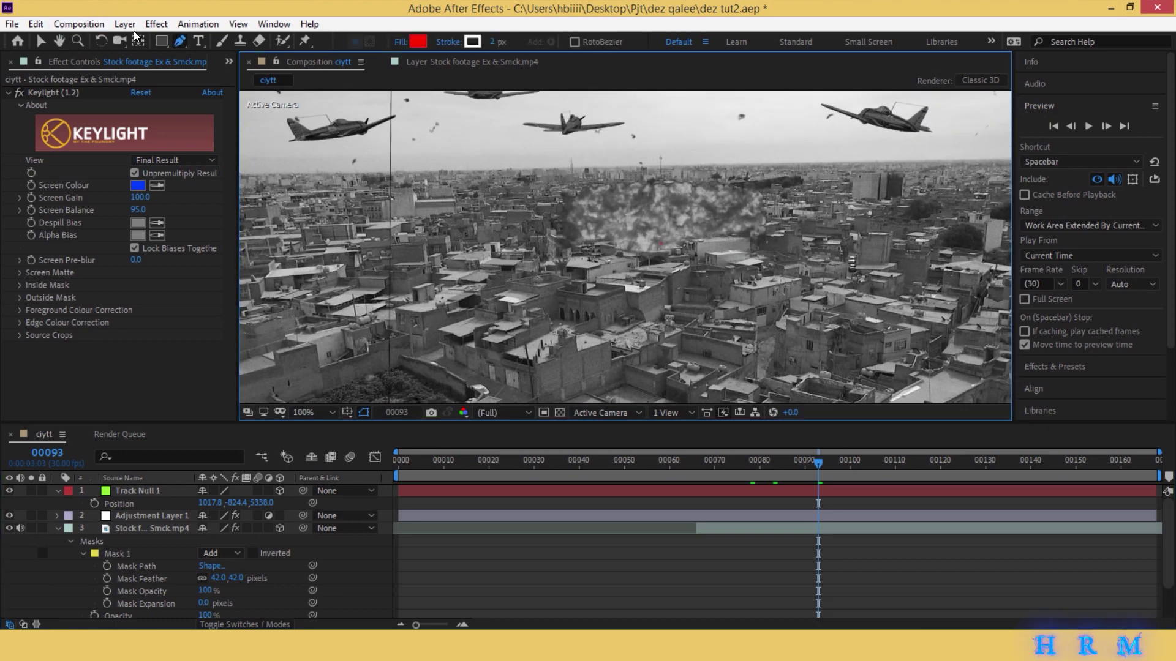
Create a second adjustment layer and place it between Adjustment Layer 1 and the stock footage layer.
left_click(133, 25)
mouse_move(163, 39)
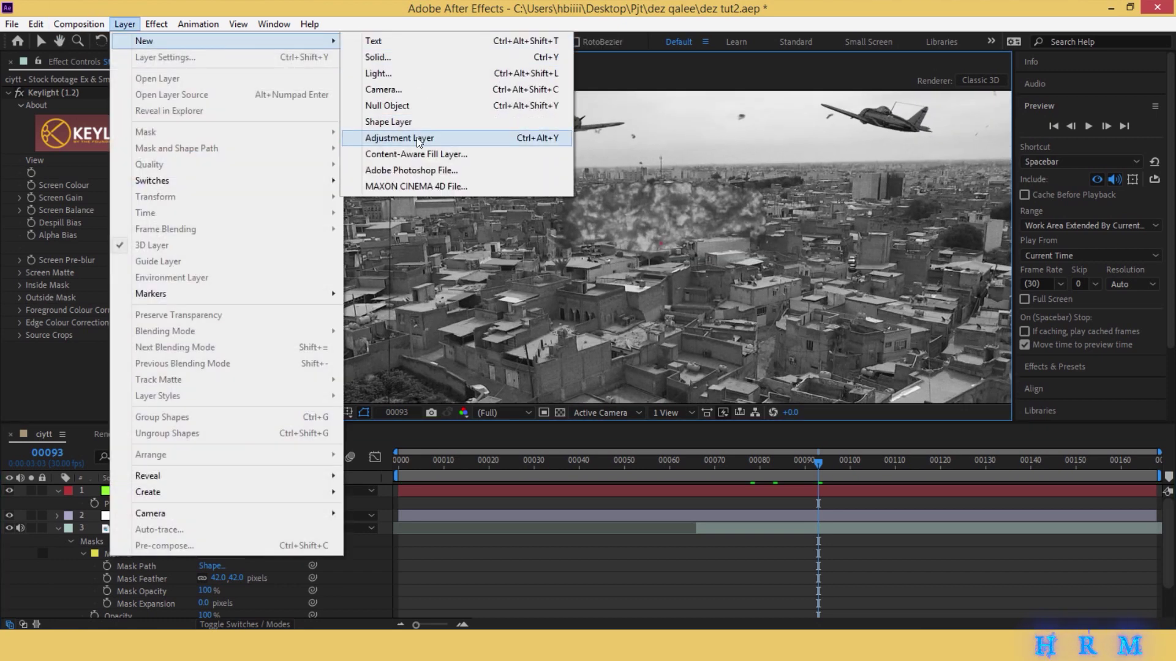
left_click(422, 137)
left_click_drag(126, 490, 153, 543)
left_click(57, 541)
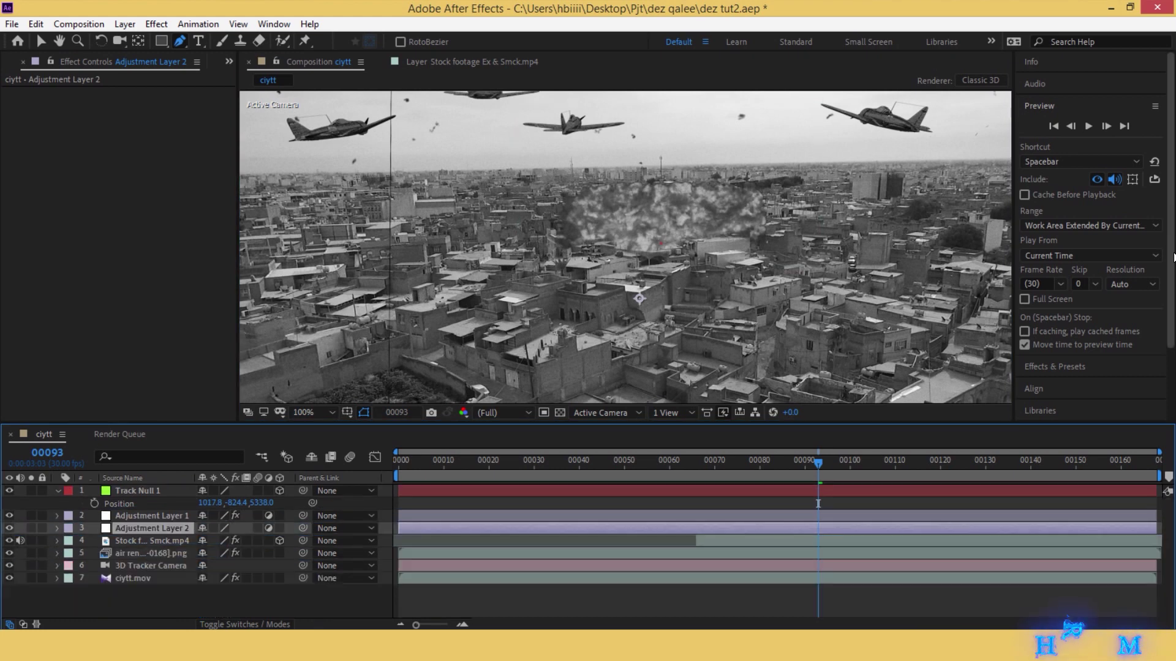
Find Video Copilot's Heat Distortion effect and apply it to Adjustment Layer 2.
scroll(1170, 296, "down", 2)
left_click(1067, 307)
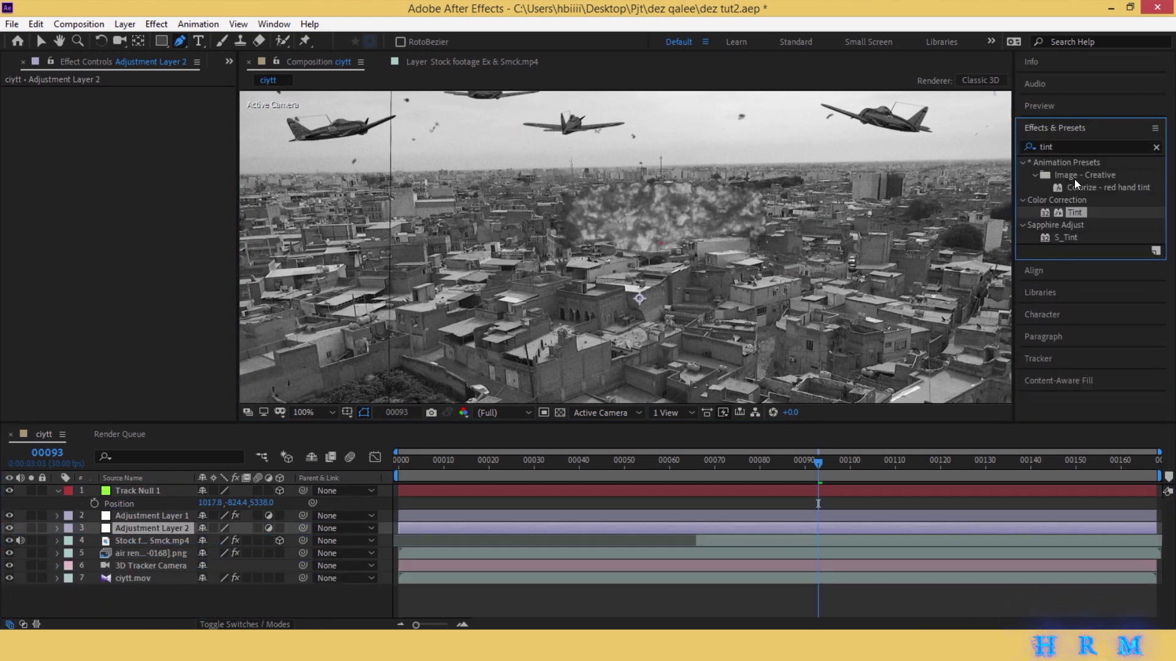
left_click(1029, 147)
key("BackSpace")
scroll(1053, 247, "down", 10)
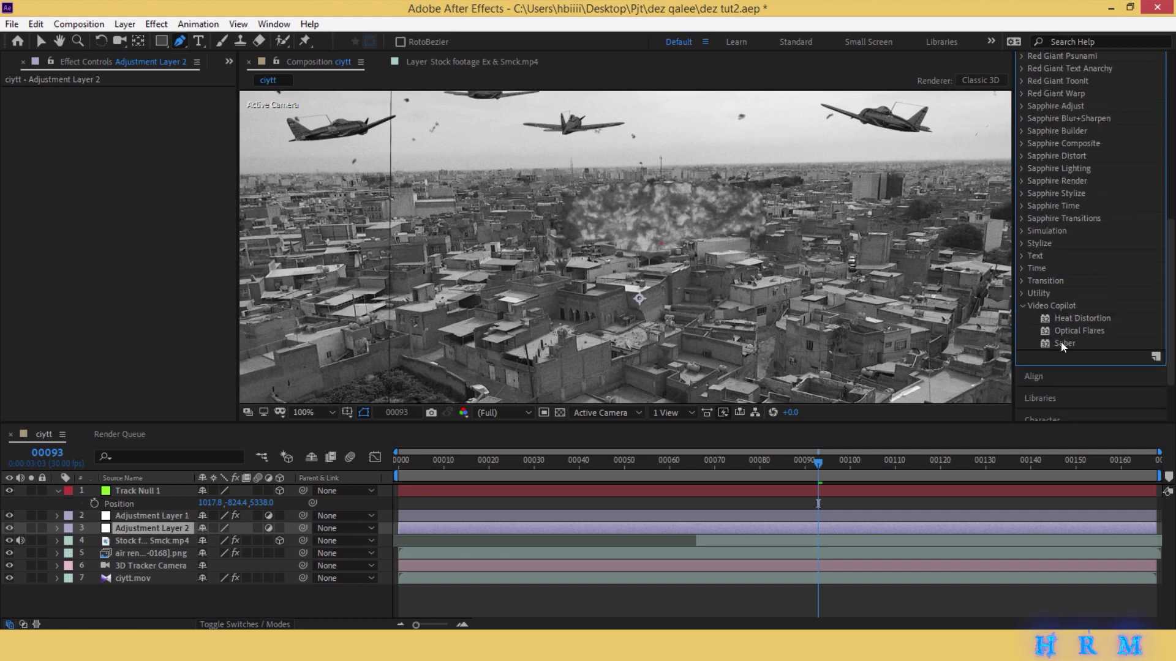
left_click_drag(1080, 317, 788, 528)
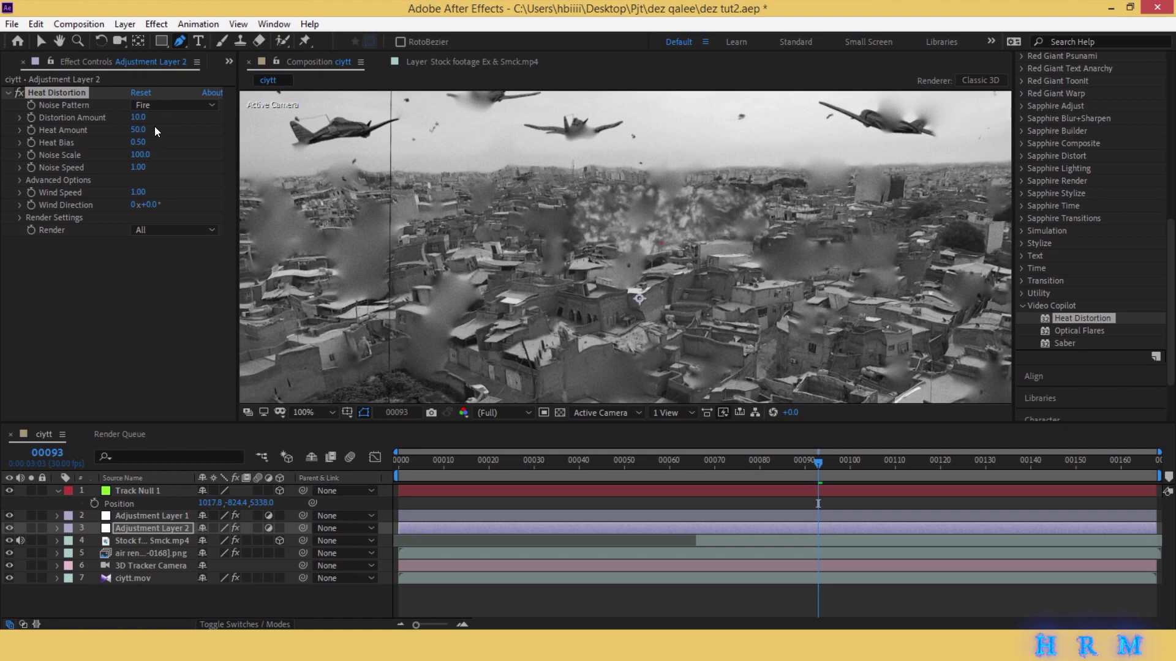
Set the Heat Distortion effect's Noise Scale to 5.
left_click(139, 155)
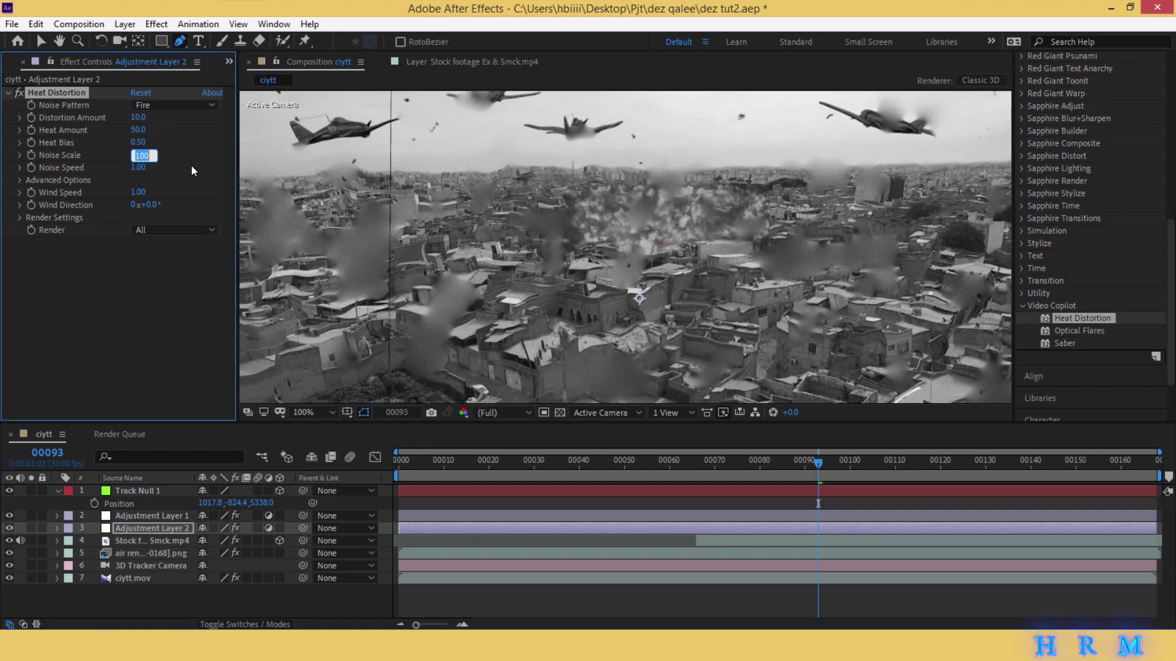
type("5")
key("Return")
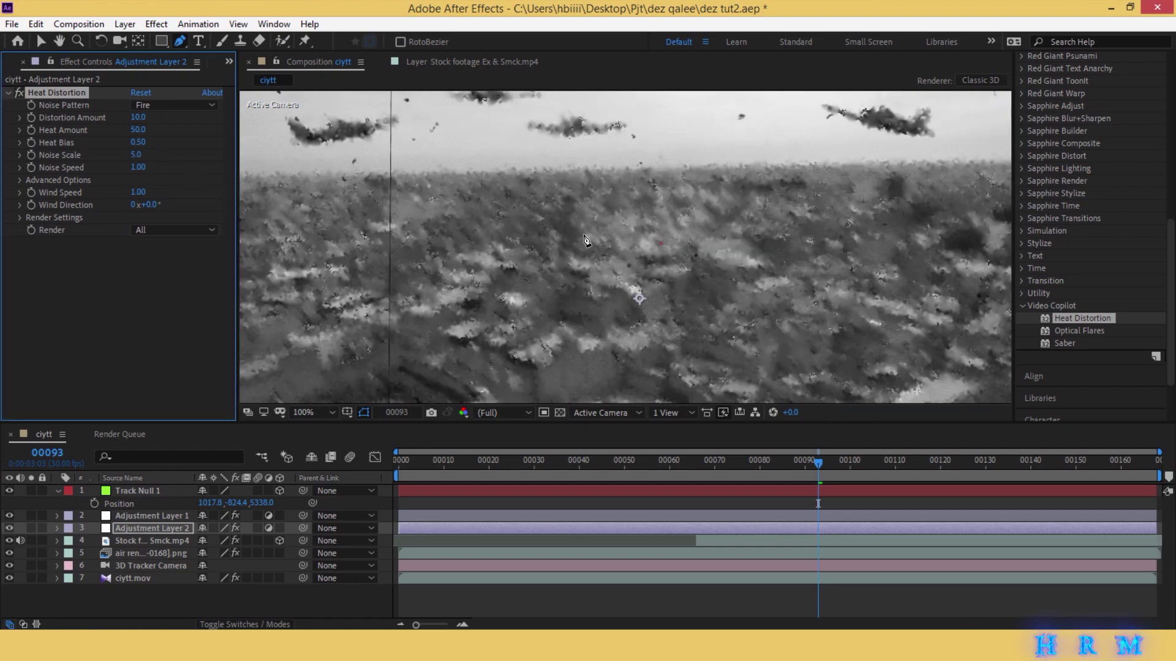
Temporarily hide Adjustment Layer 2 while drawing a closed mask on it around the base of the explosion.
left_click(9, 529)
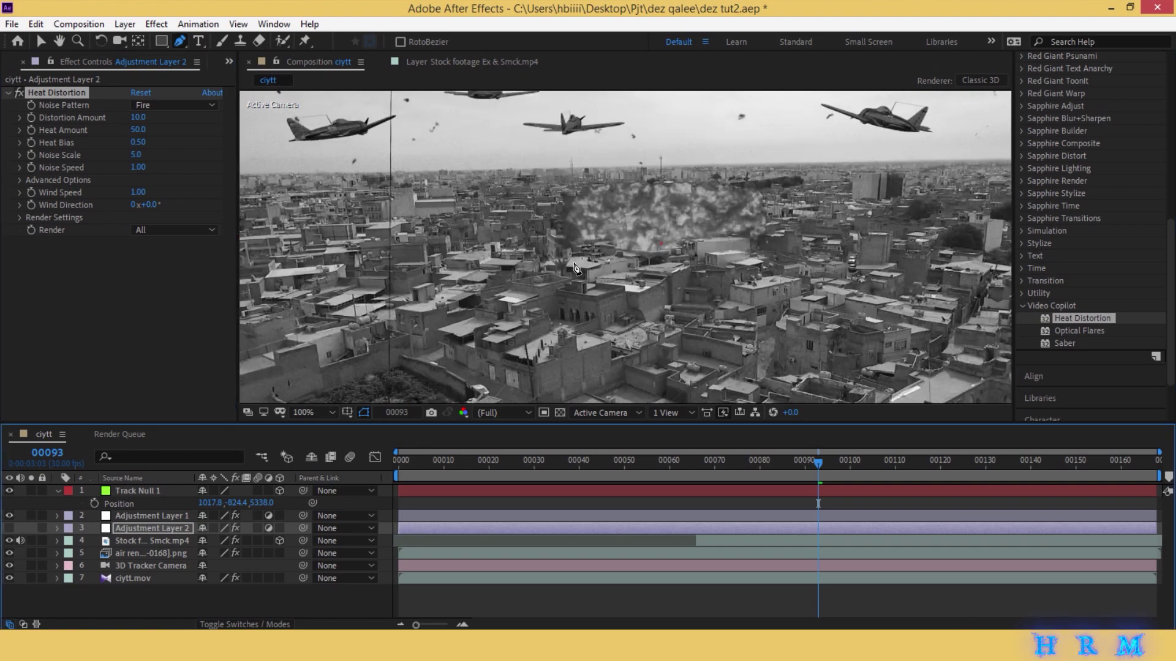
left_click(556, 230)
left_click(641, 225)
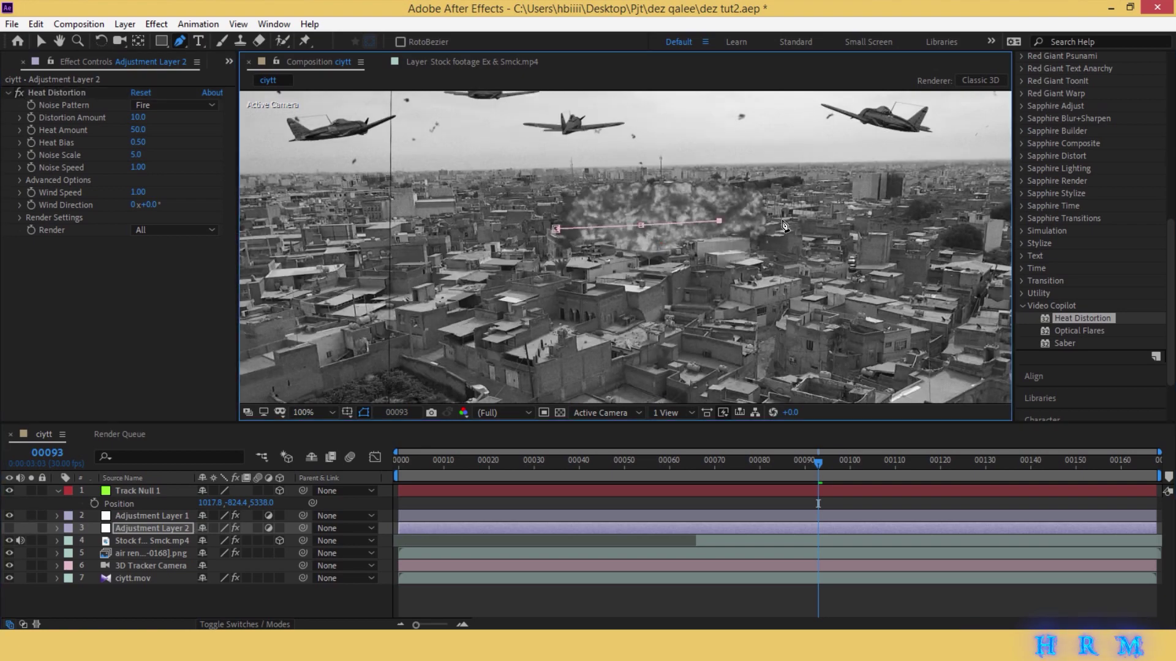
left_click(575, 265)
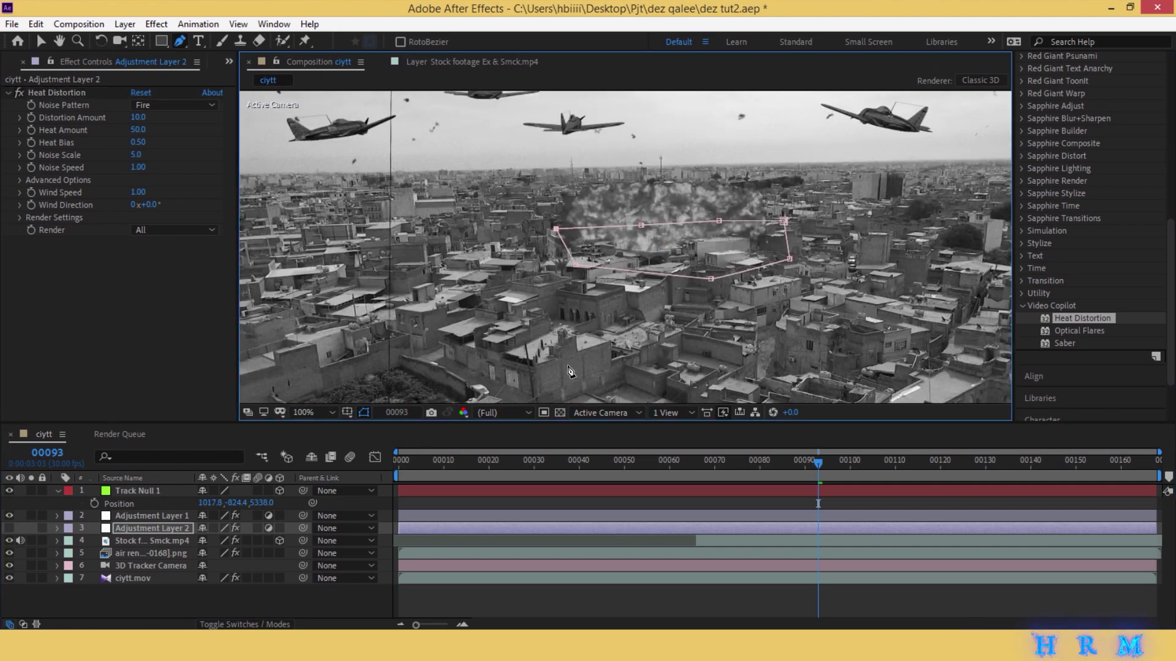
left_click(9, 529)
Feather Adjustment Layer 2's Mask 1 by 38 pixels.
left_click(57, 529)
left_click(73, 542)
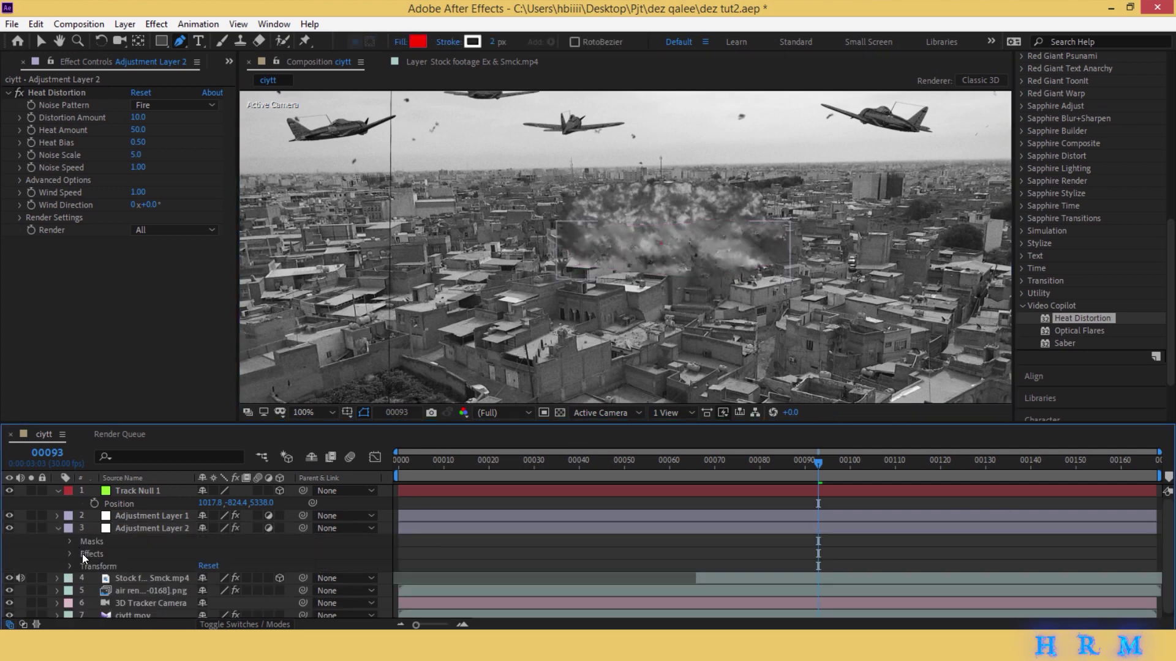
left_click(69, 542)
left_click(83, 554)
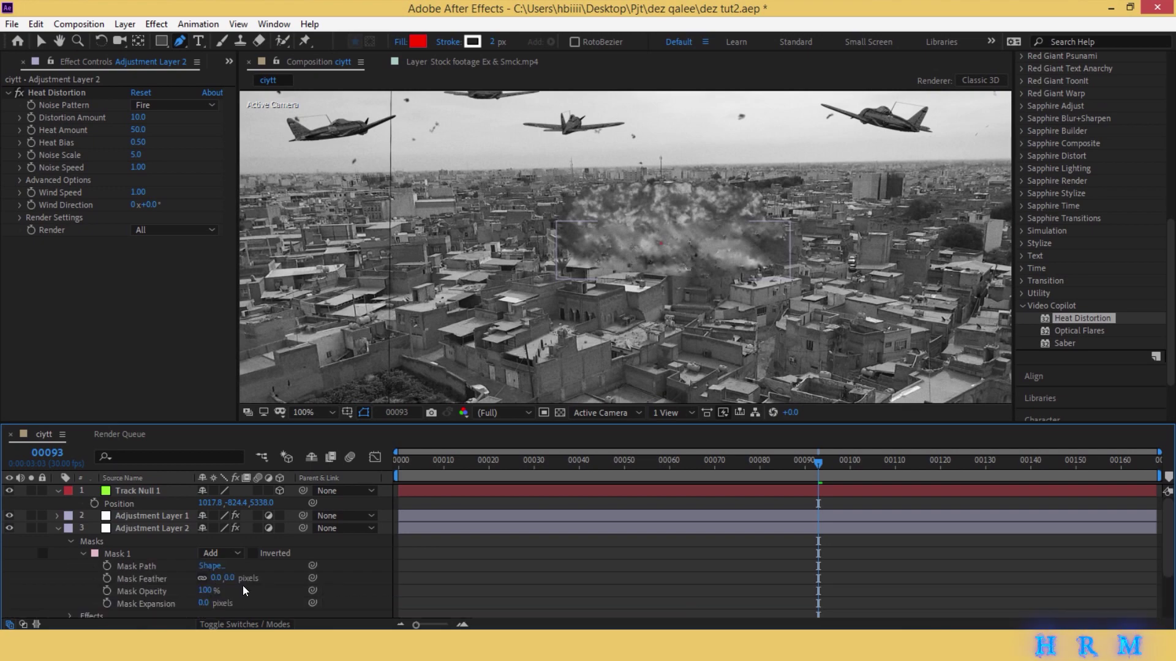
left_click_drag(229, 578, 265, 580)
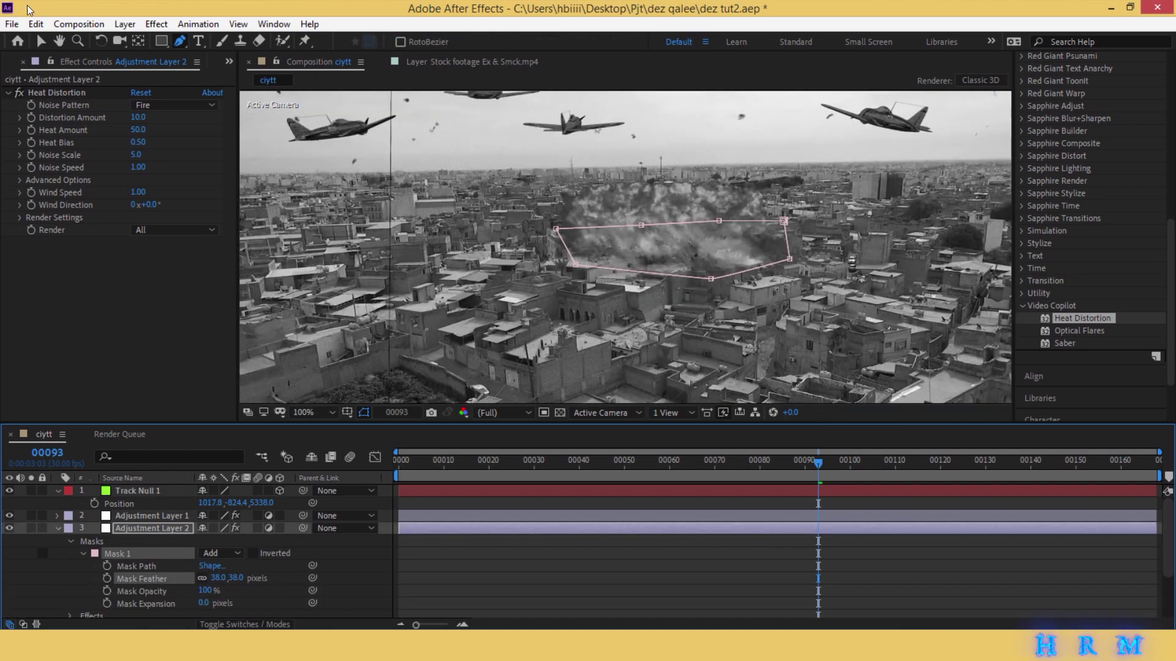
Keyframe Adjustment Layer 2's opacity at 100% on frame 93 and add another opacity keyframe at frame 125.
left_click(41, 41)
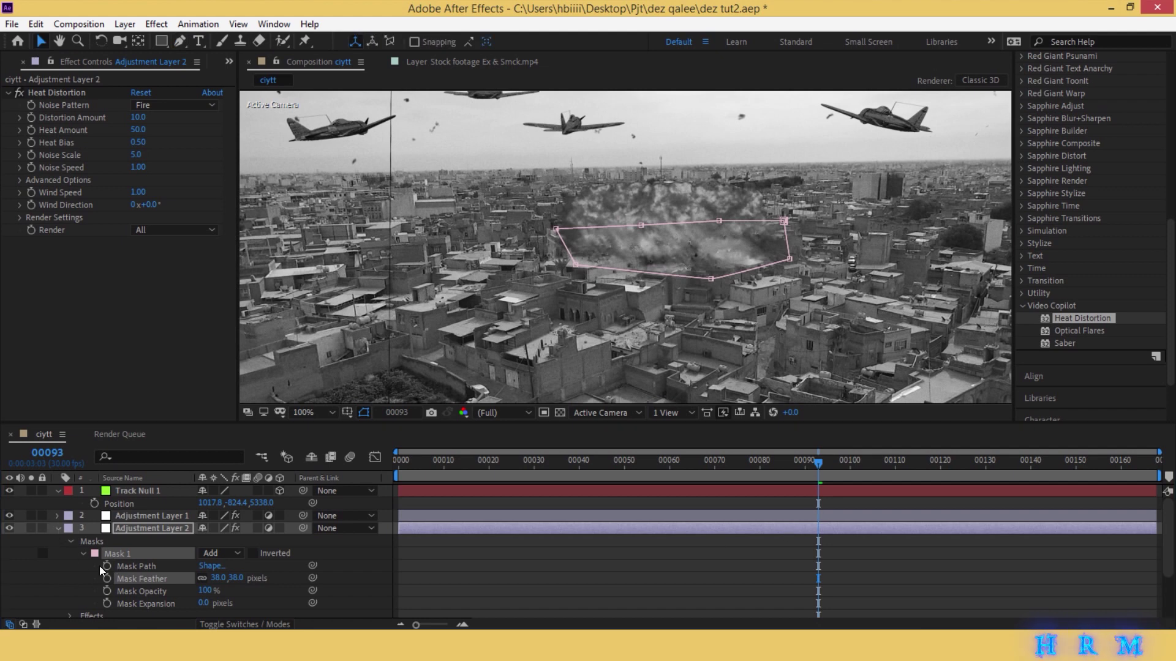
left_click(112, 531)
key("t")
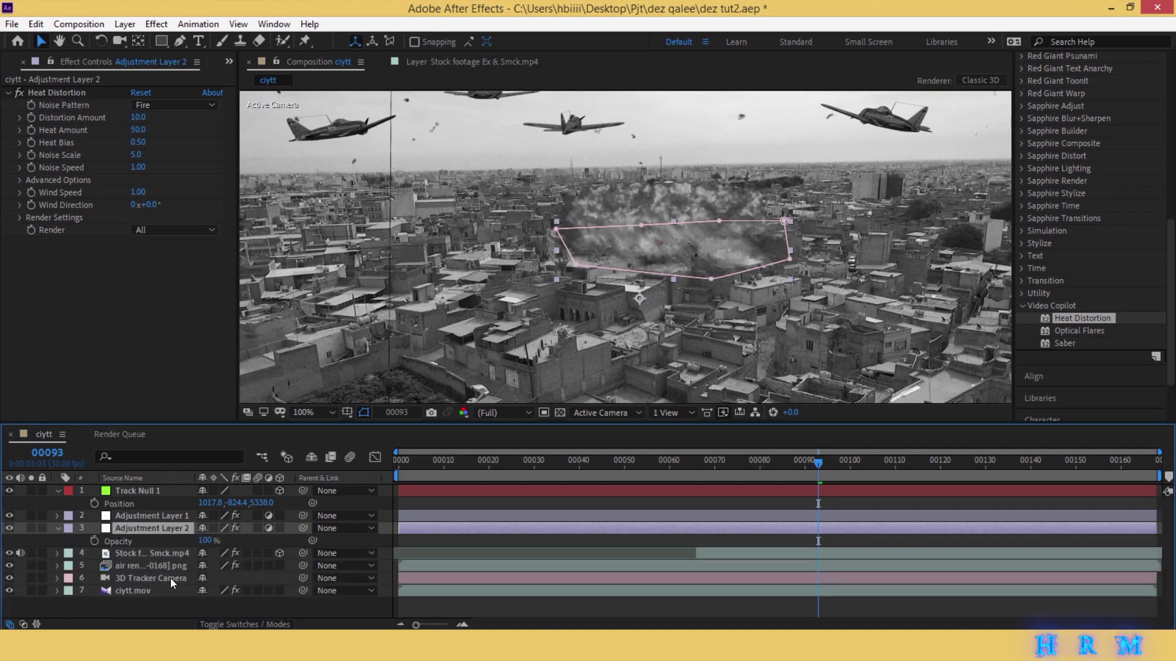
left_click(94, 541)
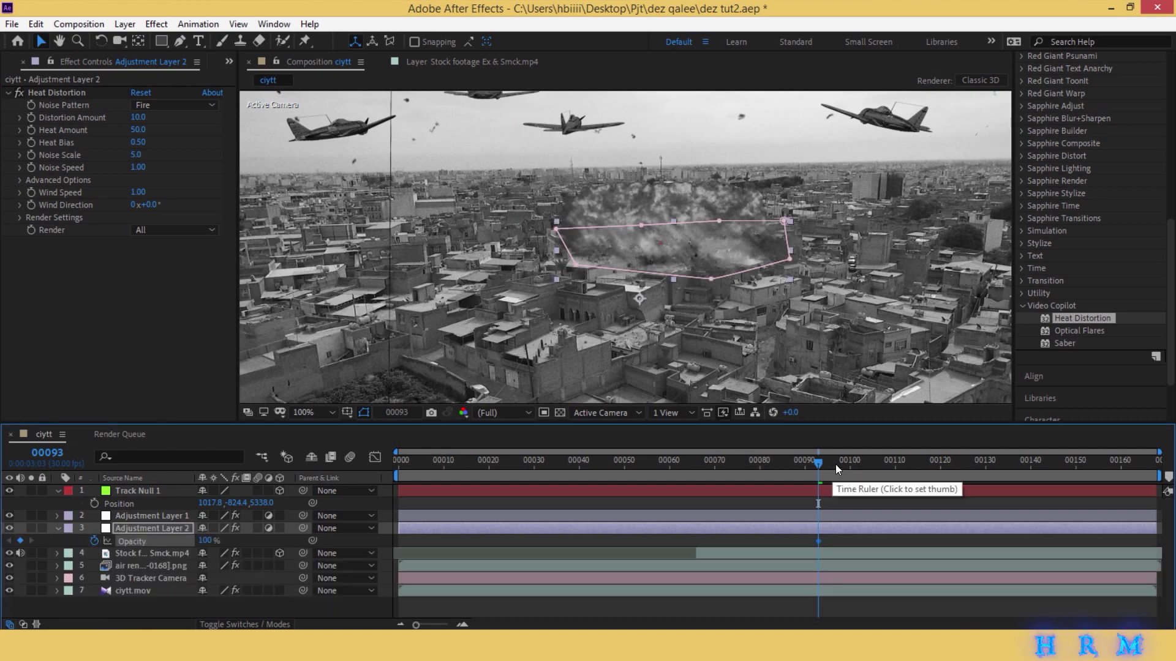
left_click(962, 468)
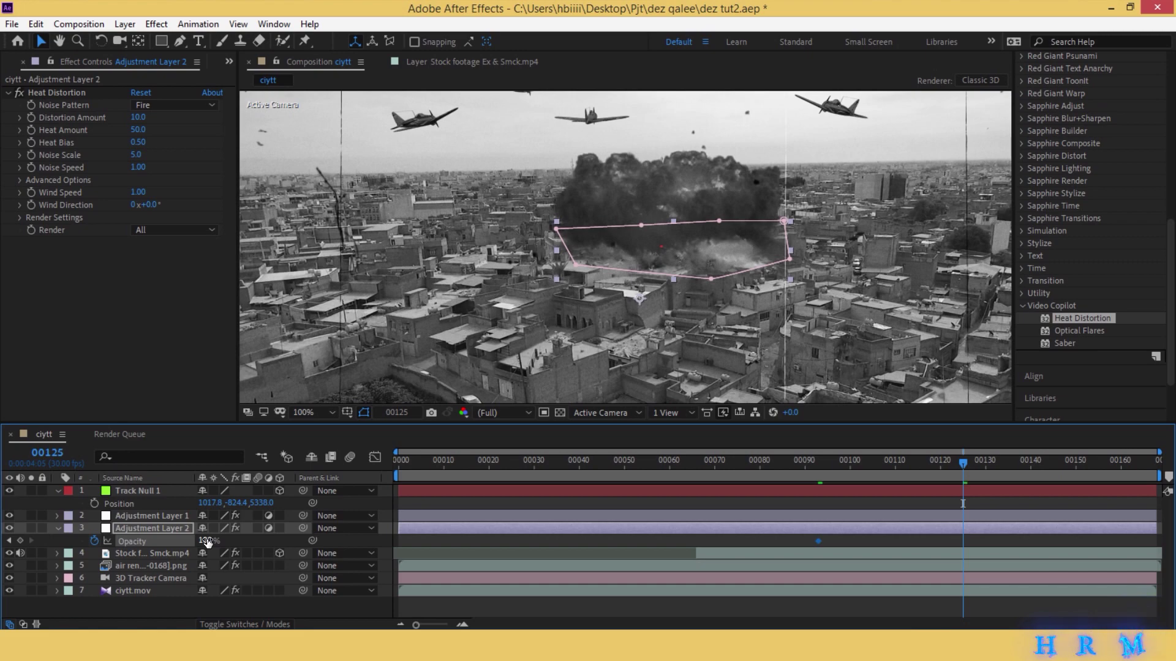
Keyframe Adjustment Layer 2's opacity at 78% on frame 67 and move the frame 93 keyframe to about frame 85.
left_click_drag(773, 462, 702, 463)
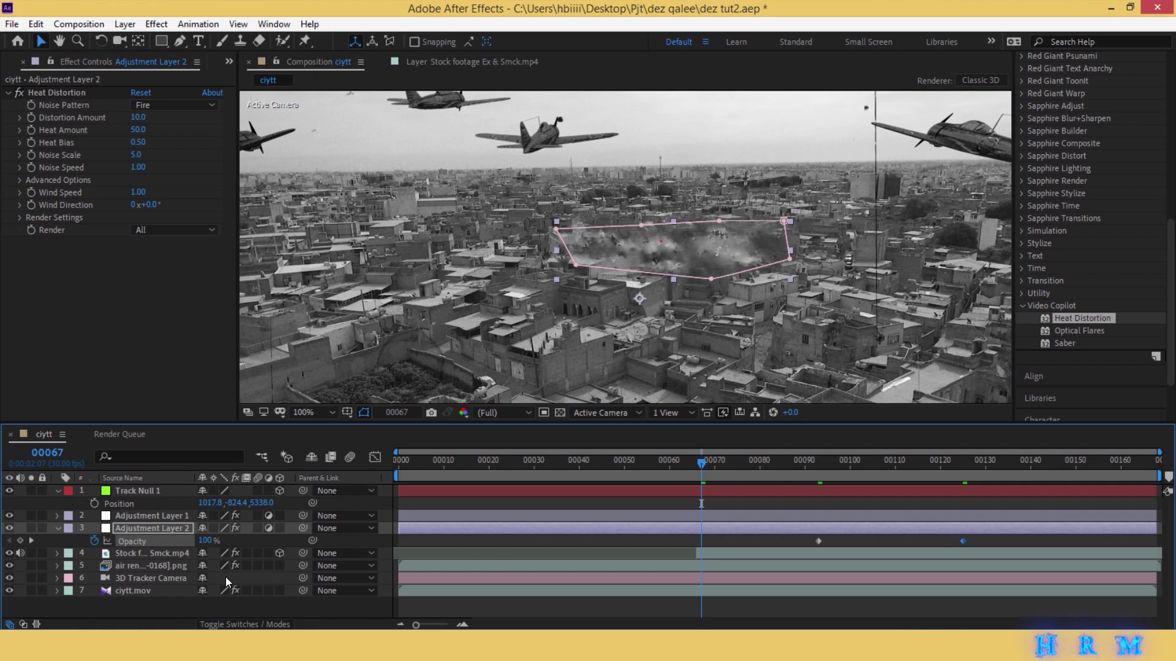
left_click_drag(208, 542, 195, 541)
left_click_drag(819, 542, 813, 543)
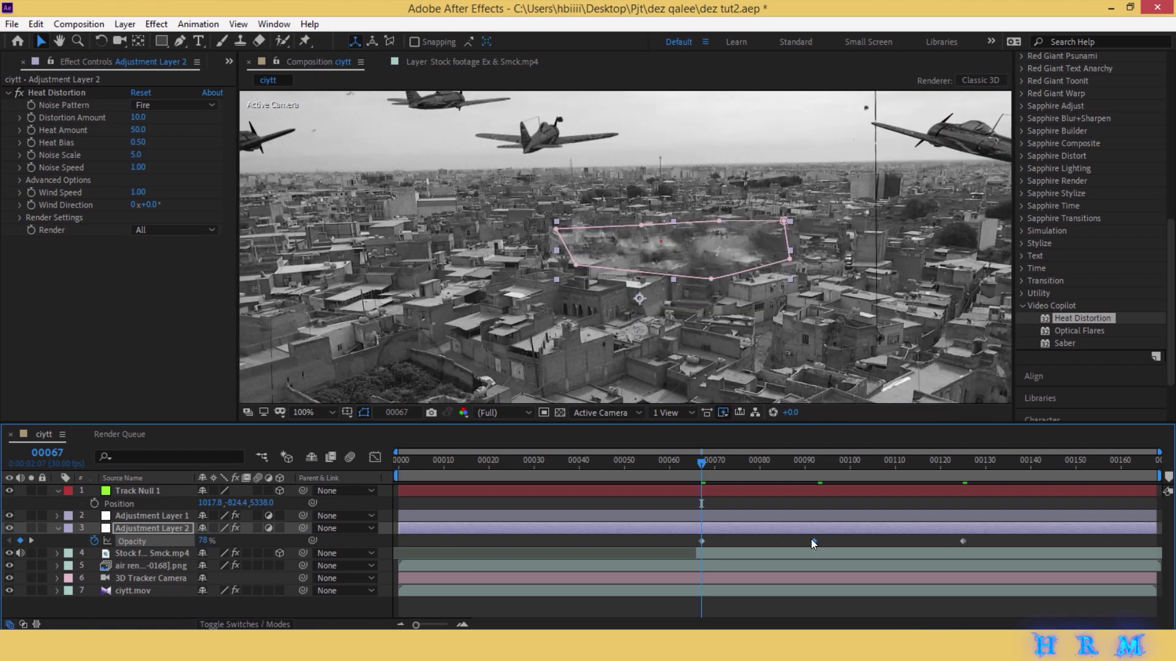
Keyframe Adjustment Layer 2's opacity at 0% on frame 65, just before the explosion starts, and check the frame.
left_click_drag(702, 465, 692, 464)
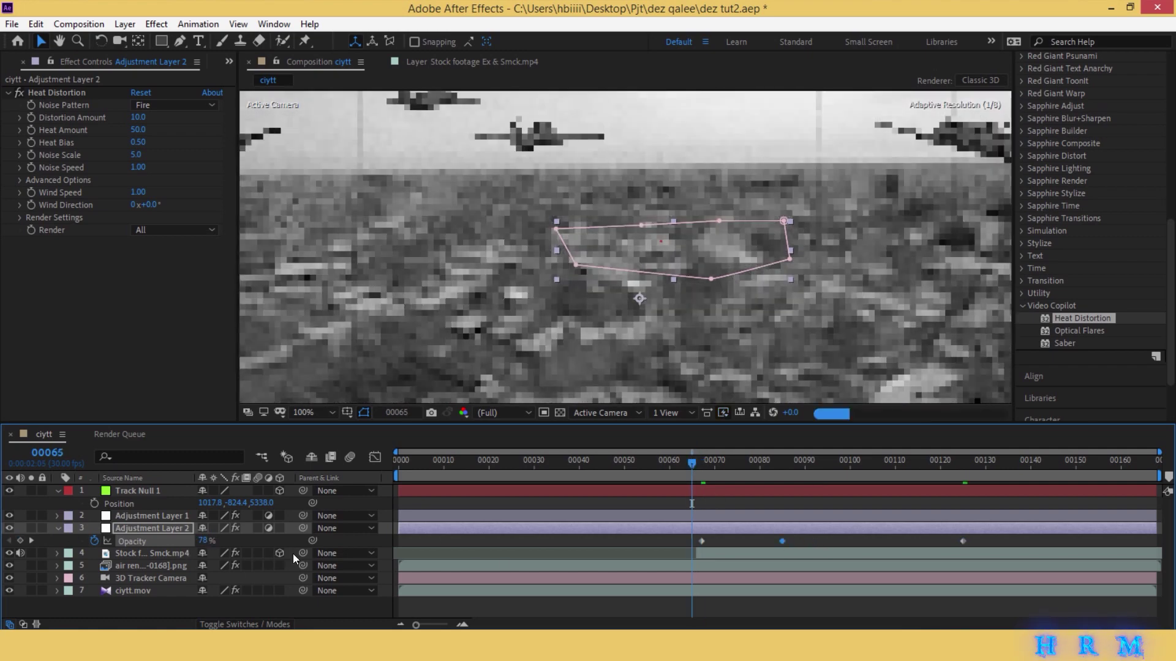
left_click_drag(205, 540, 172, 541)
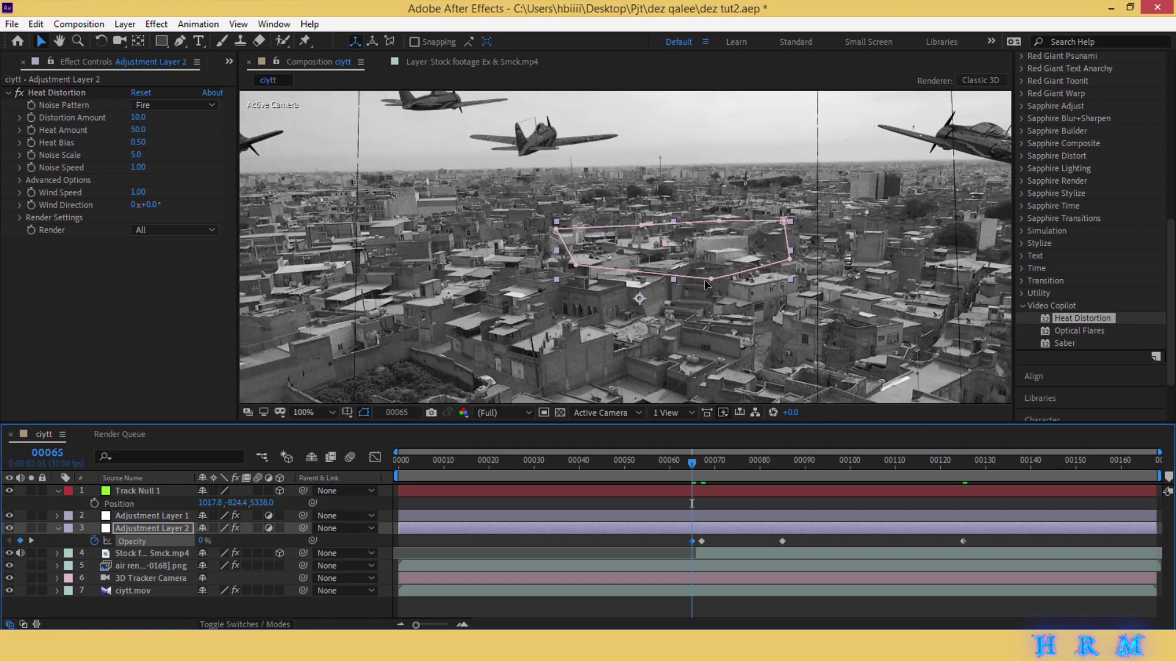
scroll(704, 281, "down", 2)
left_click(914, 262)
scroll(725, 293, "up", 1)
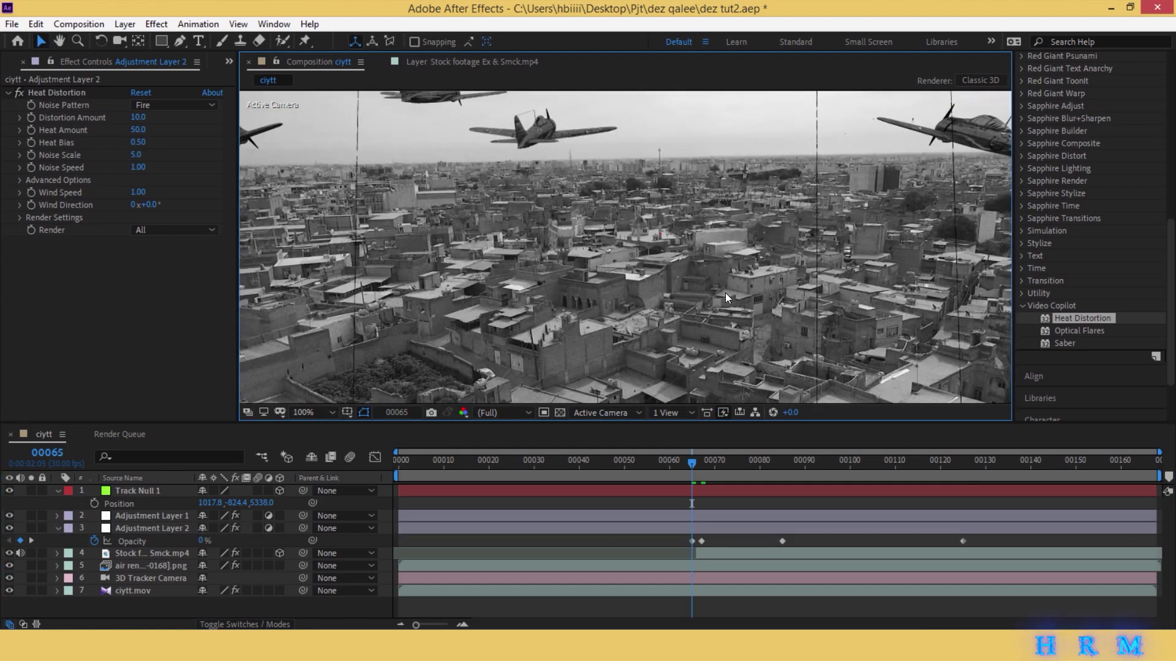
middle_click_drag(730, 321, 737, 332)
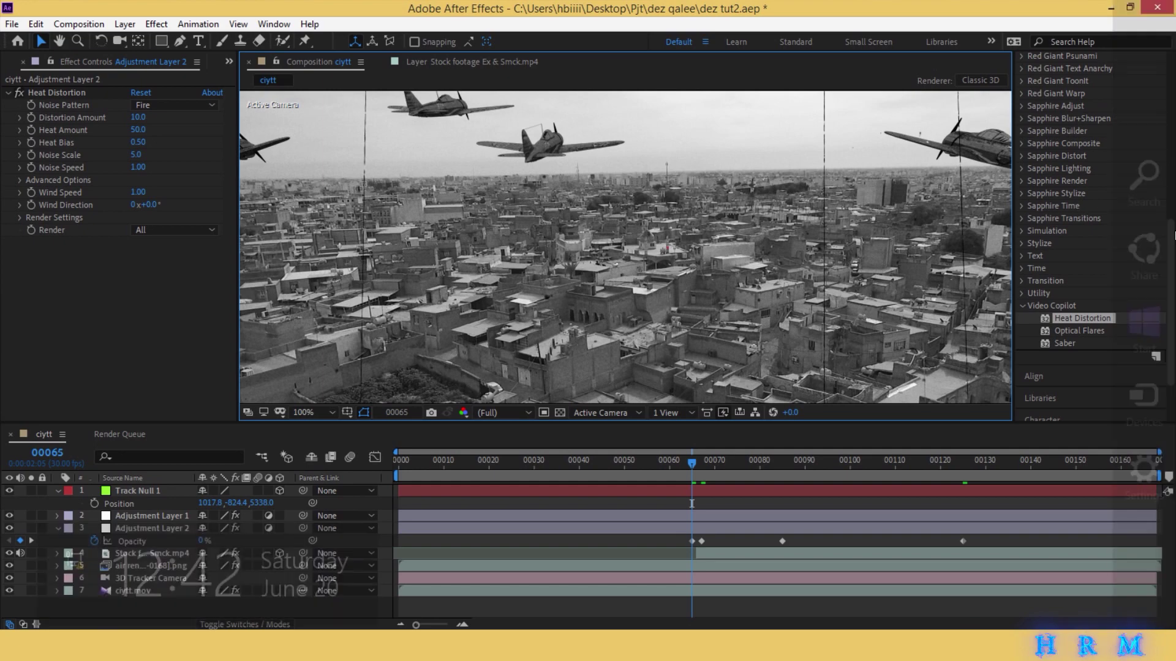
Preview the composition from frame 65 to check the heat distortion's fade-in over the explosion.
scroll(1079, 122, "up", 10)
left_click(1069, 107)
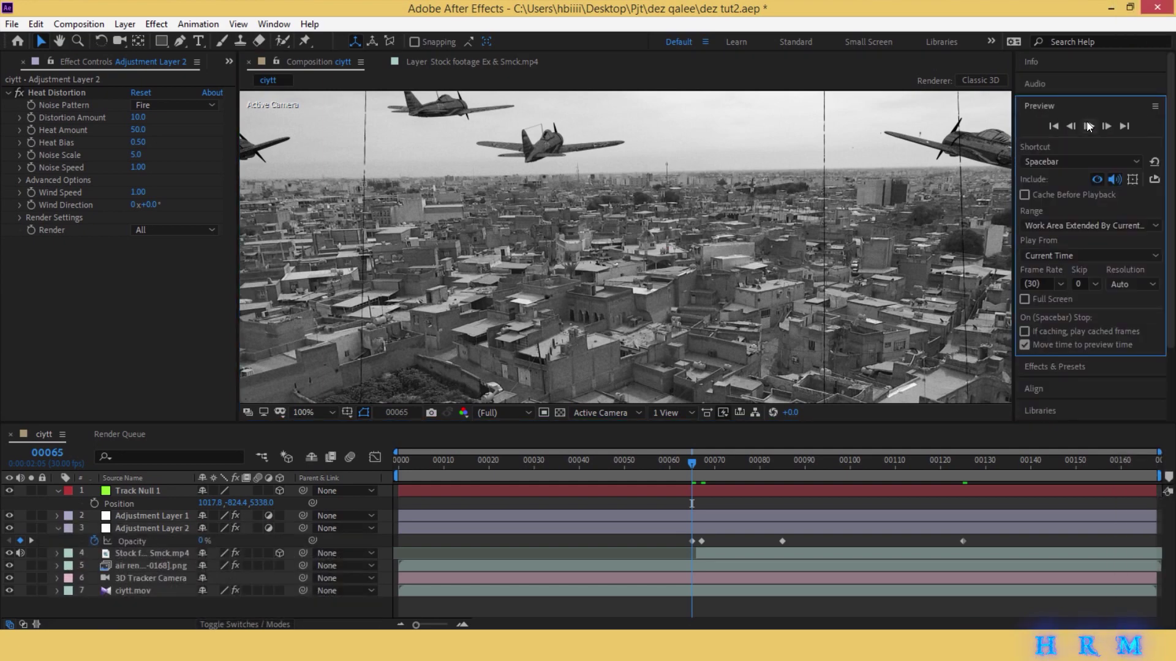
left_click(1088, 125)
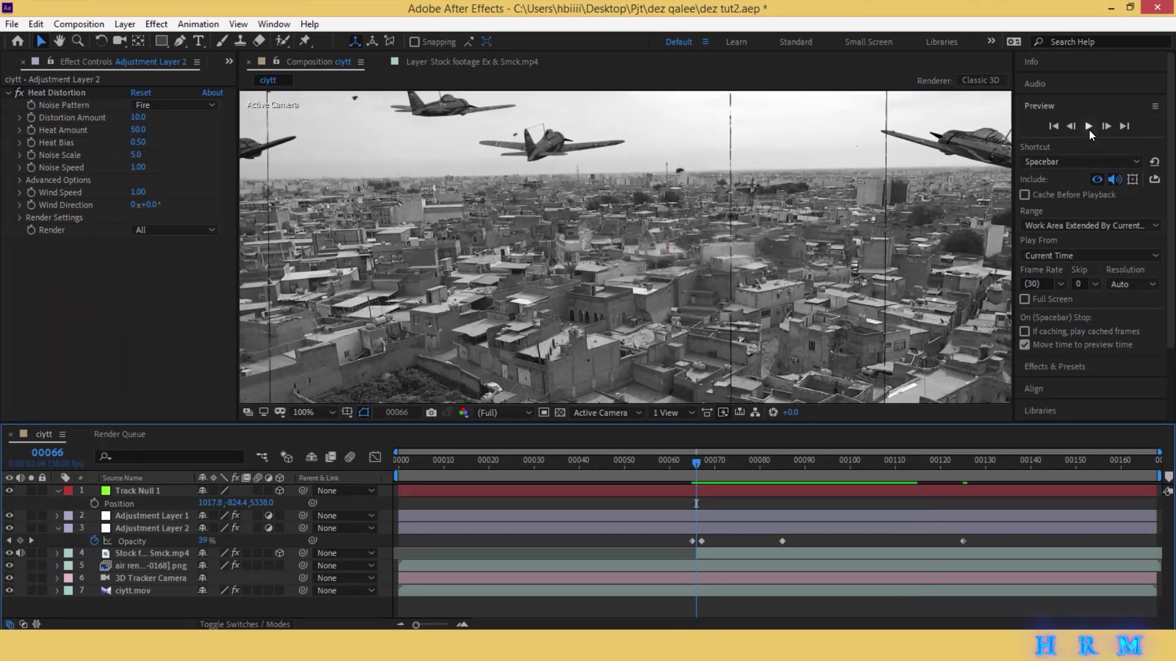
left_click(1088, 128)
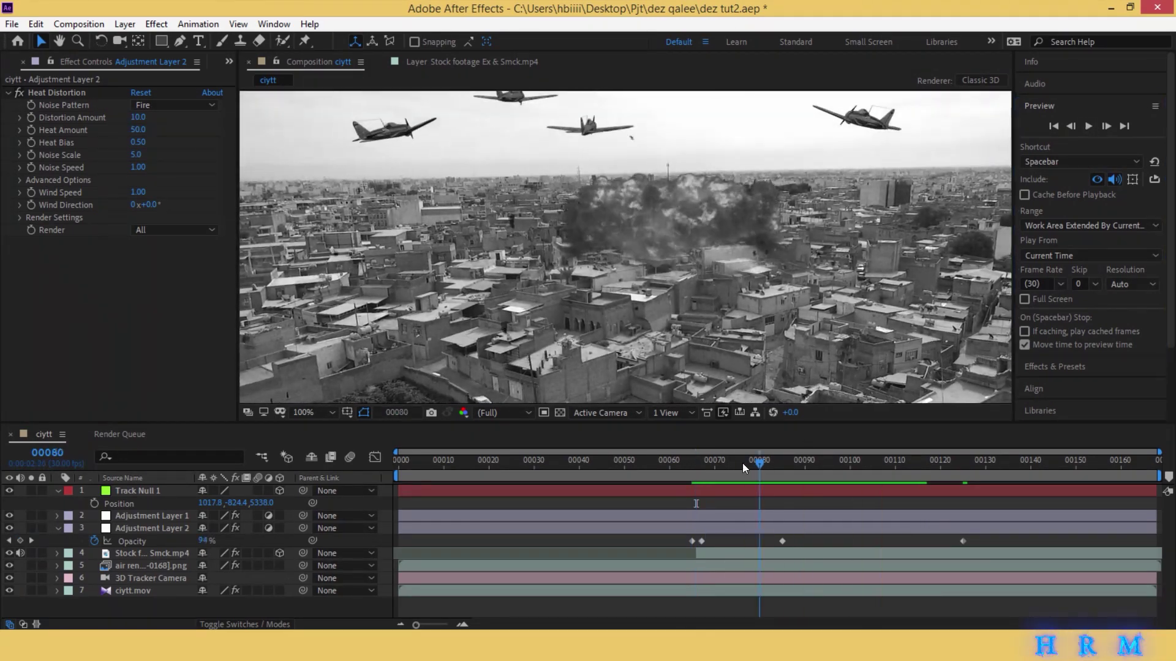
At frame 121, reshape Adjustment Layer 2's mask around the smoke base, extending its upper-left edge outward and raising its lower-right points.
left_click_drag(753, 461, 944, 462)
left_click(782, 542)
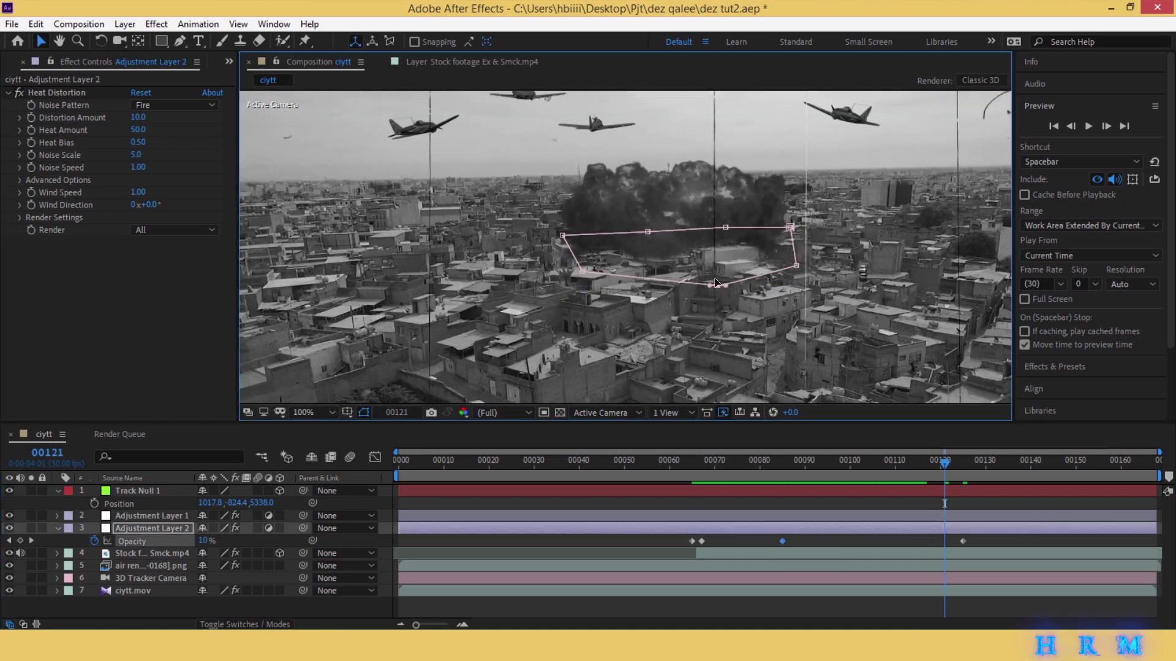
left_click_drag(715, 284, 715, 279)
left_click_drag(650, 232, 640, 222)
left_click_drag(558, 235, 545, 234)
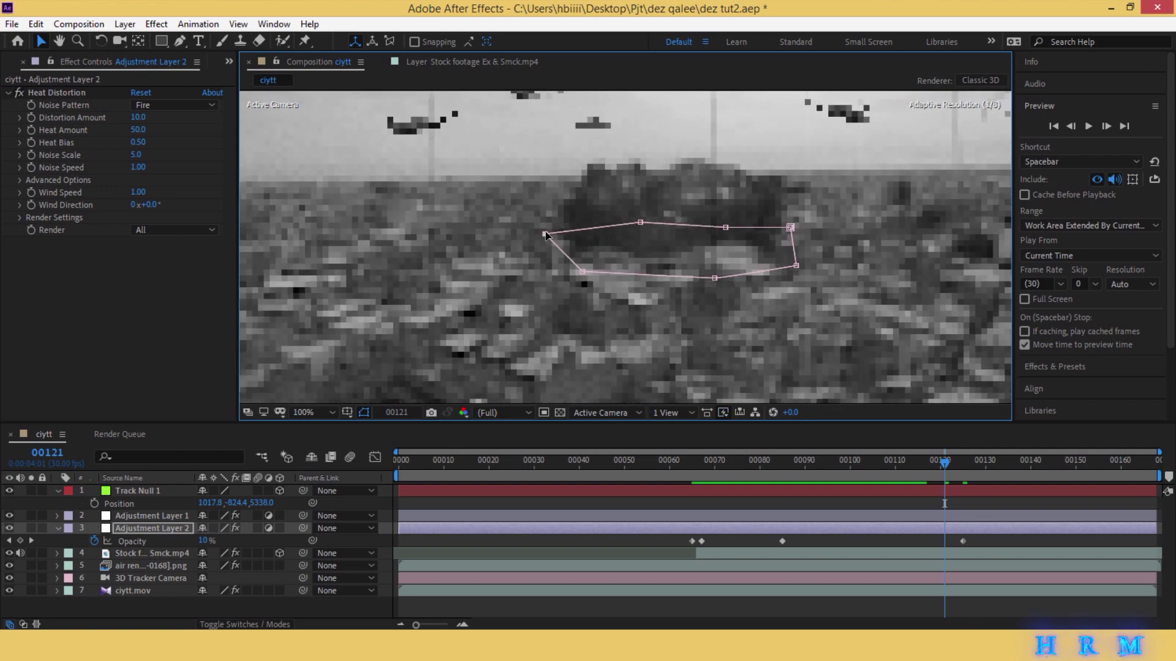
left_click_drag(796, 266, 796, 226)
left_click(564, 541)
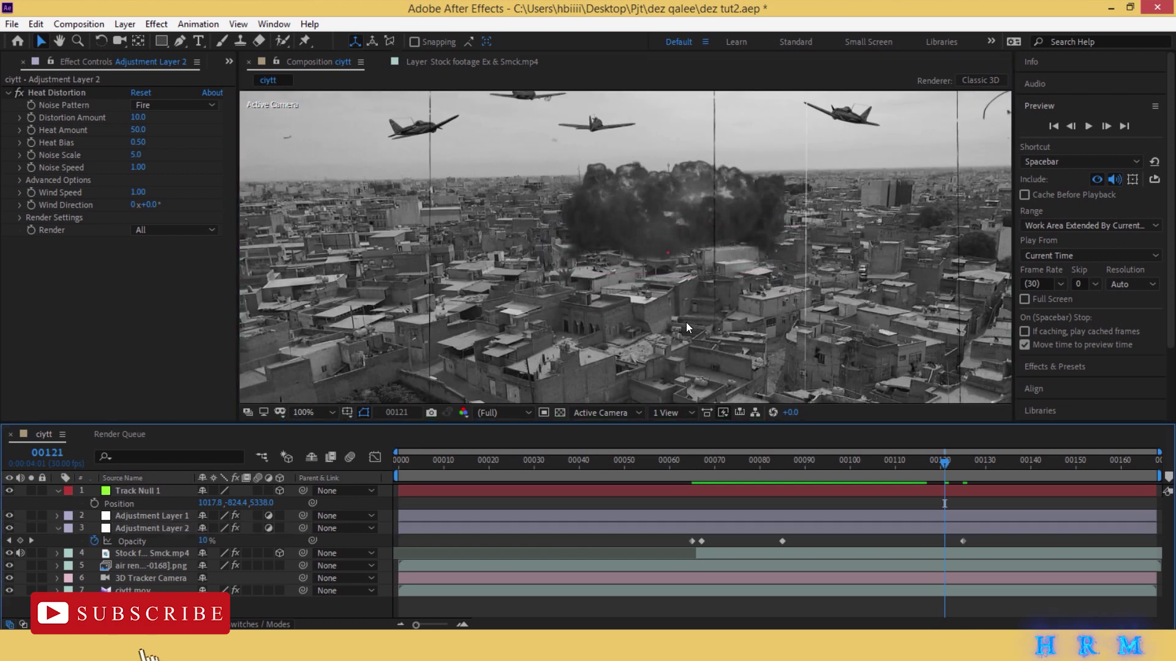
scroll(691, 317, "down", 1)
middle_click_drag(692, 316, 698, 279)
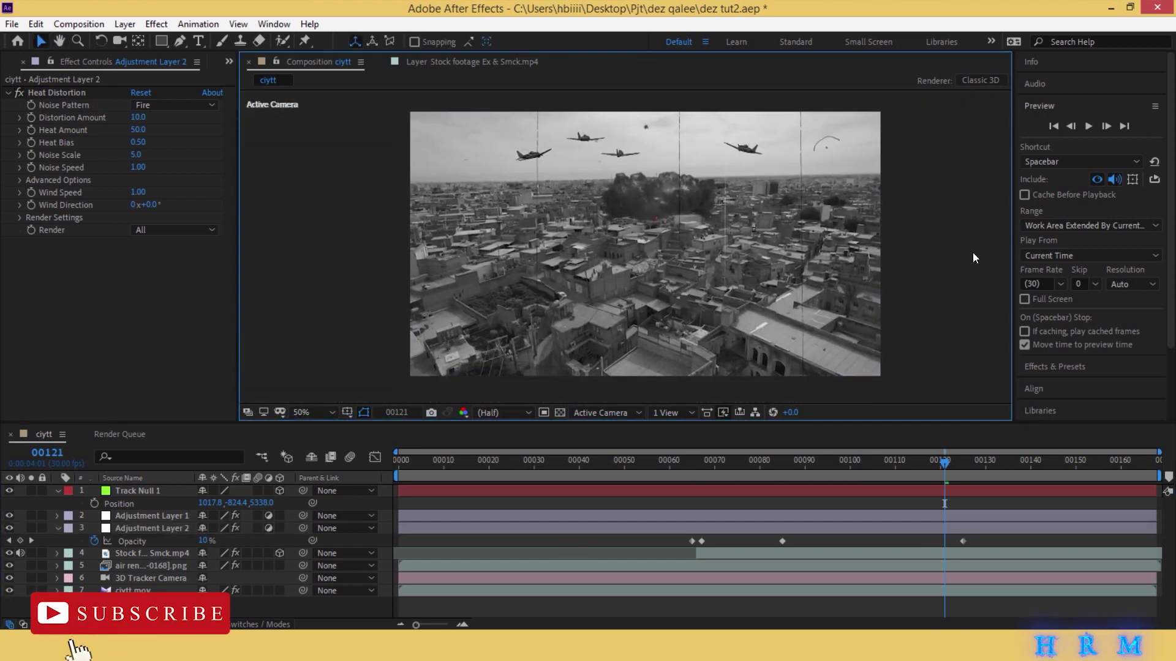